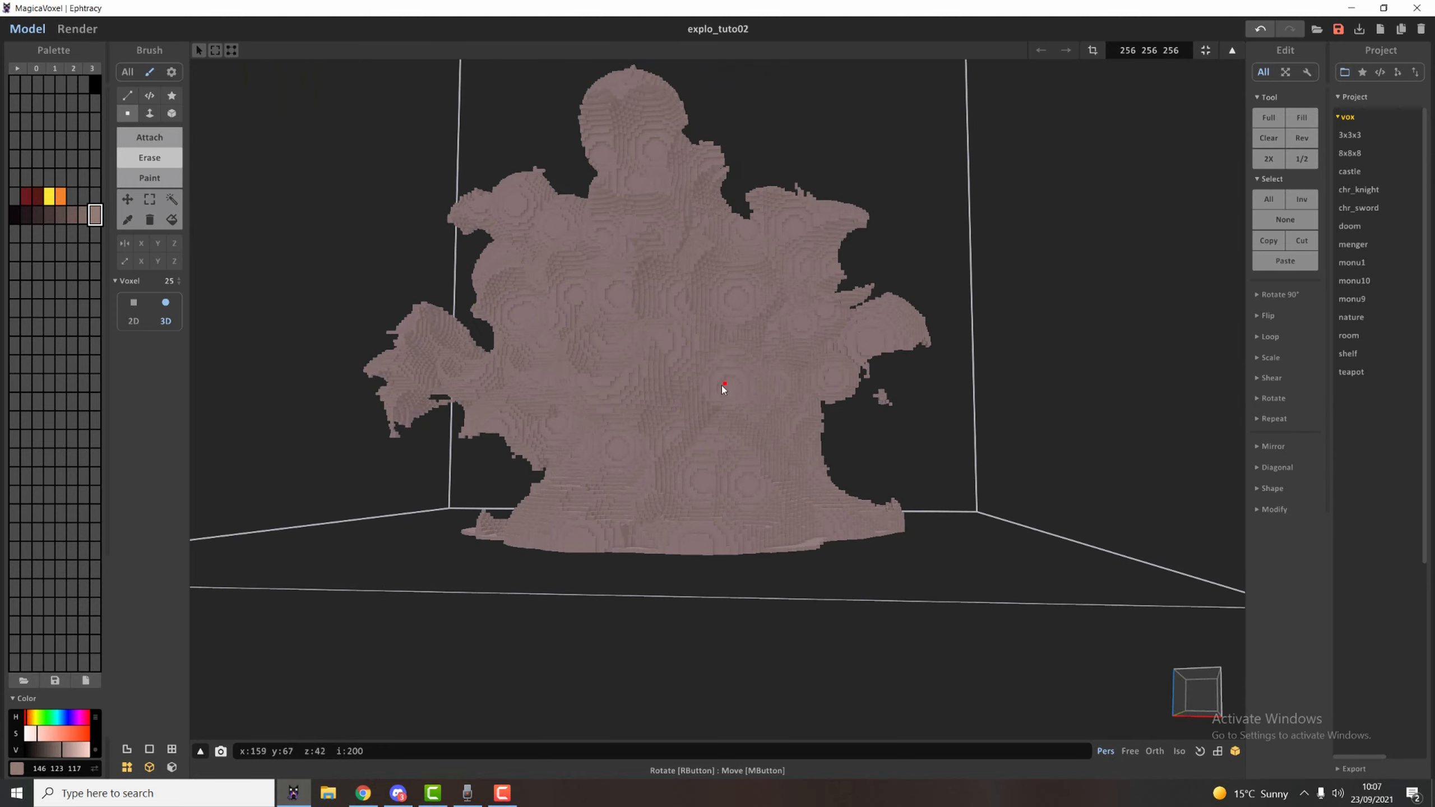
# Reset the camera to a straight front view of the explosion and switch it to orthographic projection.
pyautogui.click(1199, 751)
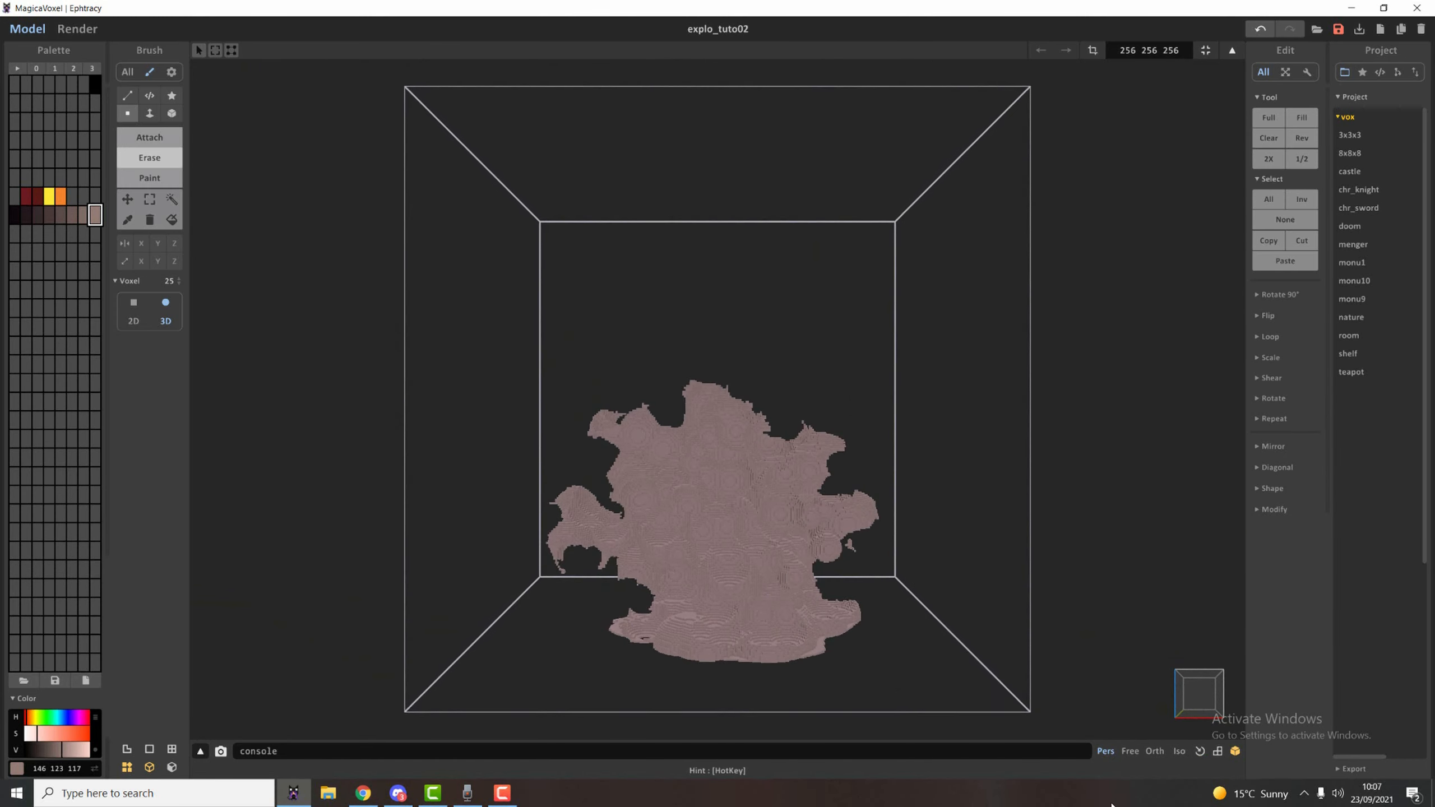
pyautogui.click(1154, 751)
pyautogui.scroll(5, 789, 408)
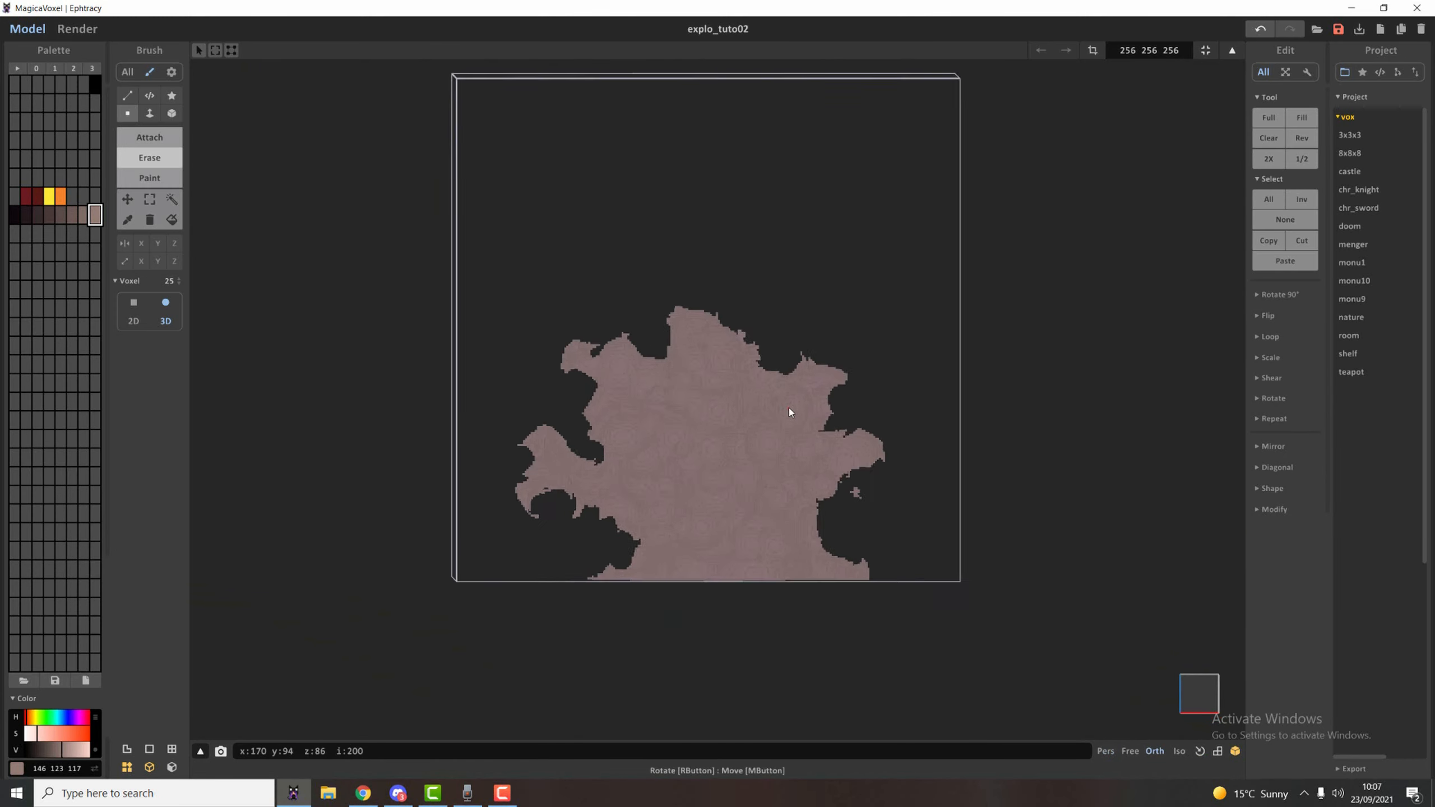
# Marquee-select the explosion's upper left half and shift it slightly inward, and raise the upper right half above the base.
pyautogui.click(150, 201)
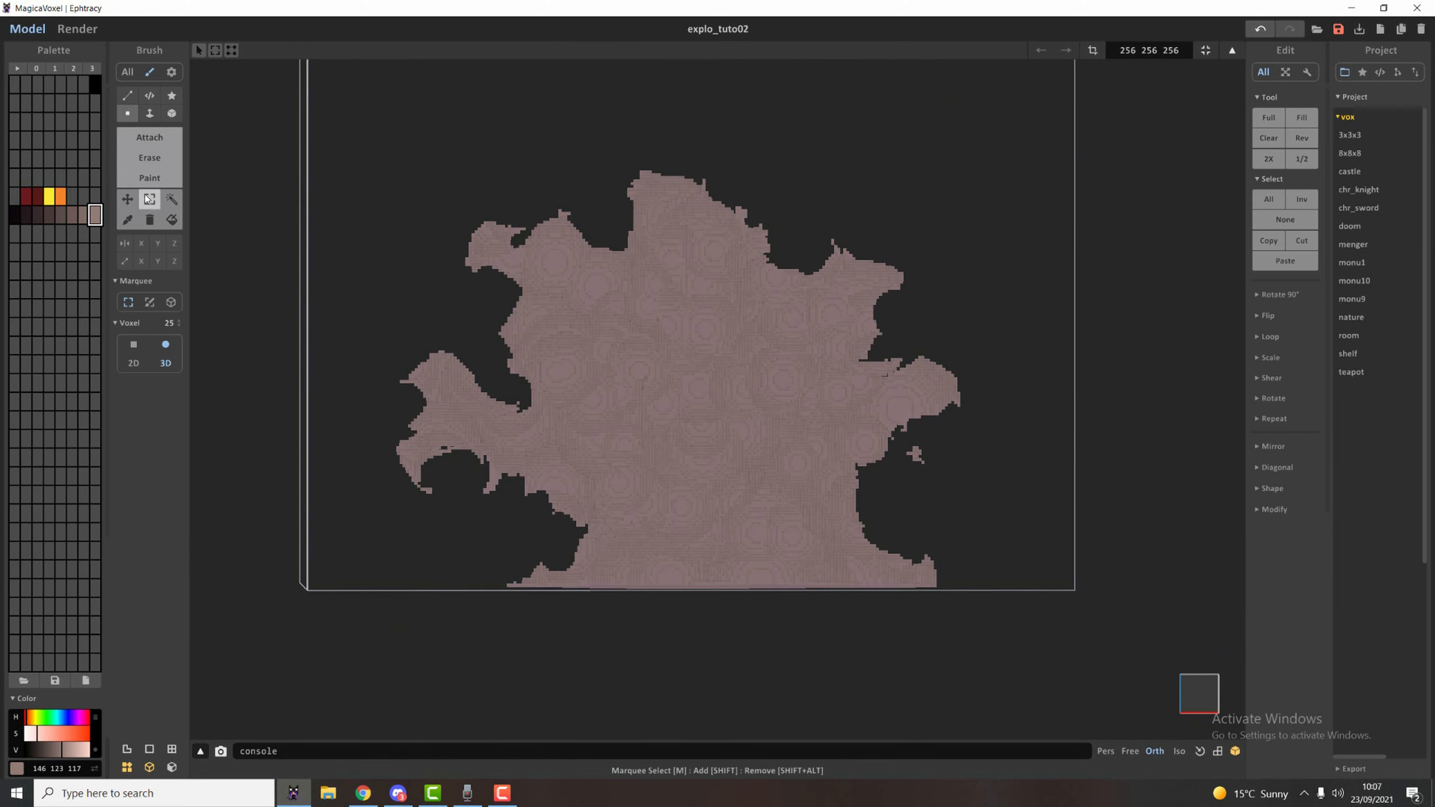
pyautogui.moveTo(289, 157); pyautogui.dragTo(666, 534)
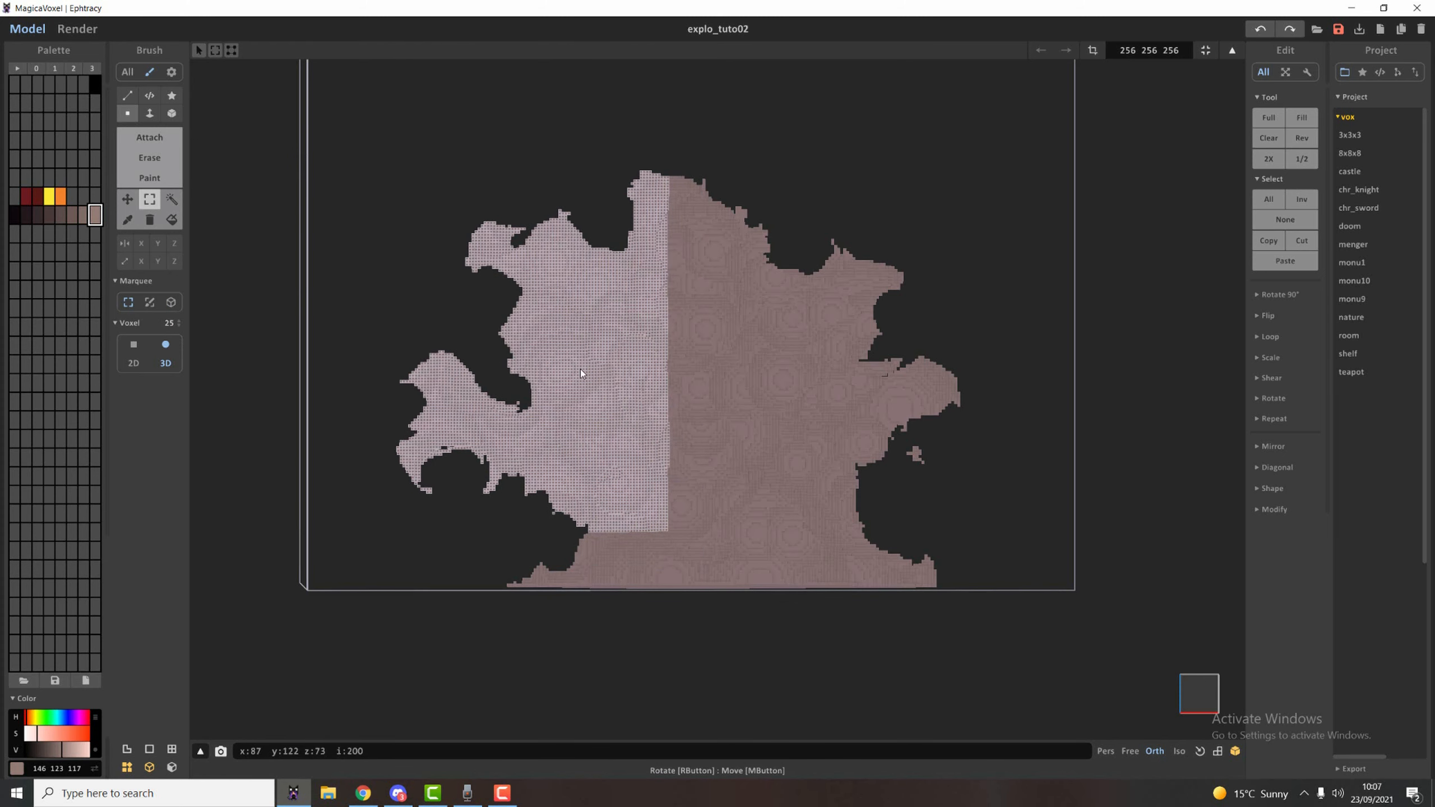
pyautogui.moveTo(580, 373); pyautogui.dragTo(651, 357)
pyautogui.moveTo(940, 320); pyautogui.dragTo(673, 541)
pyautogui.moveTo(767, 436); pyautogui.dragTo(768, 395)
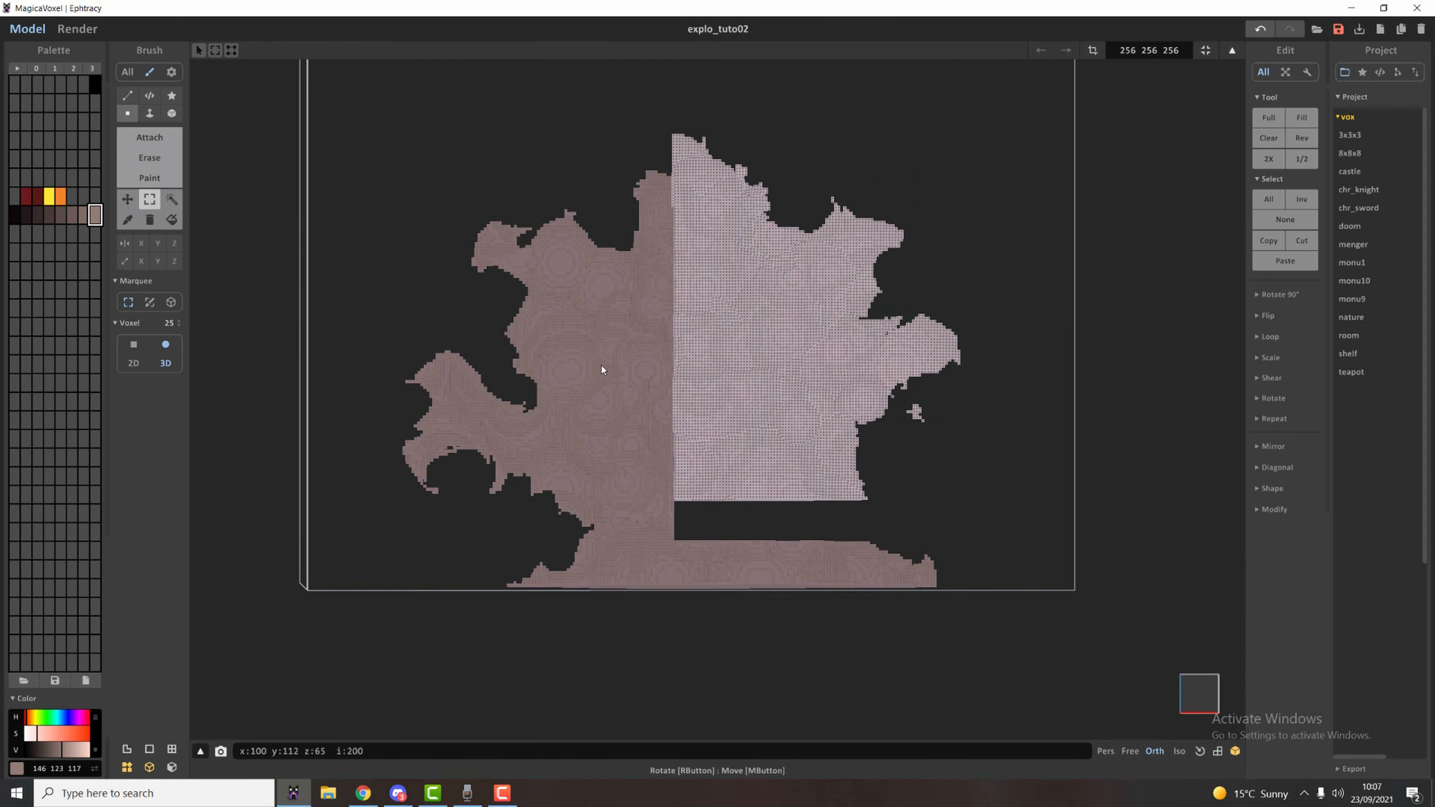
# Select a block from the explosion's core, move it down into the gap above the right side of the base, and deselect.
pyautogui.moveTo(619, 346); pyautogui.dragTo(834, 442)
pyautogui.moveTo(763, 401); pyautogui.dragTo(803, 519)
pyautogui.hotkey('ctrl', 'd')
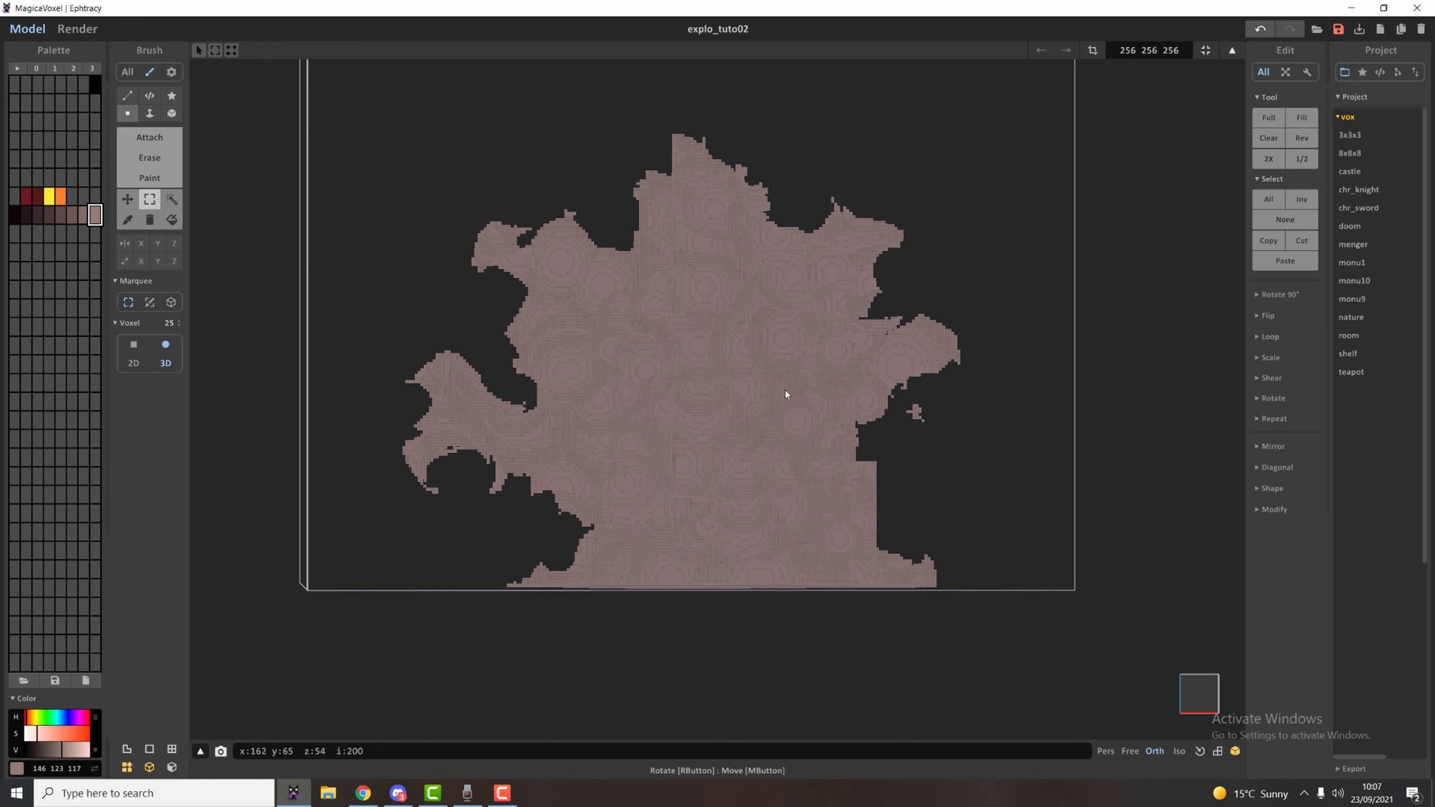
# Move the explosion's lower left section up and inward, and shift a small chunk of the base's left edge.
pyautogui.moveTo(330, 311); pyautogui.dragTo(656, 536)
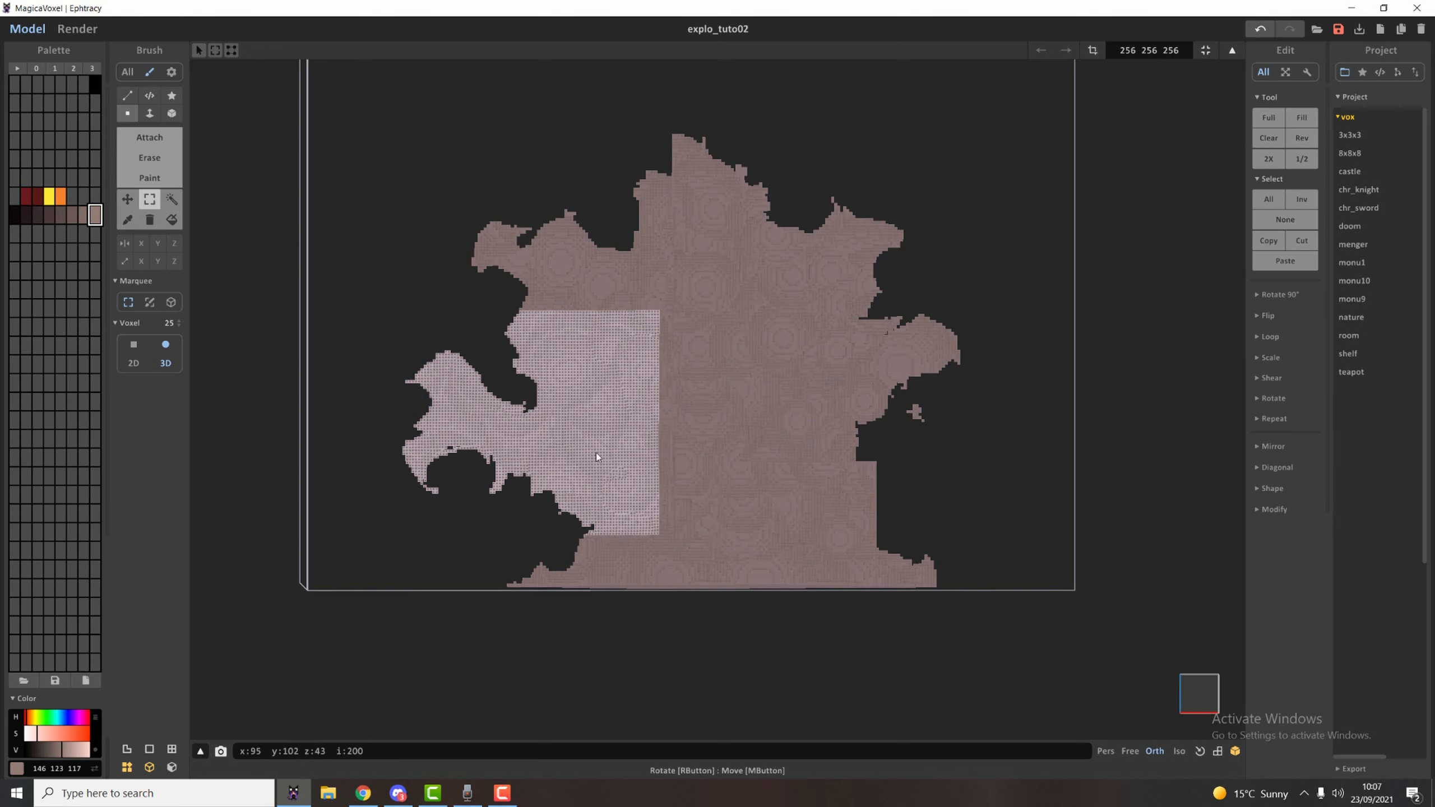
pyautogui.moveTo(596, 453); pyautogui.dragTo(623, 392)
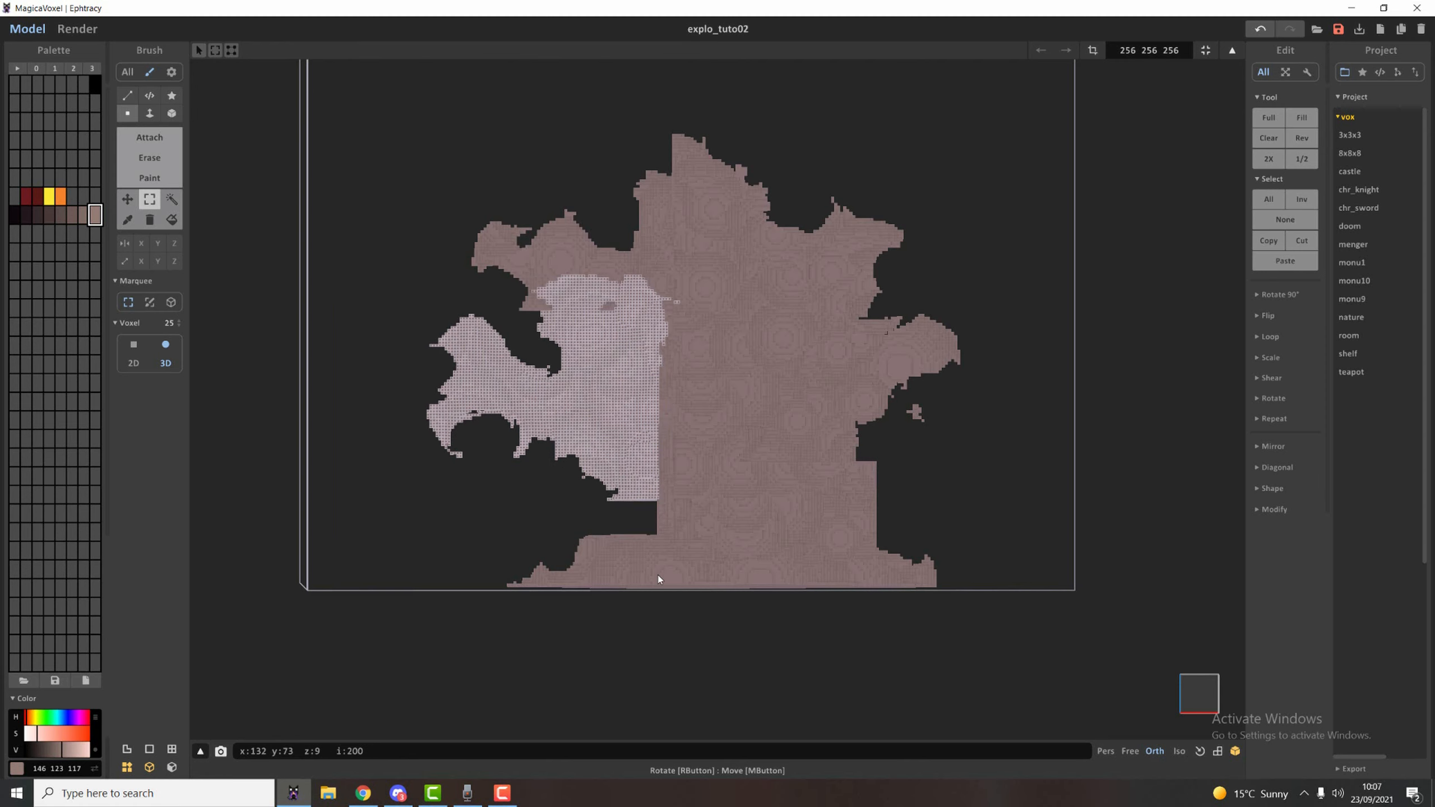
pyautogui.moveTo(574, 524); pyautogui.dragTo(626, 556)
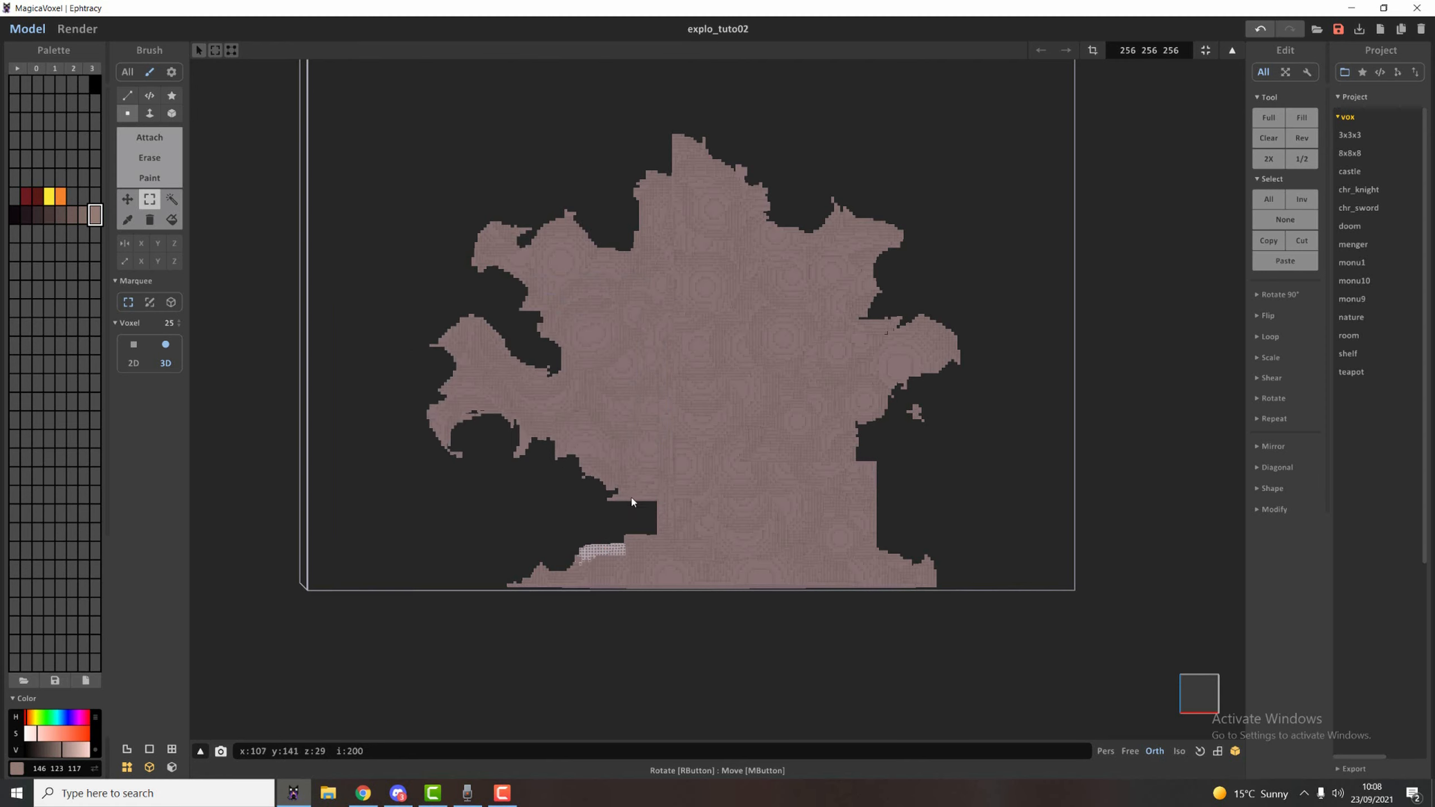
# Attach size 25 3D spheres to fill the gap between the raised section and the base.
pyautogui.press('a')
pyautogui.moveTo(637, 514)
pyautogui.mouseDown(button='right')
pyautogui.moveTo(690, 514)
pyautogui.moveTo(685, 487)
pyautogui.moveTo(693, 521)
pyautogui.moveTo(717, 519)
pyautogui.moveTo(683, 509)
pyautogui.mouseUp(button='right')
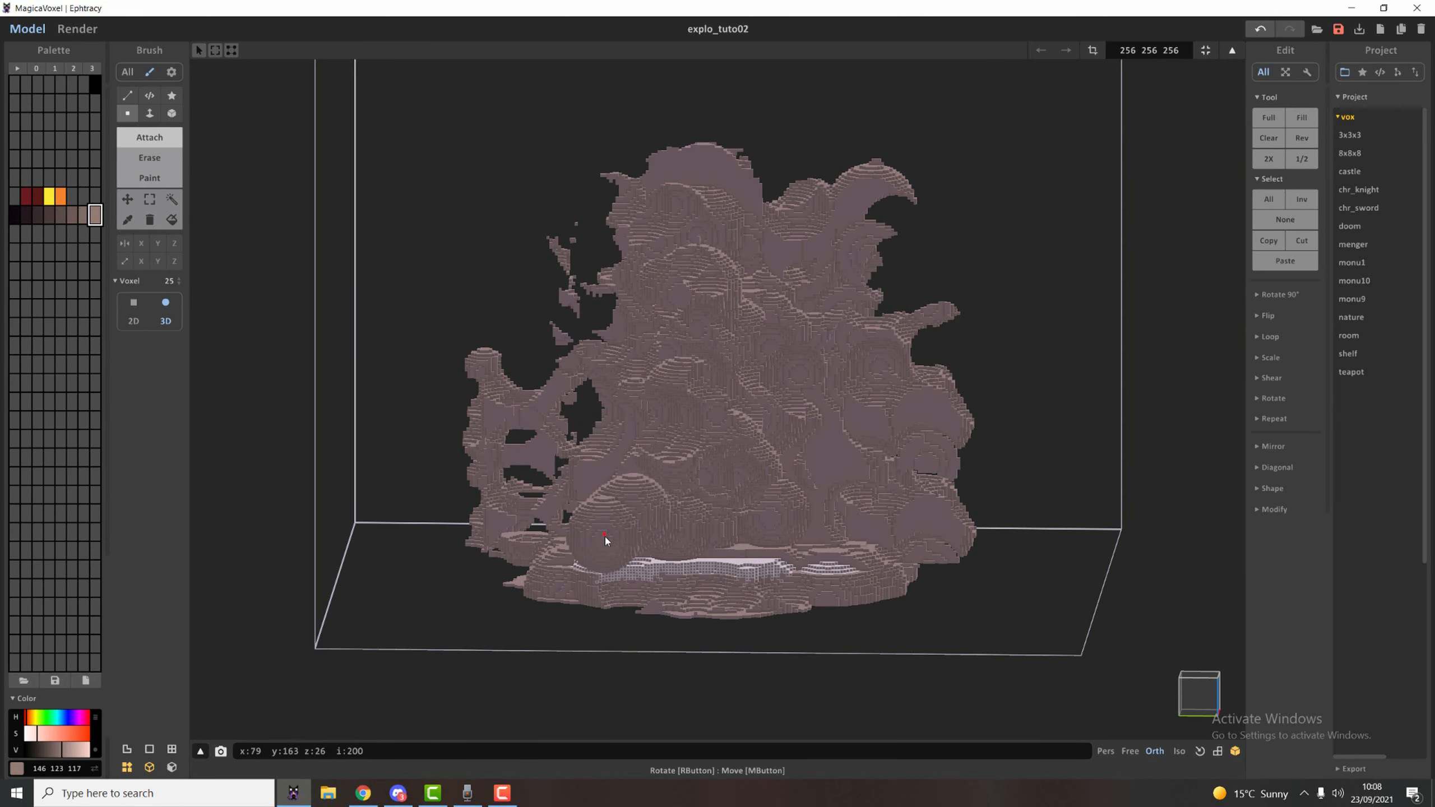
pyautogui.moveTo(761, 545); pyautogui.dragTo(793, 595, button='right')
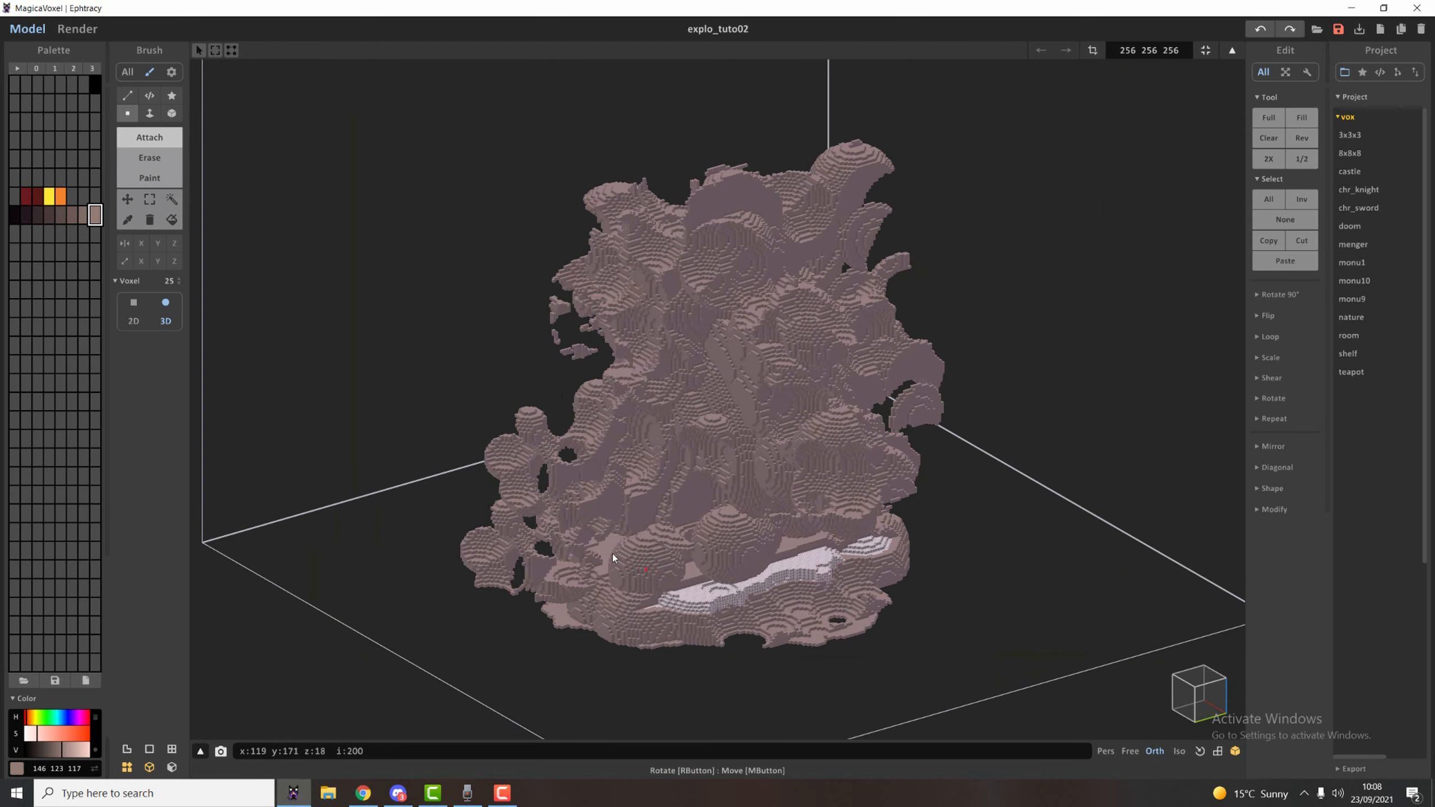
pyautogui.moveTo(744, 551)
pyautogui.mouseDown(button='right')
pyautogui.moveTo(787, 546)
pyautogui.moveTo(744, 536)
pyautogui.mouseUp(button='right')
# Clear the selection and carve the newly filled area above the base with the spherical Erase brush.
pyautogui.press('f')
pyautogui.press('v')
pyautogui.press('r')
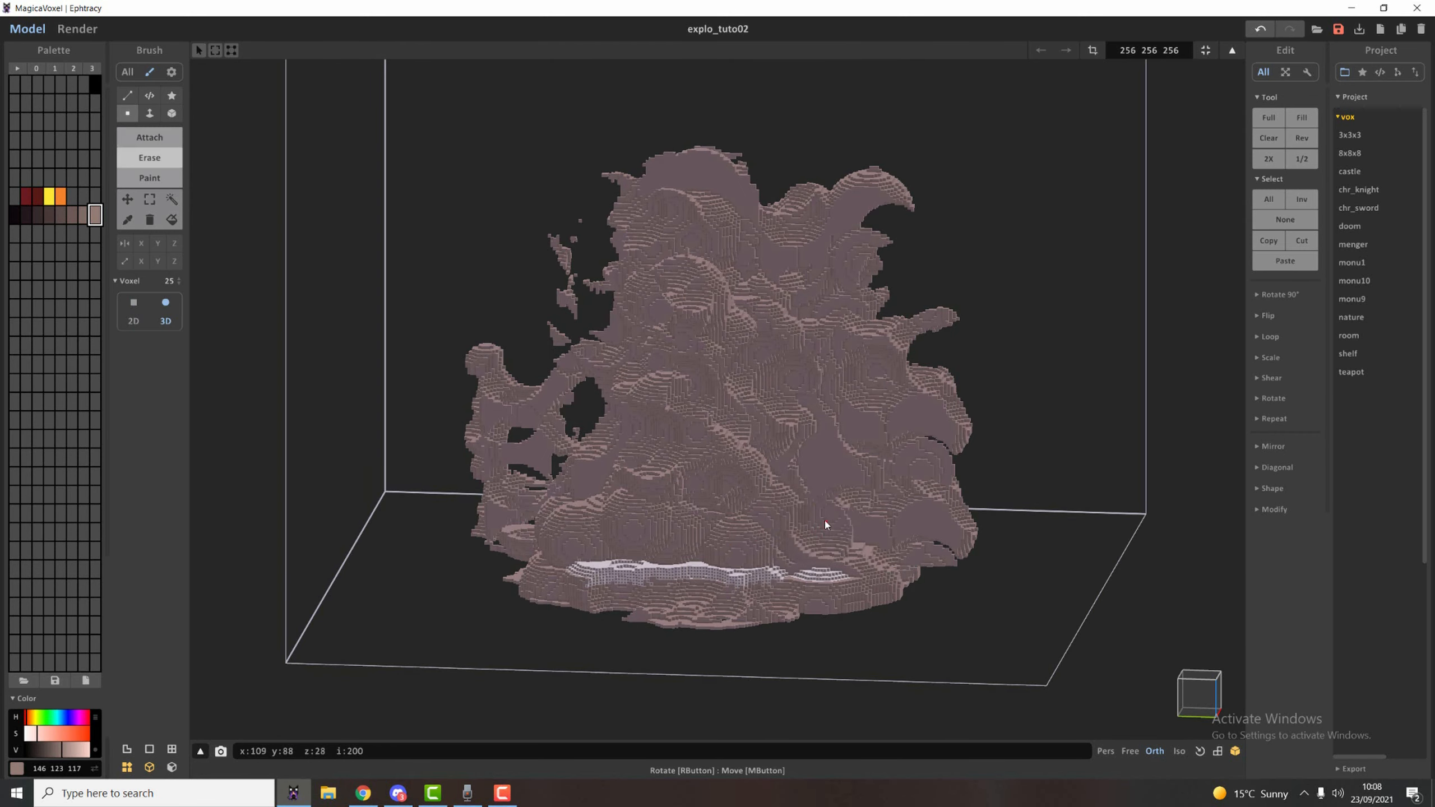
pyautogui.moveTo(822, 521)
pyautogui.mouseDown()
pyautogui.moveTo(704, 528)
pyautogui.moveTo(596, 566)
pyautogui.mouseUp()
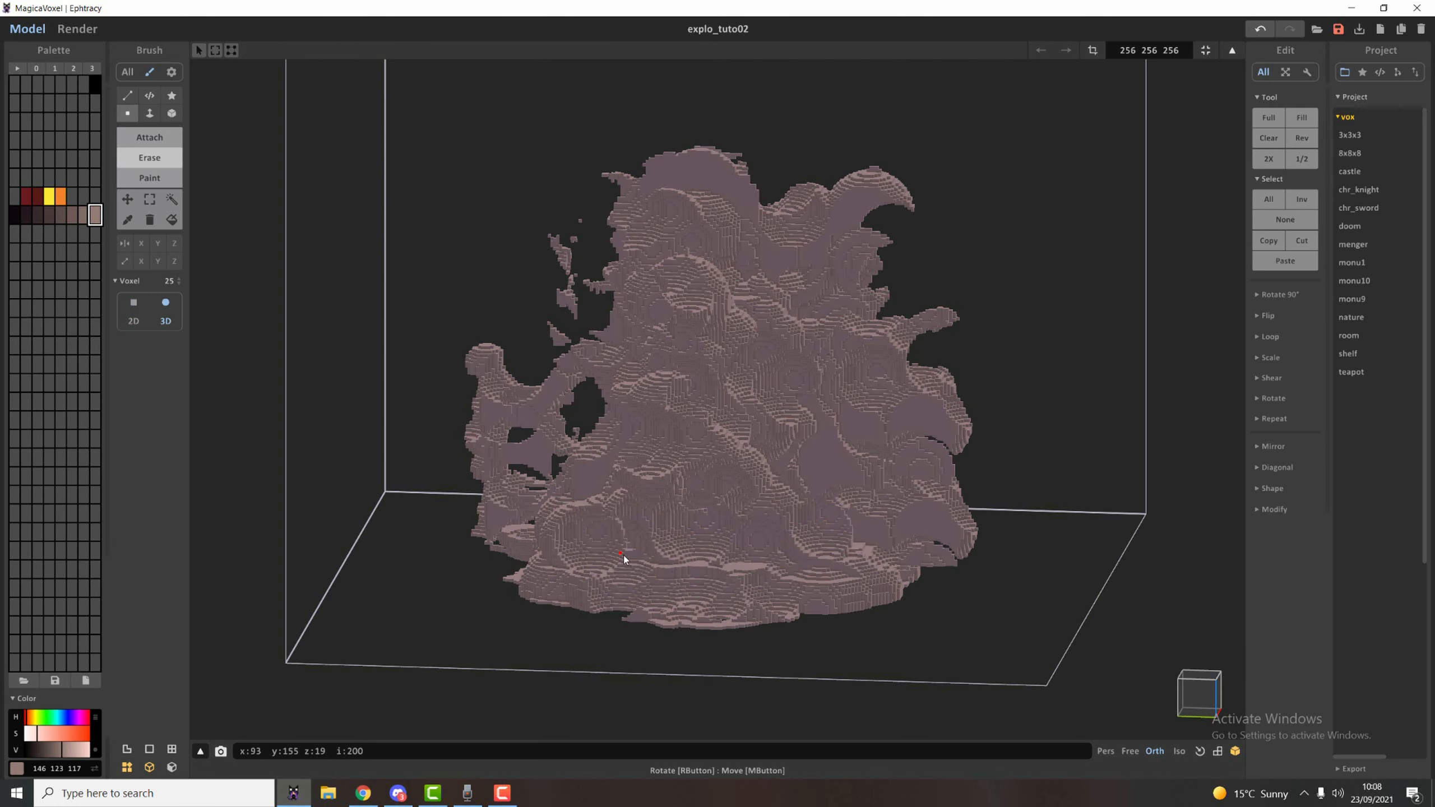
# Attach size 25 spheres along the lower part of the explosion, just above the base.
pyautogui.moveTo(767, 547)
pyautogui.mouseDown(button='right')
pyautogui.moveTo(657, 548)
pyautogui.moveTo(836, 551)
pyautogui.moveTo(631, 519)
pyautogui.moveTo(862, 551)
pyautogui.moveTo(769, 569)
pyautogui.mouseUp(button='right')
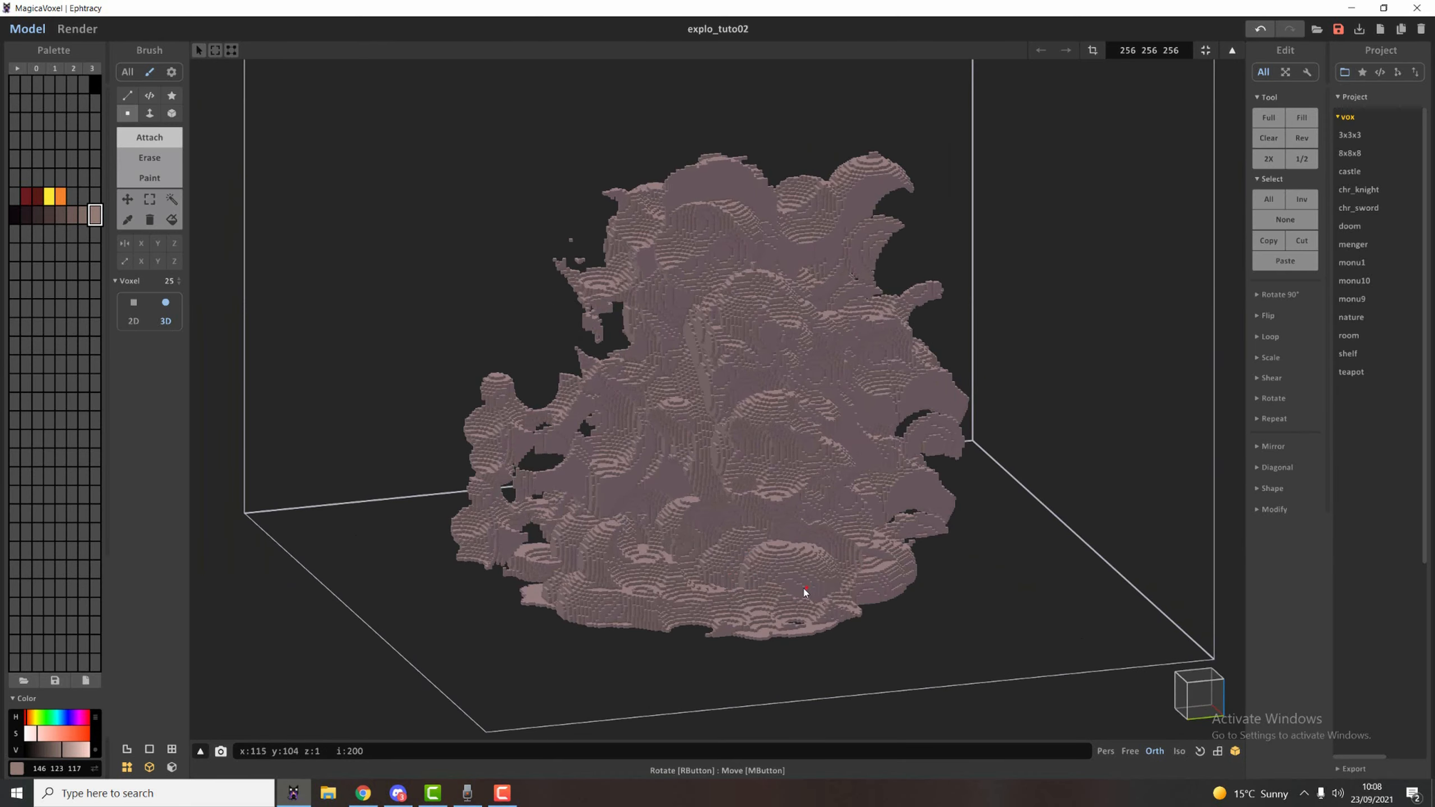
pyautogui.keyDown('shift'); pyautogui.click(778, 574); pyautogui.keyUp('shift')
pyautogui.keyDown('shift'); pyautogui.click(676, 537); pyautogui.keyUp('shift')
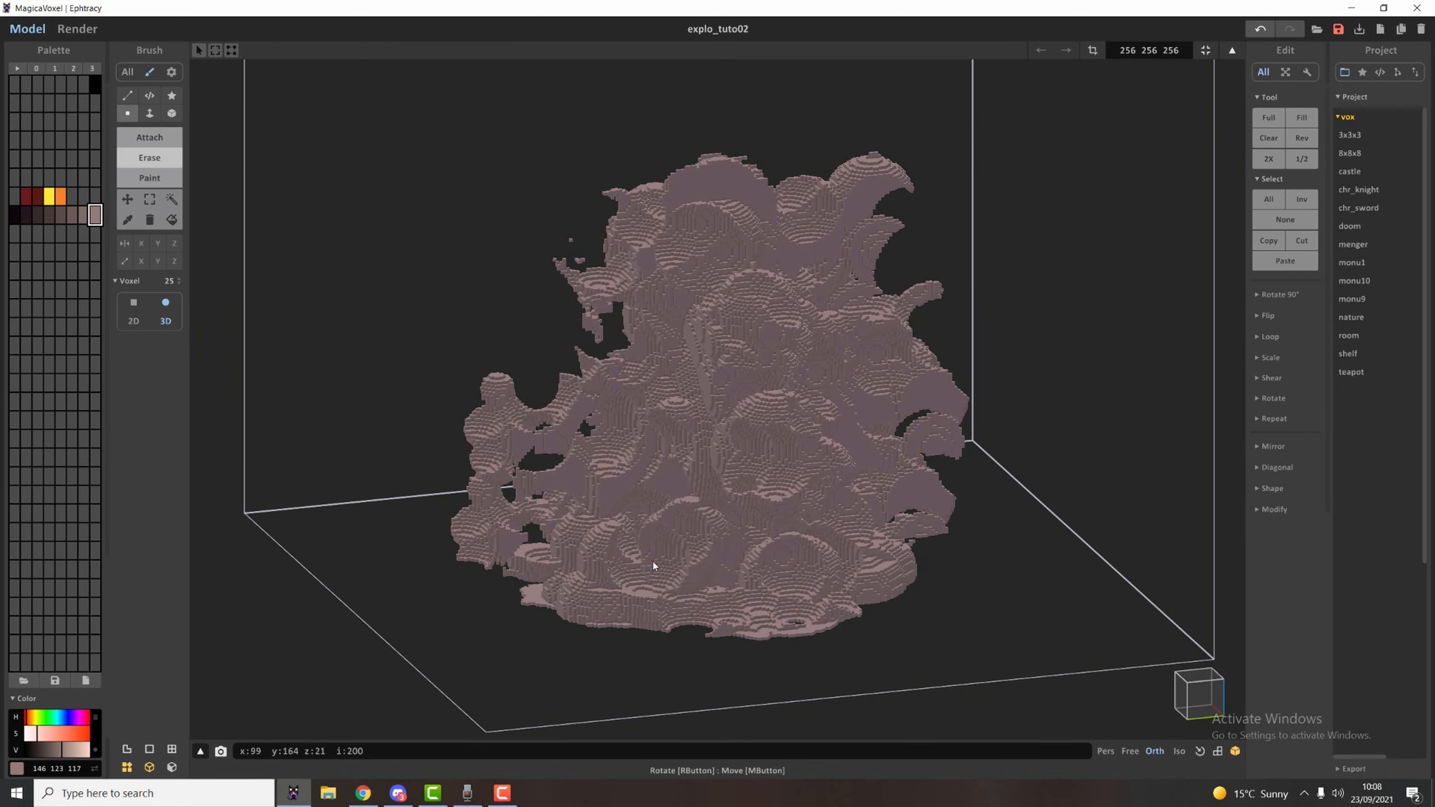
# Erase voxels around the added lower spheres and carve the adjoining sides of the explosion.
pyautogui.moveTo(652, 560); pyautogui.dragTo(587, 496, button='right')
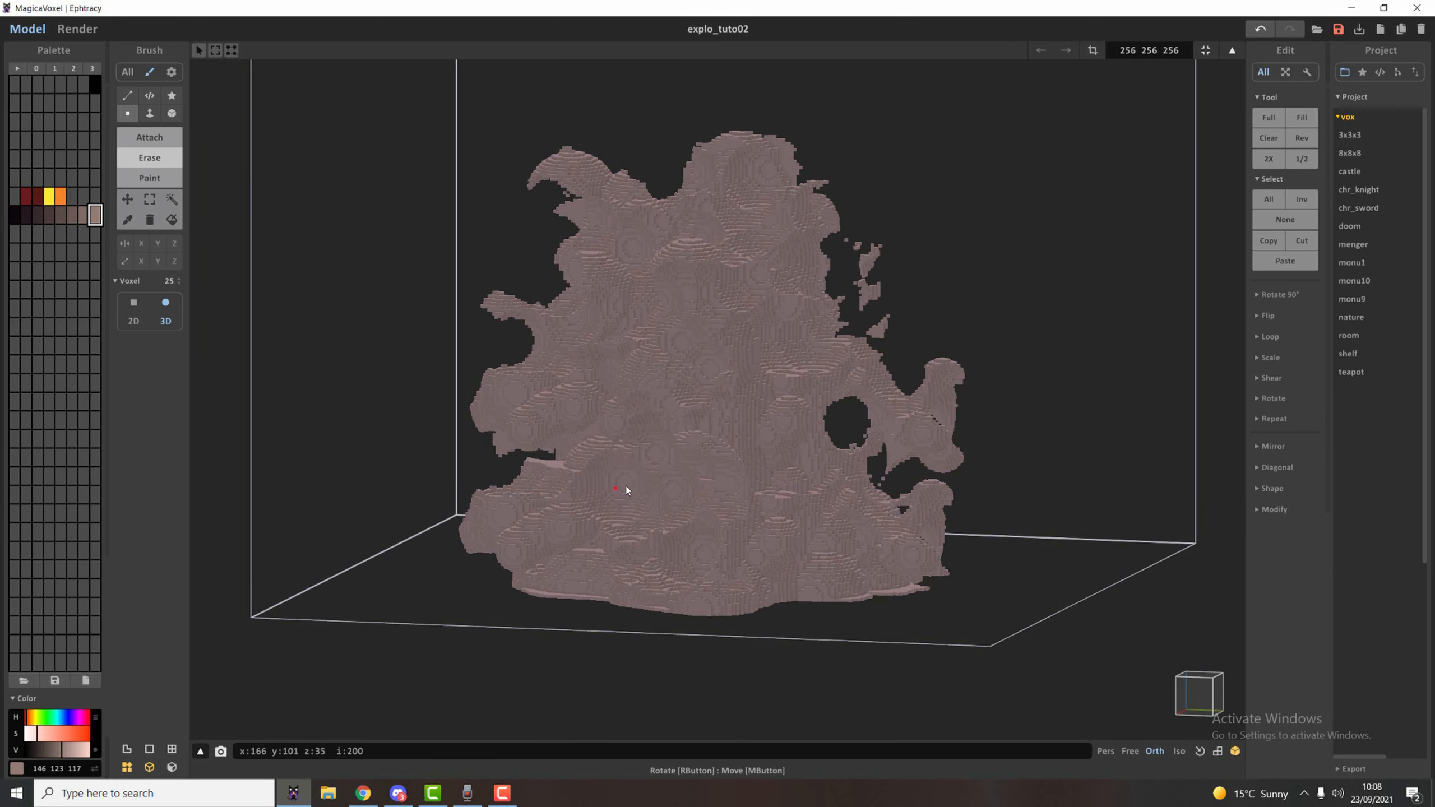
pyautogui.moveTo(594, 477); pyautogui.dragTo(635, 485, button='right')
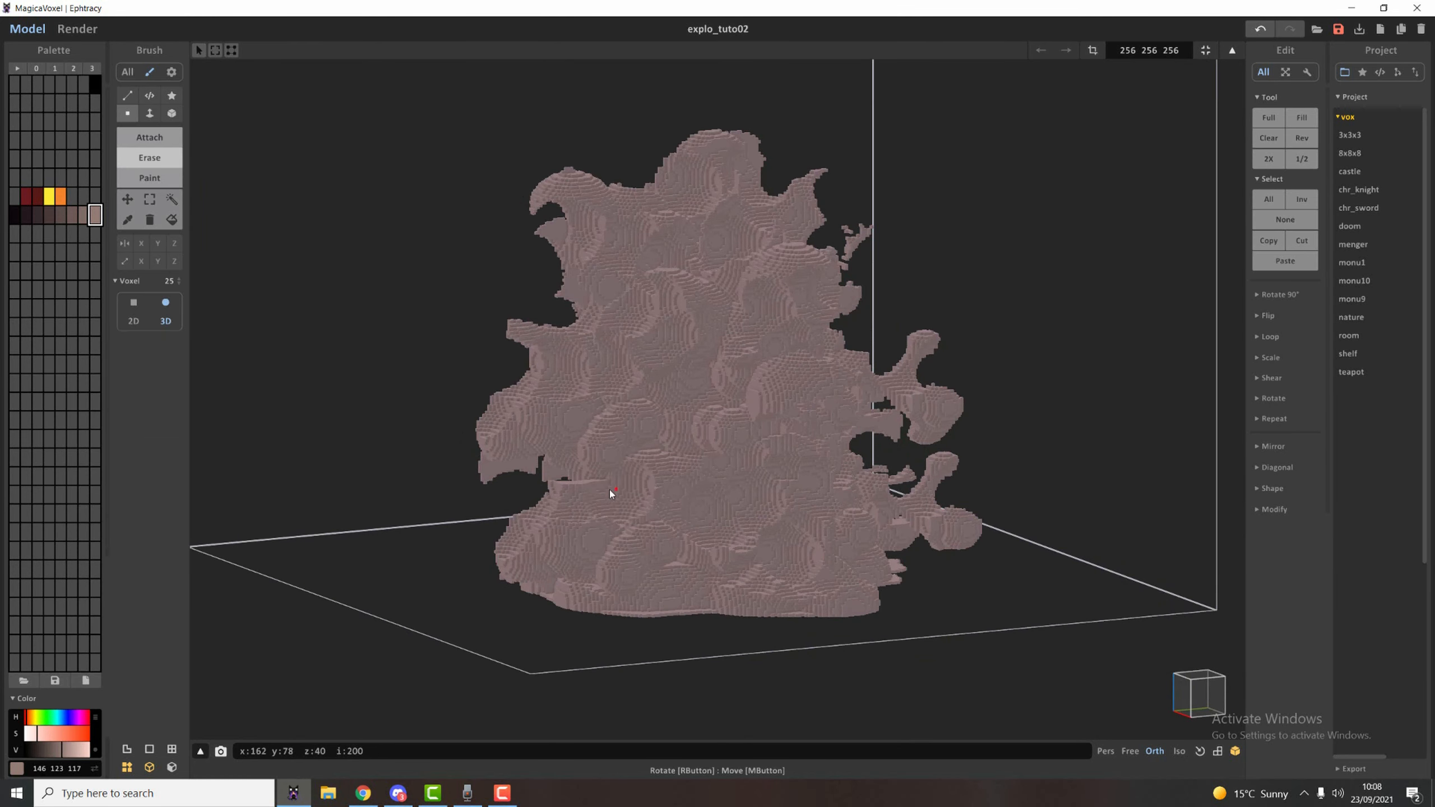
pyautogui.moveTo(691, 542); pyautogui.dragTo(697, 478, button='right')
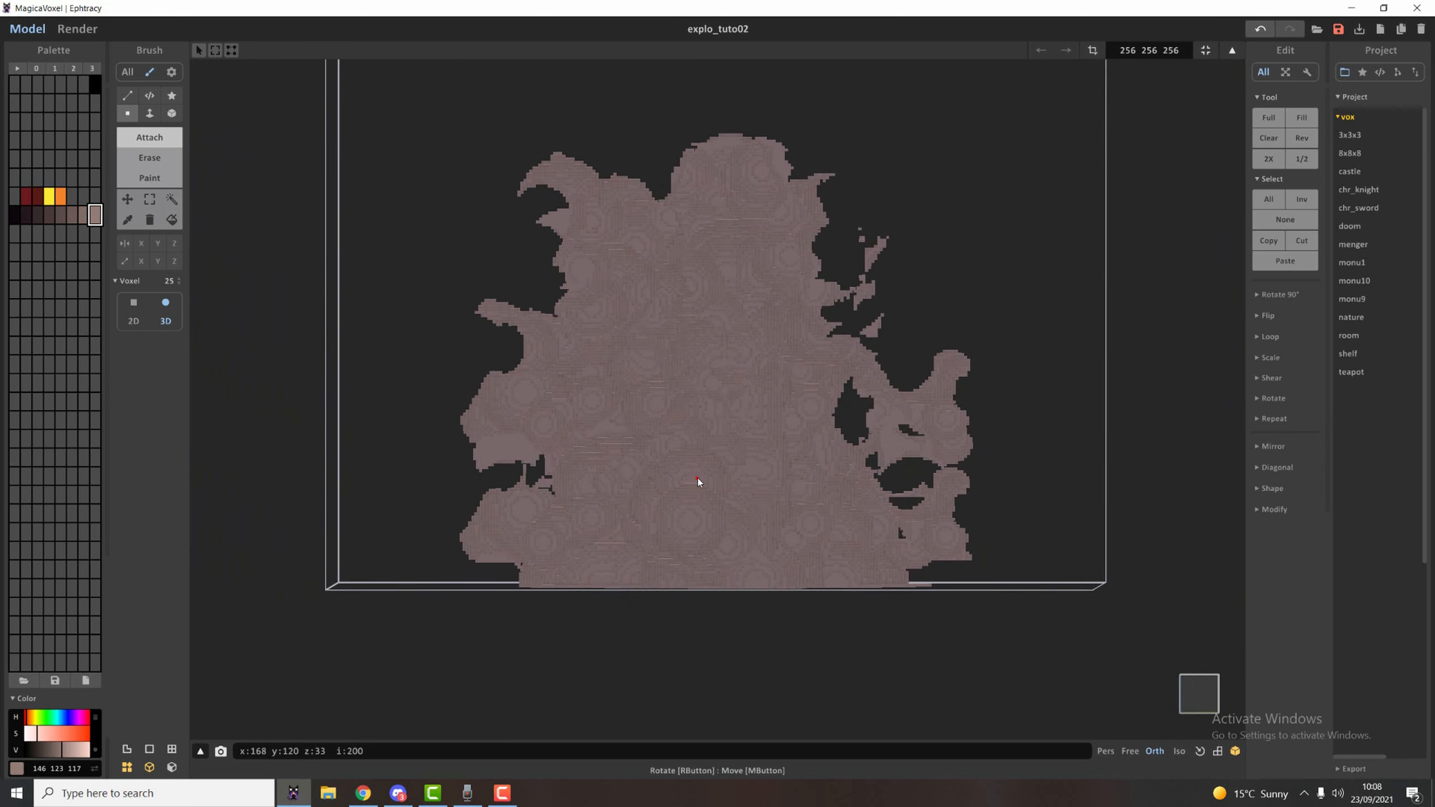
# Marquee-select the lower left bulge and shift it inward, and move the upper left section up and outward.
pyautogui.press('s')
pyautogui.moveTo(399, 186); pyautogui.dragTo(708, 475)
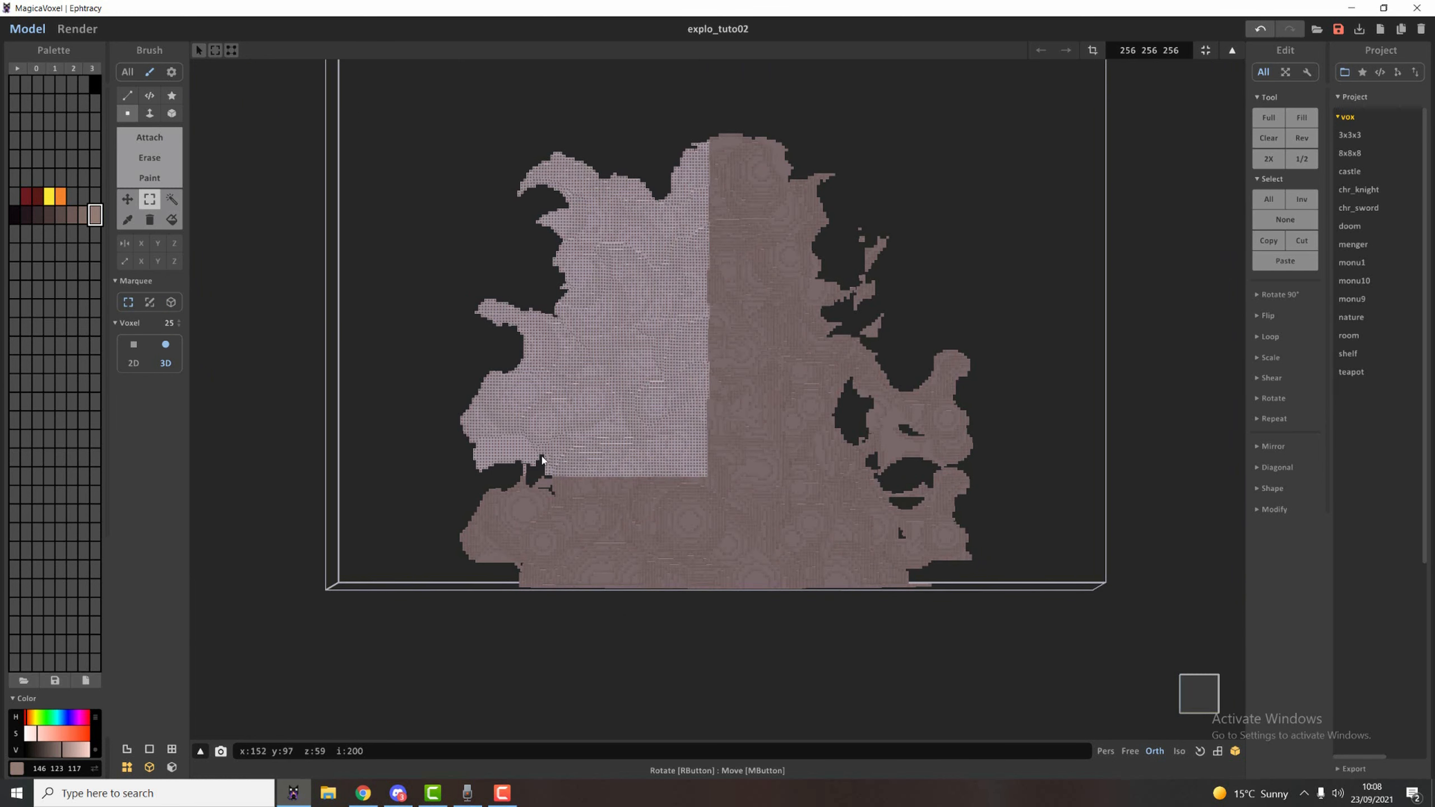
pyautogui.moveTo(419, 474); pyautogui.dragTo(643, 558)
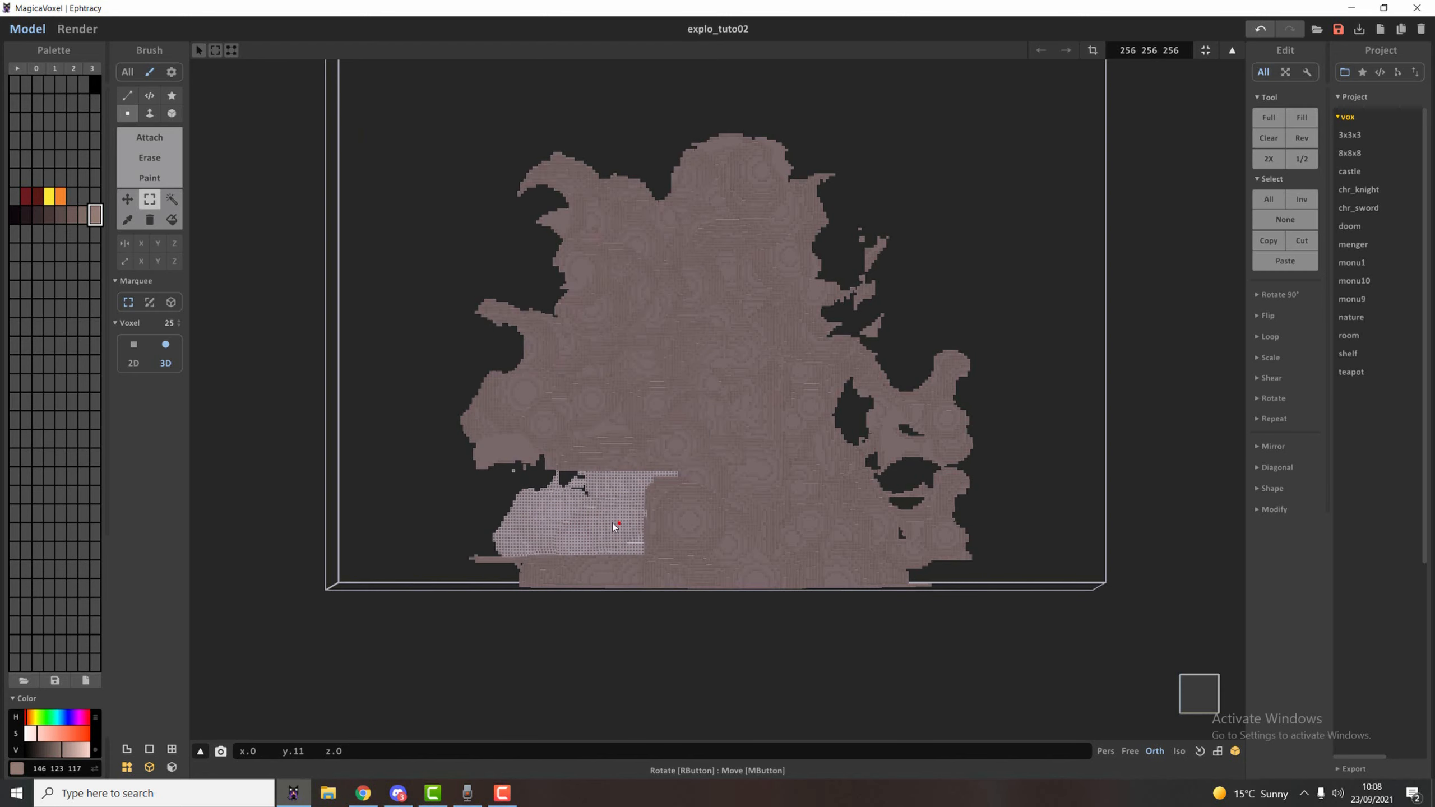
pyautogui.moveTo(593, 483); pyautogui.dragTo(643, 459)
pyautogui.moveTo(384, 90); pyautogui.dragTo(721, 430)
pyautogui.moveTo(649, 332); pyautogui.dragTo(619, 296)
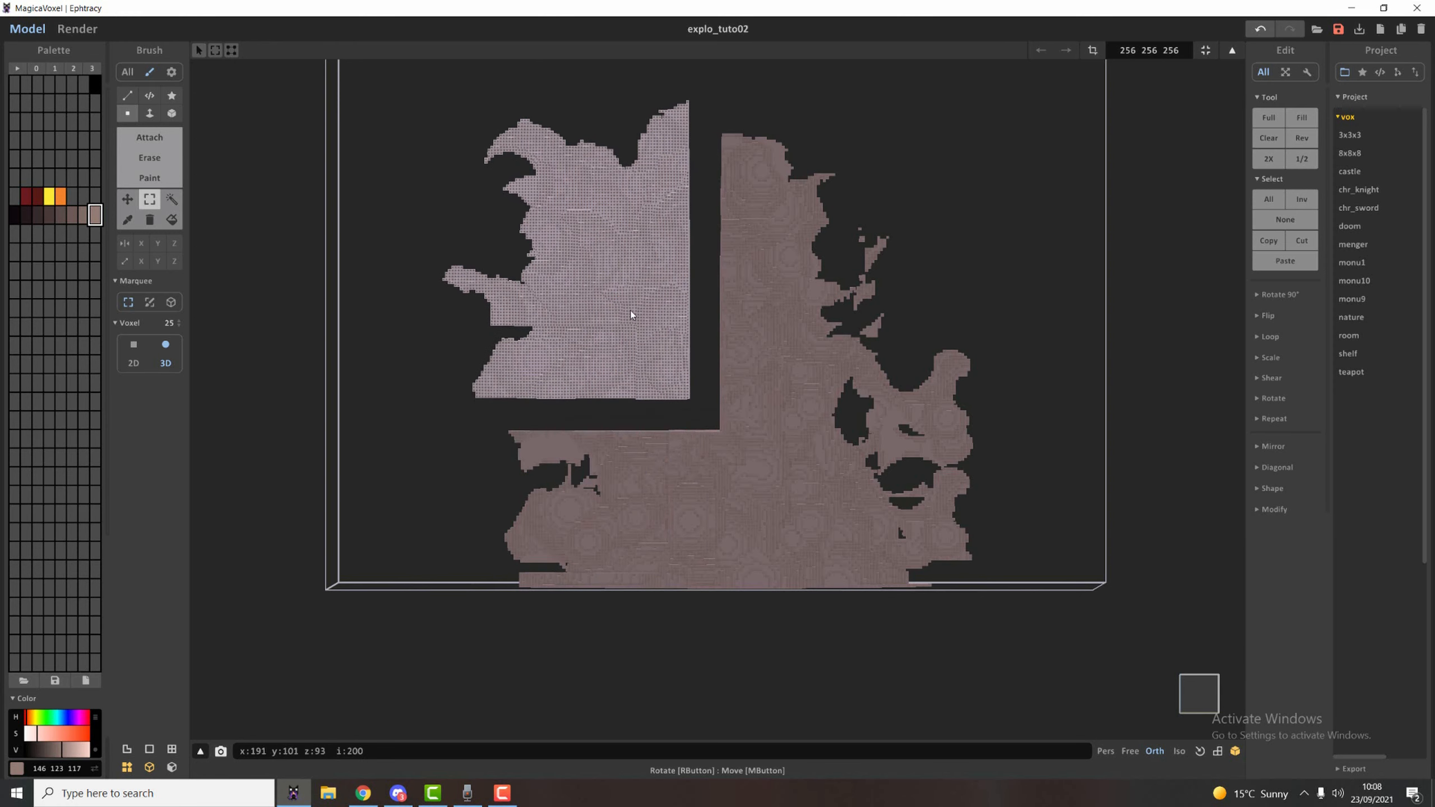
# Select blocks from the explosion's core and move them to fill the gaps around the detached upper left section.
pyautogui.moveTo(621, 327); pyautogui.dragTo(688, 315, button='right')
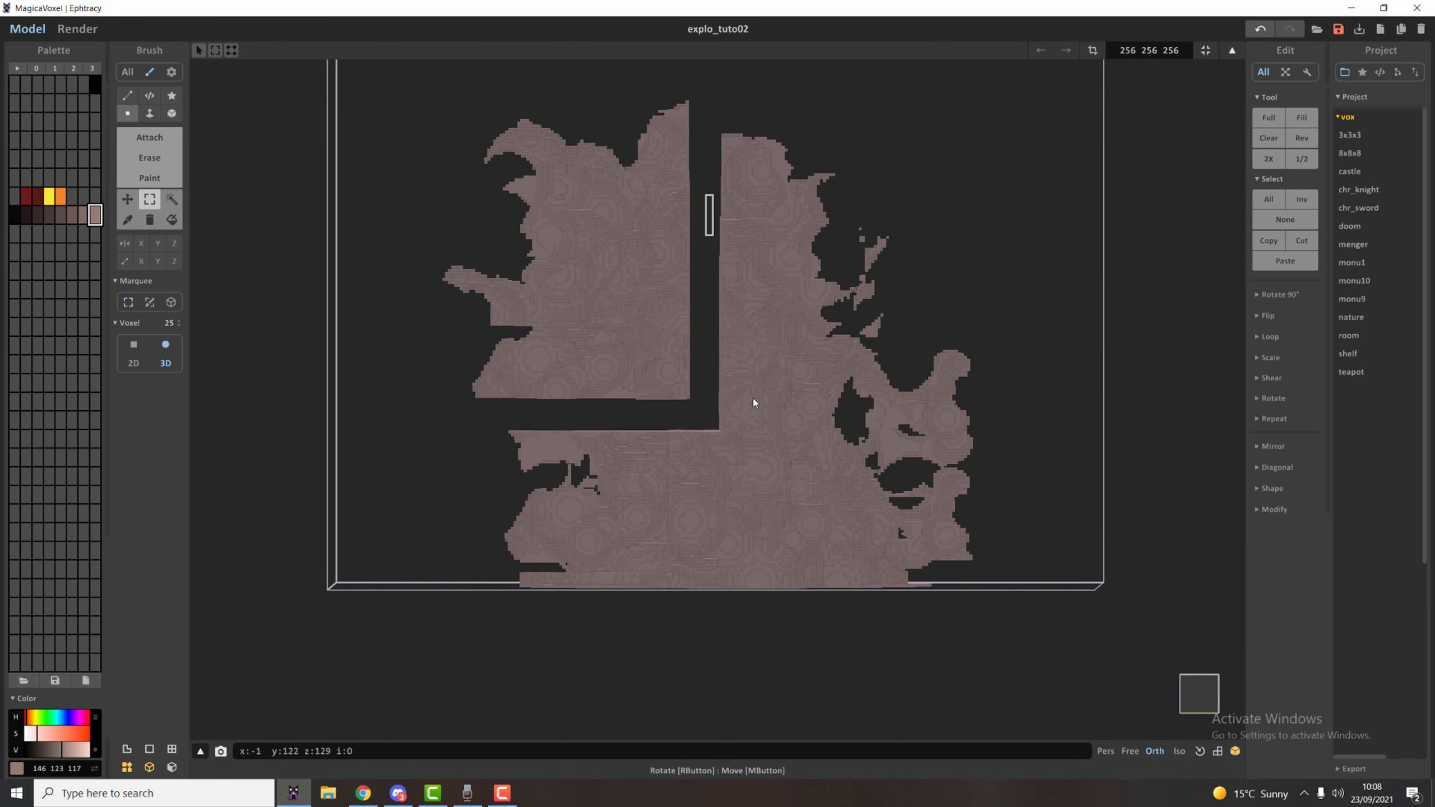
pyautogui.moveTo(753, 398); pyautogui.dragTo(792, 460)
pyautogui.moveTo(772, 394); pyautogui.dragTo(704, 318)
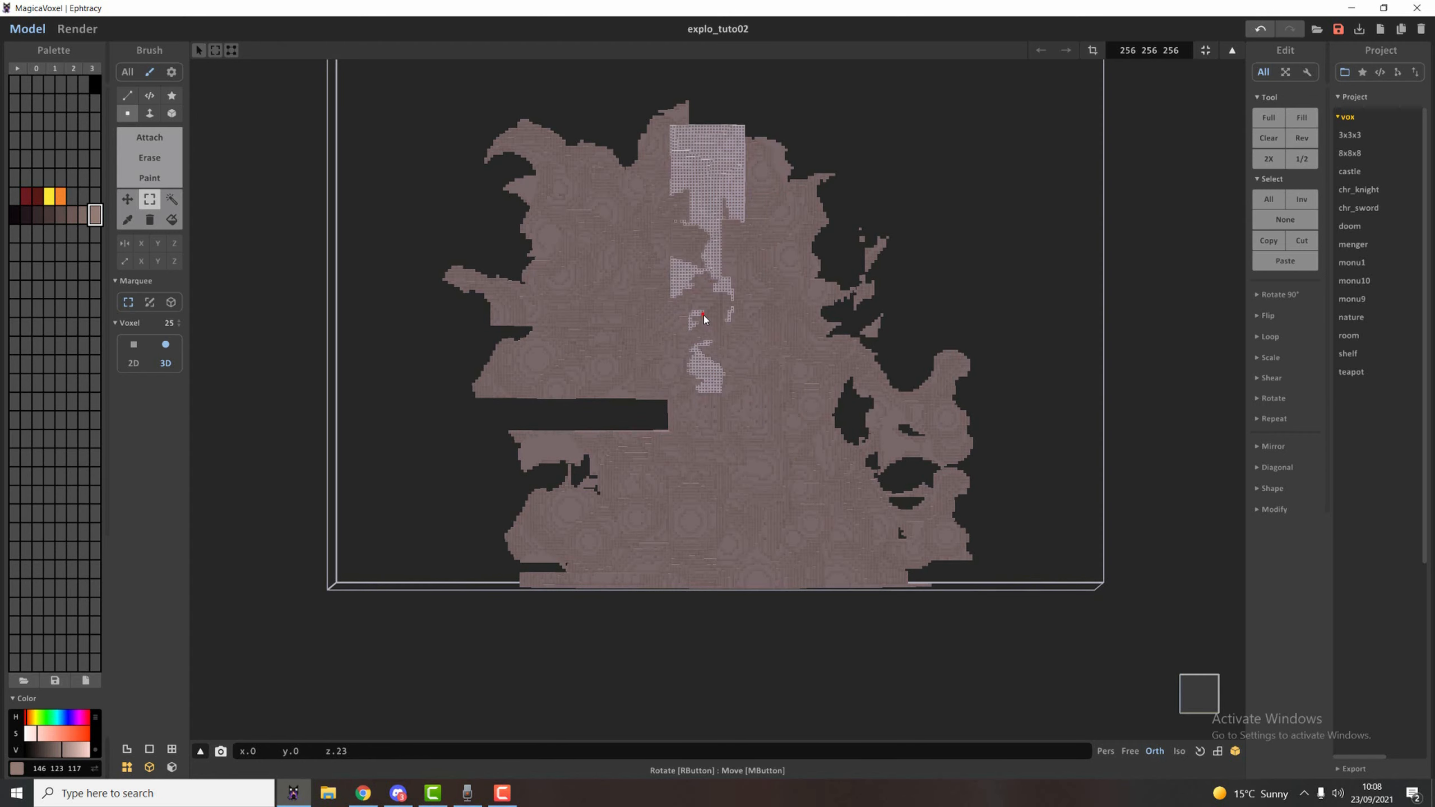
pyautogui.moveTo(815, 512); pyautogui.dragTo(602, 403)
pyautogui.moveTo(602, 404); pyautogui.dragTo(737, 518, button='right')
# Carve the straight seams and flat faces on all sides of the explosion with the size 25 spherical Erase brush.
pyautogui.press('r')
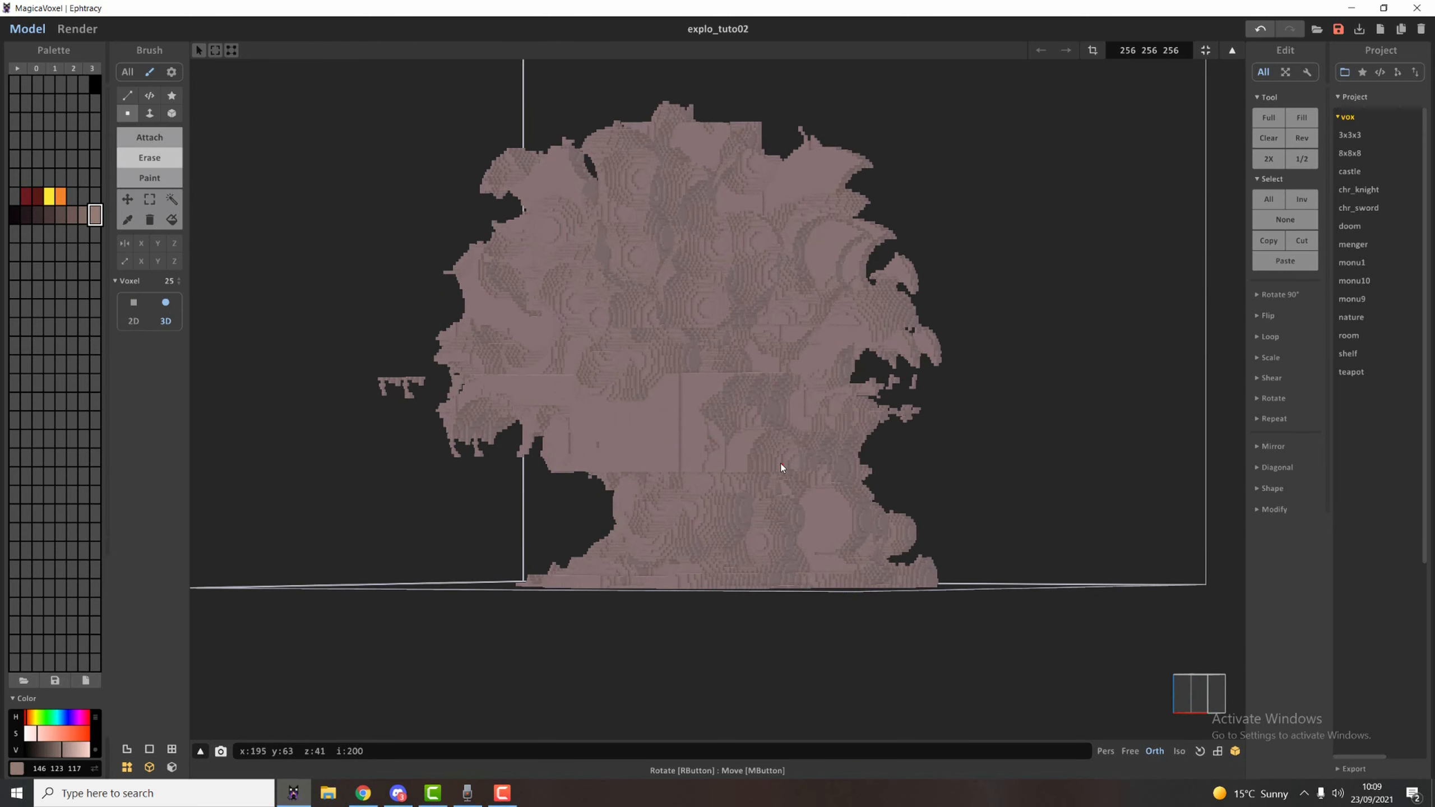
pyautogui.moveTo(781, 464)
pyautogui.mouseDown()
pyautogui.moveTo(678, 455)
pyautogui.moveTo(712, 371)
pyautogui.mouseUp()
pyautogui.moveTo(694, 420); pyautogui.dragTo(772, 416, button='right')
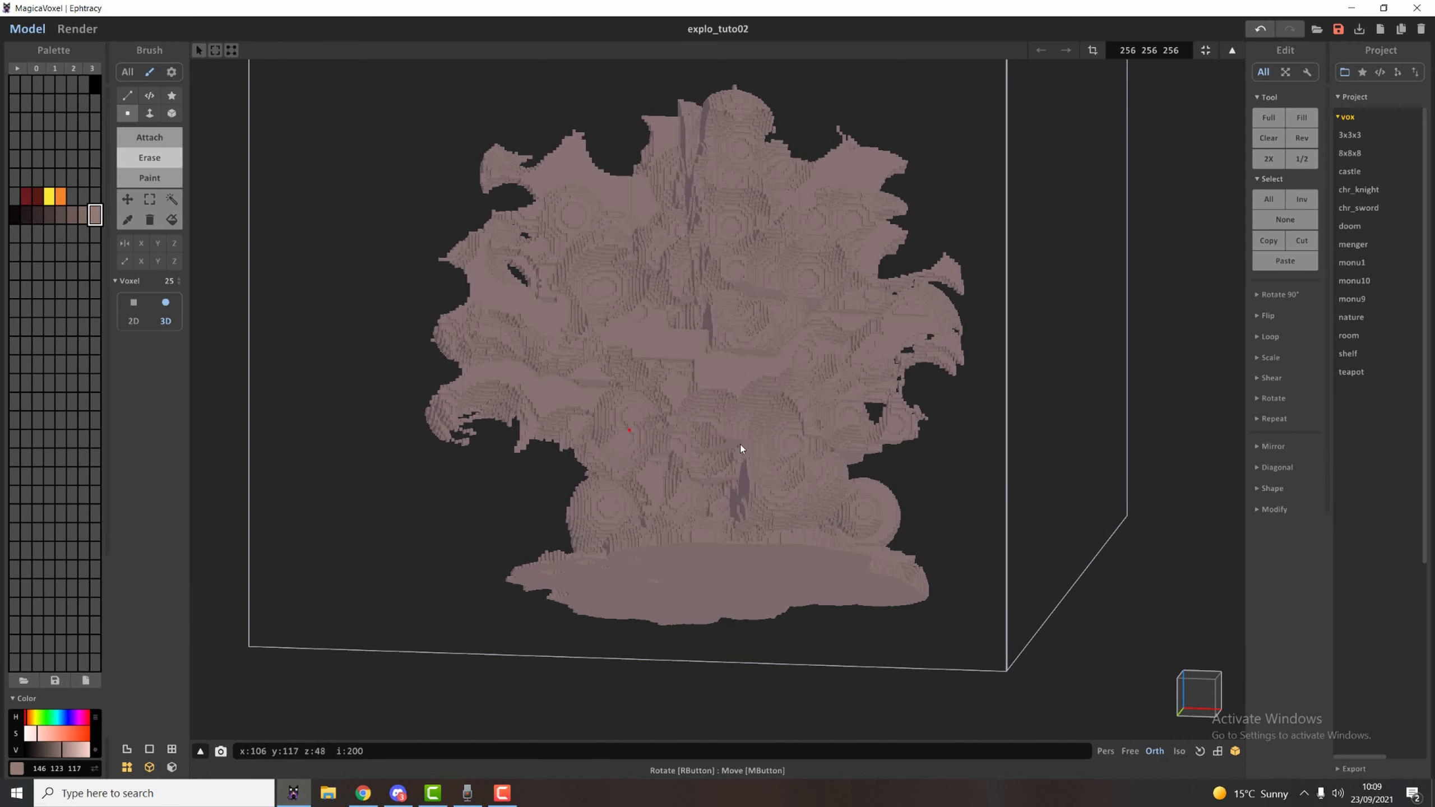
pyautogui.moveTo(655, 362); pyautogui.dragTo(997, 562, button='right')
pyautogui.moveTo(733, 437); pyautogui.dragTo(638, 374, button='right')
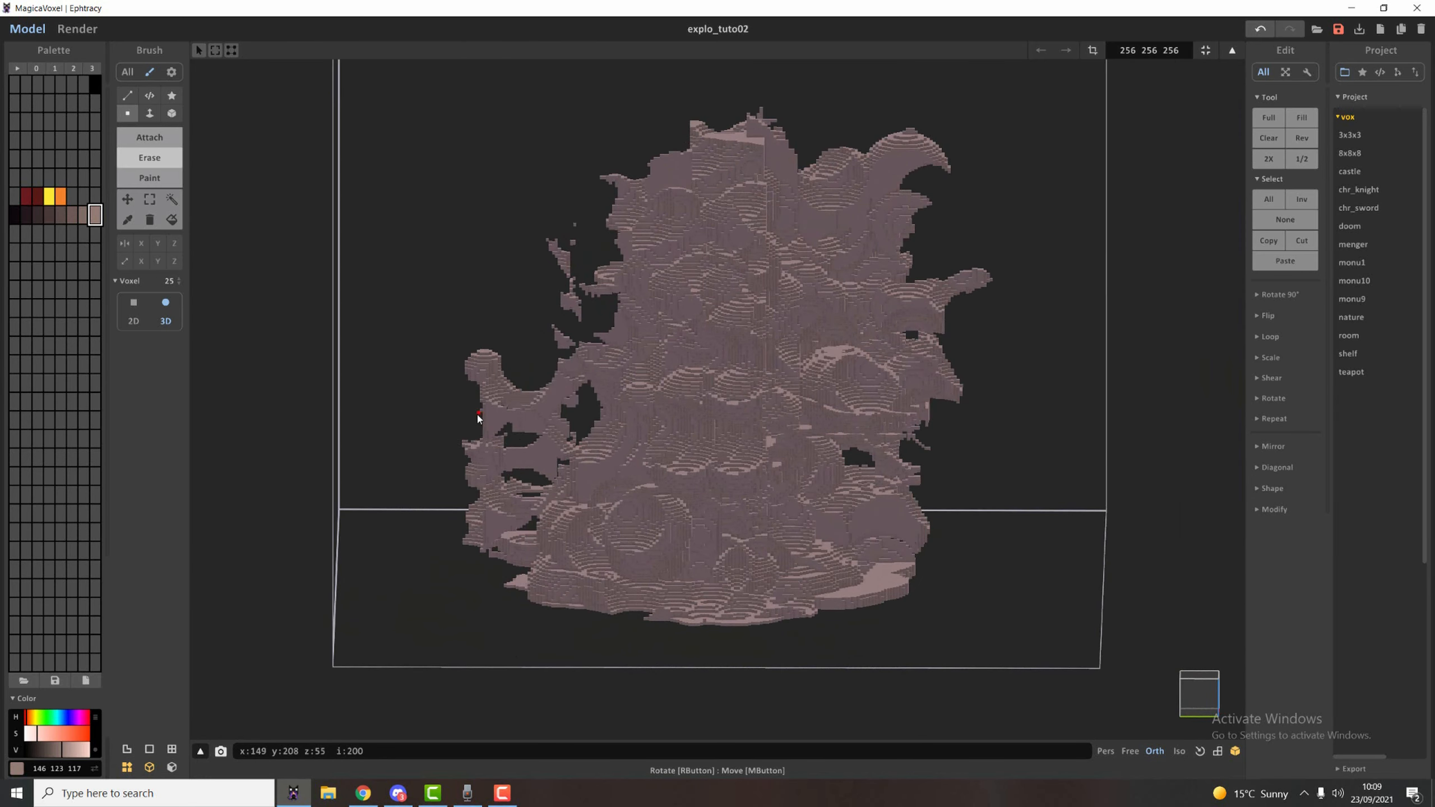
pyautogui.moveTo(474, 410); pyautogui.dragTo(599, 465, button='right')
pyautogui.moveTo(495, 490); pyautogui.dragTo(743, 213, button='right')
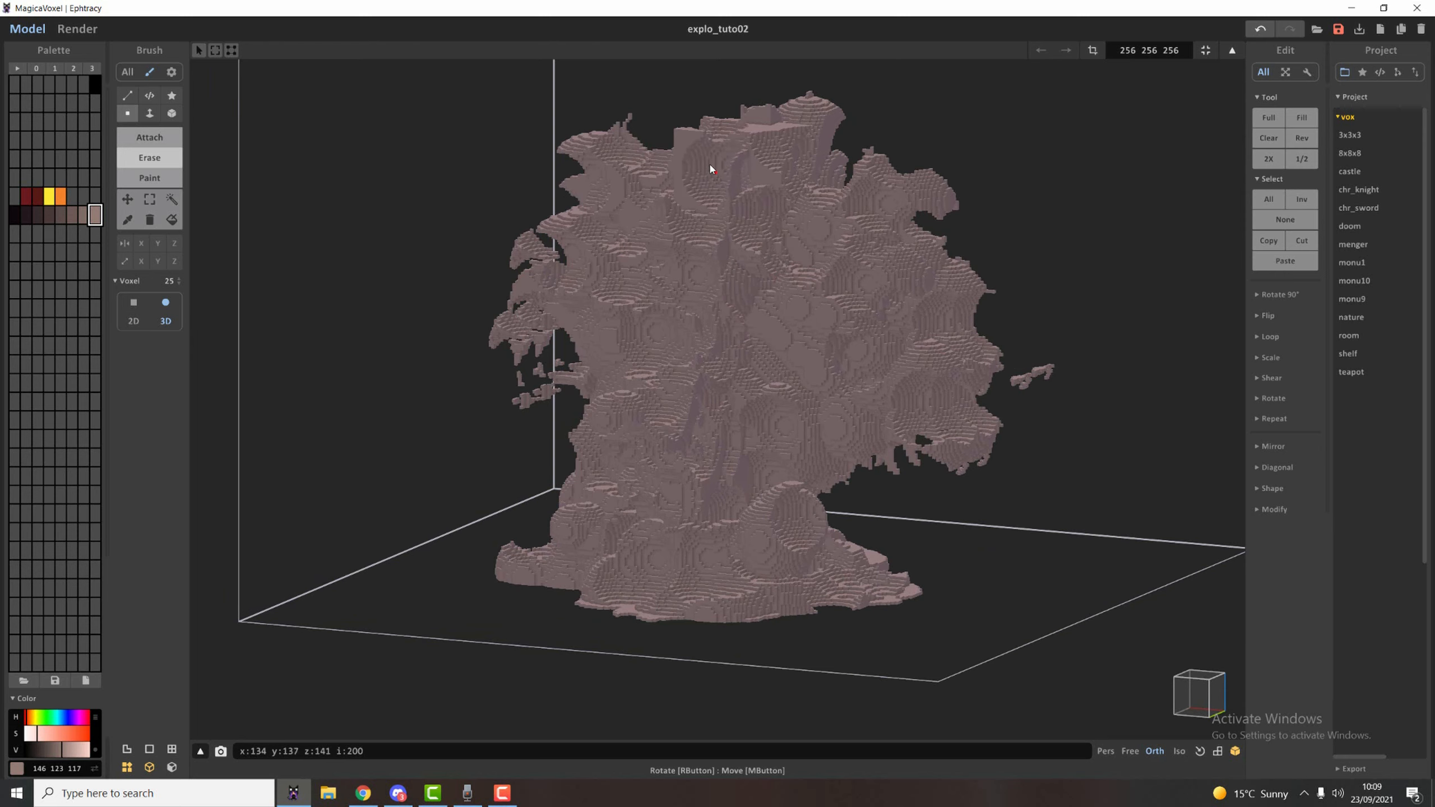
pyautogui.moveTo(691, 164); pyautogui.dragTo(653, 251, button='right')
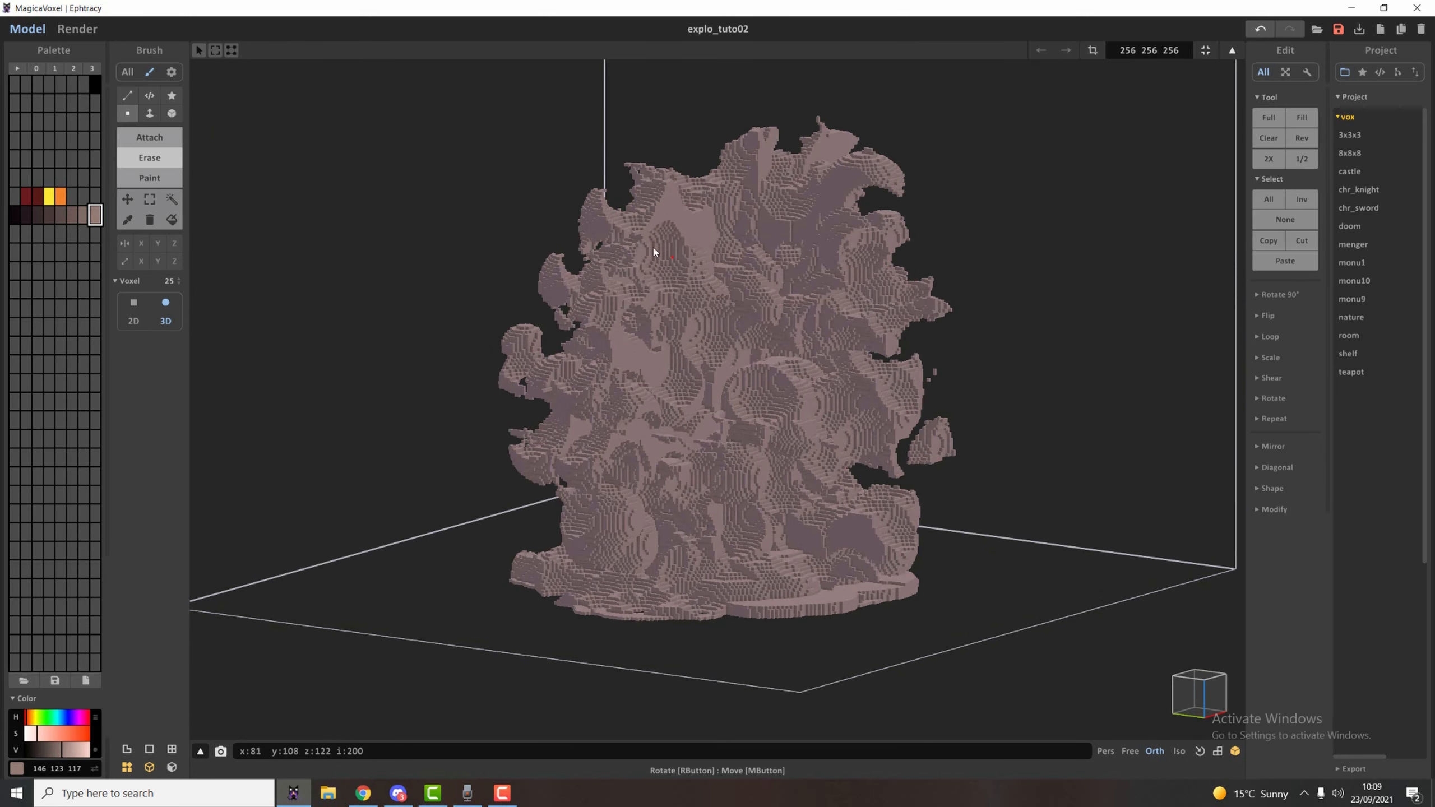
# Attach size 25 spheres over the flat patches on the upper and middle parts of one side of the explosion.
pyautogui.press('t')
pyautogui.click(699, 230)
pyautogui.click(686, 275)
pyautogui.click(652, 378)
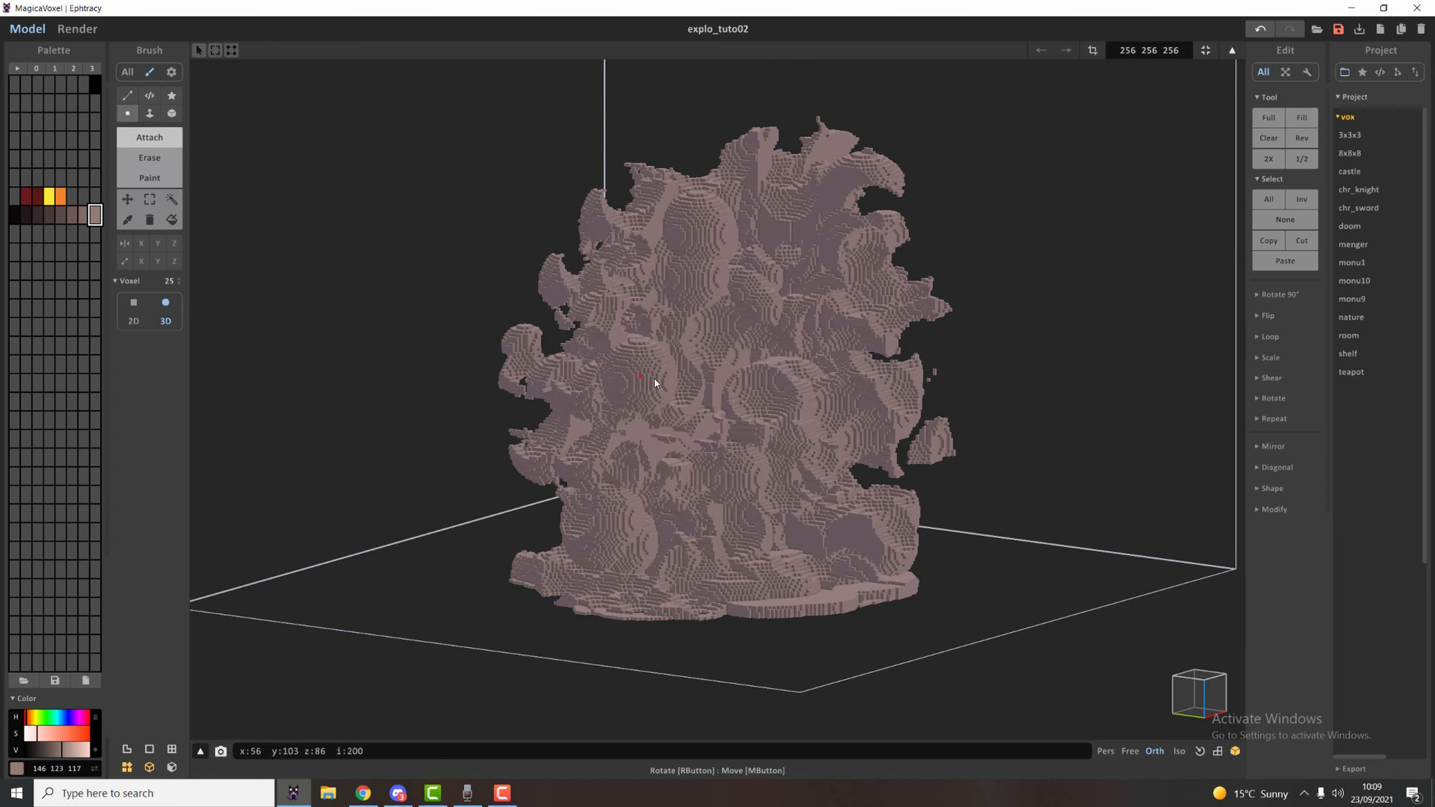
pyautogui.click(685, 335)
# Erase voxels around the attached spheres and down the explosion's sides to roughen the surface.
pyautogui.press('r')
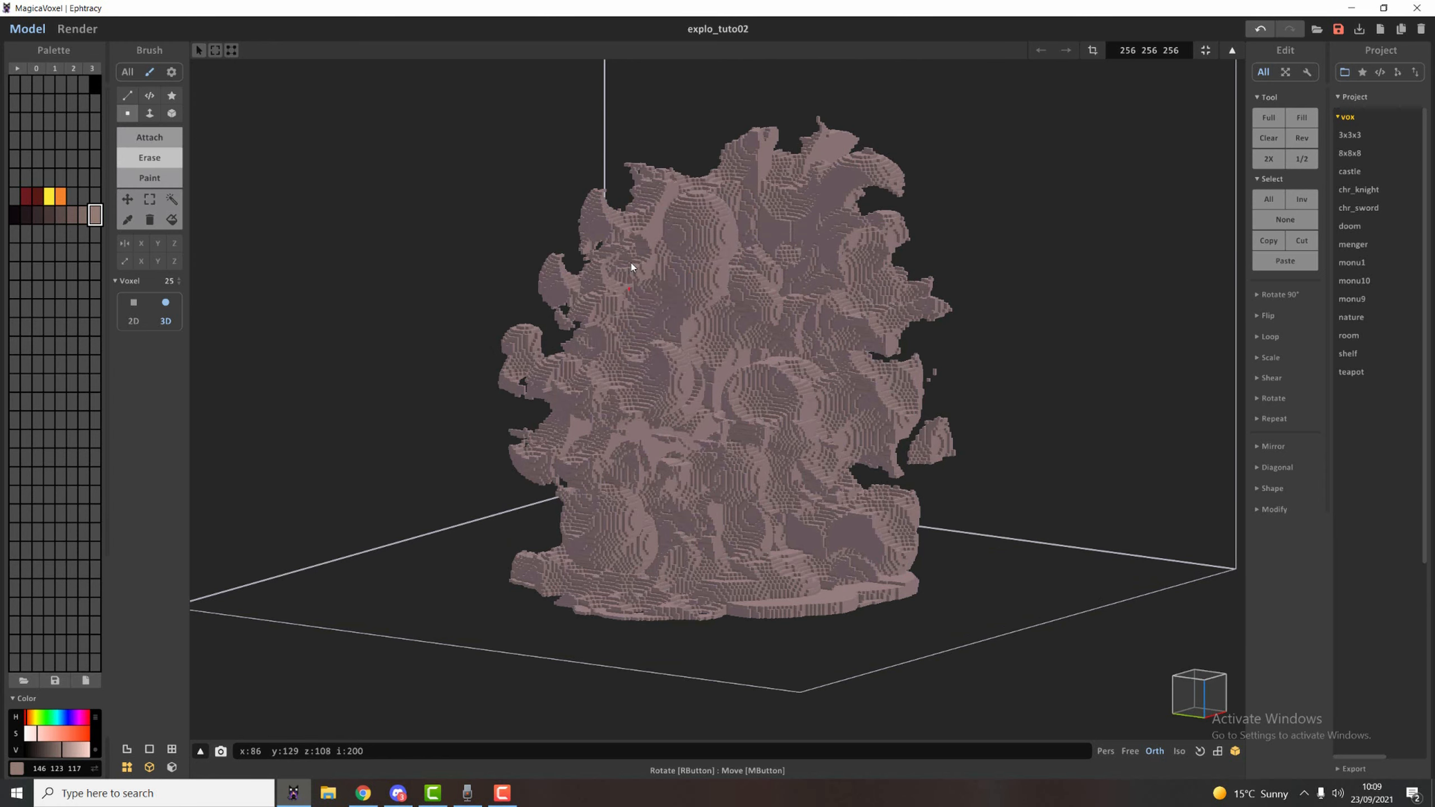
pyautogui.moveTo(651, 213)
pyautogui.mouseDown(button='right')
pyautogui.moveTo(637, 401)
pyautogui.moveTo(568, 428)
pyautogui.moveTo(769, 468)
pyautogui.moveTo(686, 470)
pyautogui.mouseUp(button='right')
pyautogui.press('t')
pyautogui.press('e')
pyautogui.moveTo(807, 517)
pyautogui.mouseDown(button='right')
pyautogui.moveTo(834, 568)
pyautogui.moveTo(776, 577)
pyautogui.mouseUp(button='right')
pyautogui.moveTo(713, 525); pyautogui.dragTo(720, 409, button='right')
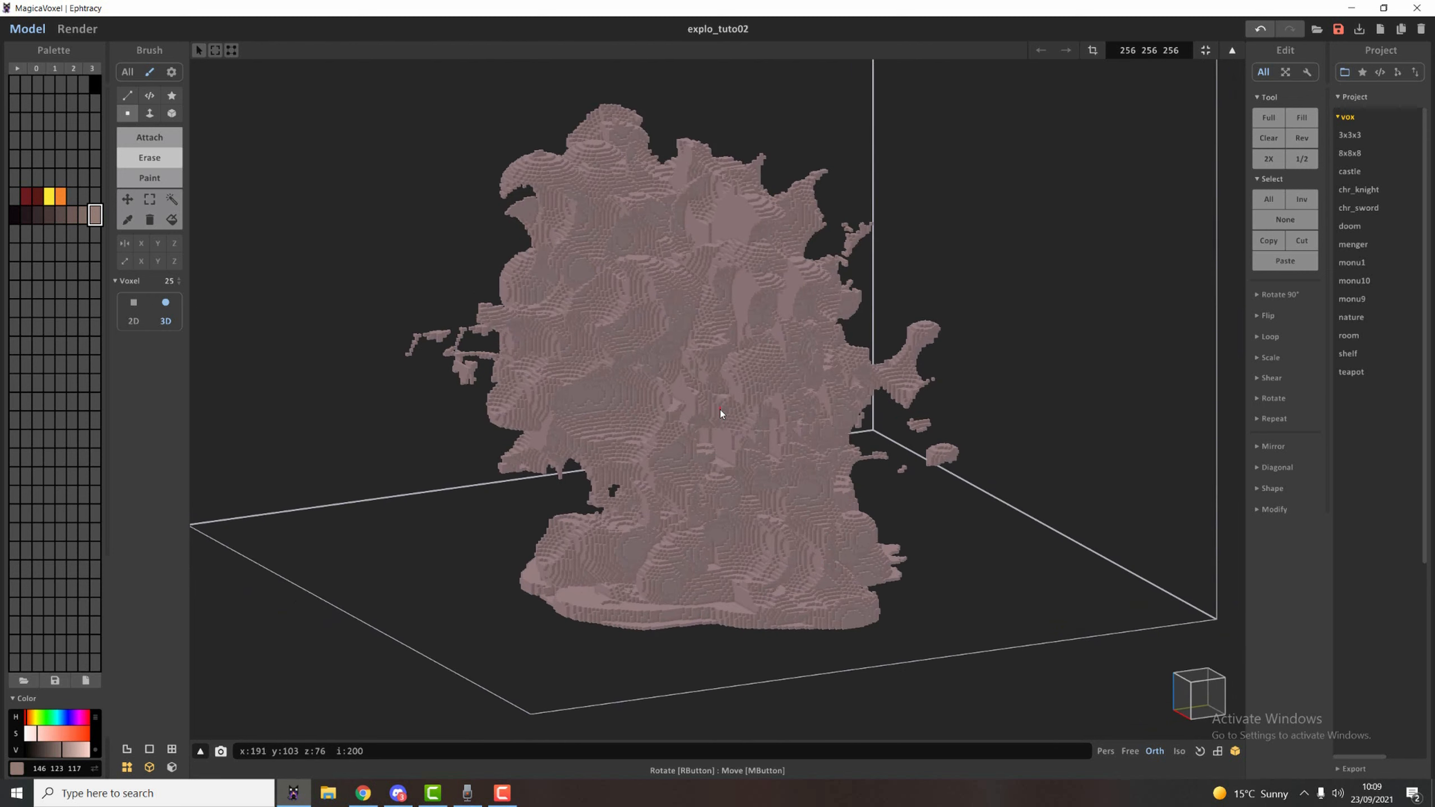
# Attach size 25 spheres over the remaining carved and flat areas, from the explosion's middle up to its top.
pyautogui.press('t')
pyautogui.moveTo(733, 399); pyautogui.dragTo(702, 420)
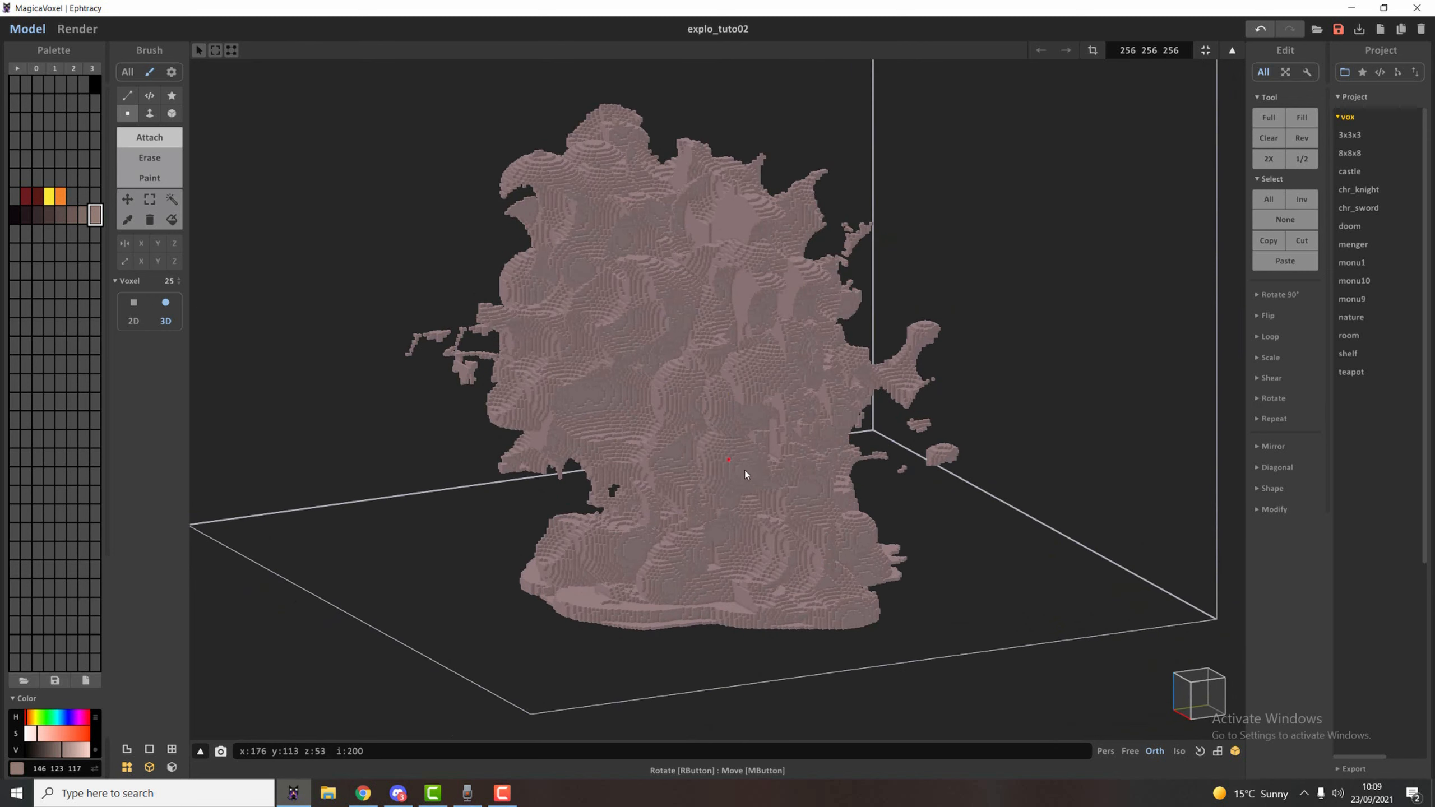
pyautogui.moveTo(744, 471); pyautogui.dragTo(755, 433, button='right')
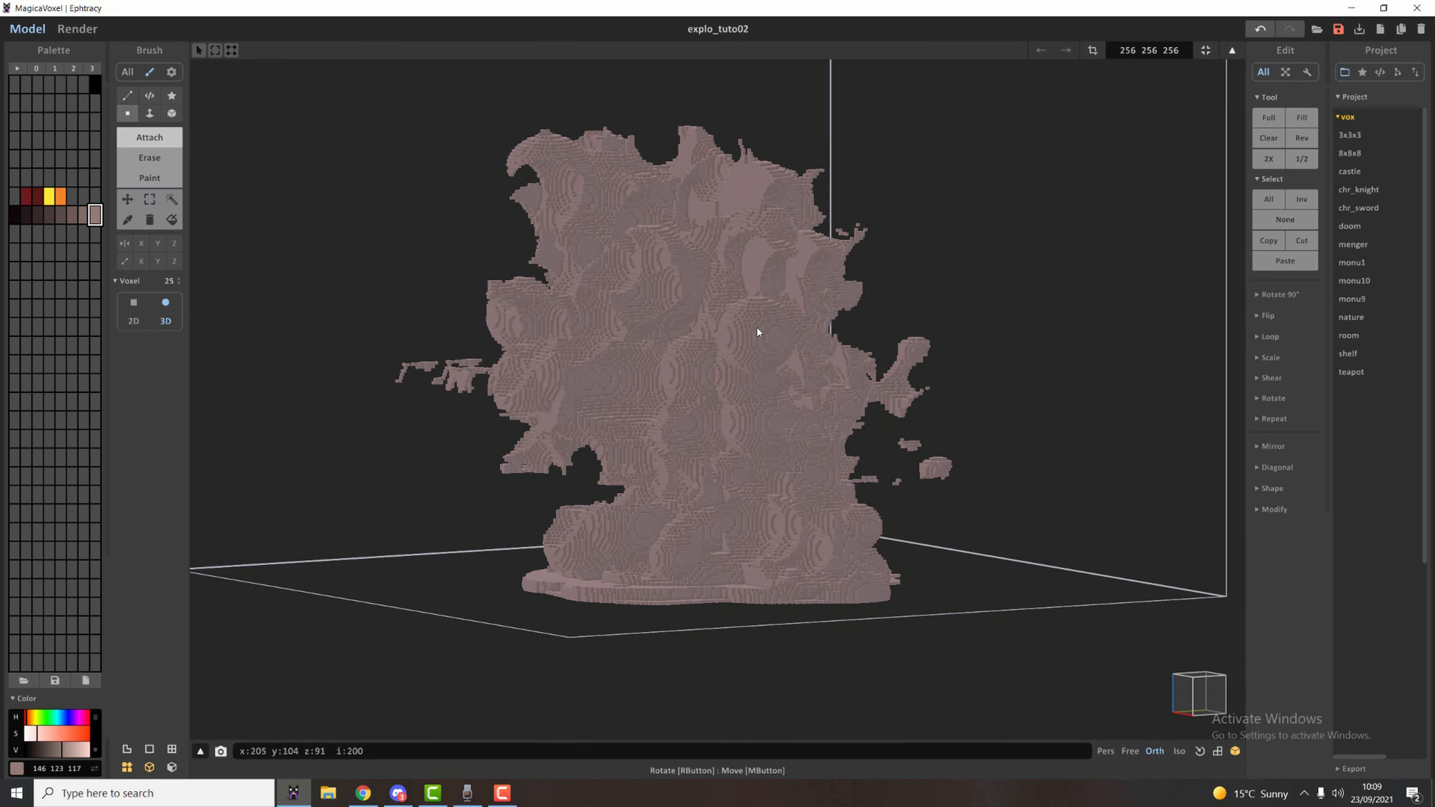
pyautogui.moveTo(751, 287); pyautogui.dragTo(734, 207, button='right')
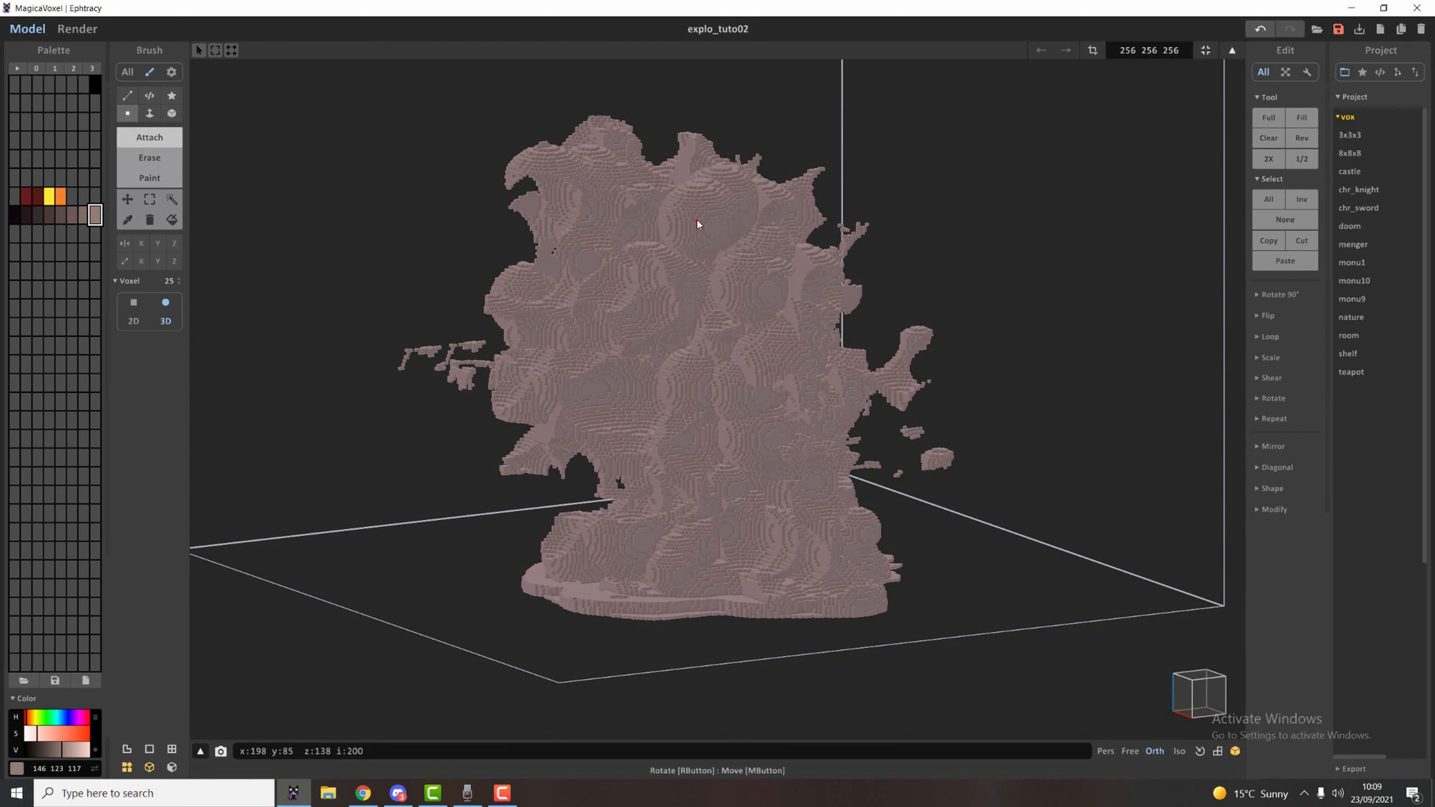
pyautogui.moveTo(697, 220)
pyautogui.mouseDown(button='right')
pyautogui.moveTo(769, 256)
pyautogui.moveTo(803, 368)
pyautogui.moveTo(849, 356)
pyautogui.moveTo(797, 330)
pyautogui.mouseUp(button='right')
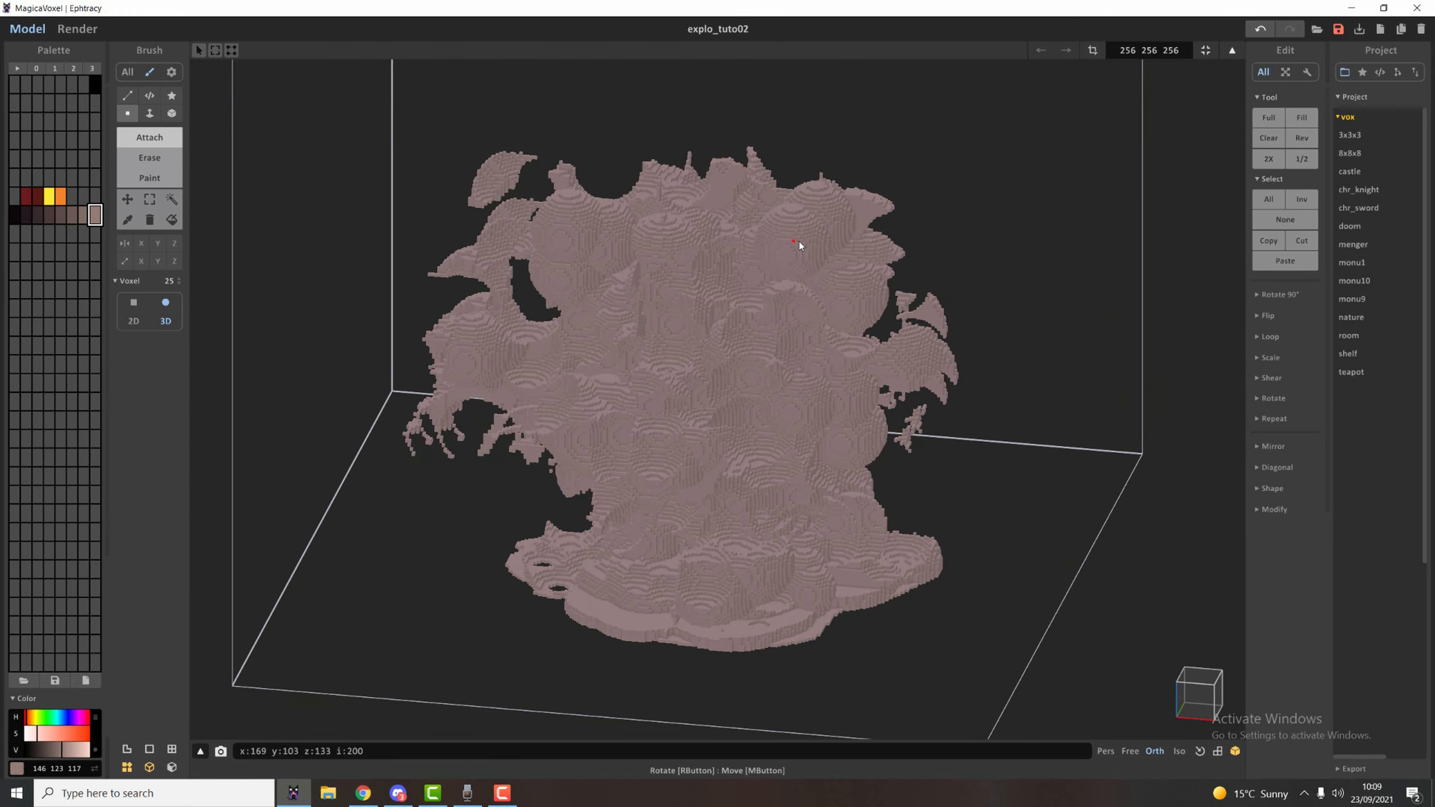
# Alternately erase and attach size 25 spheres on the explosion's upper and lower sides and around its base.
pyautogui.moveTo(816, 217); pyautogui.dragTo(804, 244, button='right')
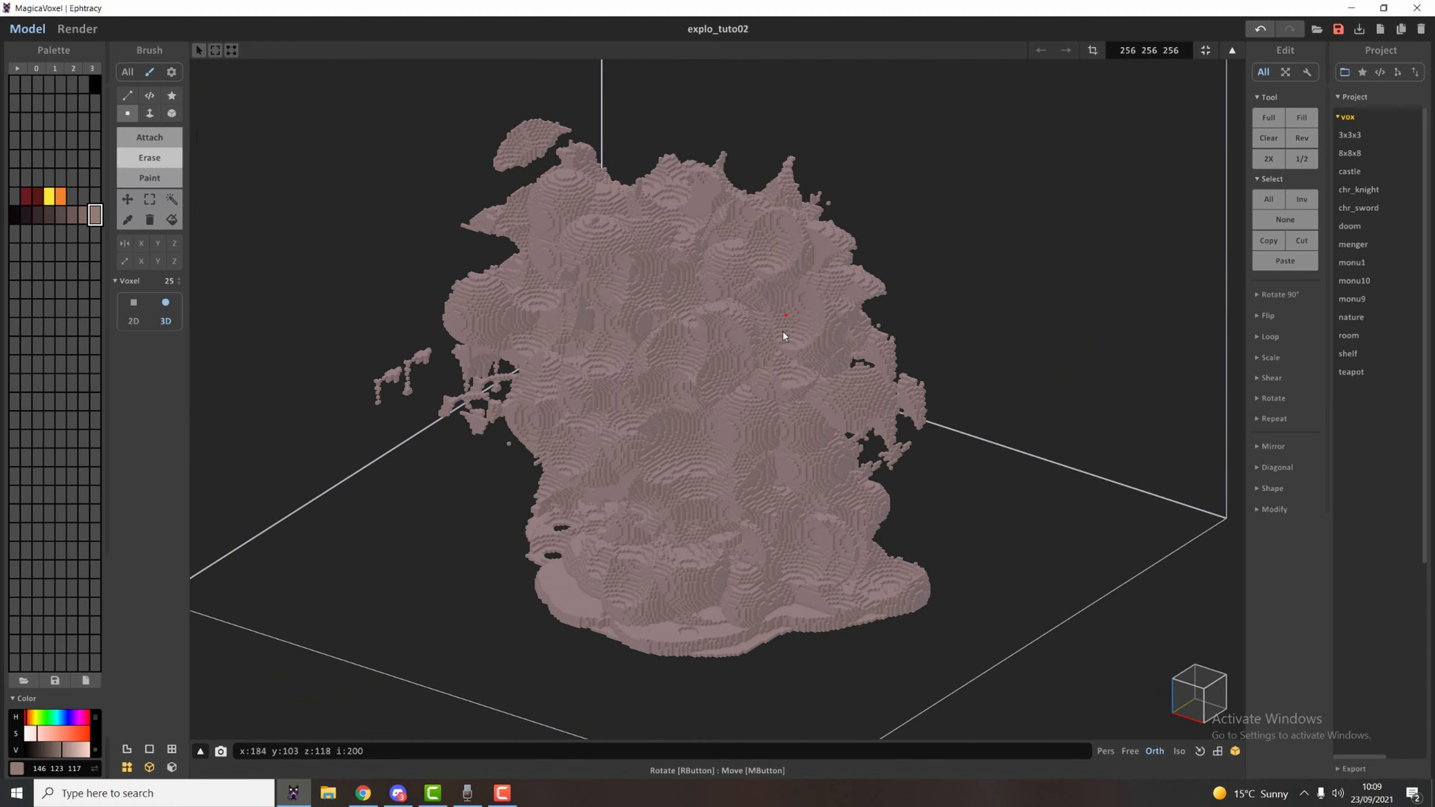
pyautogui.moveTo(746, 480); pyautogui.dragTo(738, 654, button='right')
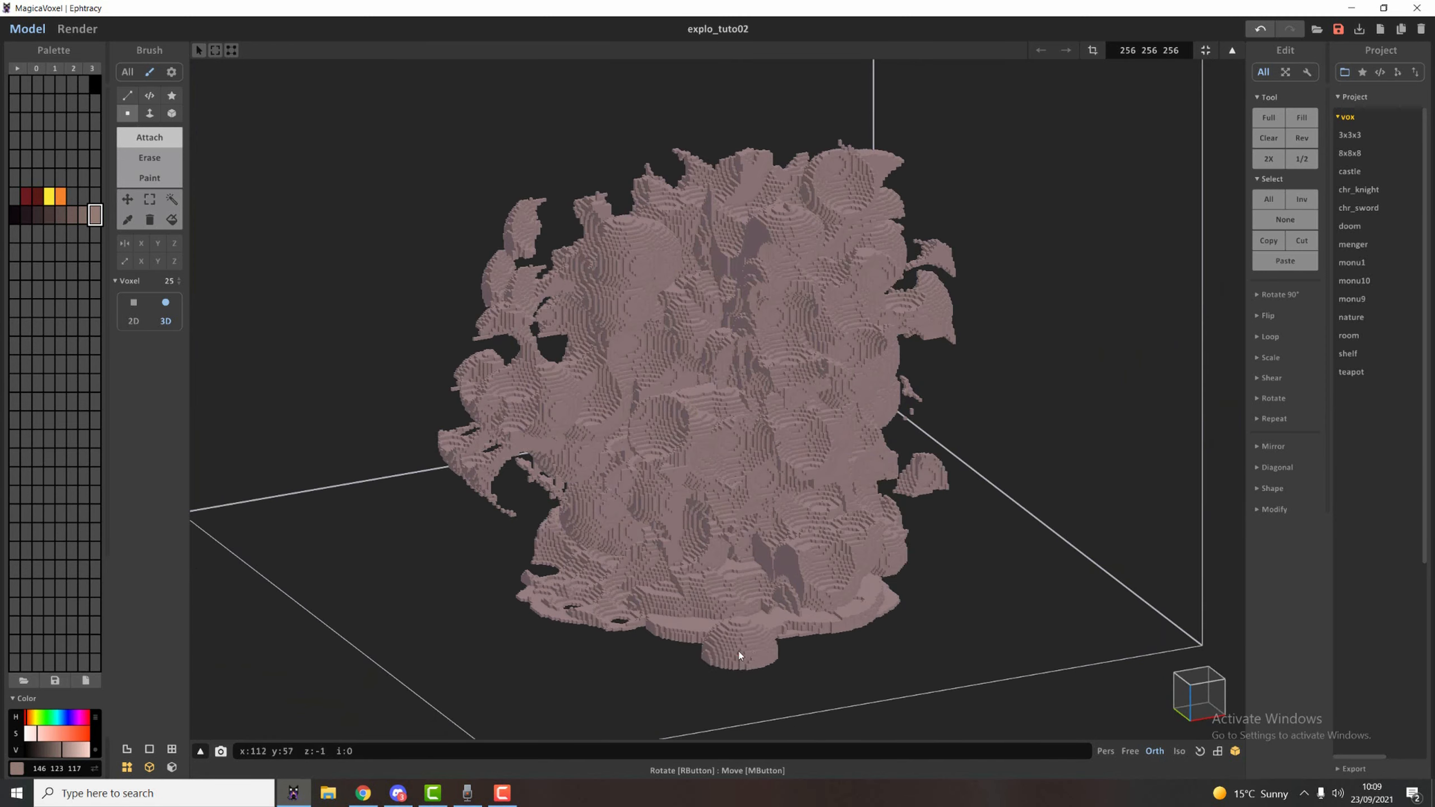
pyautogui.click(710, 623)
pyautogui.press('r')
pyautogui.moveTo(853, 634)
pyautogui.mouseDown(button='right')
pyautogui.moveTo(920, 650)
pyautogui.moveTo(845, 604)
pyautogui.moveTo(731, 577)
pyautogui.moveTo(733, 560)
pyautogui.mouseUp(button='right')
pyautogui.press('t')
pyautogui.click(866, 597)
pyautogui.hotkey('ctrl', 'z')
pyautogui.scroll(-5, 787, 595)
pyautogui.click(749, 580)
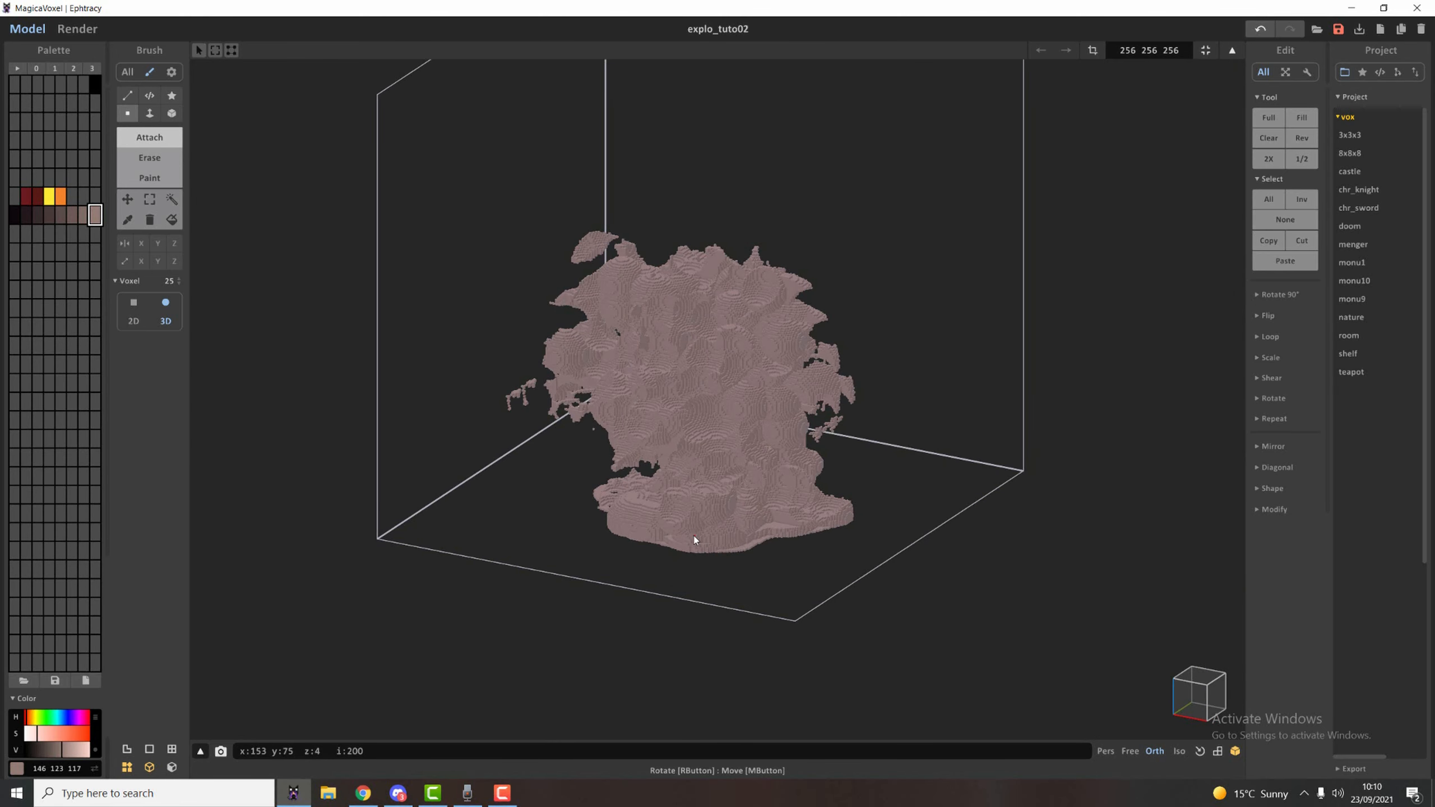
# Attach more size 25 spheres around the base and lower trunk from several sides, and erase excess voxels there.
pyautogui.moveTo(785, 522); pyautogui.dragTo(602, 378, button='right')
pyautogui.scroll(3, 829, 477)
pyautogui.moveTo(830, 478); pyautogui.dragTo(703, 480, button='right')
pyautogui.moveTo(665, 427); pyautogui.dragTo(606, 459, button='right')
pyautogui.scroll(3, 692, 475)
pyautogui.click(691, 473)
pyautogui.moveTo(692, 473)
pyautogui.mouseDown(button='right')
pyautogui.moveTo(644, 483)
pyautogui.moveTo(722, 452)
pyautogui.moveTo(625, 509)
pyautogui.moveTo(531, 523)
pyautogui.moveTo(836, 519)
pyautogui.moveTo(695, 520)
pyautogui.moveTo(807, 534)
pyautogui.moveTo(957, 502)
pyautogui.moveTo(990, 520)
pyautogui.moveTo(972, 516)
pyautogui.mouseUp(button='right')
pyautogui.scroll(-3, 645, 483)
pyautogui.press('r')
pyautogui.click(626, 508)
# Select the whole explosion with the region tool, fill it with a random mix of the two dark reds, yellow and orange, and deselect it.
pyautogui.click(60, 196)
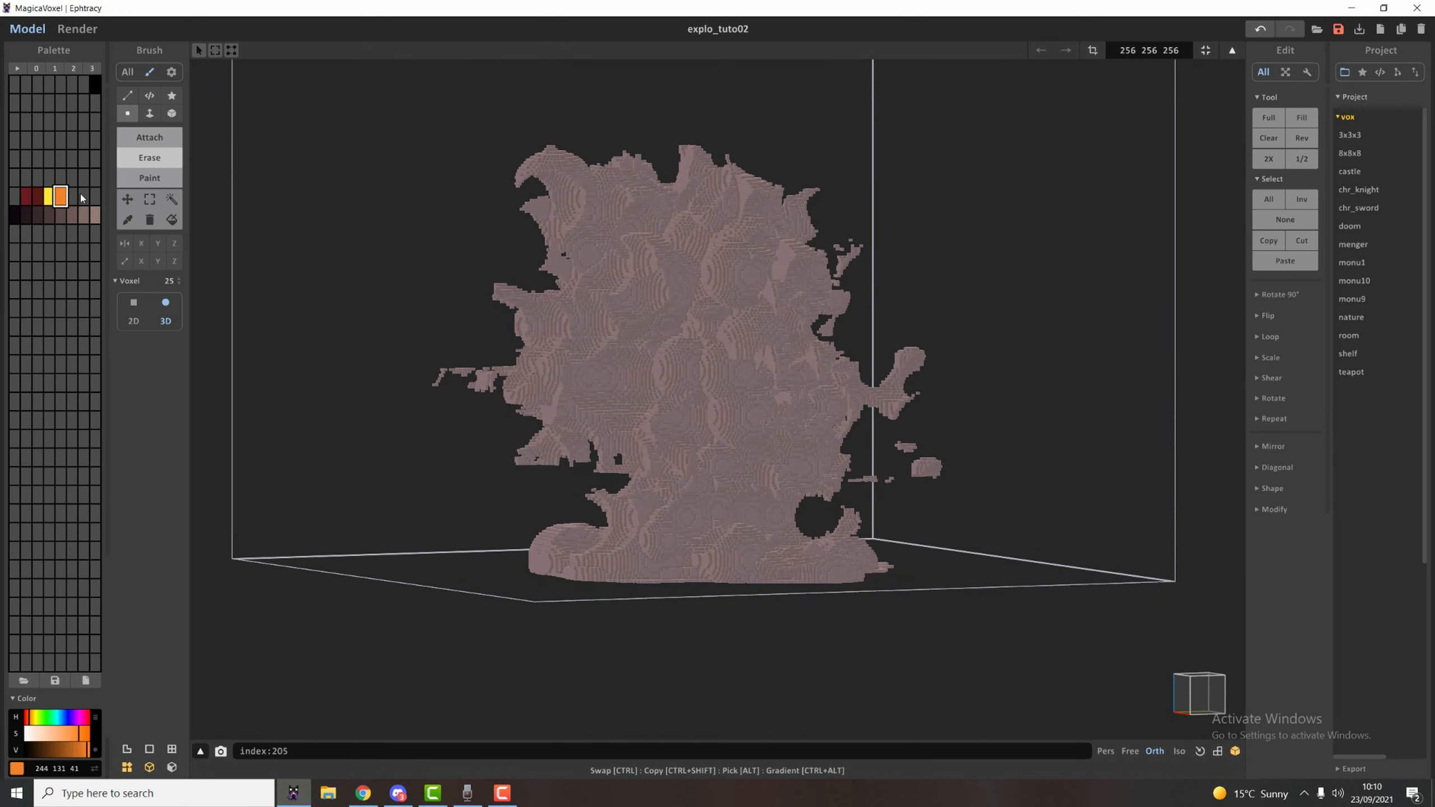
pyautogui.click(171, 199)
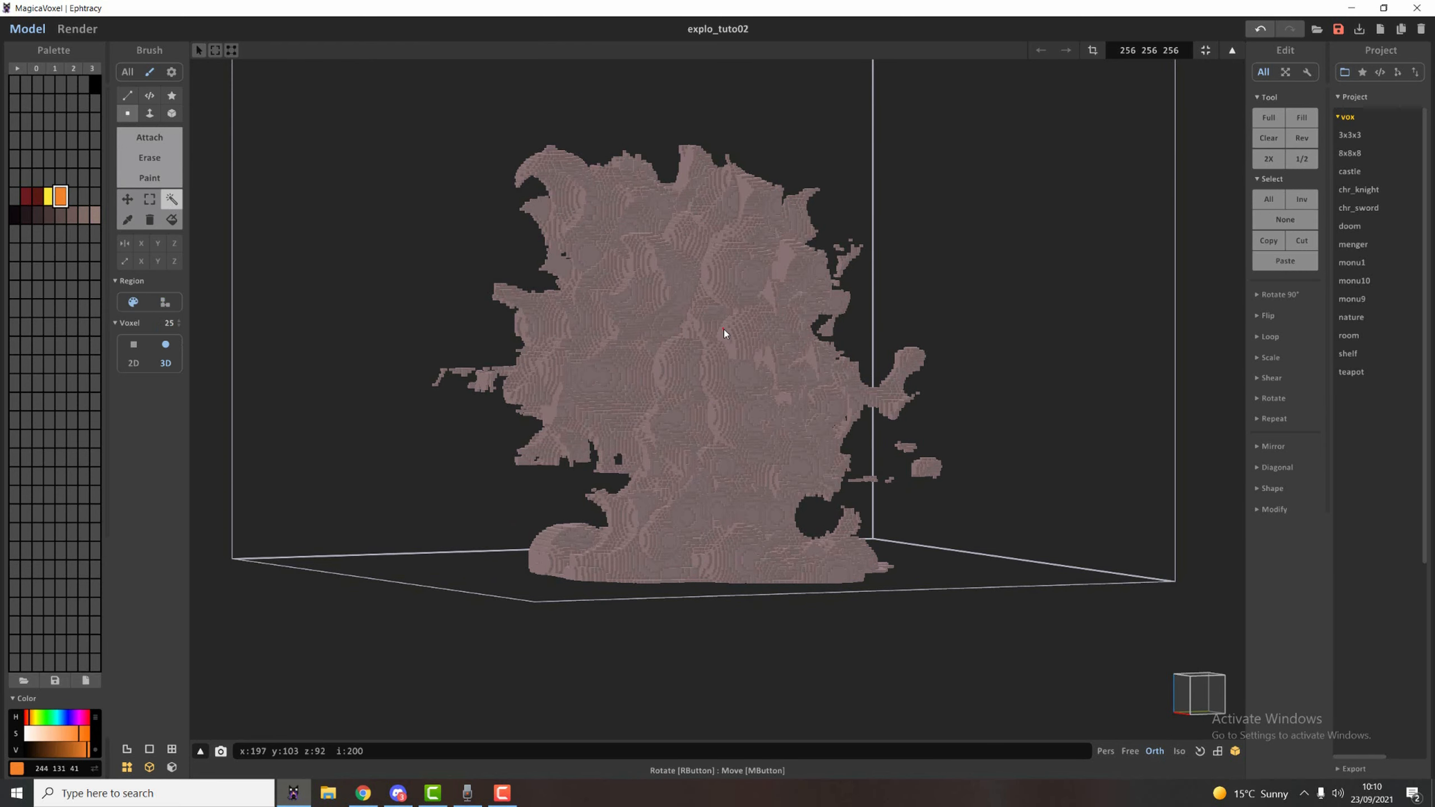
pyautogui.click(724, 333)
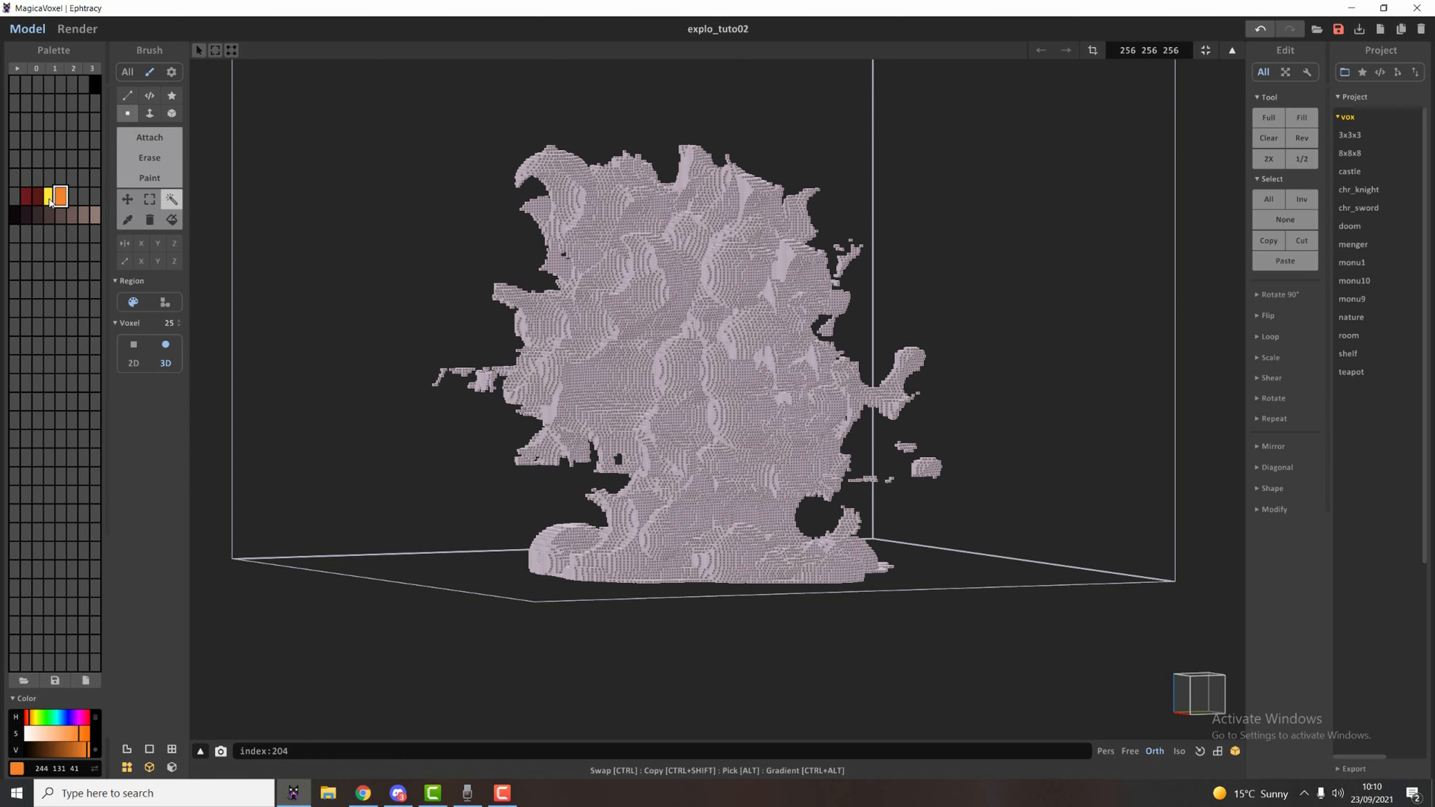
pyautogui.moveTo(23, 201); pyautogui.dragTo(64, 201)
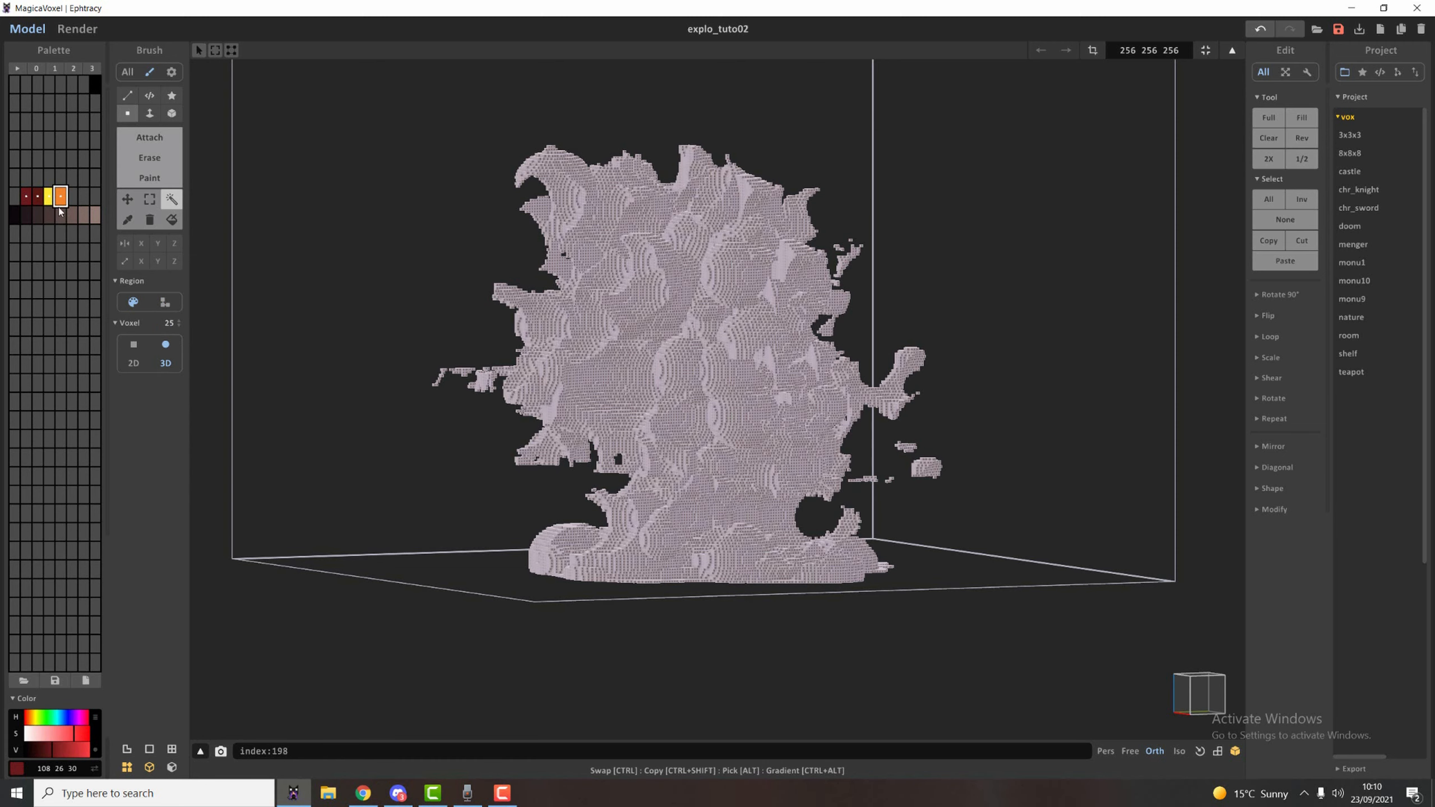
pyautogui.rightClick(45, 201)
pyautogui.click(68, 262)
pyautogui.hotkey('ctrl', 'd')
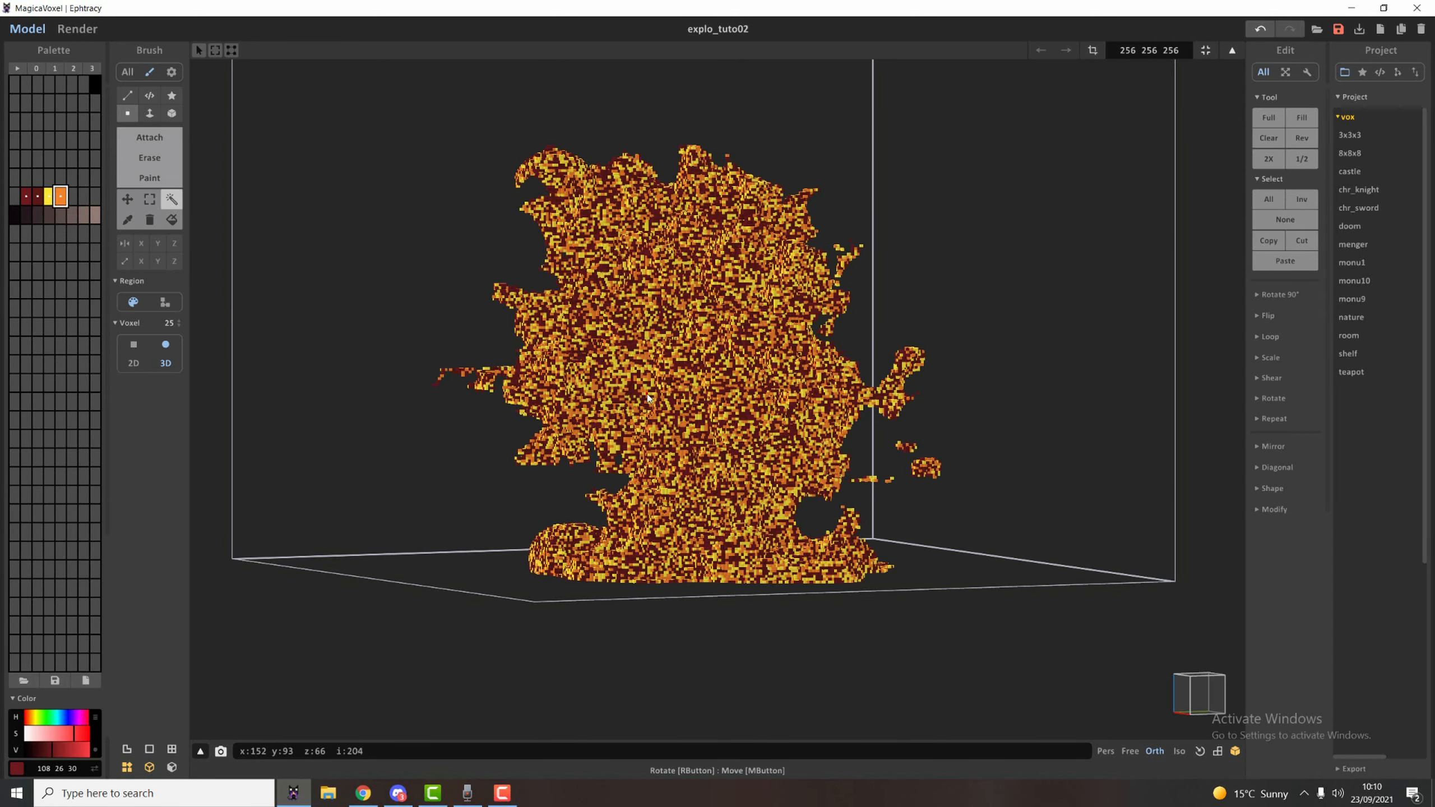
# Render the randomly coloured explosion, compare it with the reference explosion photo in the browser, and return to modelling.
pyautogui.moveTo(547, 367)
pyautogui.mouseDown(button='right')
pyautogui.moveTo(668, 389)
pyautogui.moveTo(751, 367)
pyautogui.mouseUp(button='right')
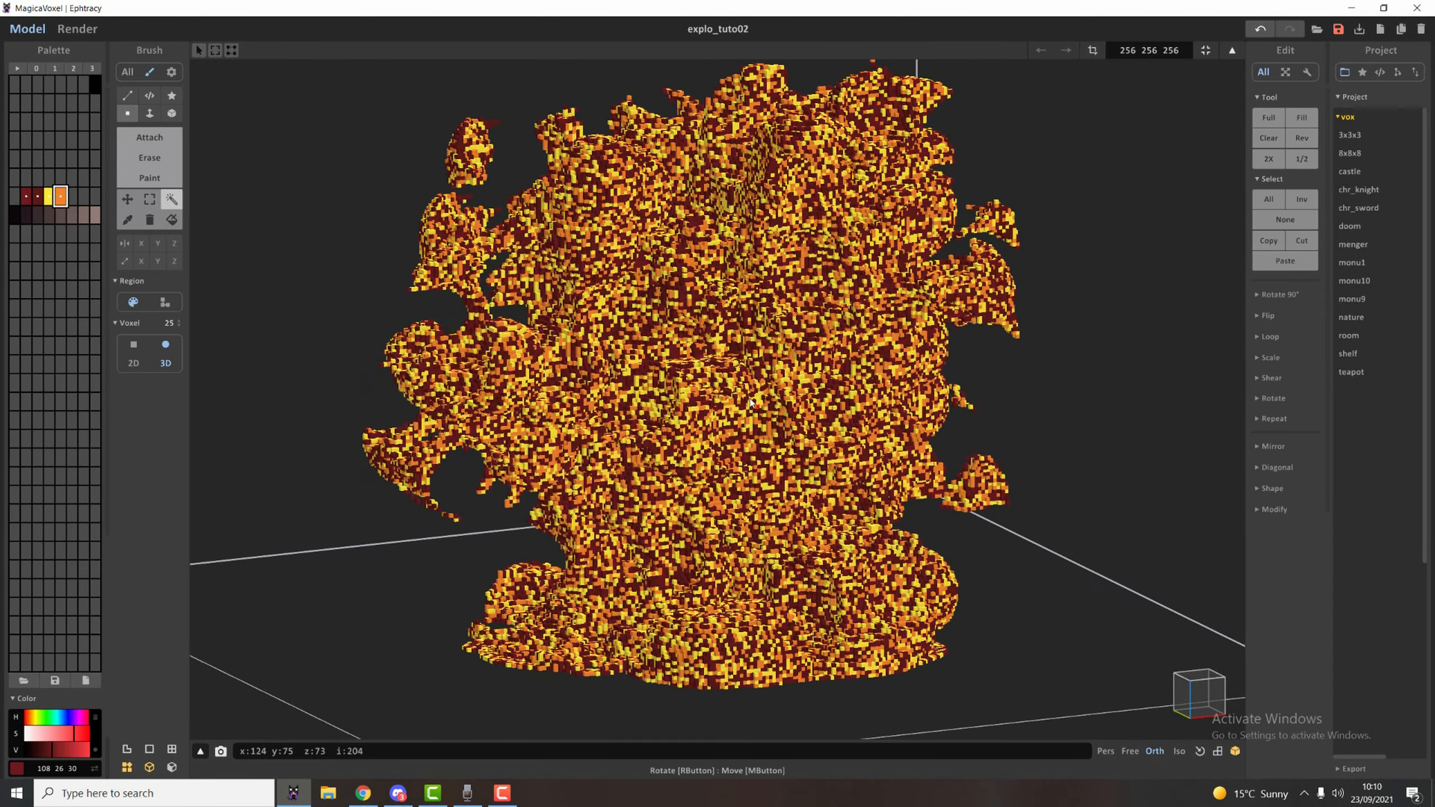
pyautogui.click(78, 29)
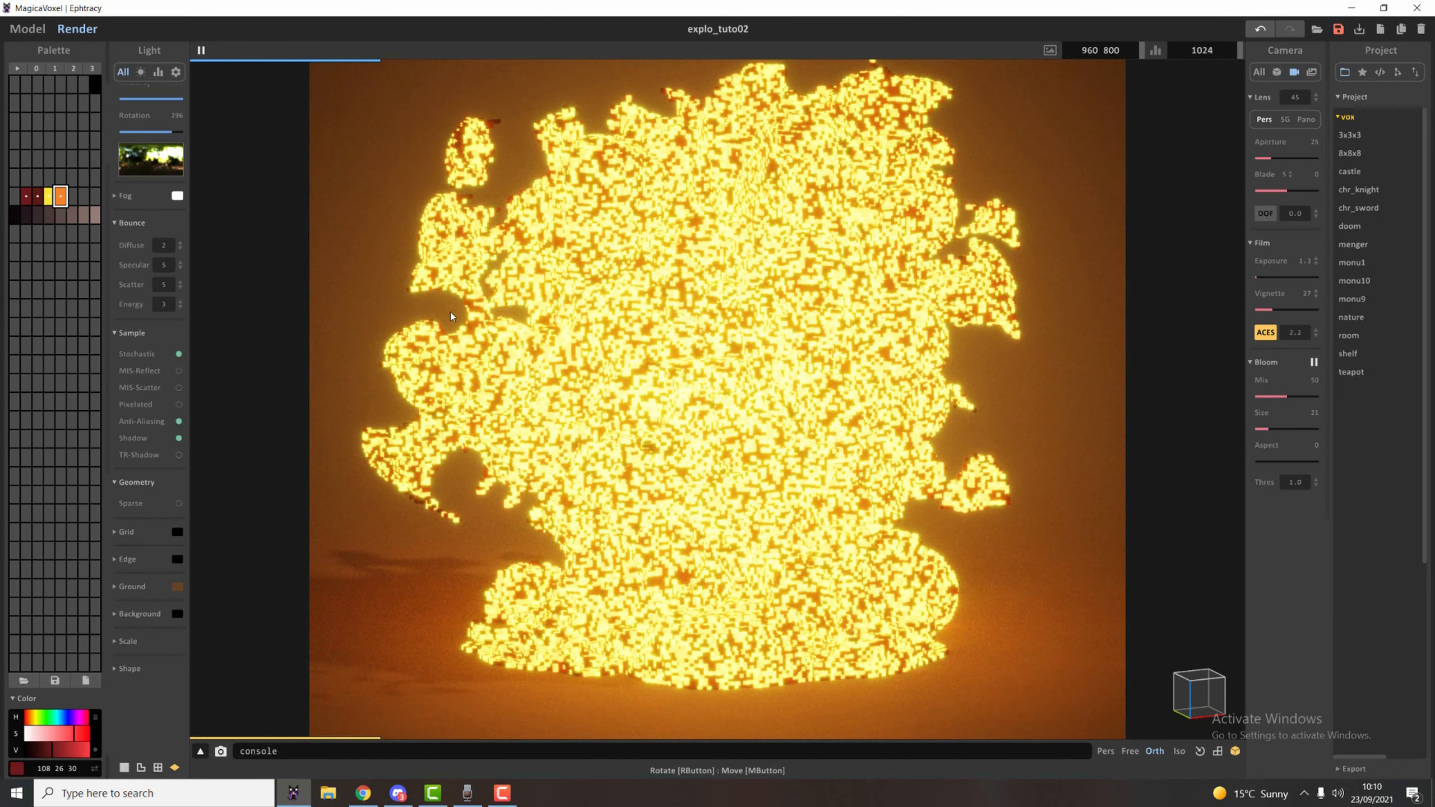
pyautogui.moveTo(1434, 351); pyautogui.dragTo(998, 230)
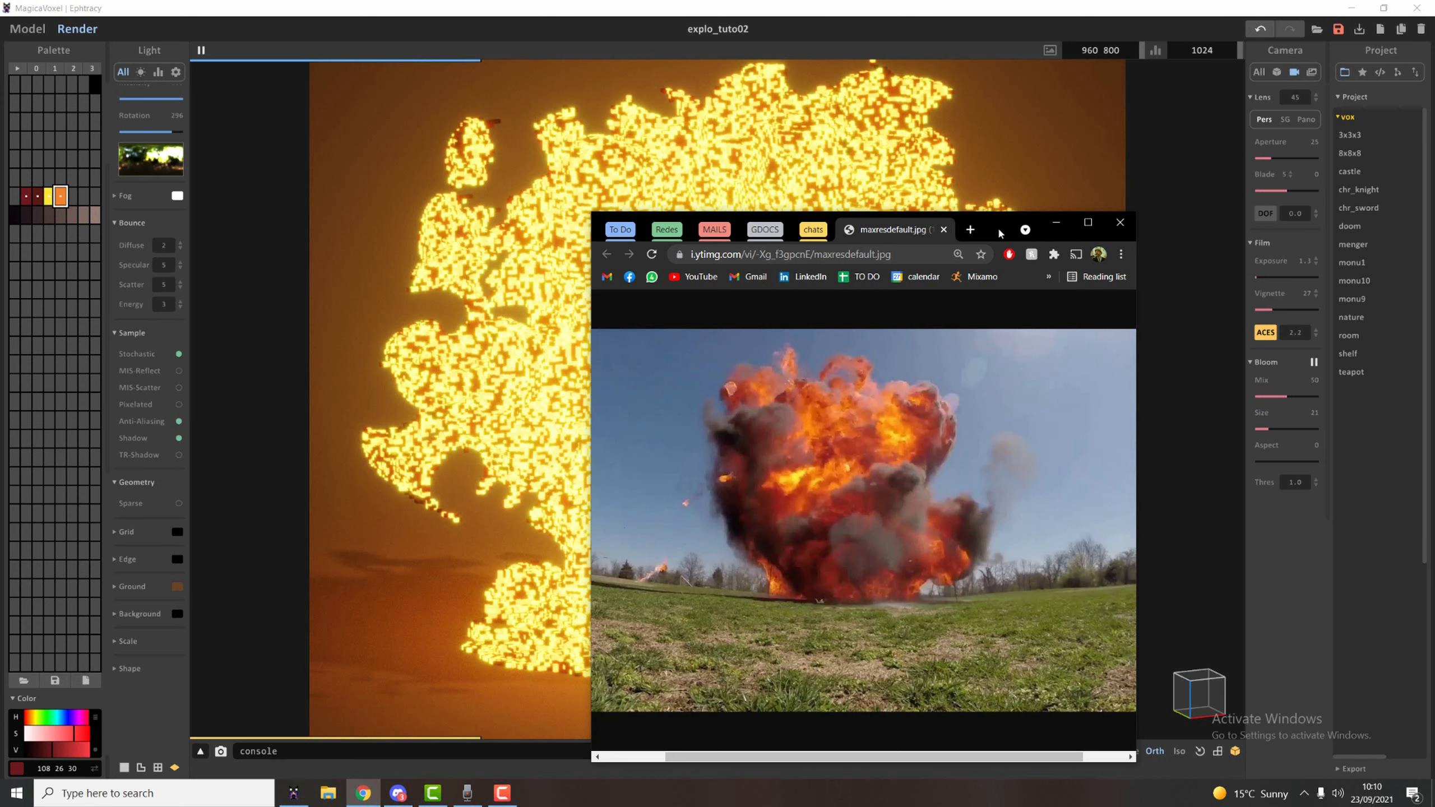
pyautogui.moveTo(998, 227); pyautogui.dragTo(1127, 166)
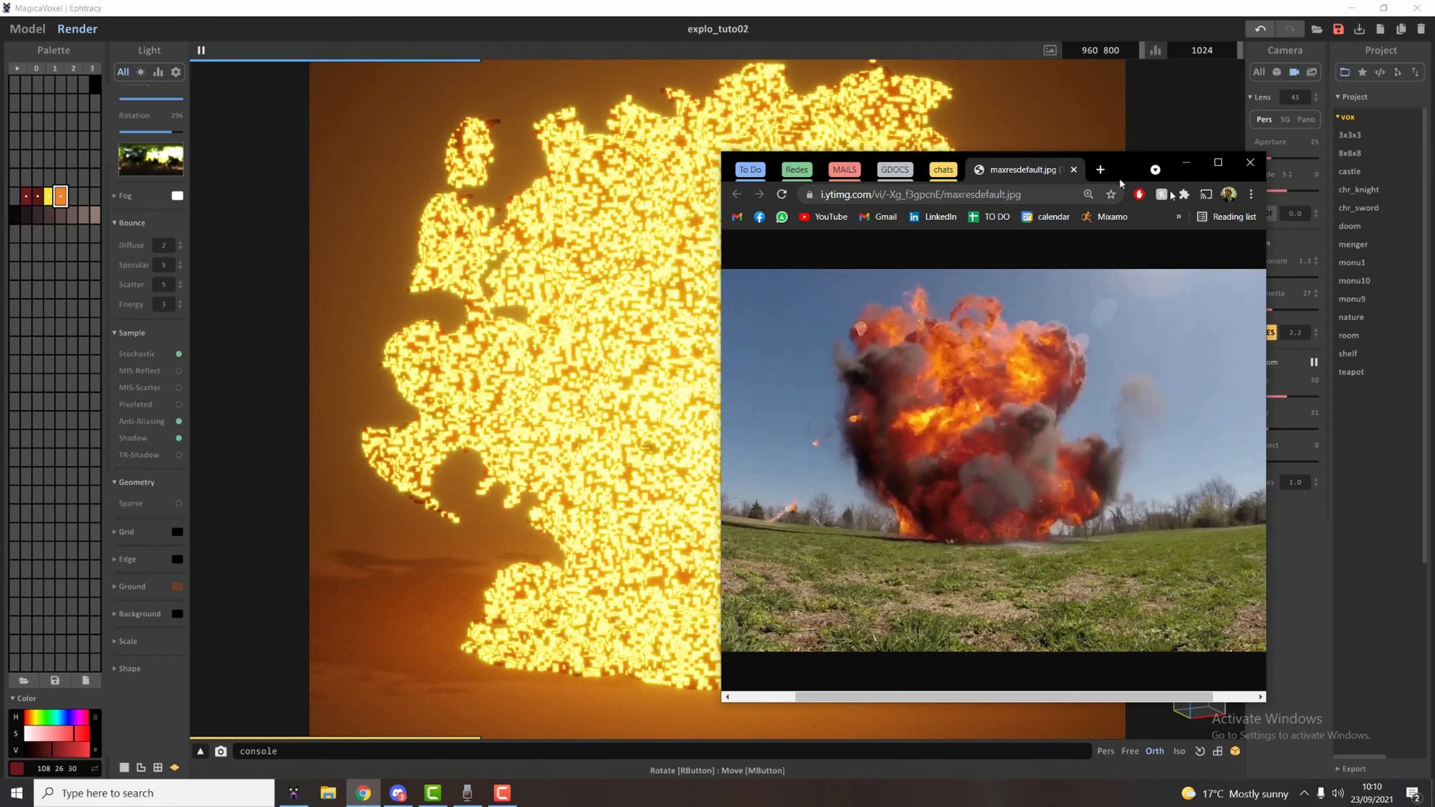
pyautogui.moveTo(1120, 179); pyautogui.dragTo(1434, 223)
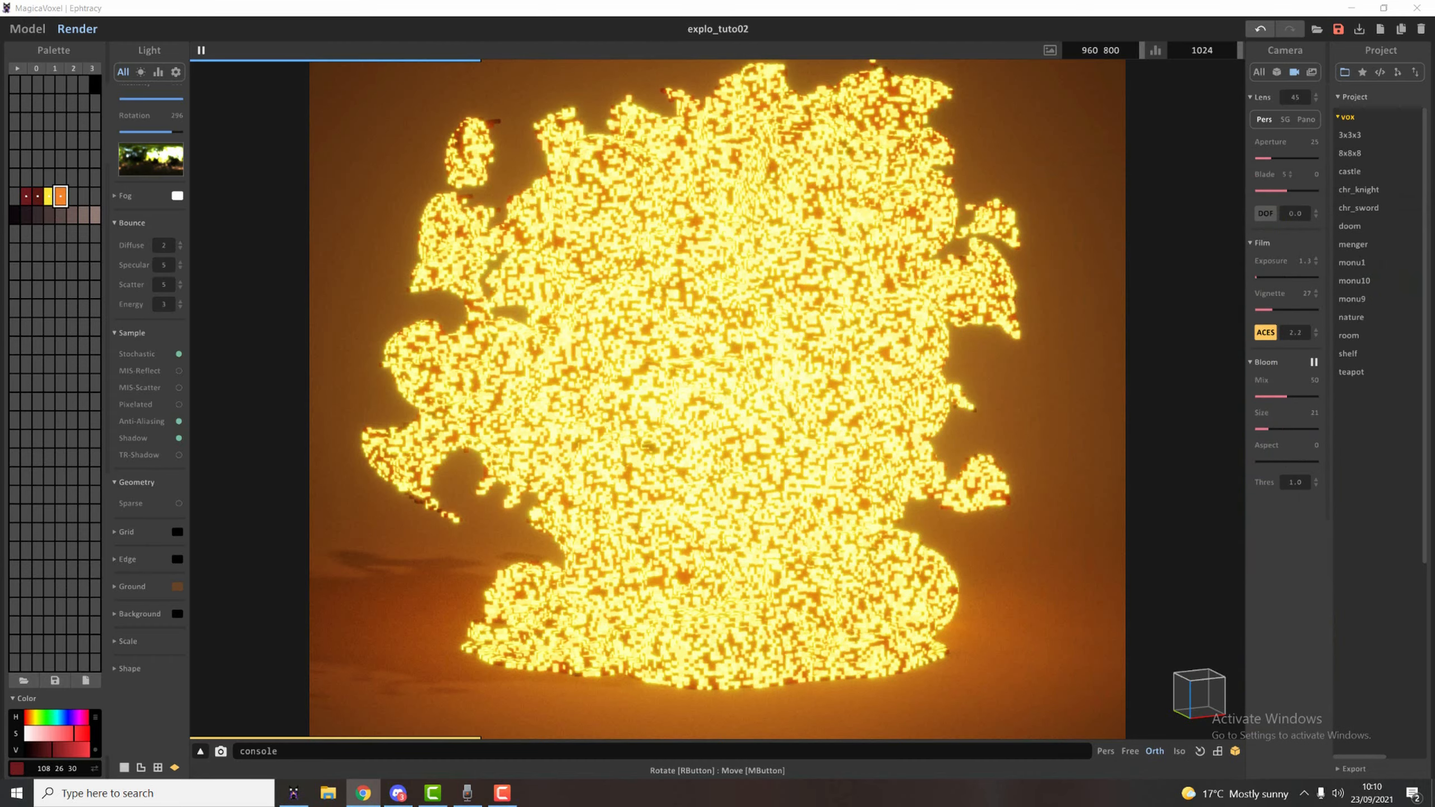
pyautogui.click(24, 29)
pyautogui.click(30, 36)
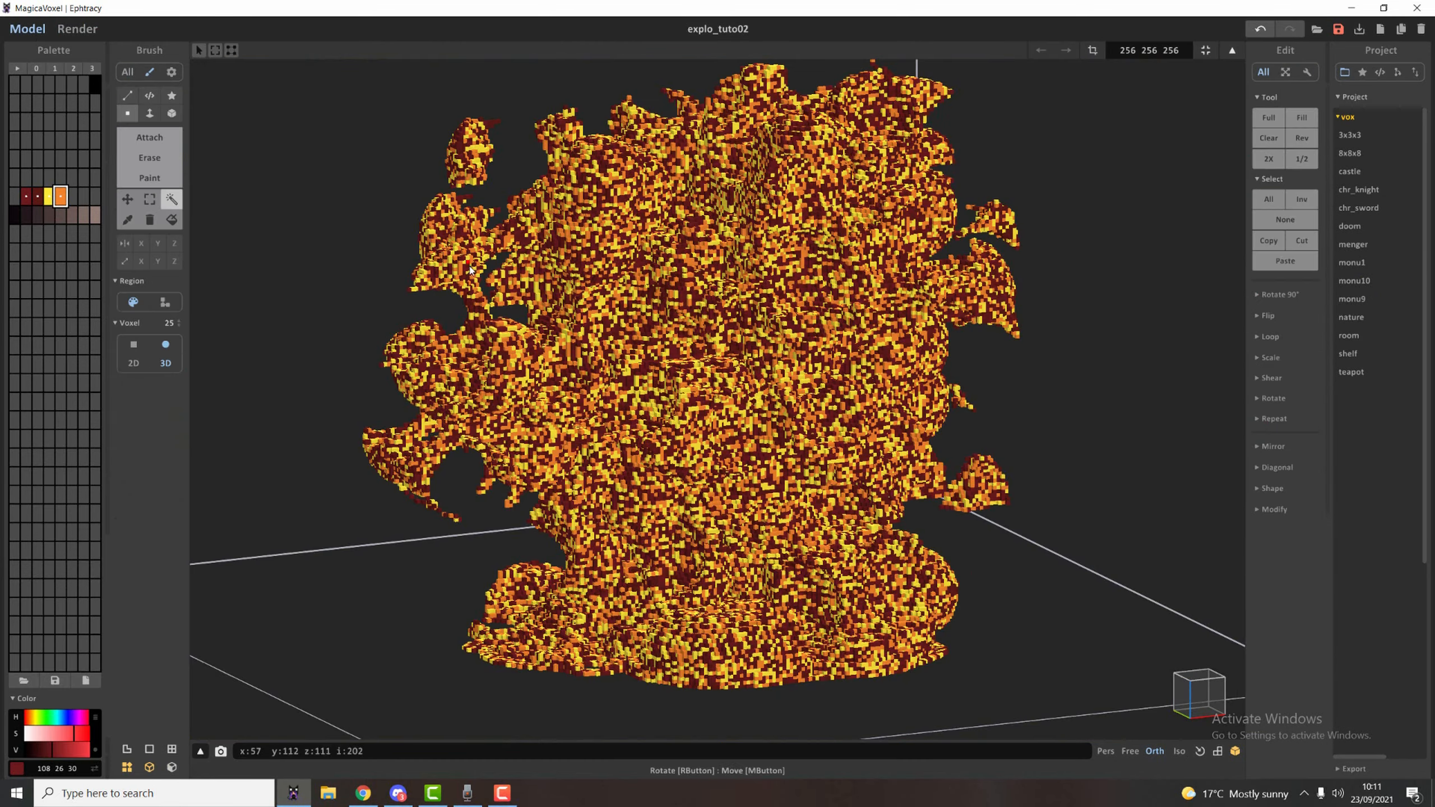
# Refill the explosion's selected yellow and orange voxels with a random mix of the dark red, yellow and orange palette colours.
pyautogui.scroll(5, 692, 372)
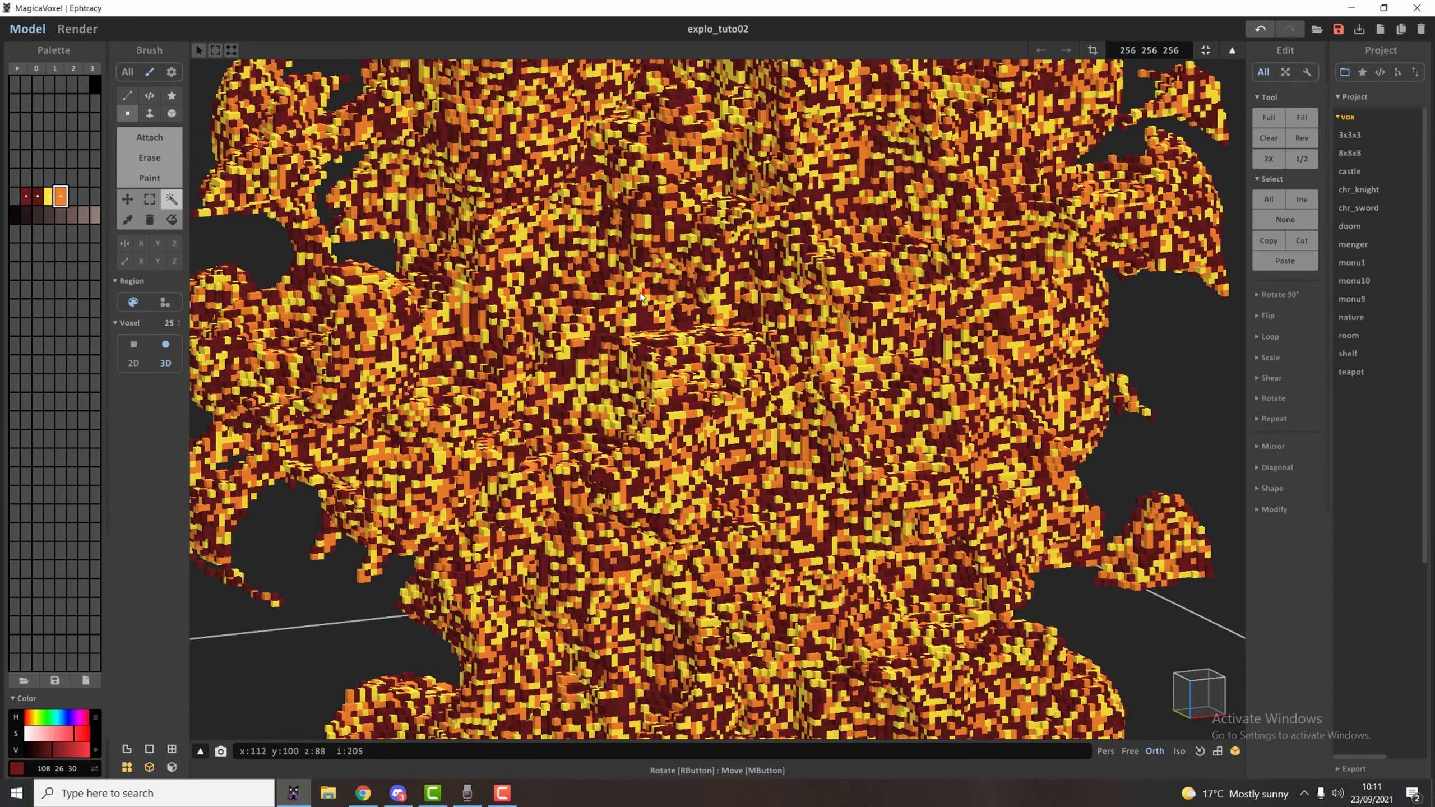
pyautogui.scroll(-5, 633, 306)
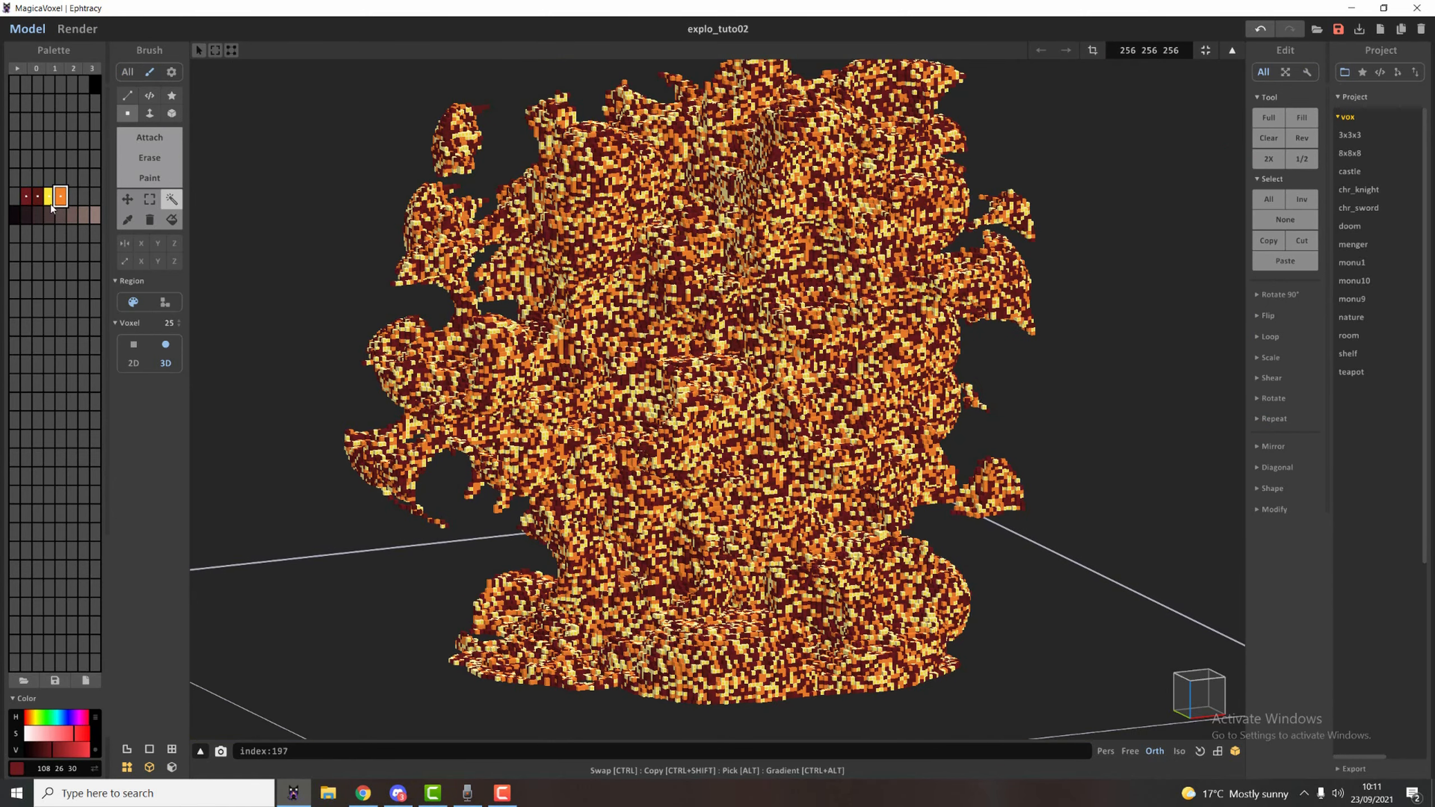
pyautogui.rightClick(45, 198)
pyautogui.click(67, 257)
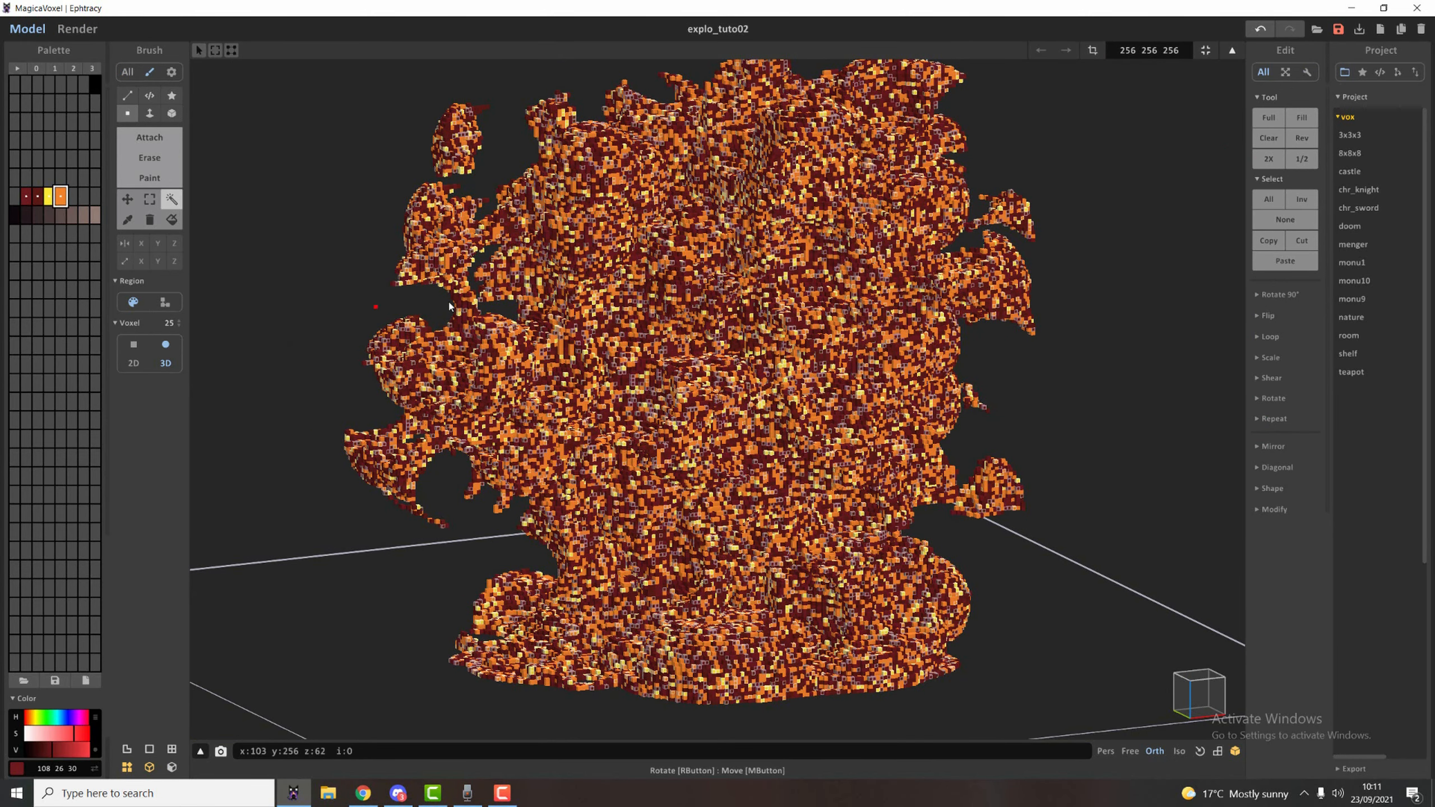
# Check the darker colour mix in a render against the reference photo, and return to modelling.
pyautogui.click(78, 29)
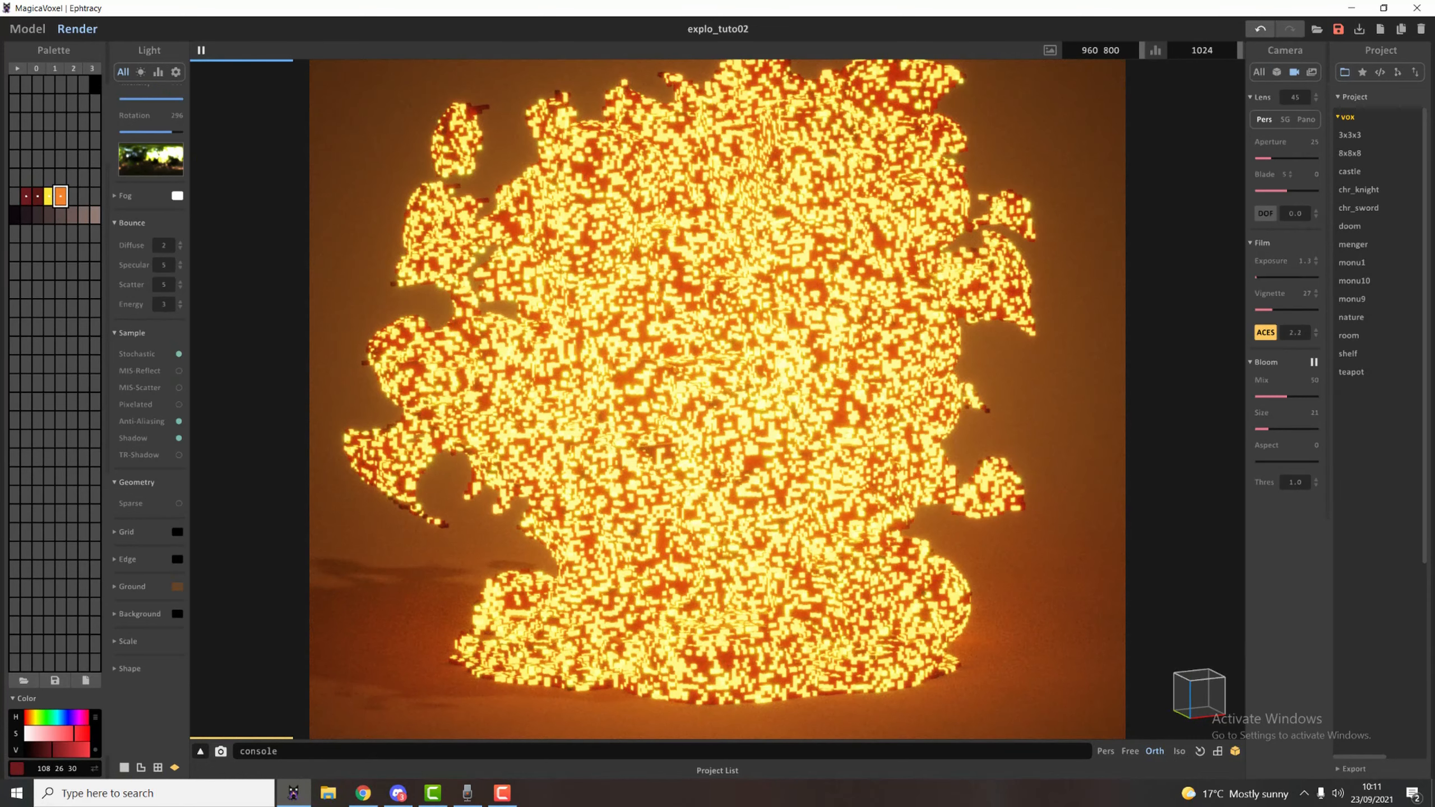
pyautogui.moveTo(1434, 217); pyautogui.dragTo(1434, 156)
pyautogui.click(29, 31)
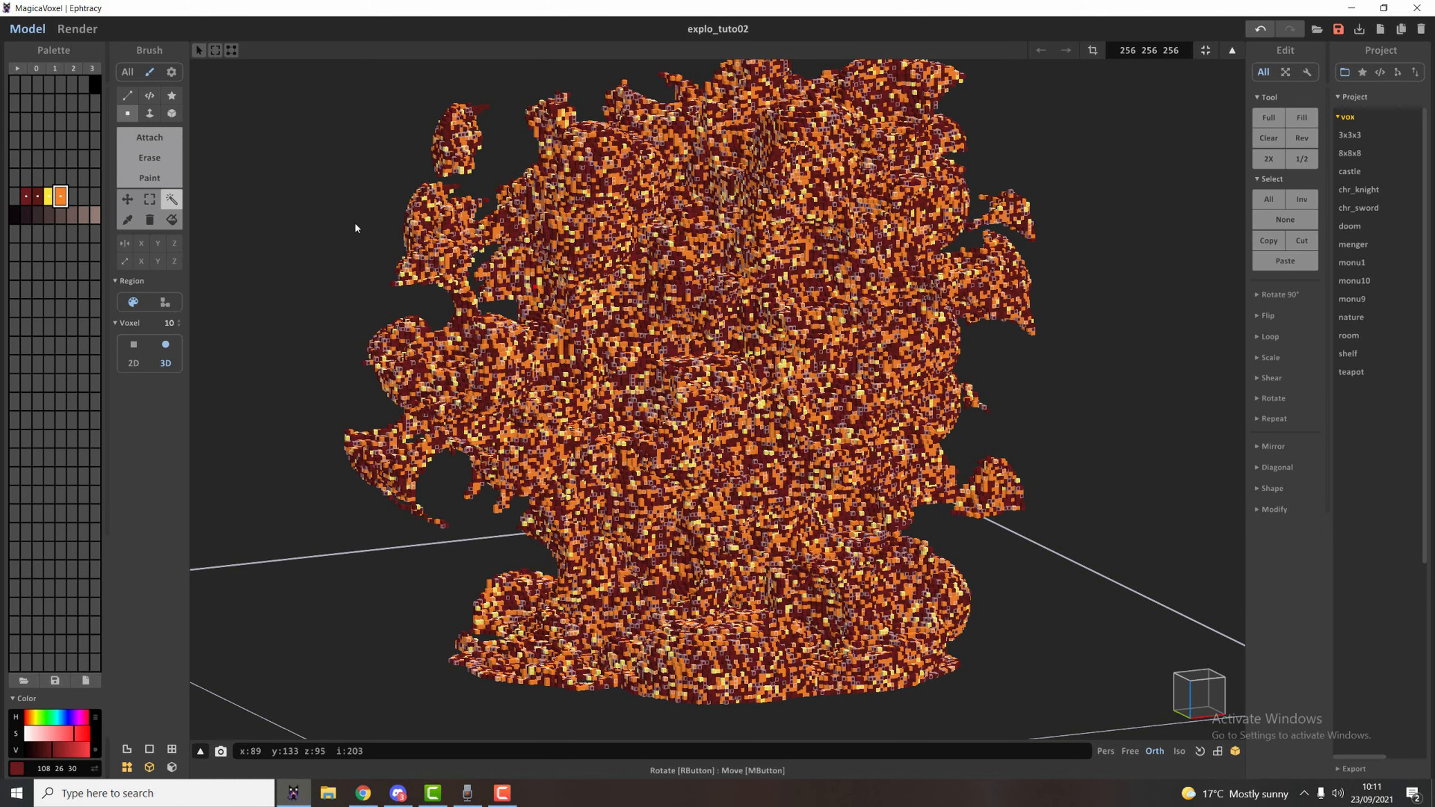
# Paint solid yellow patches on the middle and upper sides of the explosion with a size 10 spherical Paint brush.
pyautogui.click(145, 180)
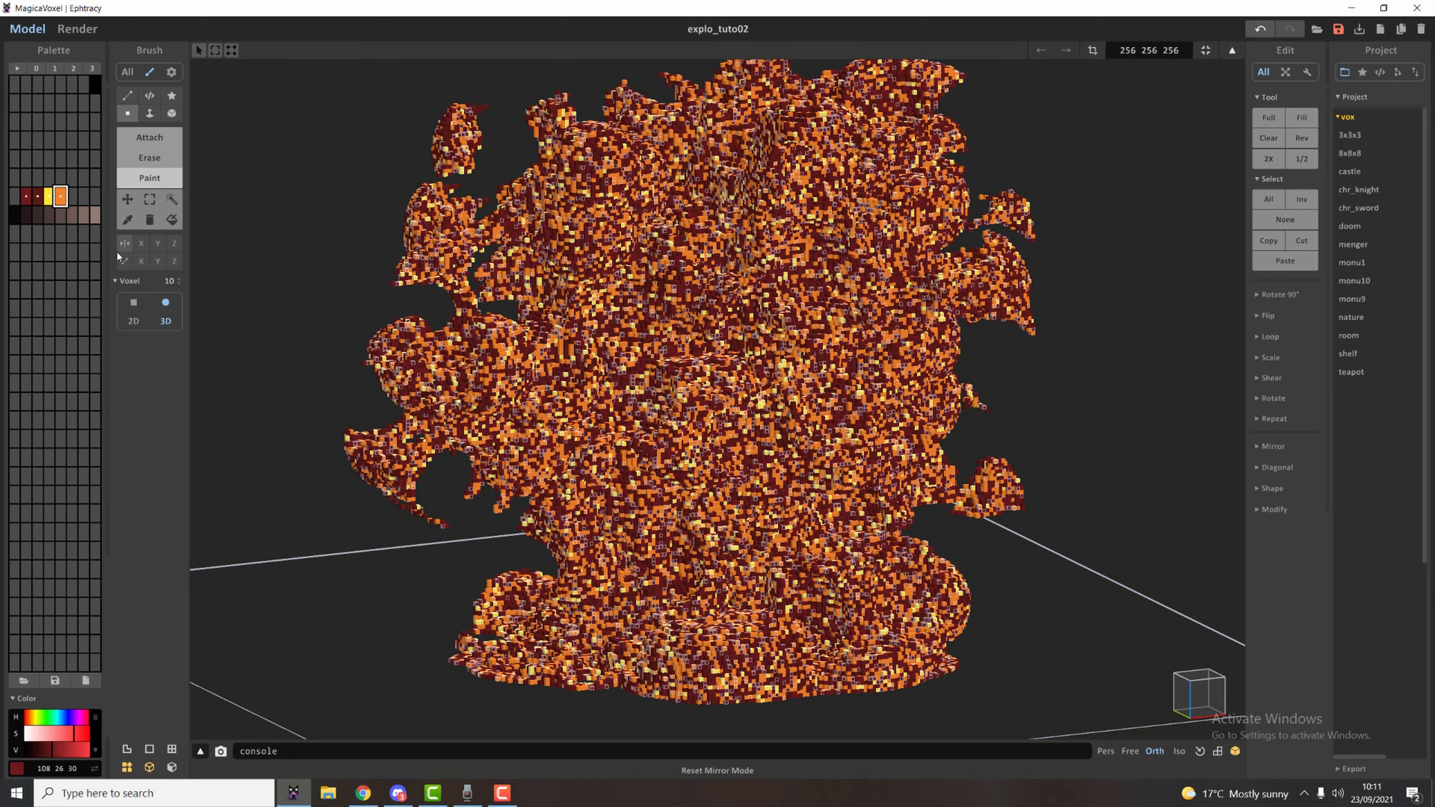
pyautogui.click(49, 197)
pyautogui.moveTo(604, 367); pyautogui.dragTo(636, 380)
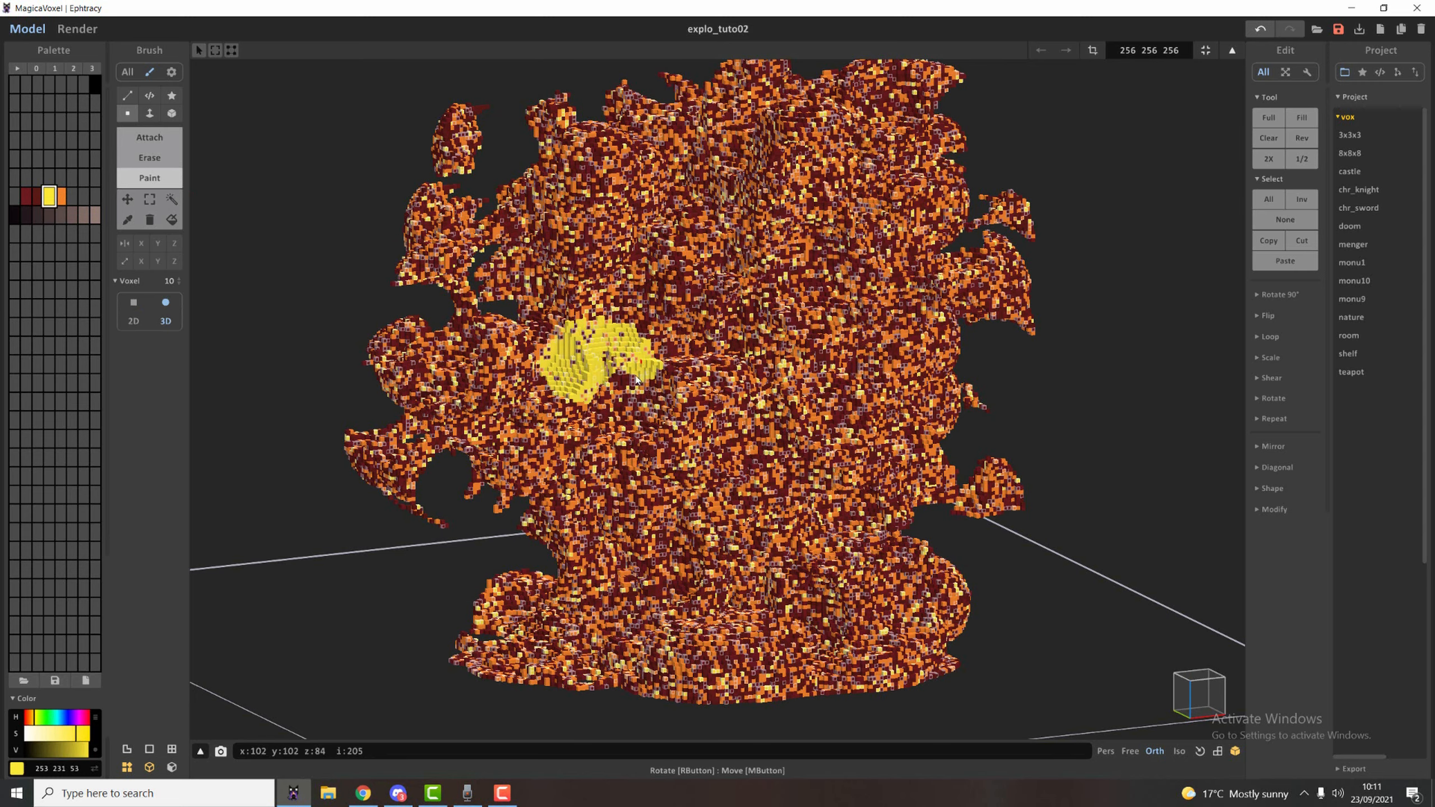
pyautogui.moveTo(926, 231); pyautogui.dragTo(831, 223, button='right')
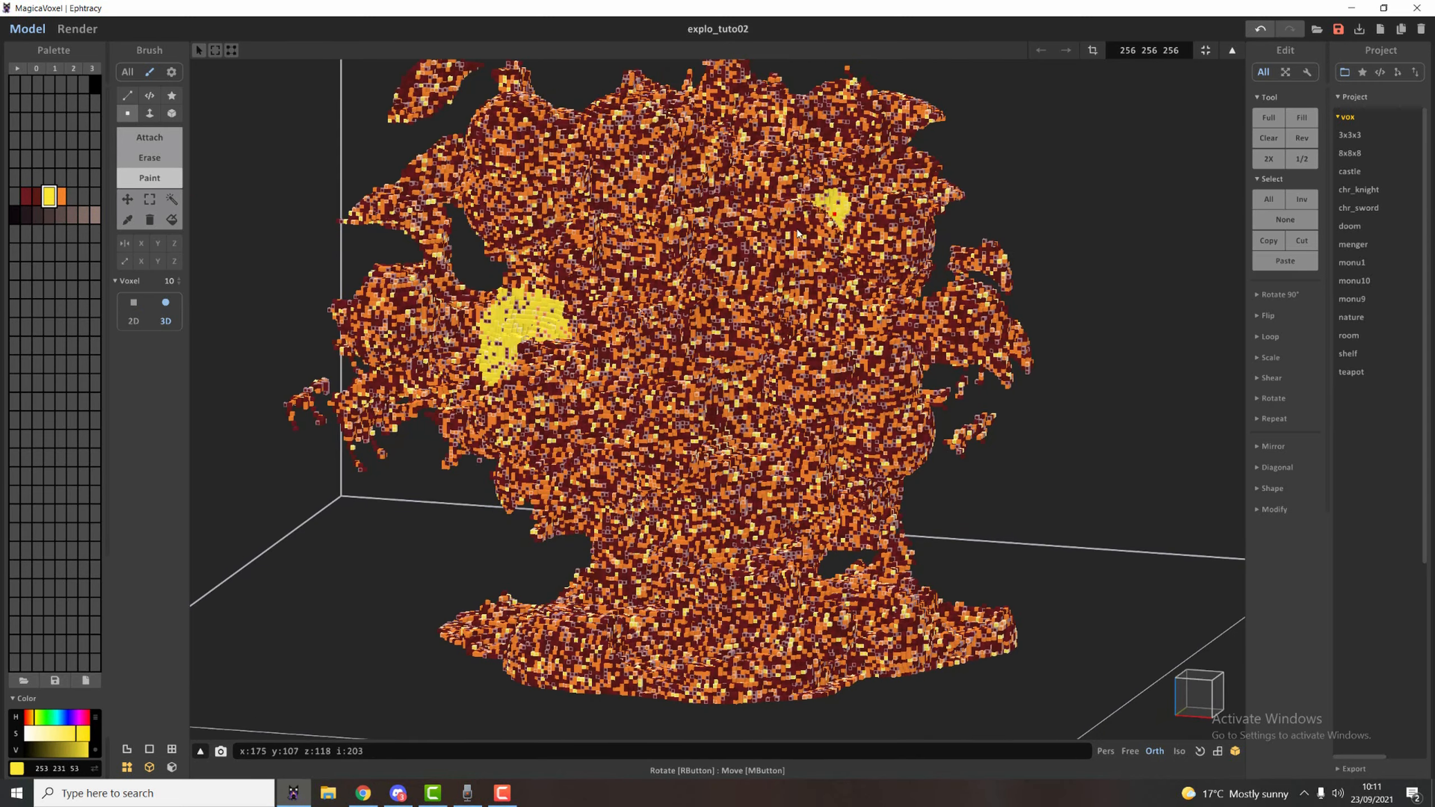
pyautogui.moveTo(813, 223); pyautogui.dragTo(856, 243)
pyautogui.click(798, 433)
pyautogui.moveTo(798, 429)
pyautogui.mouseDown(button='right')
pyautogui.moveTo(751, 384)
pyautogui.moveTo(678, 390)
pyautogui.moveTo(655, 424)
pyautogui.mouseUp(button='right')
pyautogui.moveTo(710, 505); pyautogui.dragTo(785, 426)
pyautogui.moveTo(785, 427)
pyautogui.mouseDown(button='right')
pyautogui.moveTo(584, 468)
pyautogui.moveTo(639, 420)
pyautogui.moveTo(593, 435)
pyautogui.mouseUp(button='right')
pyautogui.click(785, 447)
pyautogui.moveTo(730, 445); pyautogui.dragTo(774, 434)
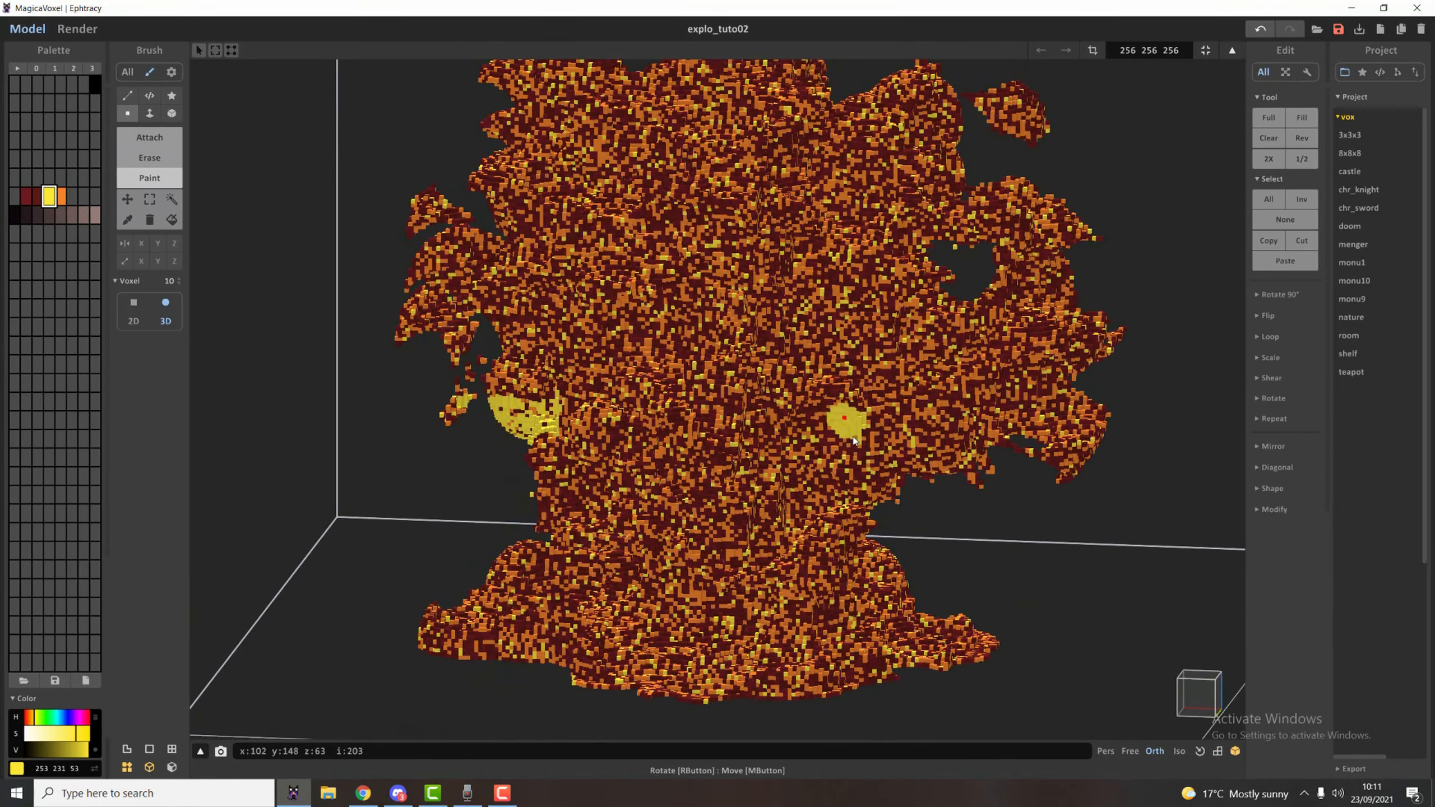
# Paint further yellow patches near the explosion's top and on its remaining sides.
pyautogui.moveTo(843, 444)
pyautogui.mouseDown(button='right')
pyautogui.moveTo(748, 447)
pyautogui.moveTo(734, 373)
pyautogui.moveTo(776, 183)
pyautogui.mouseUp(button='right')
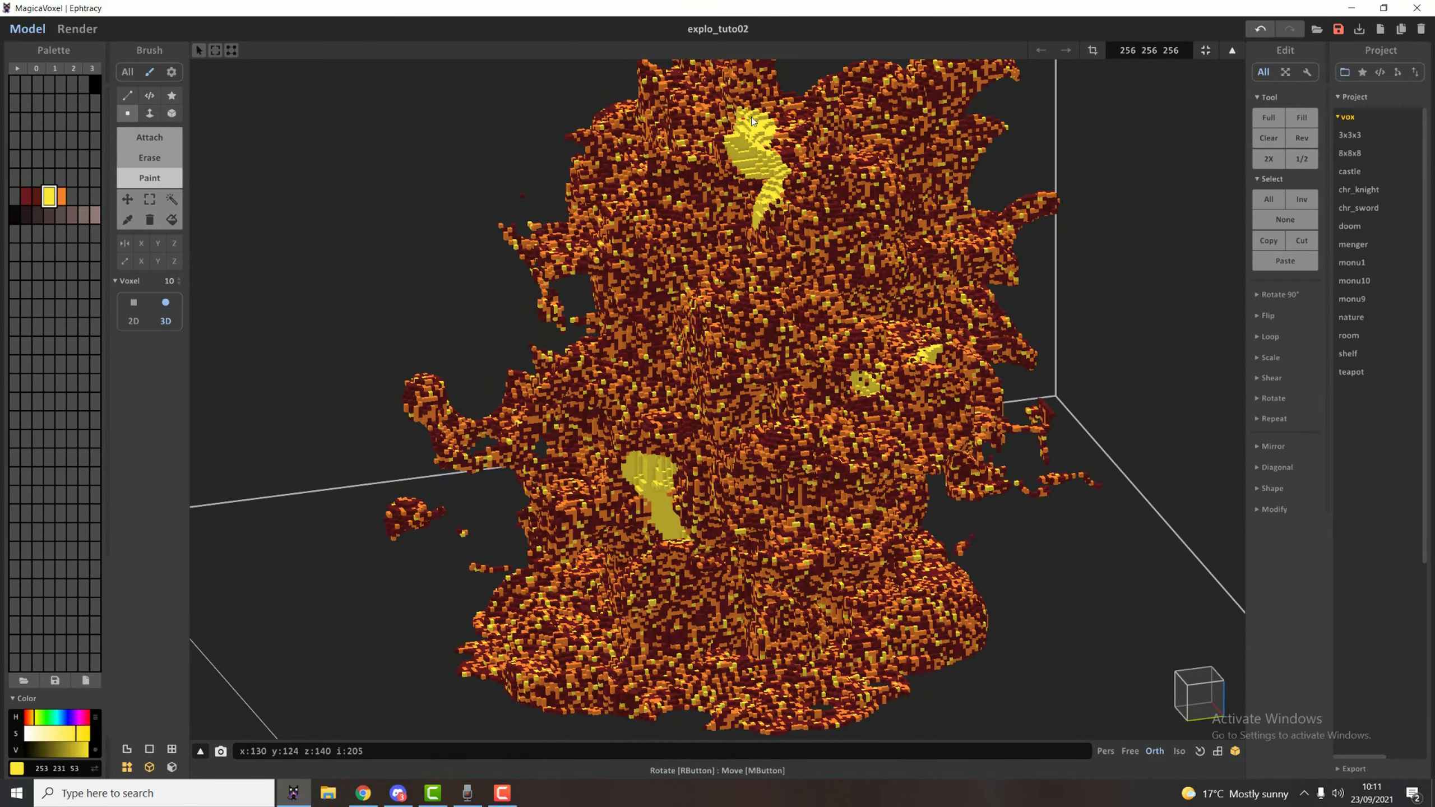
pyautogui.moveTo(752, 121); pyautogui.dragTo(784, 153)
pyautogui.moveTo(859, 238)
pyautogui.mouseDown(button='right')
pyautogui.moveTo(723, 300)
pyautogui.moveTo(726, 339)
pyautogui.mouseUp(button='right')
pyautogui.moveTo(791, 410); pyautogui.dragTo(610, 219, button='right')
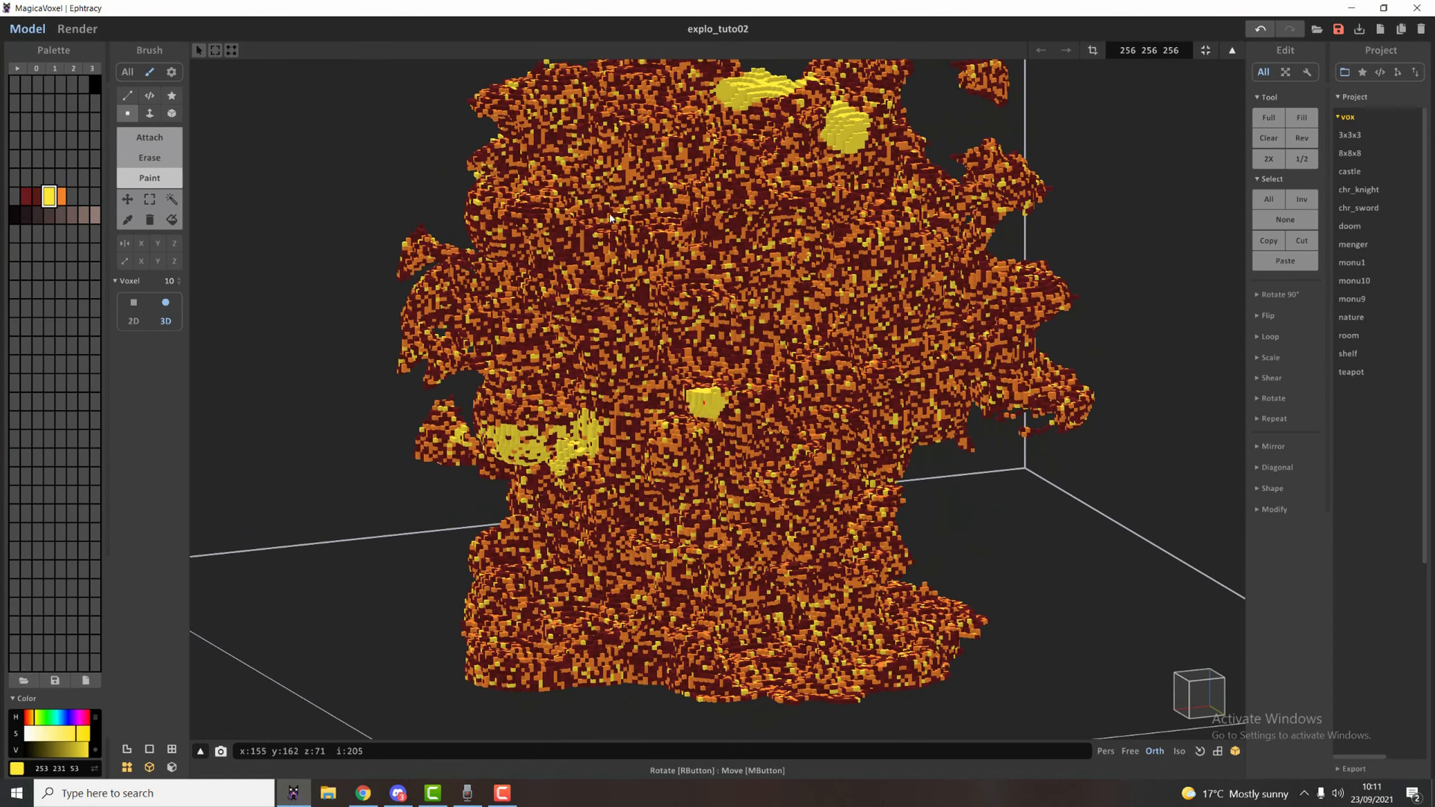
pyautogui.moveTo(587, 200); pyautogui.dragTo(625, 173)
pyautogui.moveTo(750, 301)
pyautogui.mouseDown(button='right')
pyautogui.moveTo(930, 306)
pyautogui.moveTo(1033, 334)
pyautogui.mouseUp(button='right')
pyautogui.moveTo(637, 428); pyautogui.dragTo(684, 452)
pyautogui.moveTo(686, 459)
pyautogui.mouseDown(button='right')
pyautogui.moveTo(755, 493)
pyautogui.moveTo(729, 446)
pyautogui.moveTo(742, 507)
pyautogui.moveTo(249, 80)
pyautogui.mouseUp(button='right')
# Render the explosion with its yellow patches and compare it with the reference photo.
pyautogui.click(94, 30)
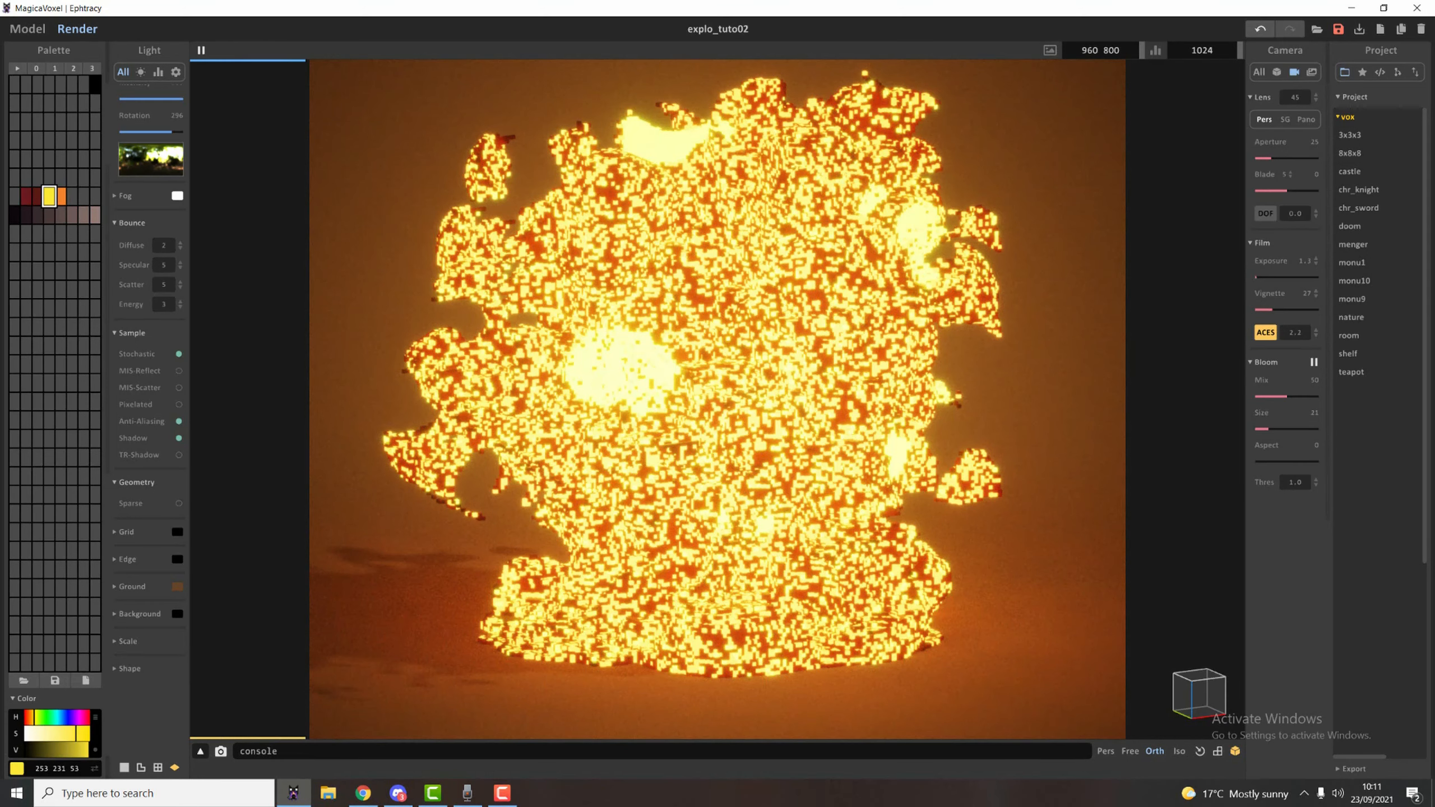
pyautogui.moveTo(1434, 148); pyautogui.dragTo(1192, 166)
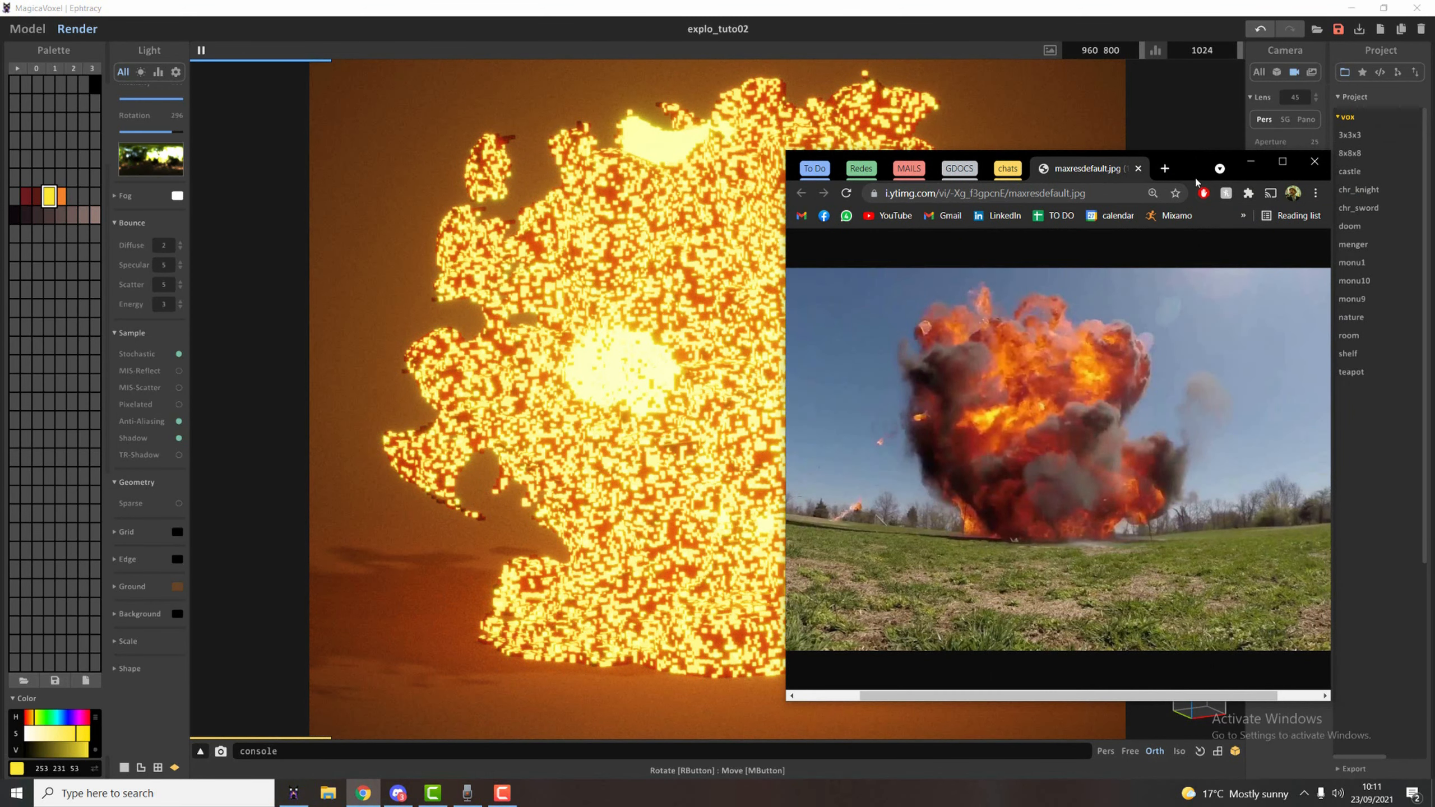
pyautogui.moveTo(1194, 174); pyautogui.dragTo(1434, 169)
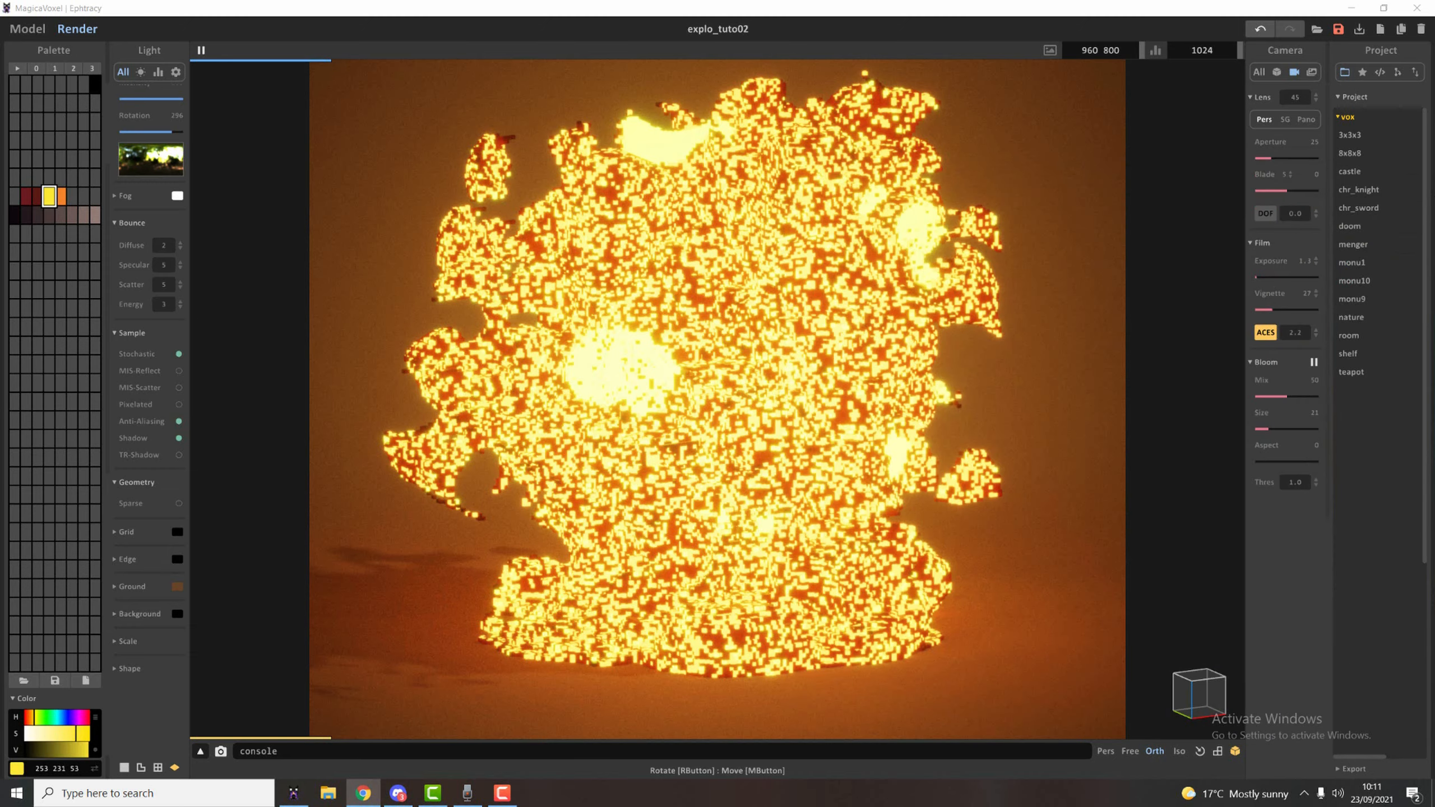
# Paint solid orange patches down the explosion's sides between the yellow ones with the size 10 brush.
pyautogui.click(61, 196)
pyautogui.click(32, 29)
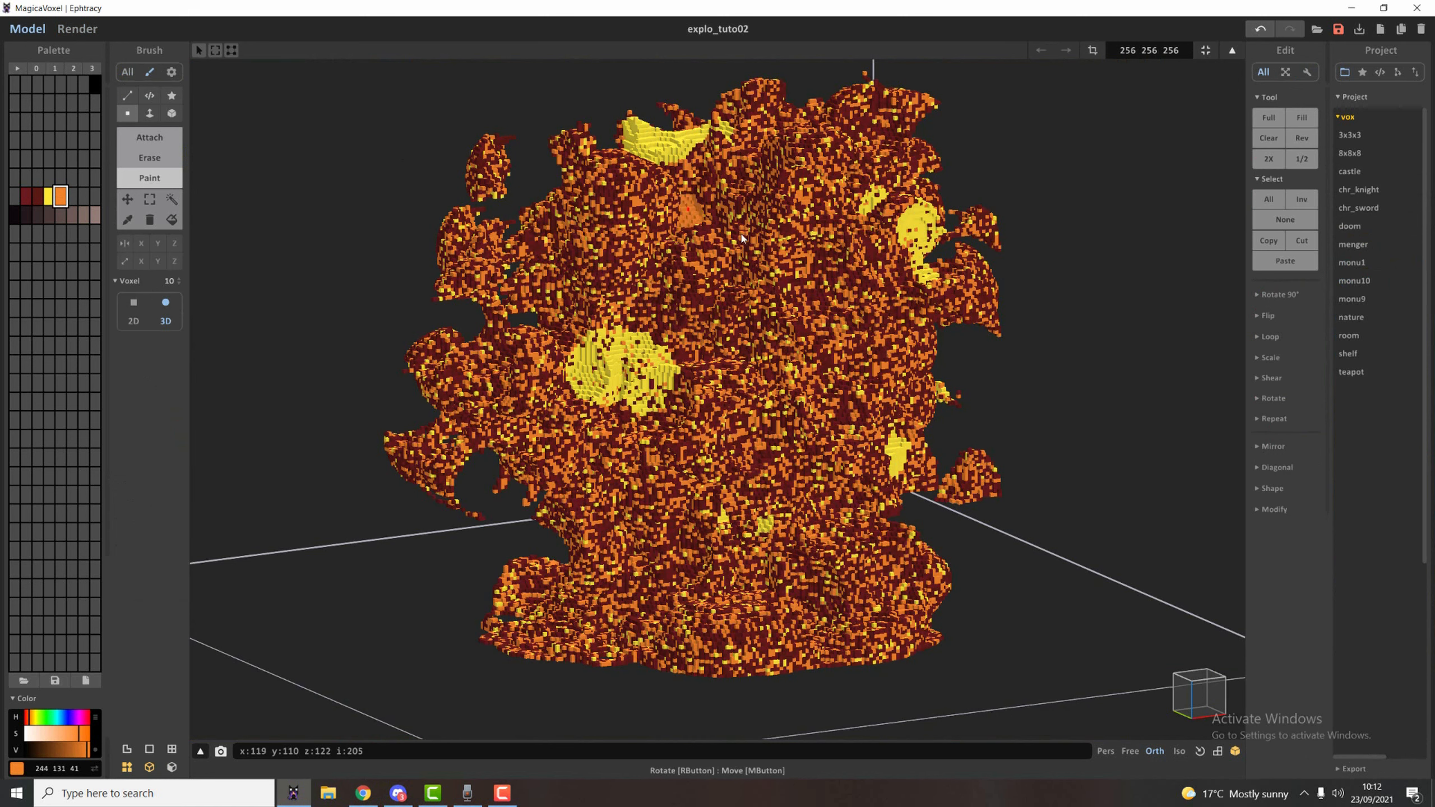
pyautogui.moveTo(833, 286); pyautogui.dragTo(821, 346)
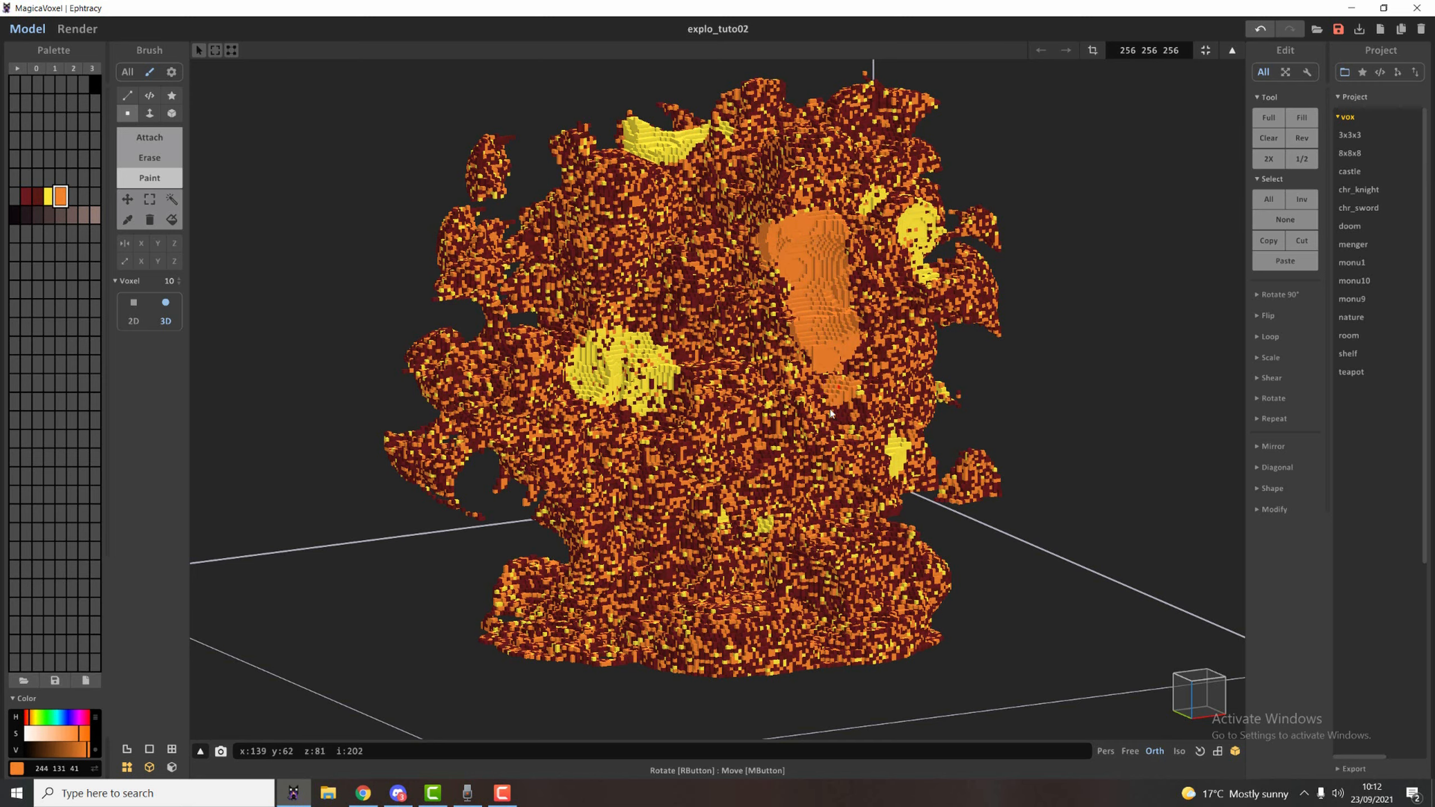
pyautogui.moveTo(505, 421); pyautogui.dragTo(618, 518)
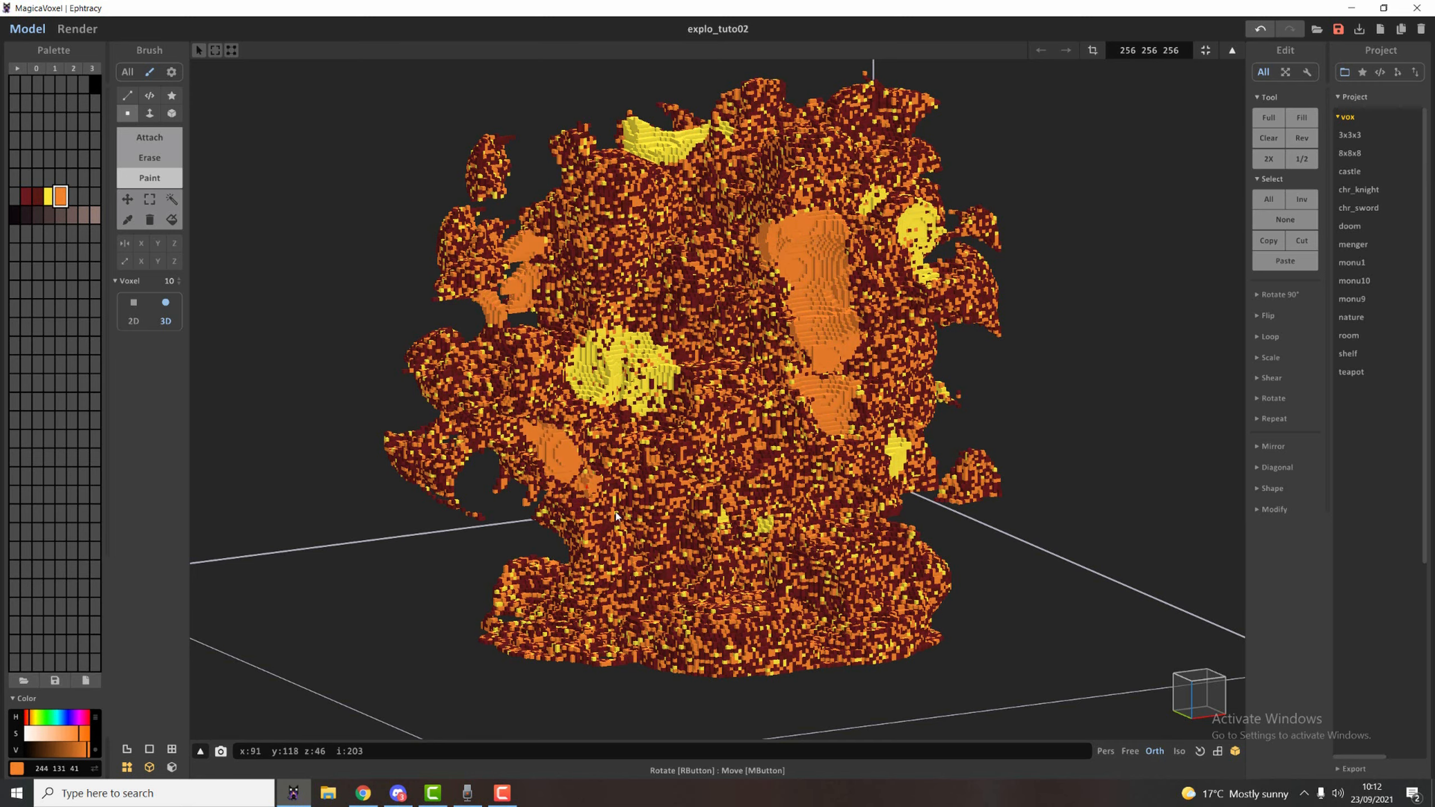
pyautogui.moveTo(367, 282); pyautogui.dragTo(566, 293, button='right')
# Render the explosion from another side to check the orange and yellow patches, and return to modelling.
pyautogui.click(78, 28)
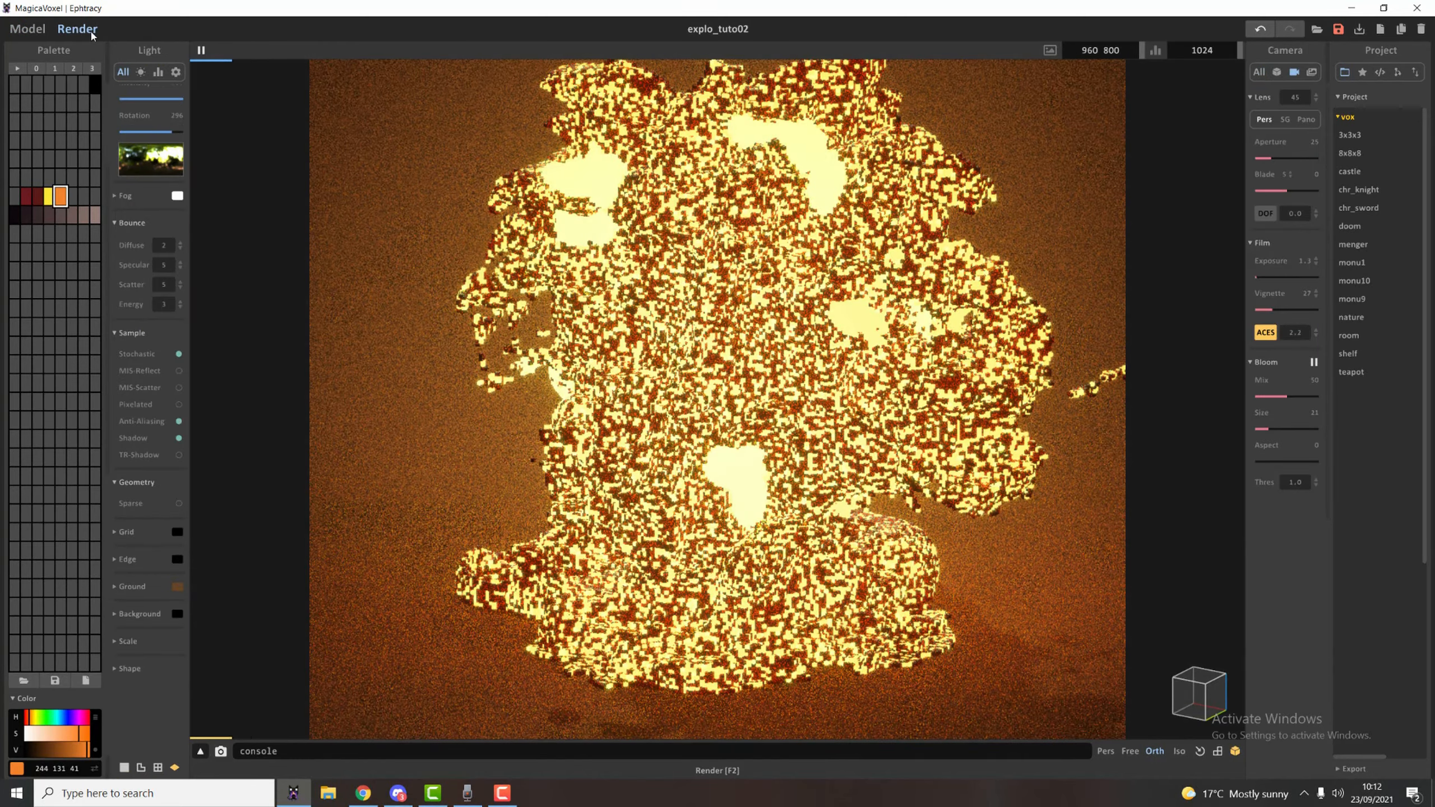
pyautogui.click(27, 29)
pyautogui.moveTo(356, 166); pyautogui.dragTo(390, 247, button='right')
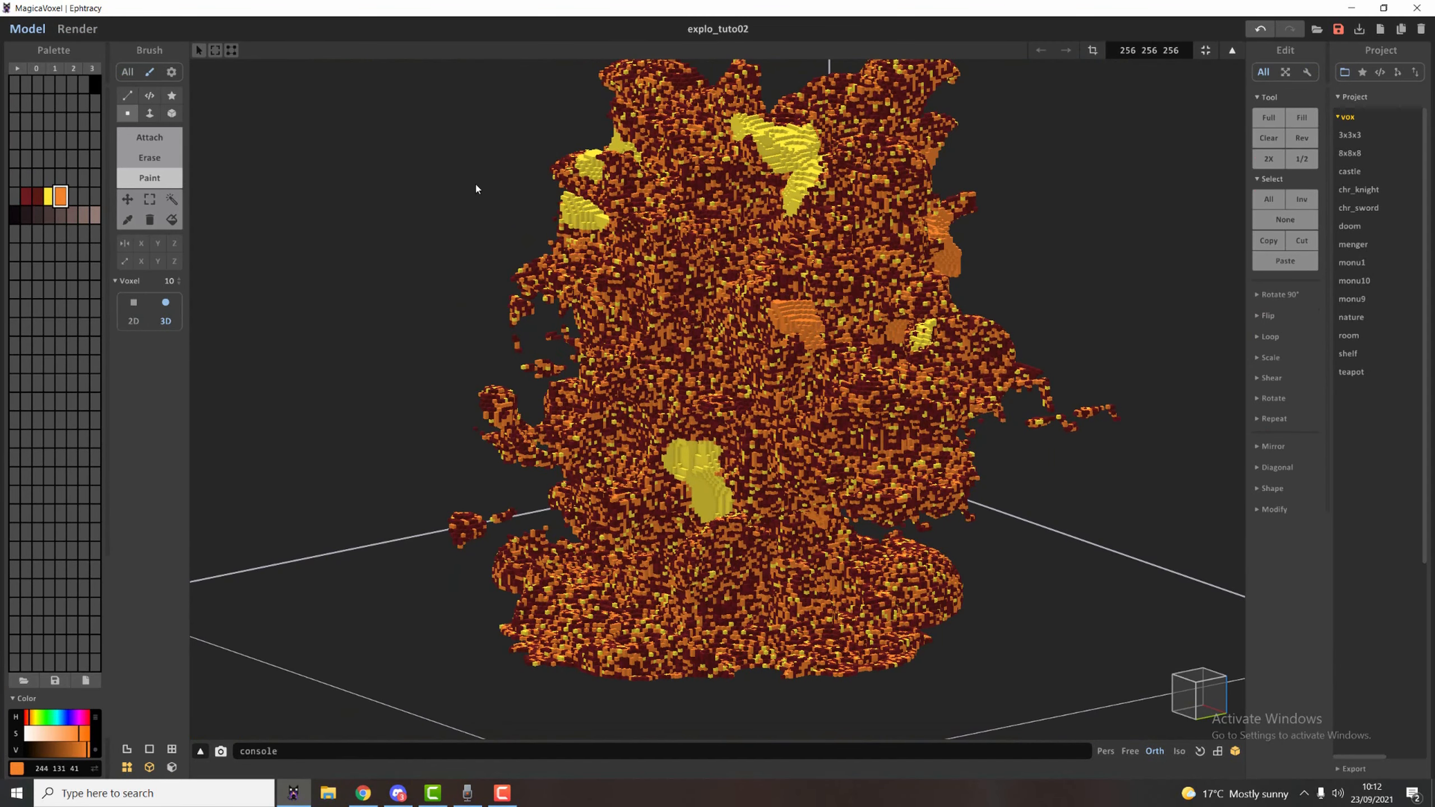
# Select all connected yellow and orange voxels with region select and randomize them using the yellow and orange palette colours.
pyautogui.click(171, 199)
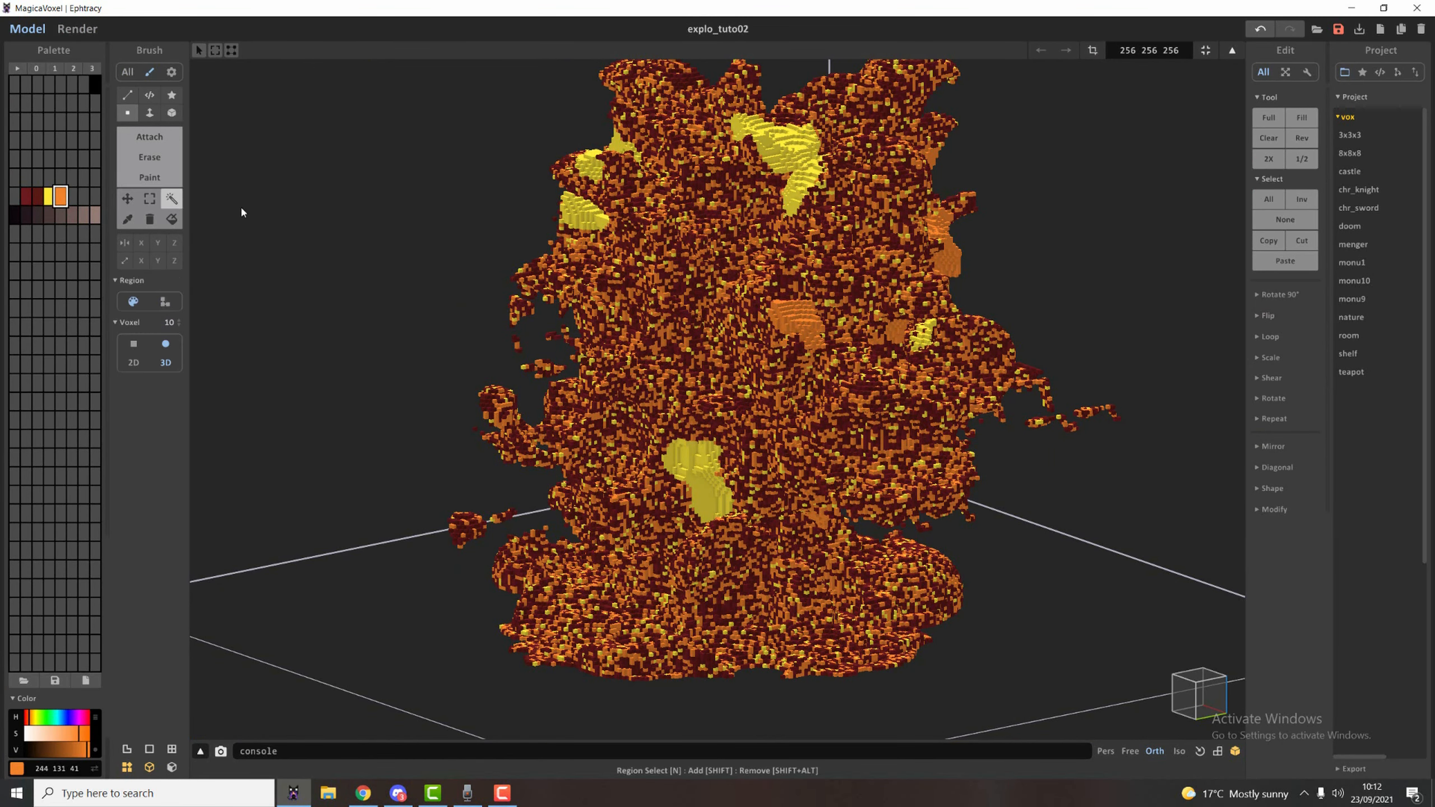
pyautogui.click(697, 465)
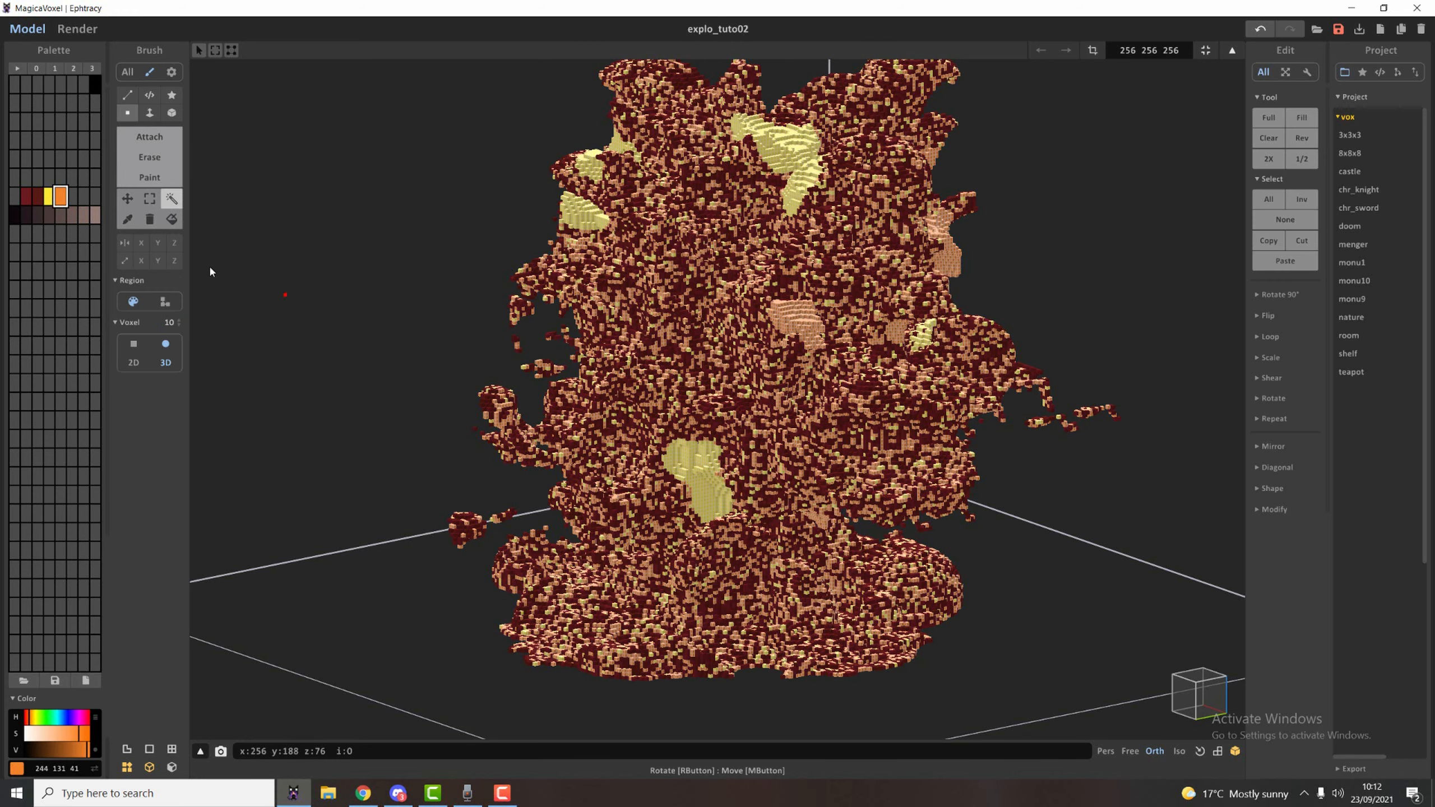
pyautogui.click(28, 199)
pyautogui.click(49, 196)
pyautogui.rightClick(48, 196)
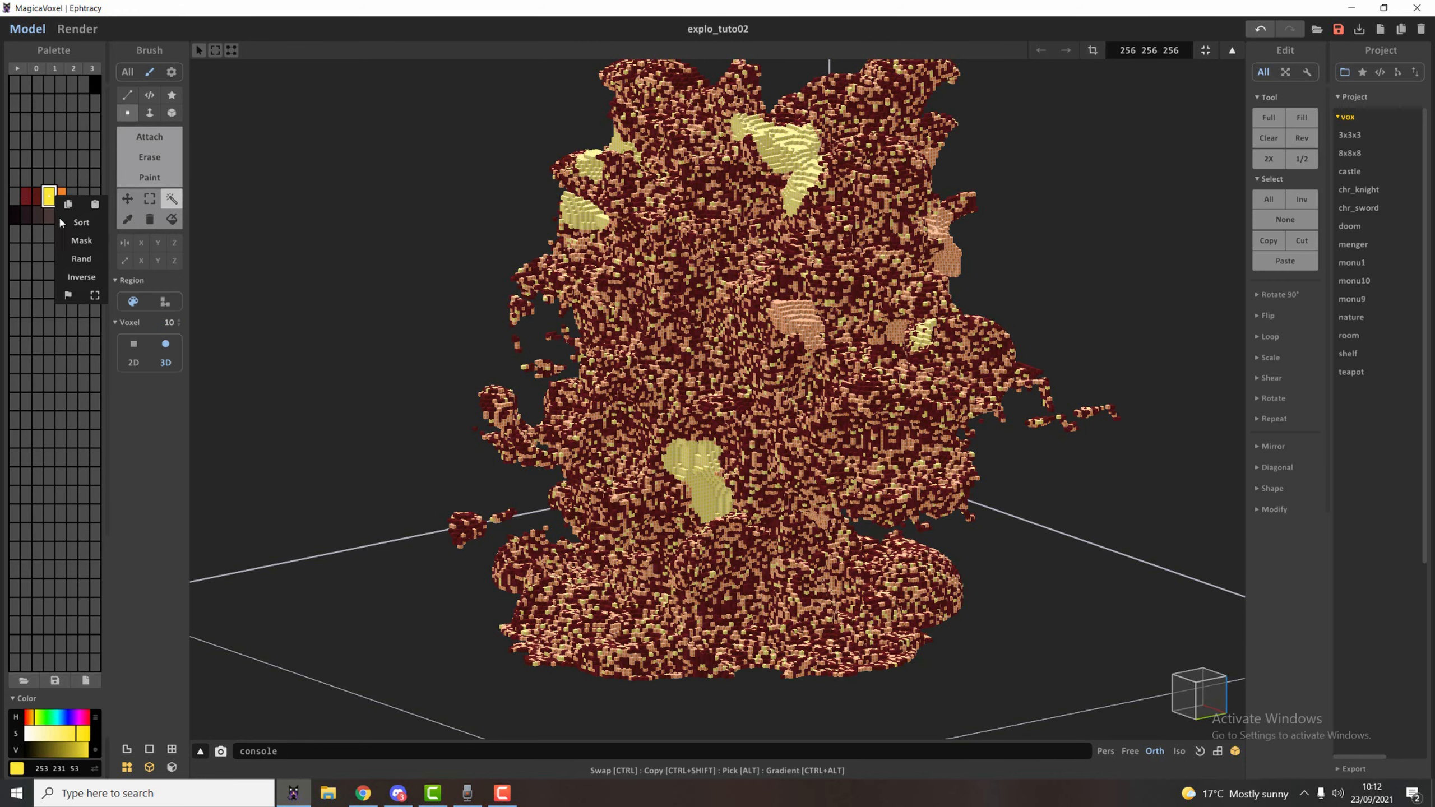
pyautogui.click(82, 259)
# Render the explosion to check the blended yellow and orange patches, and return to modelling.
pyautogui.click(77, 28)
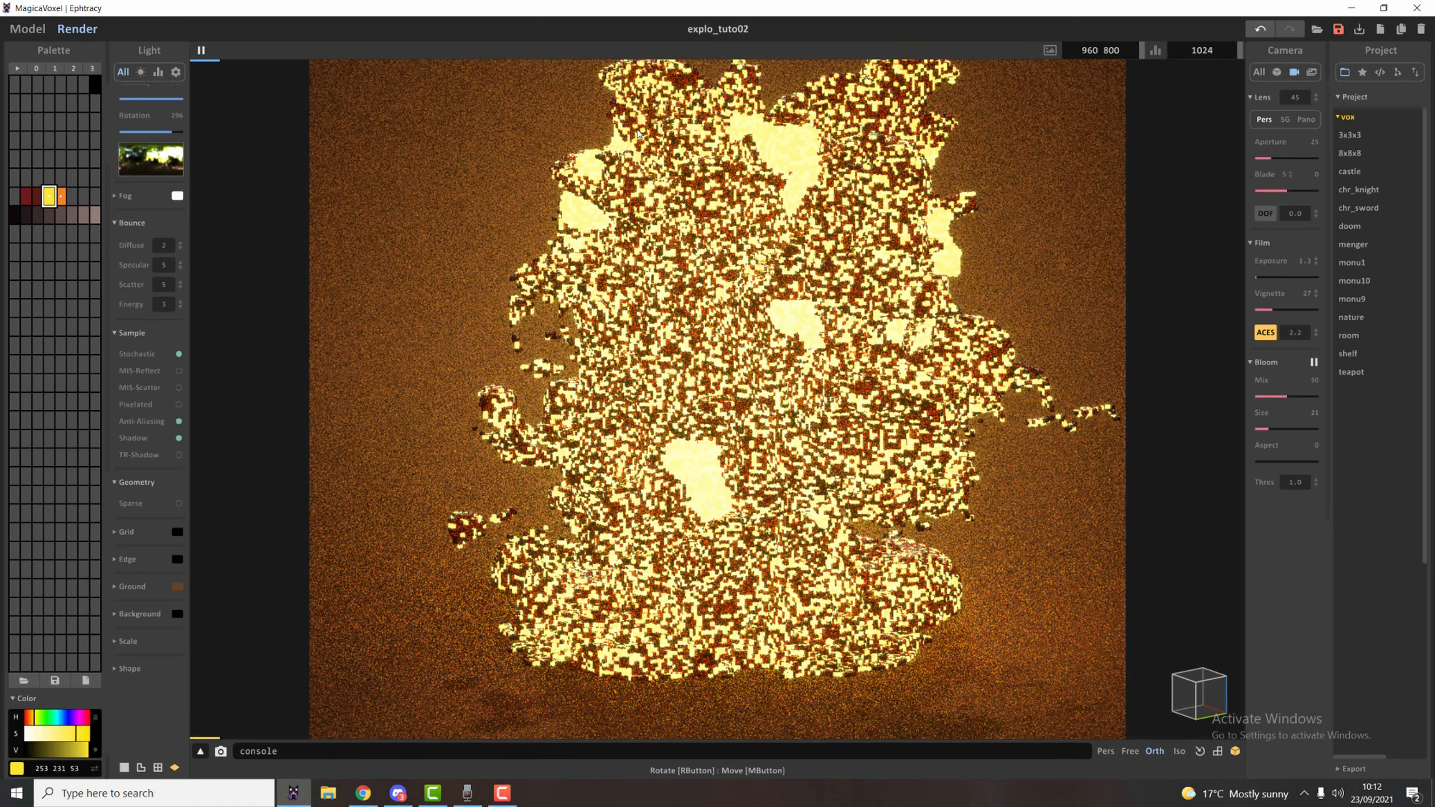
pyautogui.moveTo(778, 331); pyautogui.dragTo(762, 340, button='middle')
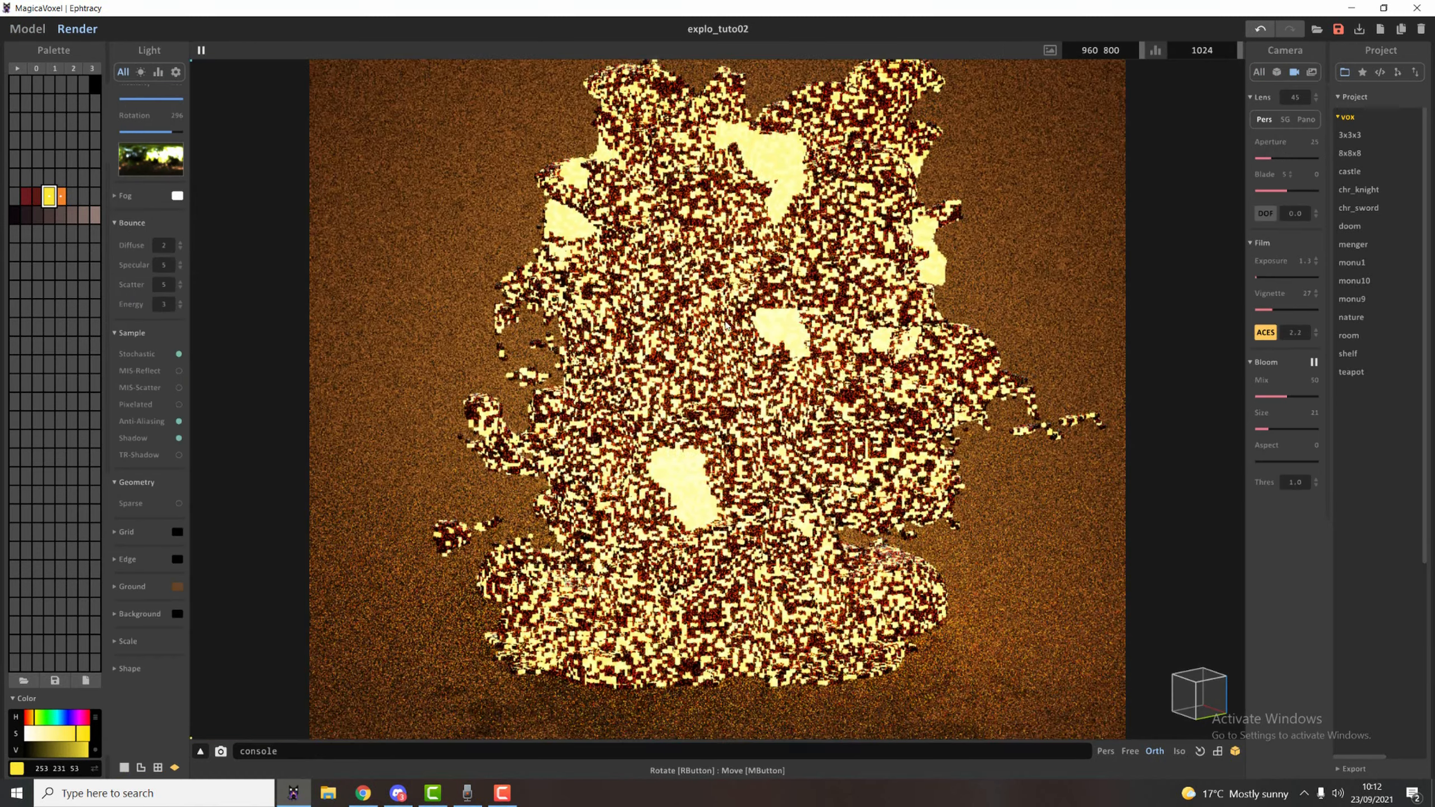
pyautogui.click(32, 28)
pyautogui.moveTo(623, 328); pyautogui.dragTo(647, 333, button='right')
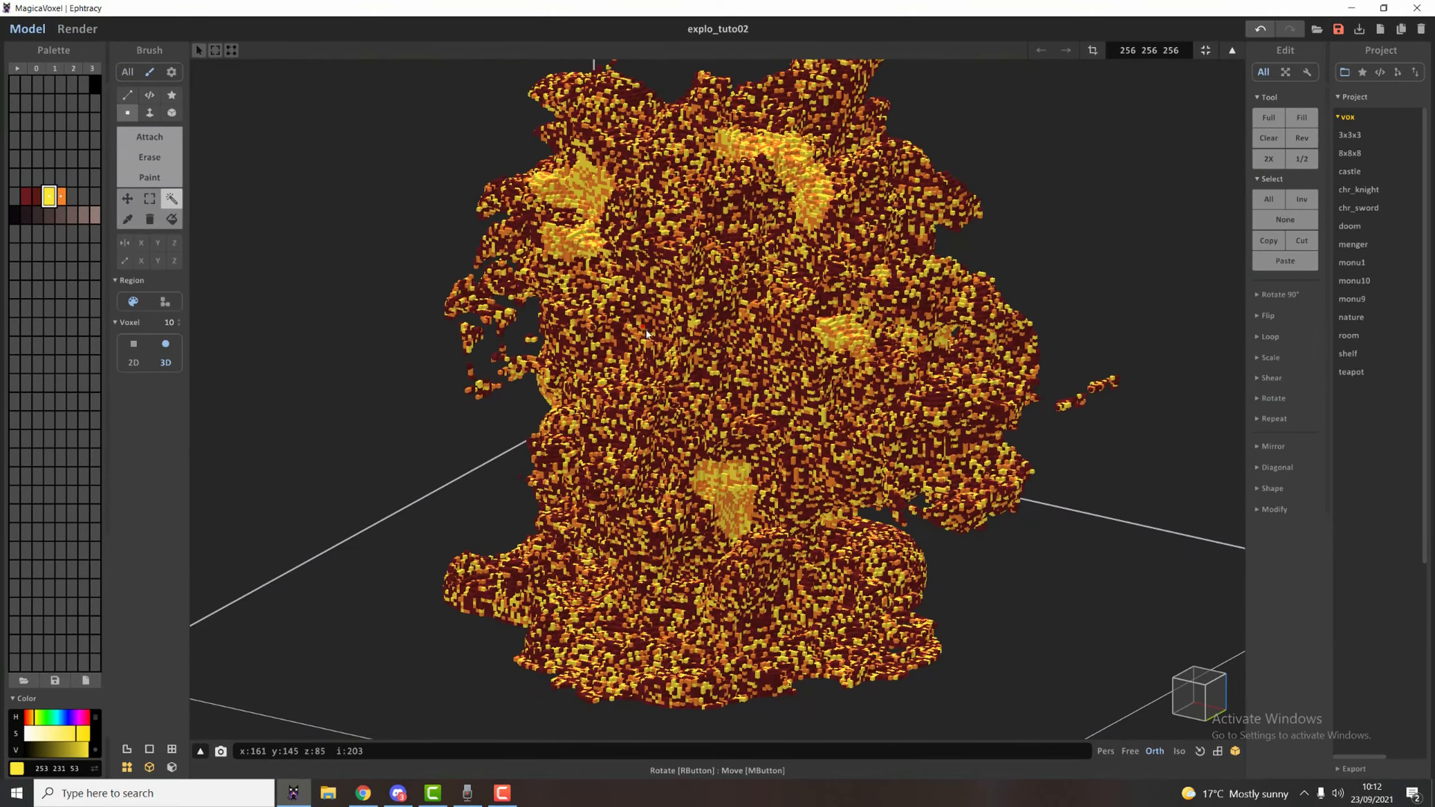
# Pick the light grey-brown smoke colour (146 123 117) from the palette.
pyautogui.click(94, 214)
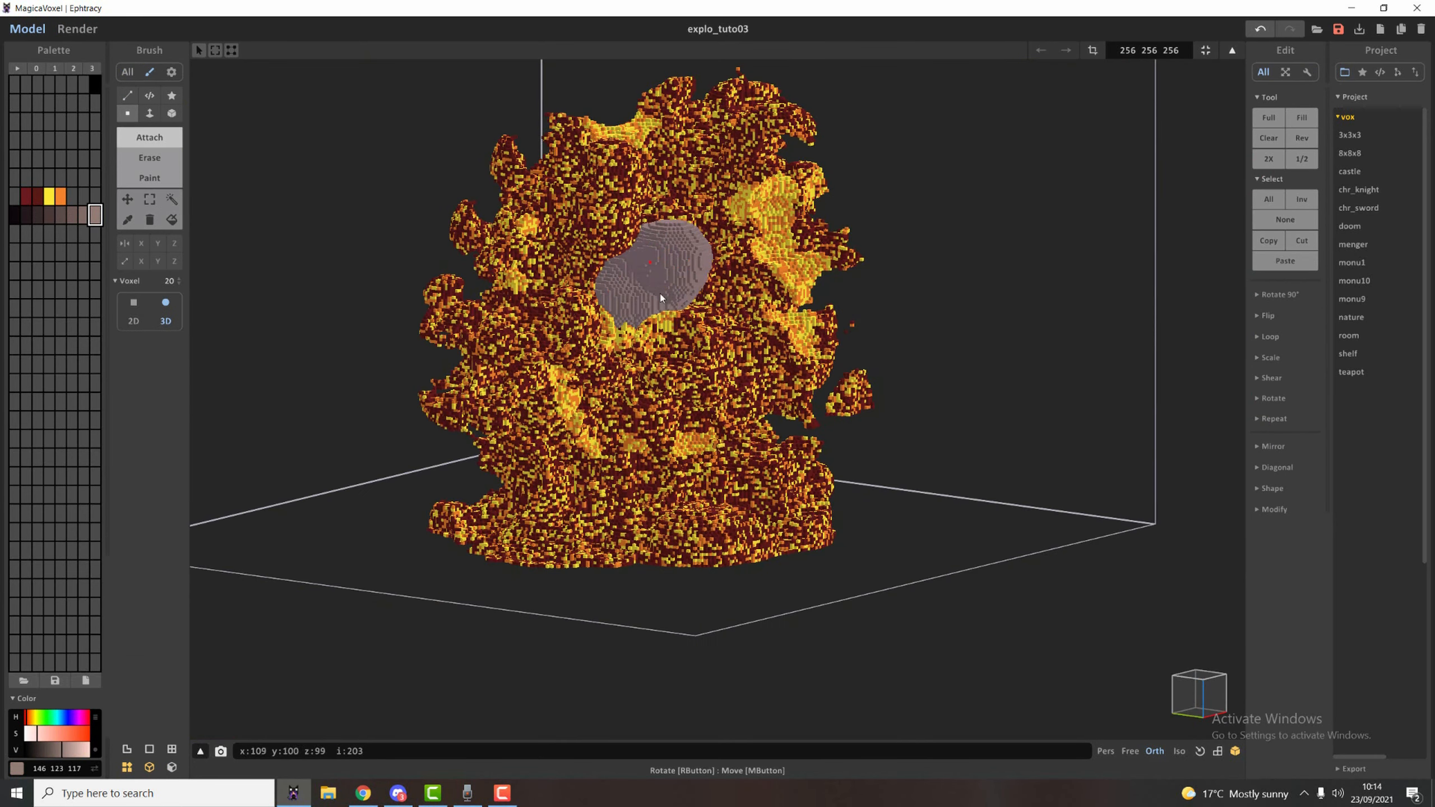
pyautogui.moveTo(657, 294)
pyautogui.mouseDown()
pyautogui.moveTo(759, 341)
pyautogui.moveTo(754, 298)
pyautogui.moveTo(691, 382)
pyautogui.mouseUp()
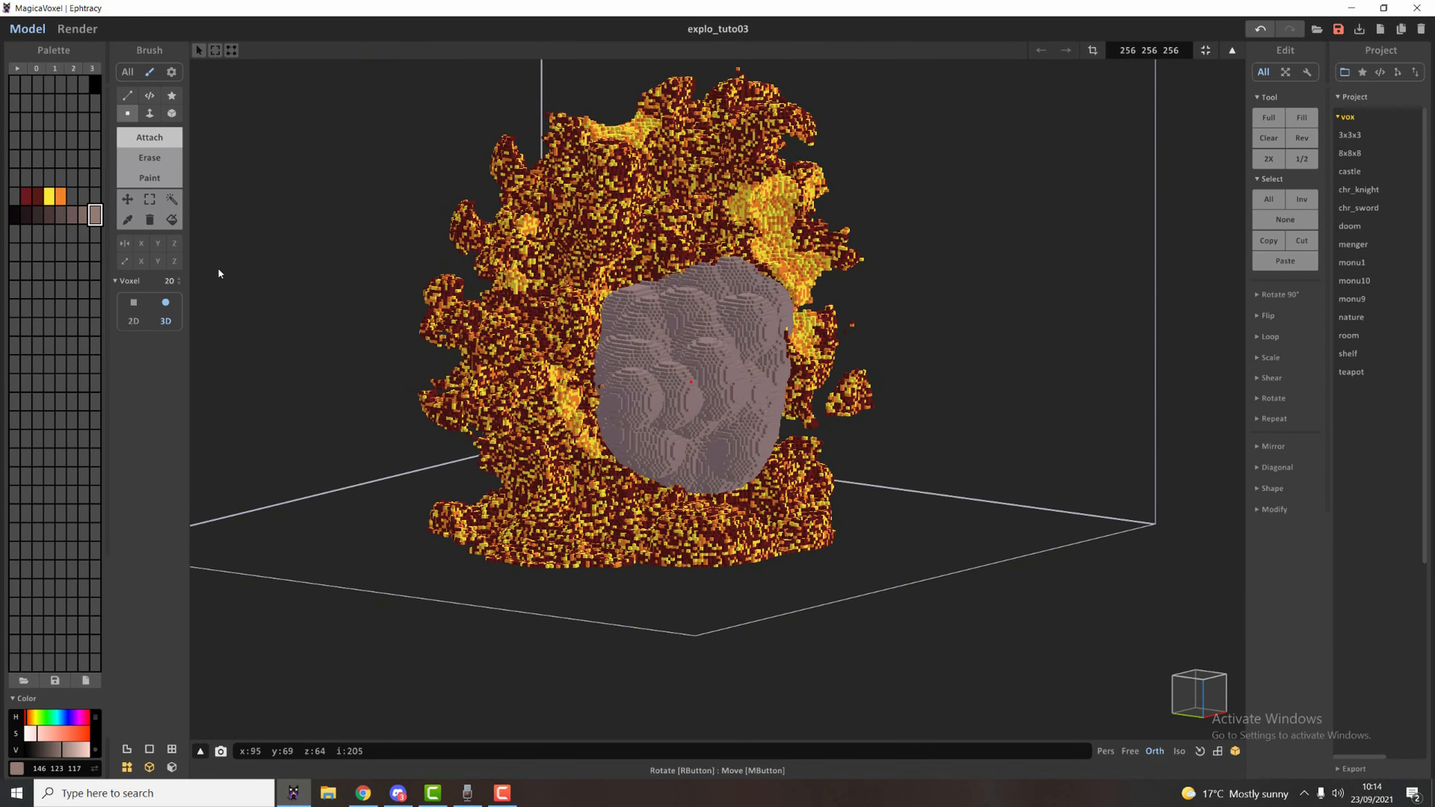
pyautogui.click(171, 199)
pyautogui.click(727, 384)
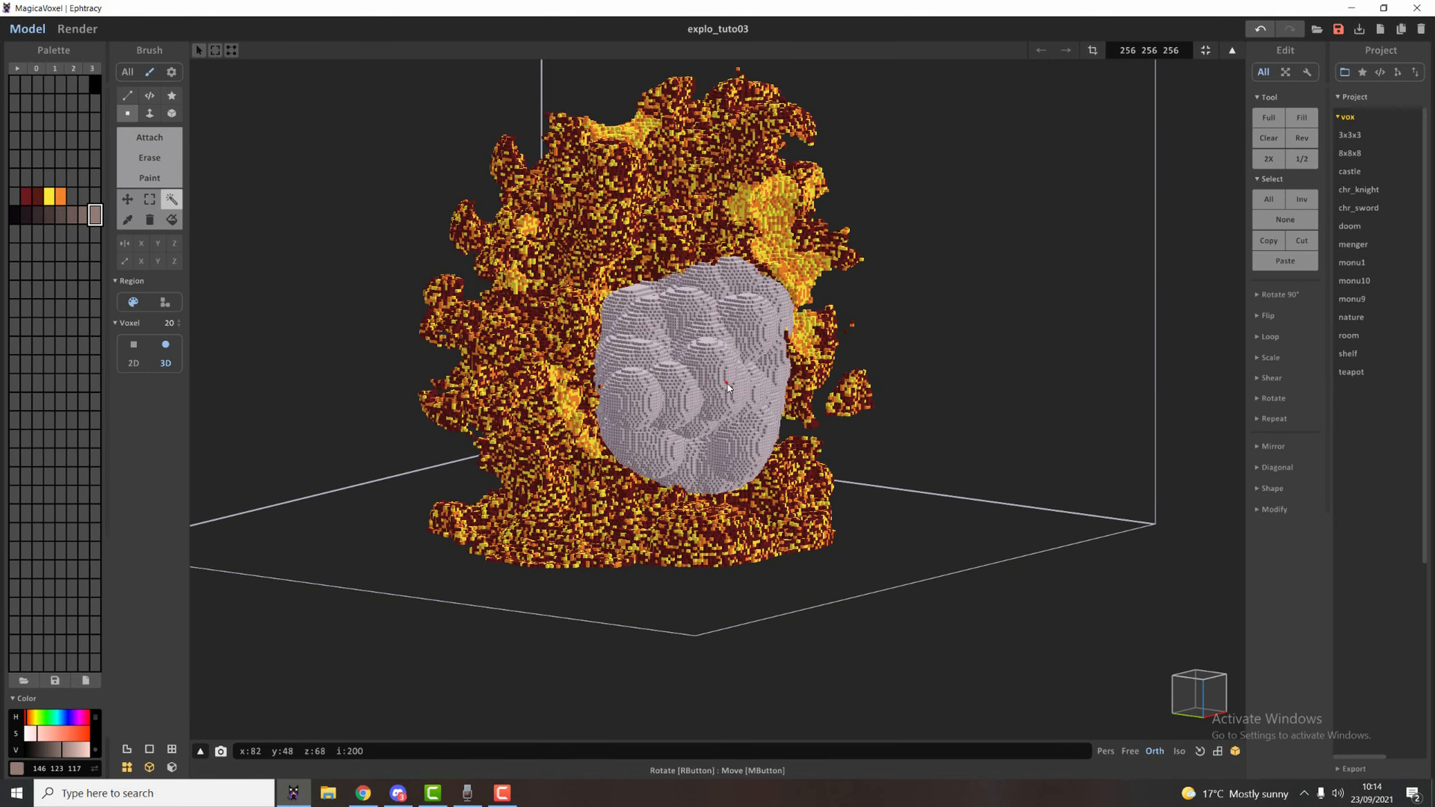
pyautogui.press('Delete')
pyautogui.moveTo(764, 341); pyautogui.dragTo(822, 384, button='right')
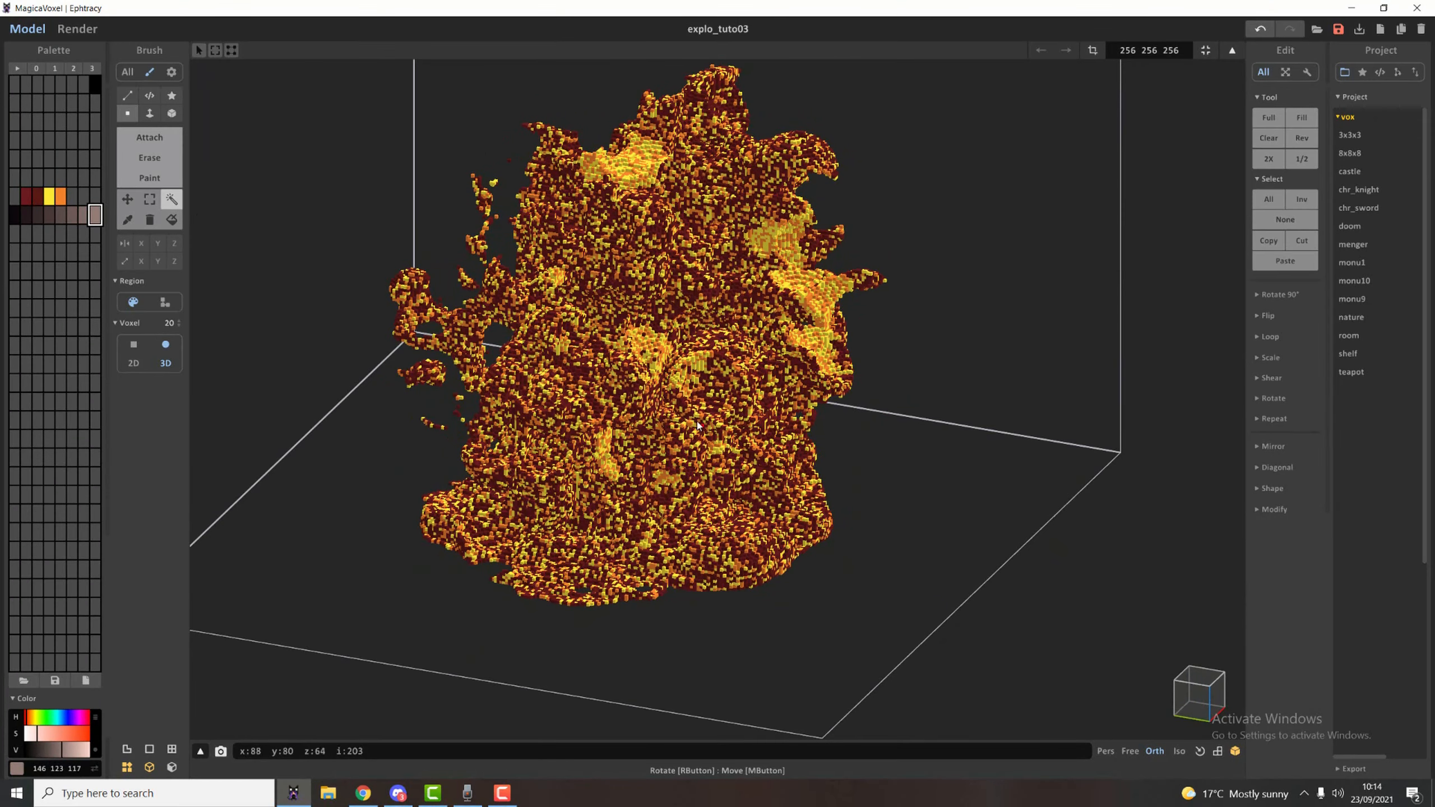
# Attach a cluster of grey-brown smoke spheres to the explosion's upper side with the size 20 3D voxel brush.
pyautogui.click(149, 137)
pyautogui.moveTo(678, 384)
pyautogui.mouseDown(button='right')
pyautogui.moveTo(698, 350)
pyautogui.moveTo(602, 348)
pyautogui.moveTo(628, 281)
pyautogui.moveTo(744, 196)
pyautogui.mouseUp(button='right')
pyautogui.moveTo(729, 180)
pyautogui.mouseDown()
pyautogui.moveTo(702, 222)
pyautogui.moveTo(769, 245)
pyautogui.mouseUp()
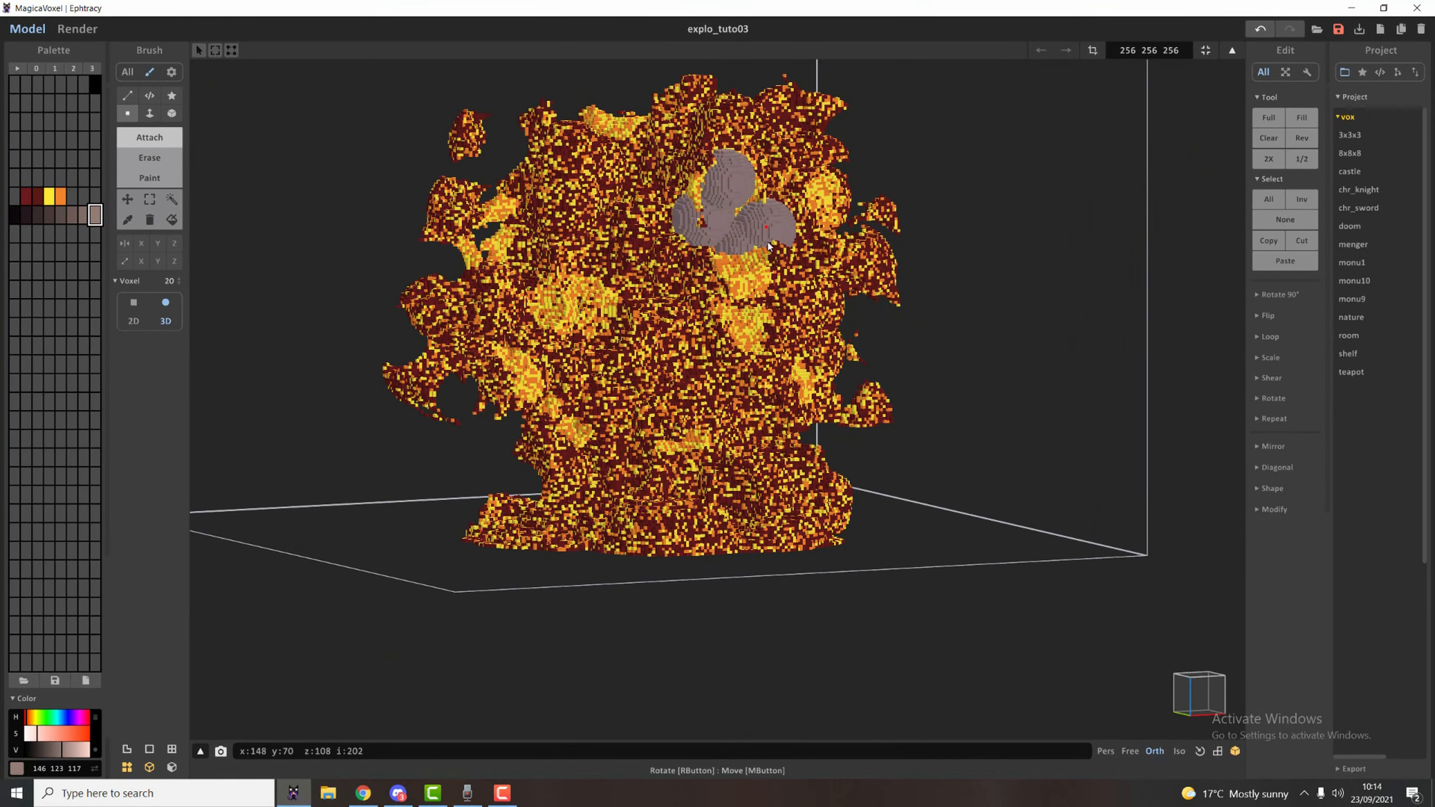
pyautogui.click(702, 273)
pyautogui.moveTo(781, 354); pyautogui.dragTo(821, 333, button='right')
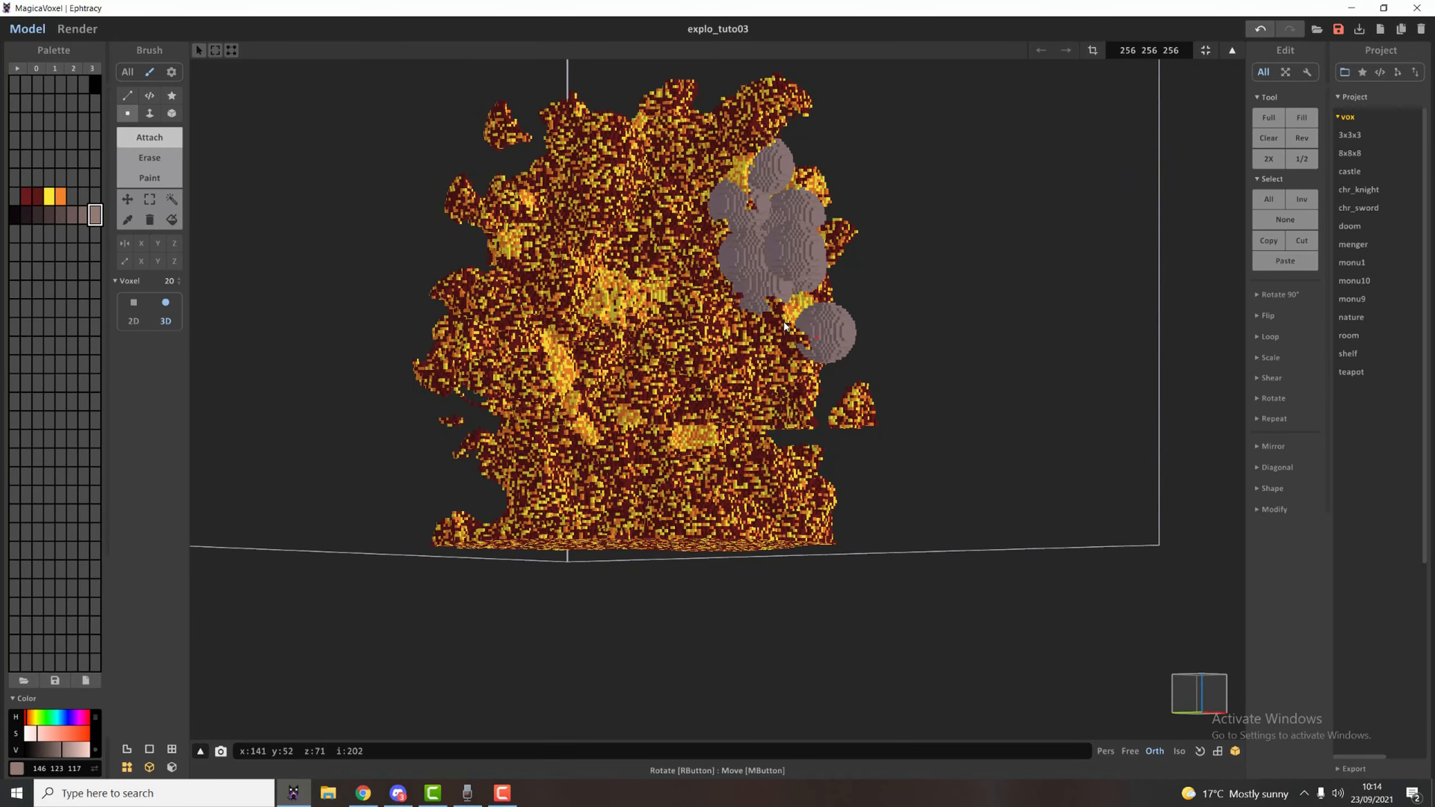
pyautogui.moveTo(664, 238); pyautogui.dragTo(679, 212)
pyautogui.click(706, 311)
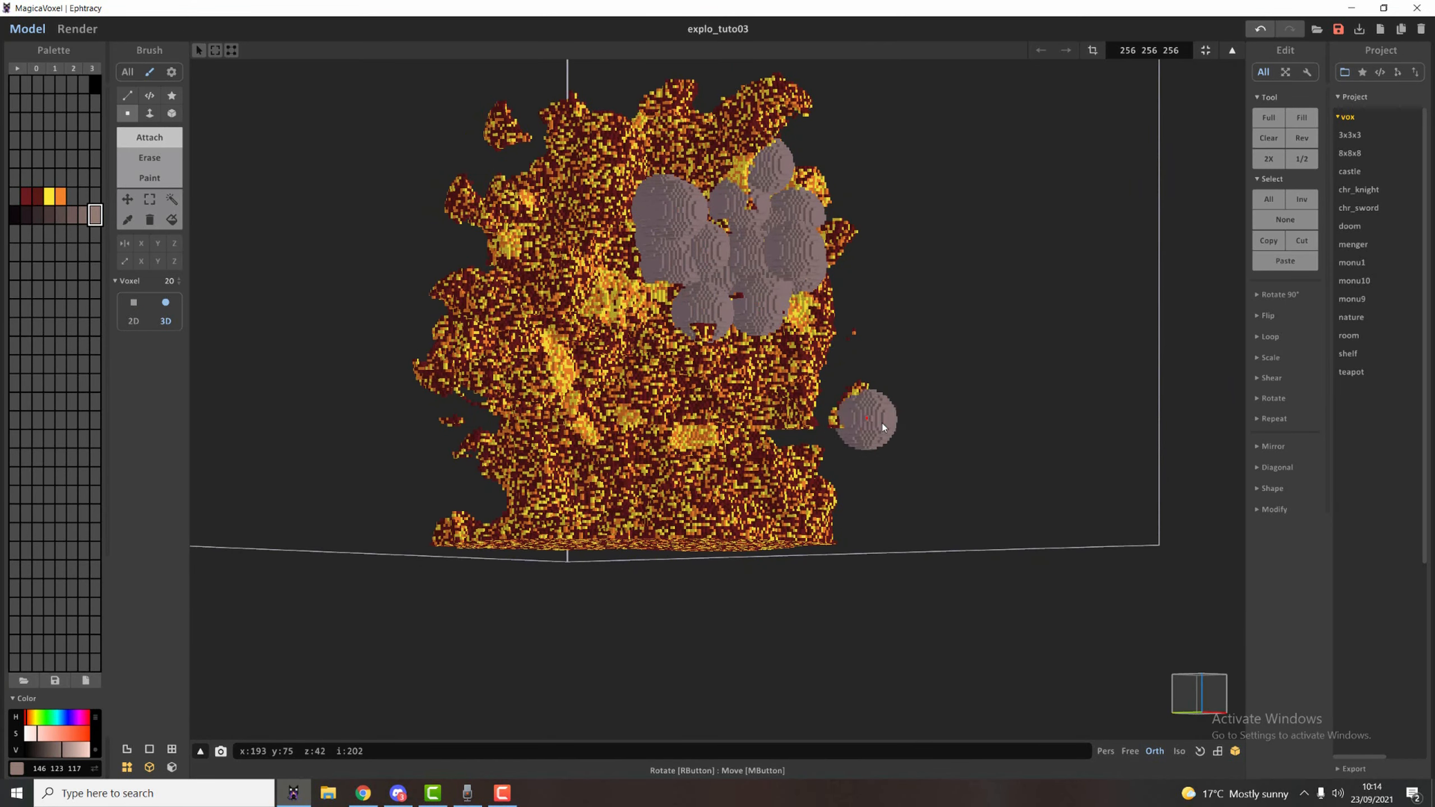
# Attach size 20 smoke spheres around the outer flares at the explosion's mid-height on both flanks.
pyautogui.moveTo(867, 421); pyautogui.dragTo(911, 433, button='right')
pyautogui.click(855, 408)
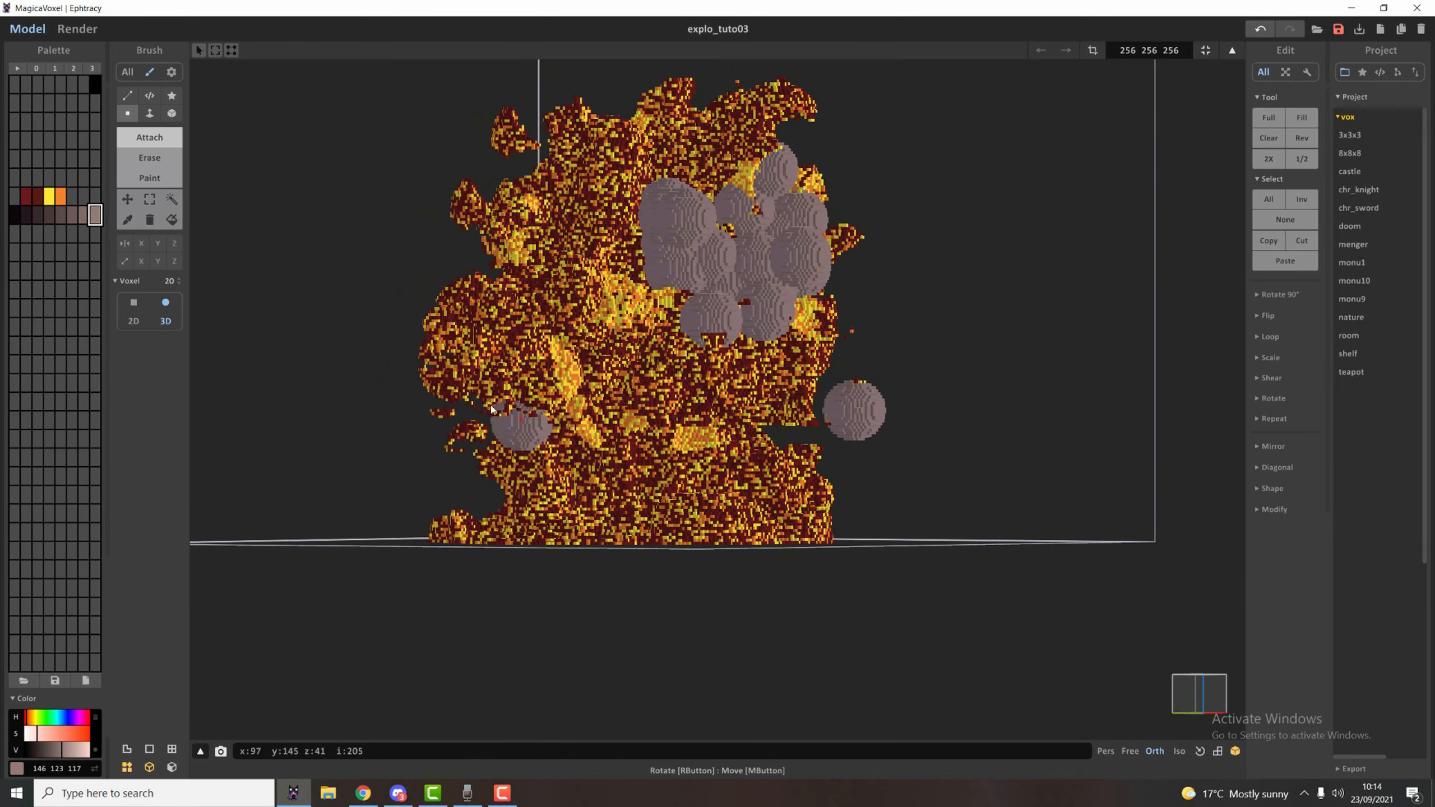
pyautogui.moveTo(493, 411); pyautogui.dragTo(542, 395, button='right')
pyautogui.click(429, 350)
pyautogui.click(471, 391)
# Build a cluster of smoke spheres at the foot of the explosion, just above its base.
pyautogui.moveTo(655, 562); pyautogui.dragTo(634, 504, button='right')
pyautogui.click(635, 503)
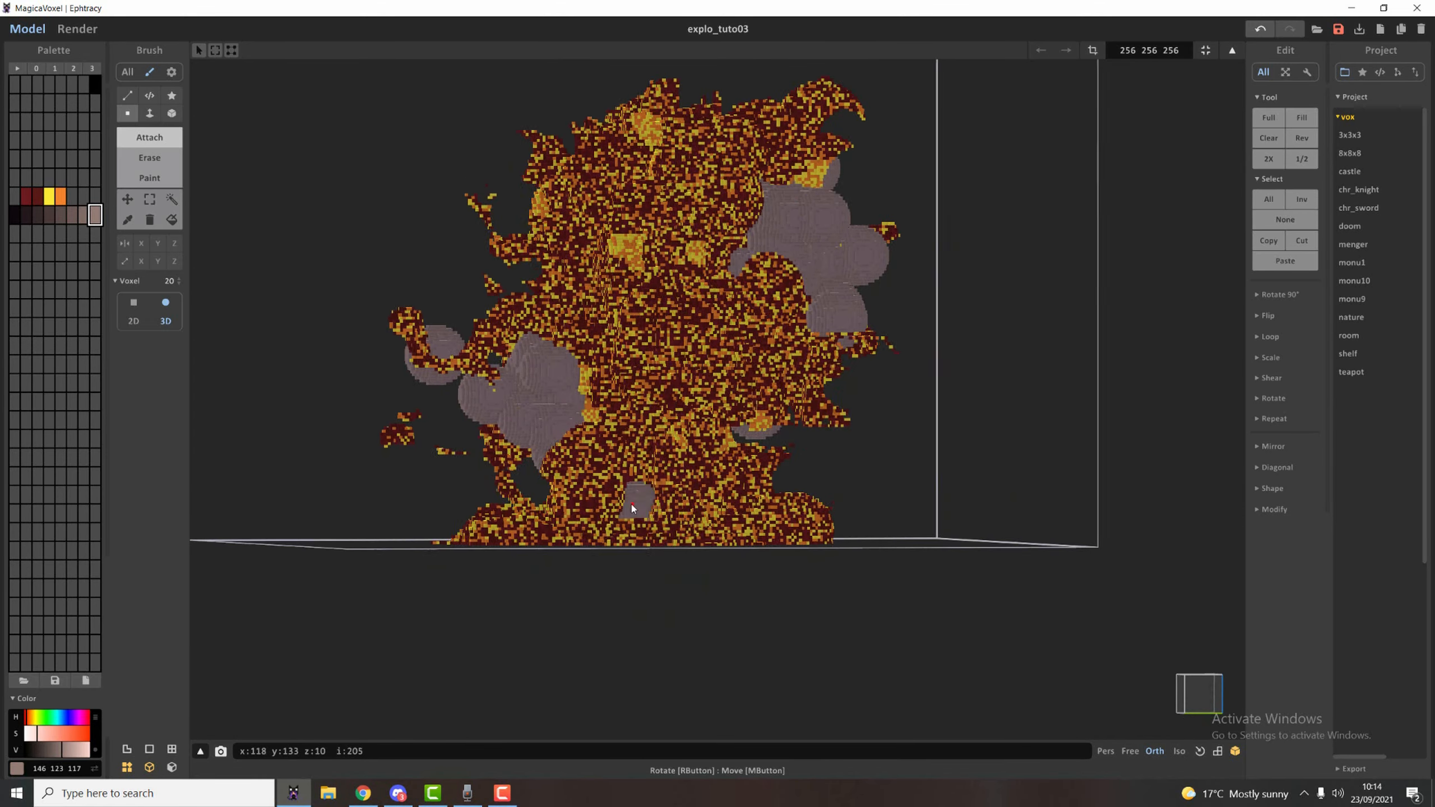
pyautogui.click(681, 493)
pyautogui.click(644, 452)
pyautogui.click(679, 457)
pyautogui.click(728, 508)
pyautogui.moveTo(728, 506); pyautogui.dragTo(672, 528, button='right')
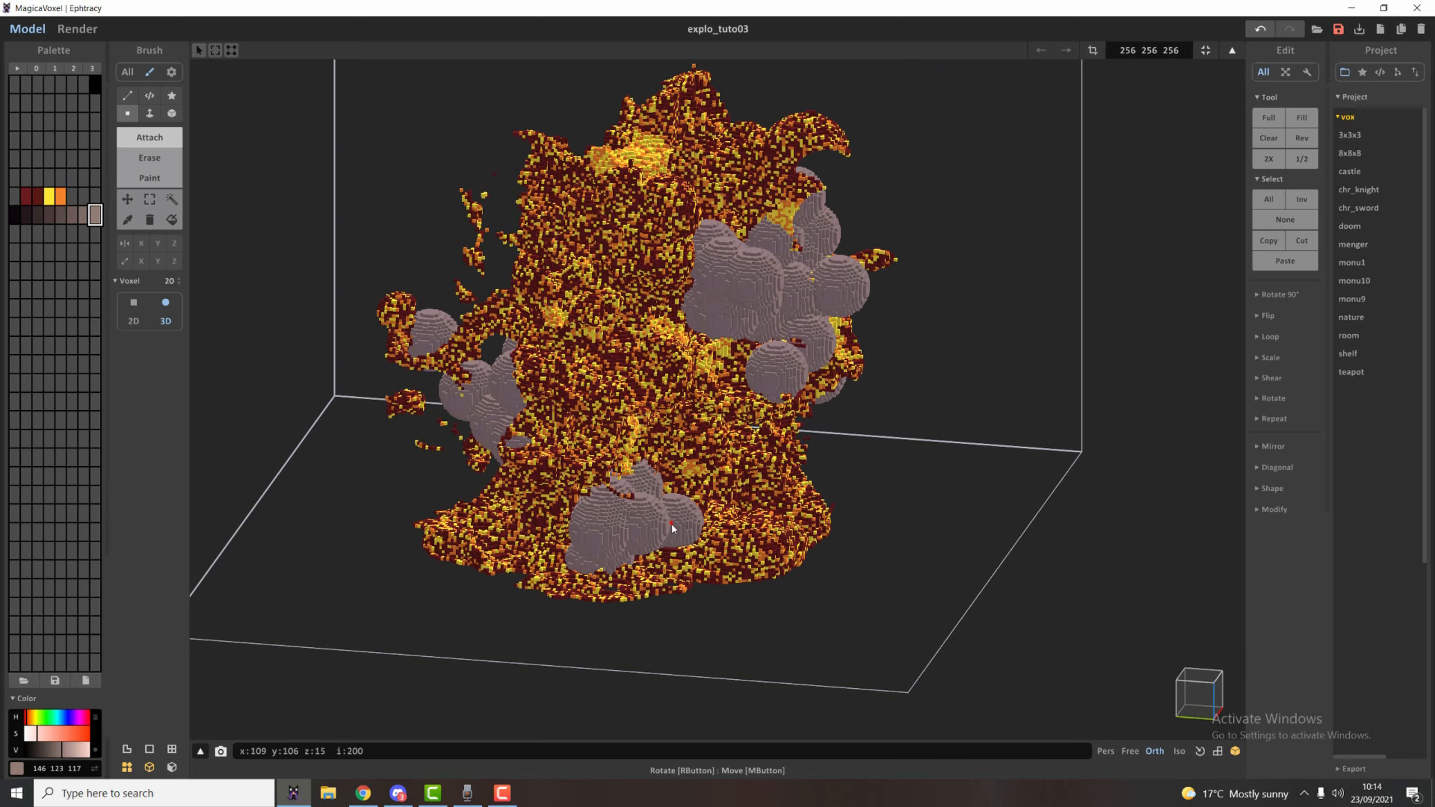
# Extend the smoke spheres from the foot cluster up the explosion's lower and middle body.
pyautogui.click(707, 482)
pyautogui.click(659, 471)
pyautogui.click(638, 411)
pyautogui.click(615, 359)
pyautogui.moveTo(614, 359); pyautogui.dragTo(681, 392, button='right')
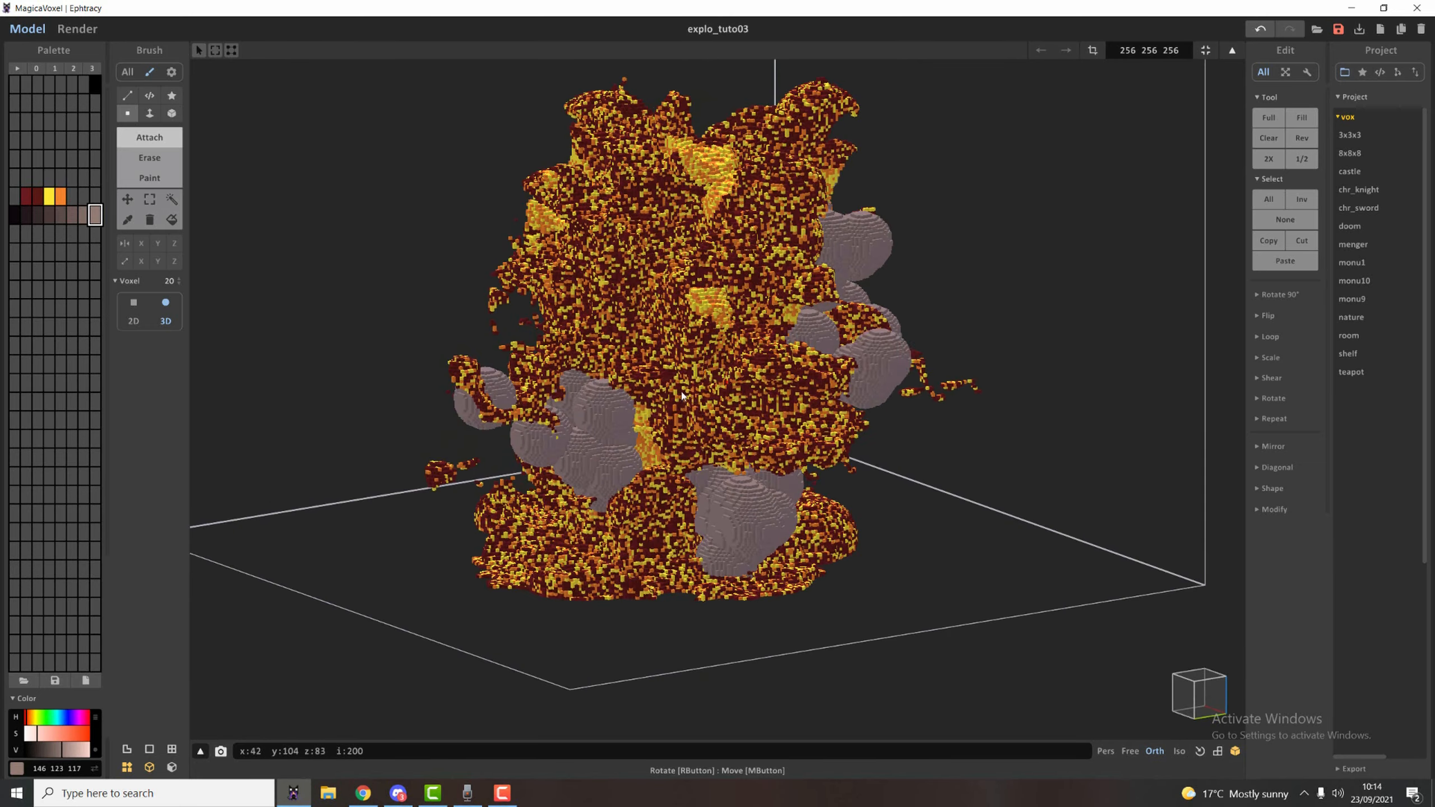
pyautogui.moveTo(680, 392); pyautogui.dragTo(672, 501, button='middle')
# Attach smoke spheres to the upper flank and centre of another side, undoing the misplaced sphere.
pyautogui.scroll(1, 672, 501)
pyautogui.moveTo(673, 505); pyautogui.dragTo(367, 492, button='right')
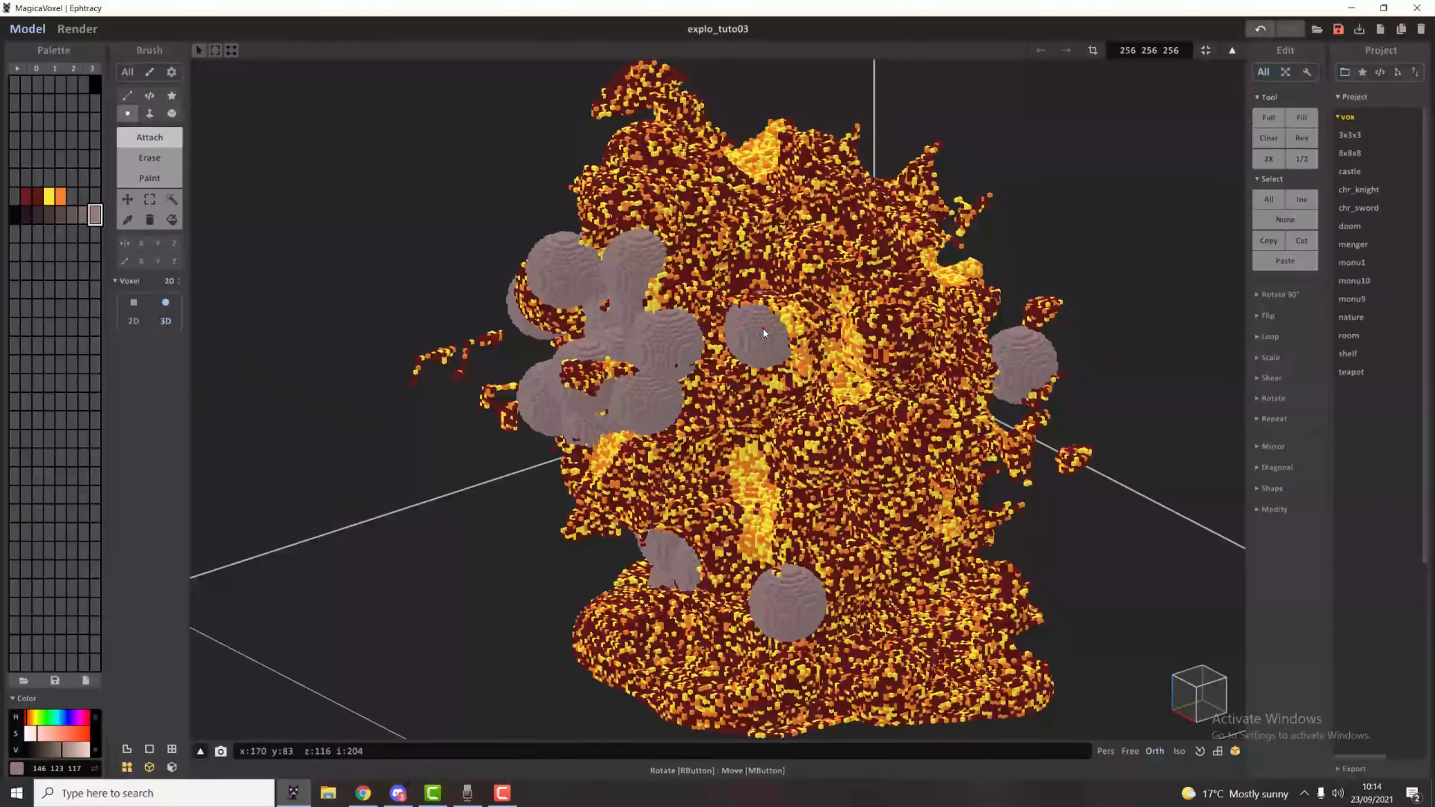
pyautogui.click(761, 280)
pyautogui.click(706, 268)
pyautogui.click(755, 366)
pyautogui.moveTo(755, 365); pyautogui.dragTo(747, 338, button='right')
pyautogui.hotkey('ctrl', 'z')
pyautogui.click(803, 424)
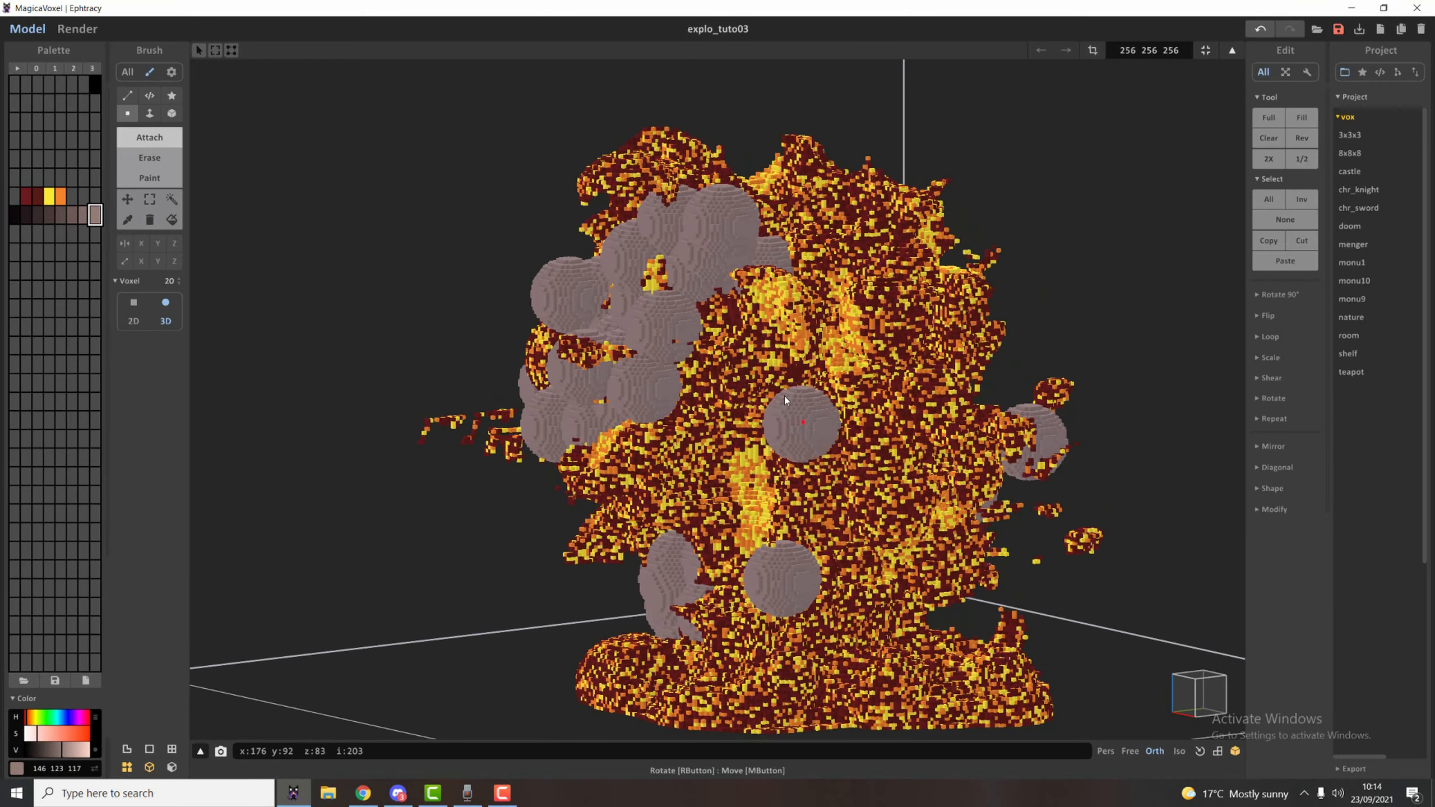
# Attach smoke spheres along the flank and down to the base on the explosion's next side.
pyautogui.moveTo(787, 401)
pyautogui.mouseDown(button='right')
pyautogui.moveTo(601, 418)
pyautogui.moveTo(553, 408)
pyautogui.mouseUp(button='right')
pyautogui.moveTo(546, 368)
pyautogui.mouseDown()
pyautogui.moveTo(569, 431)
pyautogui.moveTo(563, 351)
pyautogui.moveTo(649, 492)
pyautogui.moveTo(608, 485)
pyautogui.mouseUp()
pyautogui.moveTo(678, 660); pyautogui.dragTo(745, 666, button='right')
pyautogui.moveTo(744, 667); pyautogui.dragTo(650, 691)
pyautogui.moveTo(649, 691); pyautogui.dragTo(762, 779, button='right')
pyautogui.moveTo(758, 729); pyautogui.dragTo(721, 481, button='middle')
pyautogui.moveTo(779, 554); pyautogui.dragTo(802, 543, button='right')
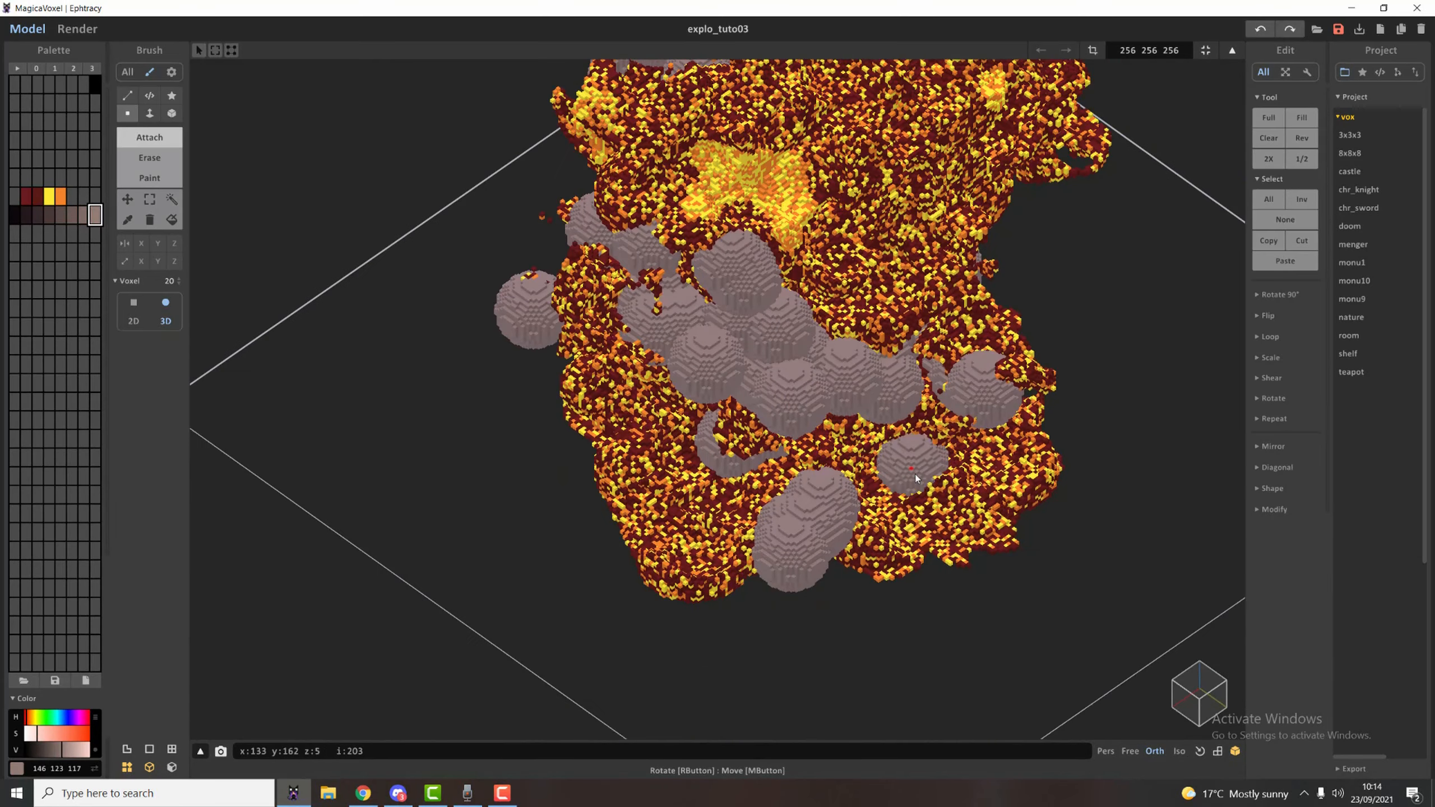
# Undo the last three smoke strokes and place new spheres around the explosion's base.
pyautogui.hotkey('ctrl', 'z')
pyautogui.hotkey('ctrl', 'z')
pyautogui.hotkey('ctrl', 'z')
pyautogui.moveTo(793, 518)
pyautogui.mouseDown()
pyautogui.moveTo(707, 471)
pyautogui.moveTo(686, 537)
pyautogui.moveTo(747, 498)
pyautogui.moveTo(690, 493)
pyautogui.moveTo(633, 429)
pyautogui.moveTo(650, 474)
pyautogui.moveTo(904, 488)
pyautogui.moveTo(794, 460)
pyautogui.moveTo(905, 491)
pyautogui.mouseUp()
pyautogui.moveTo(906, 491); pyautogui.dragTo(879, 482, button='right')
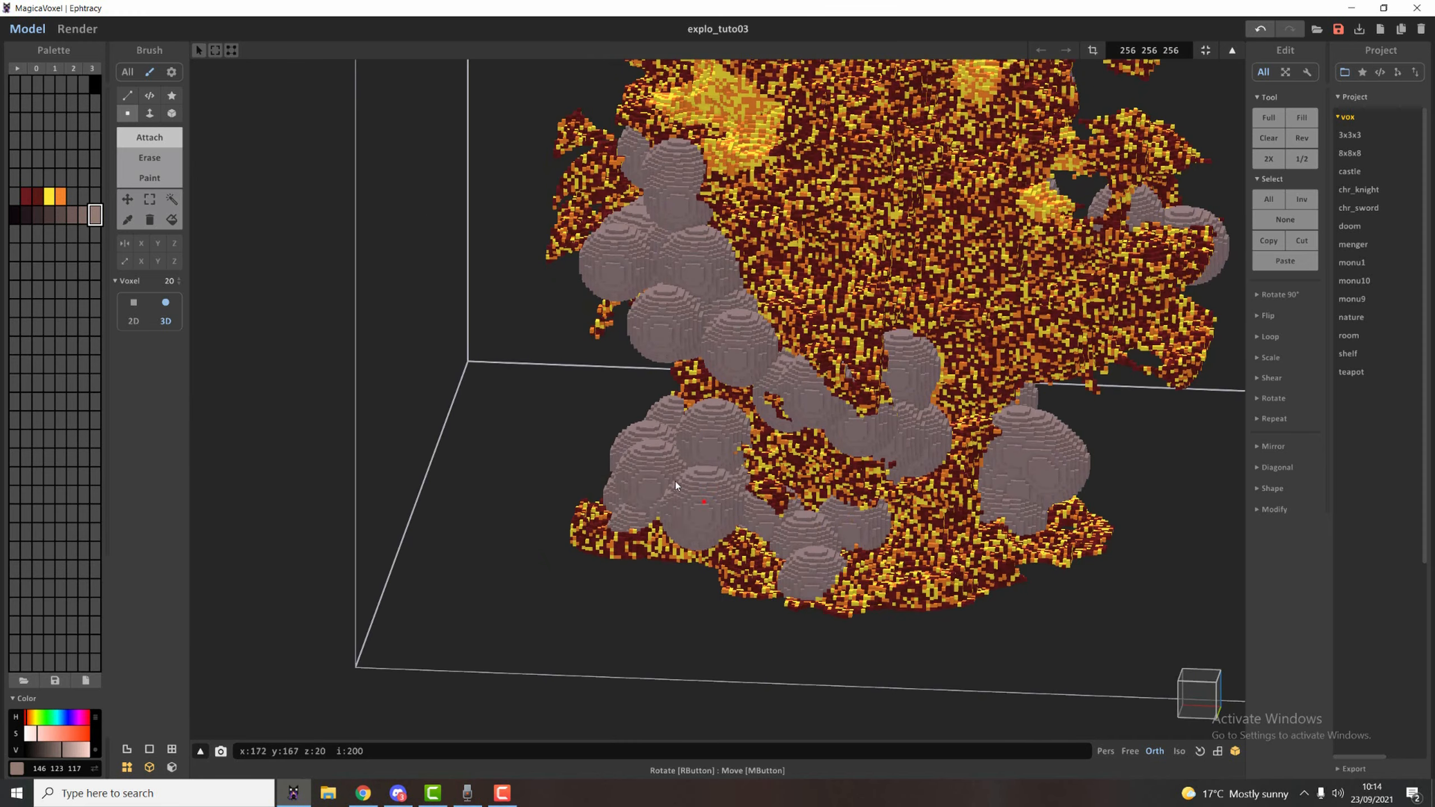
# Fill out the smoke spheres on the base edge and add one below the large bright patch higher up.
pyautogui.click(730, 500)
pyautogui.click(755, 546)
pyautogui.click(763, 320)
pyautogui.moveTo(772, 326); pyautogui.dragTo(869, 446, button='right')
pyautogui.moveTo(869, 446); pyautogui.dragTo(848, 678, button='middle')
pyautogui.click(743, 550)
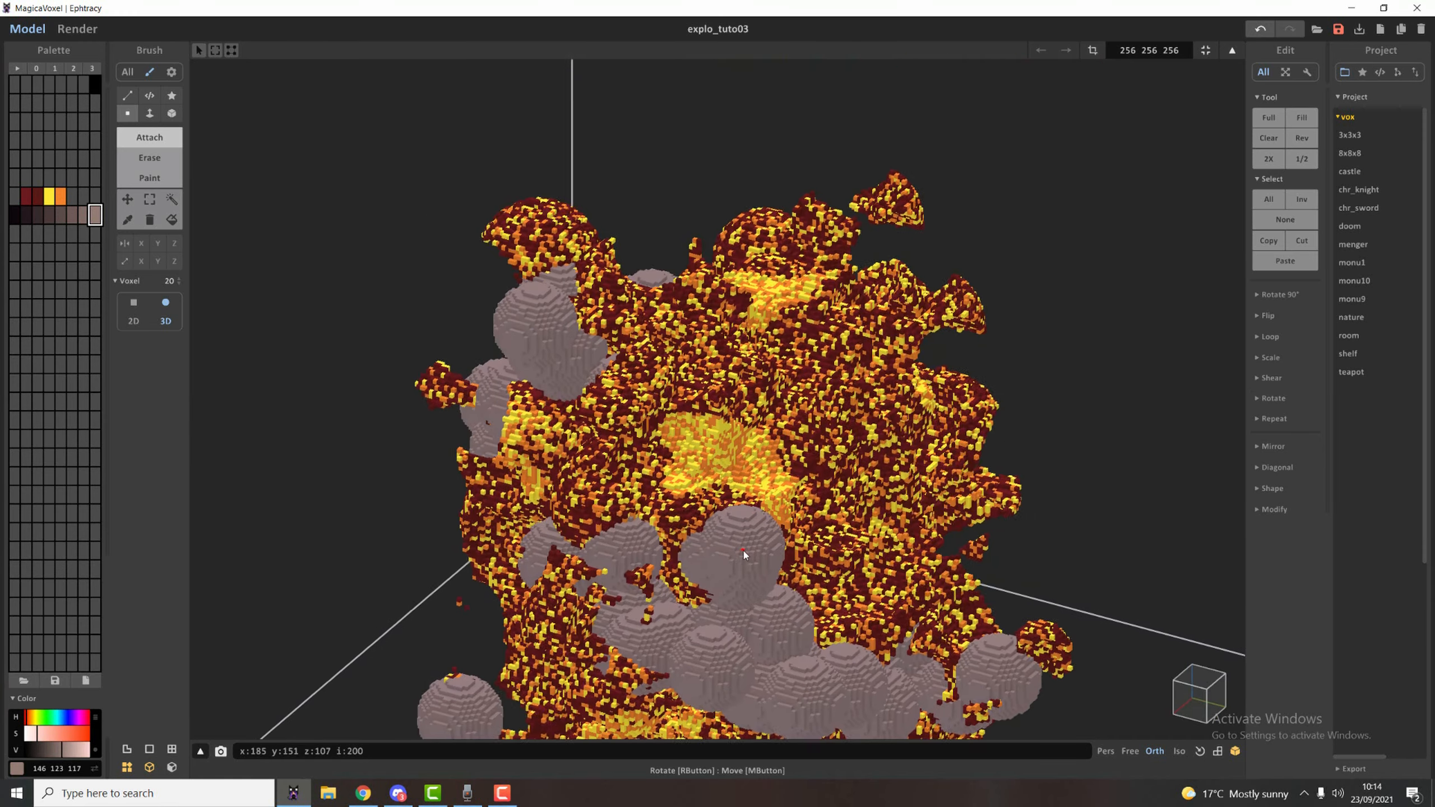
pyautogui.moveTo(743, 551); pyautogui.dragTo(564, 483, button='right')
# Attach a group of smoke spheres to the upper body across from the large bright patch.
pyautogui.click(925, 366)
pyautogui.click(870, 392)
pyautogui.click(849, 414)
pyautogui.click(906, 458)
pyautogui.click(788, 481)
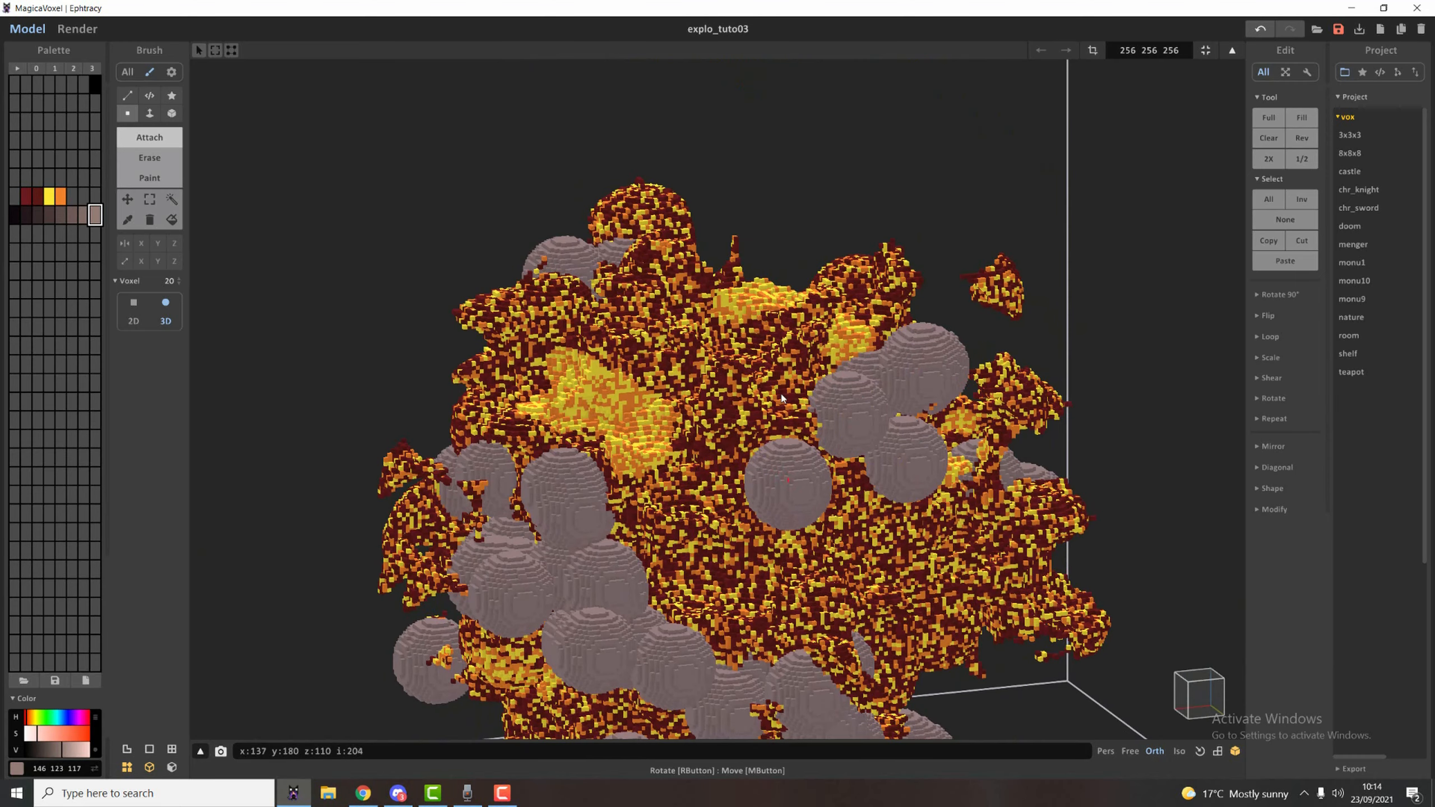
pyautogui.click(784, 394)
# Attach smoke spheres around the explosion's crown and down the adjoining sides.
pyautogui.moveTo(785, 394); pyautogui.dragTo(519, 390, button='right')
pyautogui.click(856, 381)
pyautogui.click(689, 282)
pyautogui.click(786, 495)
pyautogui.moveTo(785, 495); pyautogui.dragTo(739, 520, button='right')
pyautogui.scroll(-4, 721, 524)
pyautogui.click(744, 315)
pyautogui.click(780, 349)
pyautogui.moveTo(785, 571)
pyautogui.mouseDown()
pyautogui.moveTo(685, 583)
pyautogui.moveTo(768, 544)
pyautogui.moveTo(755, 650)
pyautogui.mouseUp()
pyautogui.moveTo(755, 650); pyautogui.dragTo(672, 587, button='right')
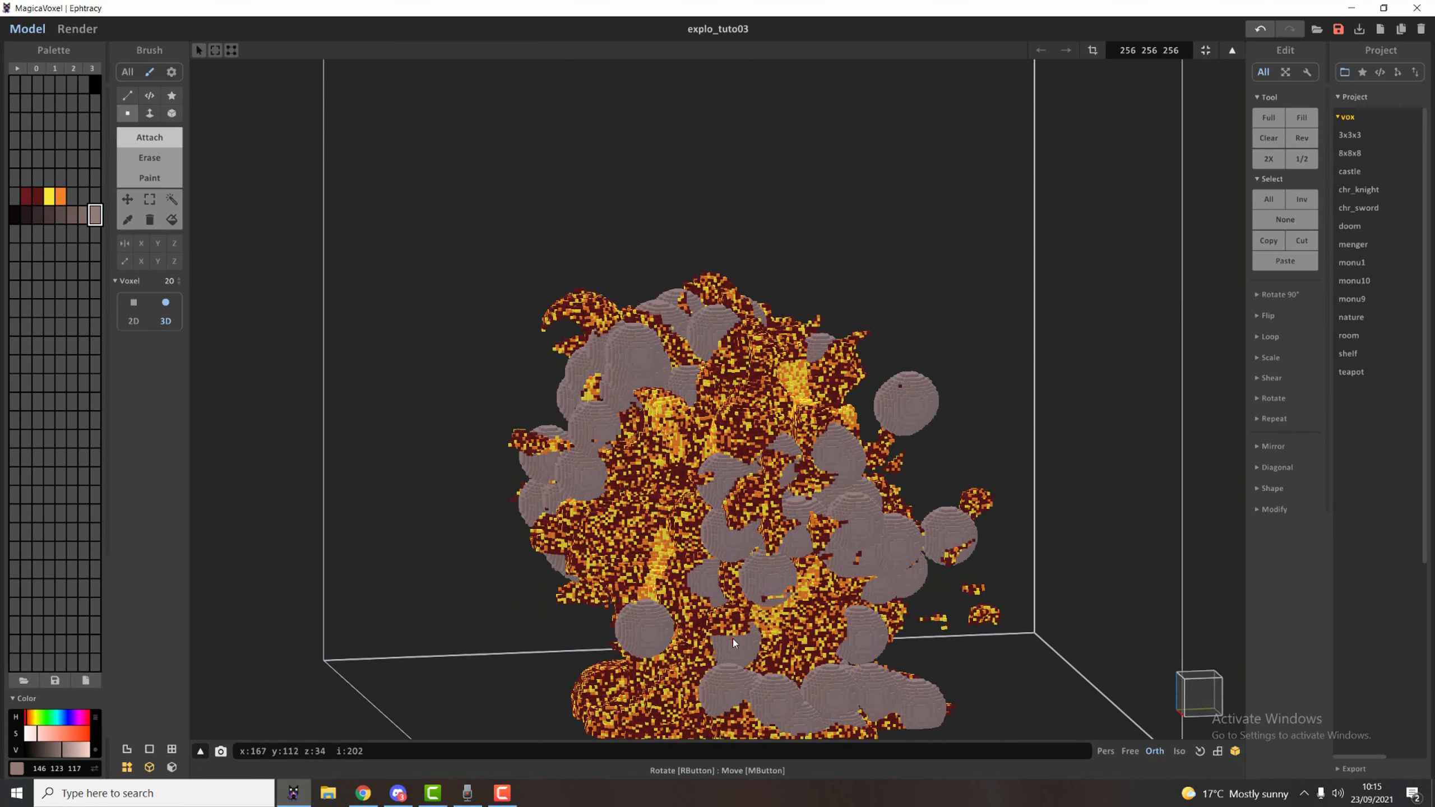
# Check the smoke in the reference photo and attach more smoke spheres down the thinly covered middle side.
pyautogui.hotkey('alt', 'Tab')
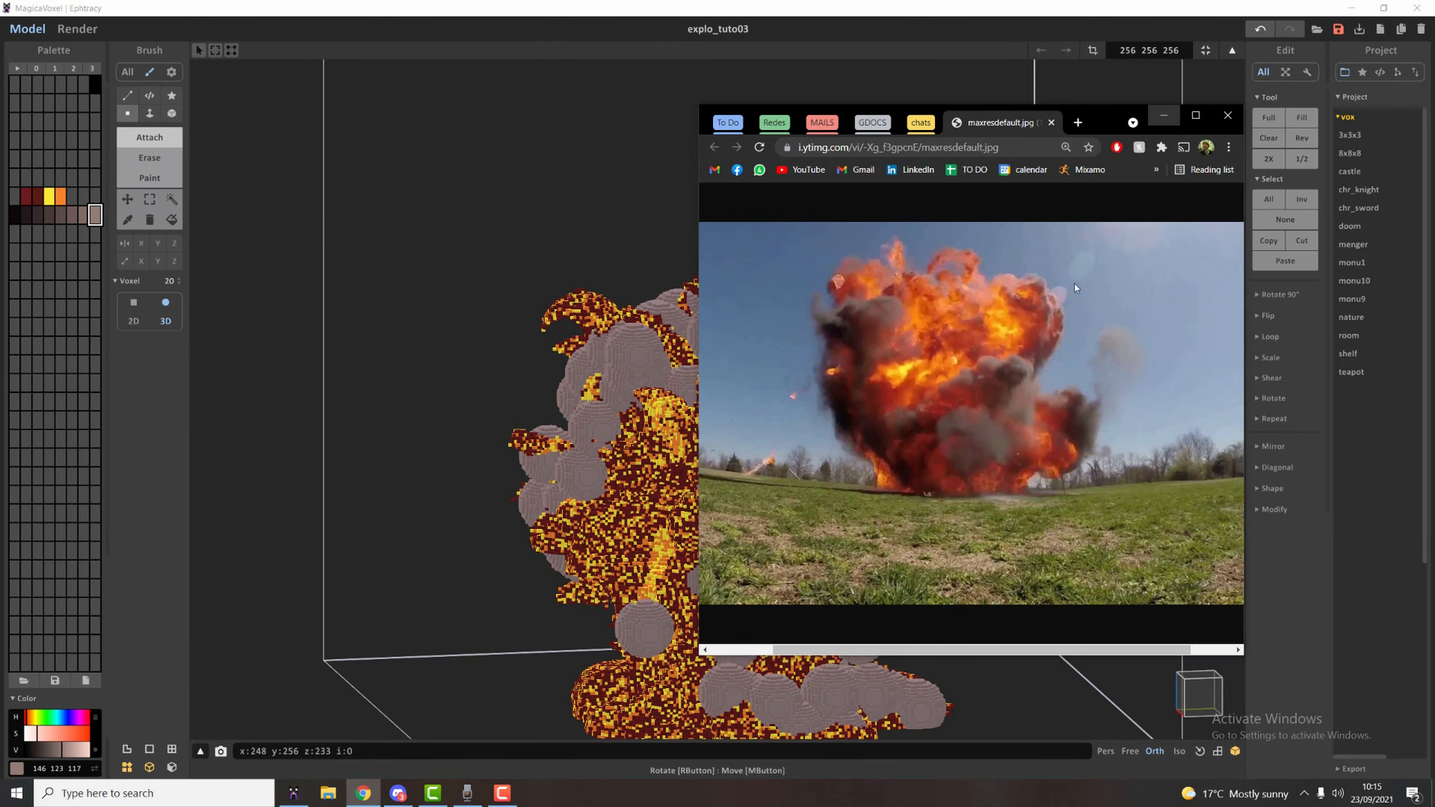
pyautogui.click(1164, 115)
pyautogui.moveTo(754, 497); pyautogui.dragTo(809, 514, button='right')
pyautogui.click(699, 511)
pyautogui.click(645, 549)
pyautogui.click(636, 587)
pyautogui.click(643, 604)
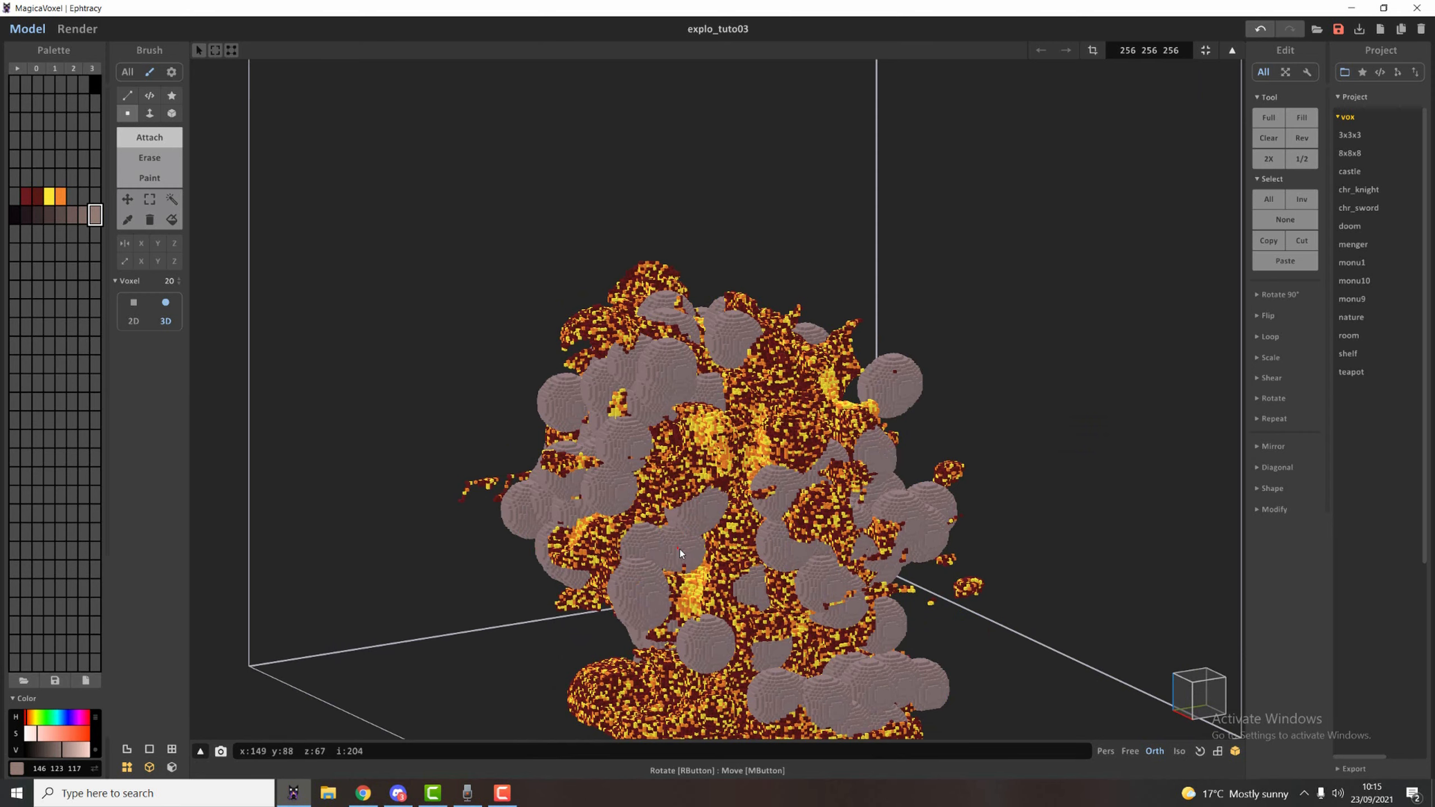
pyautogui.click(680, 552)
# Spread smoke spheres over the explosion's top and shoulder, leaving the bright patches exposed.
pyautogui.moveTo(754, 625); pyautogui.dragTo(796, 667, button='right')
pyautogui.click(807, 471)
pyautogui.moveTo(667, 386); pyautogui.dragTo(631, 432, button='right')
pyautogui.click(588, 403)
pyautogui.click(641, 433)
pyautogui.click(607, 461)
pyautogui.click(543, 430)
pyautogui.click(558, 483)
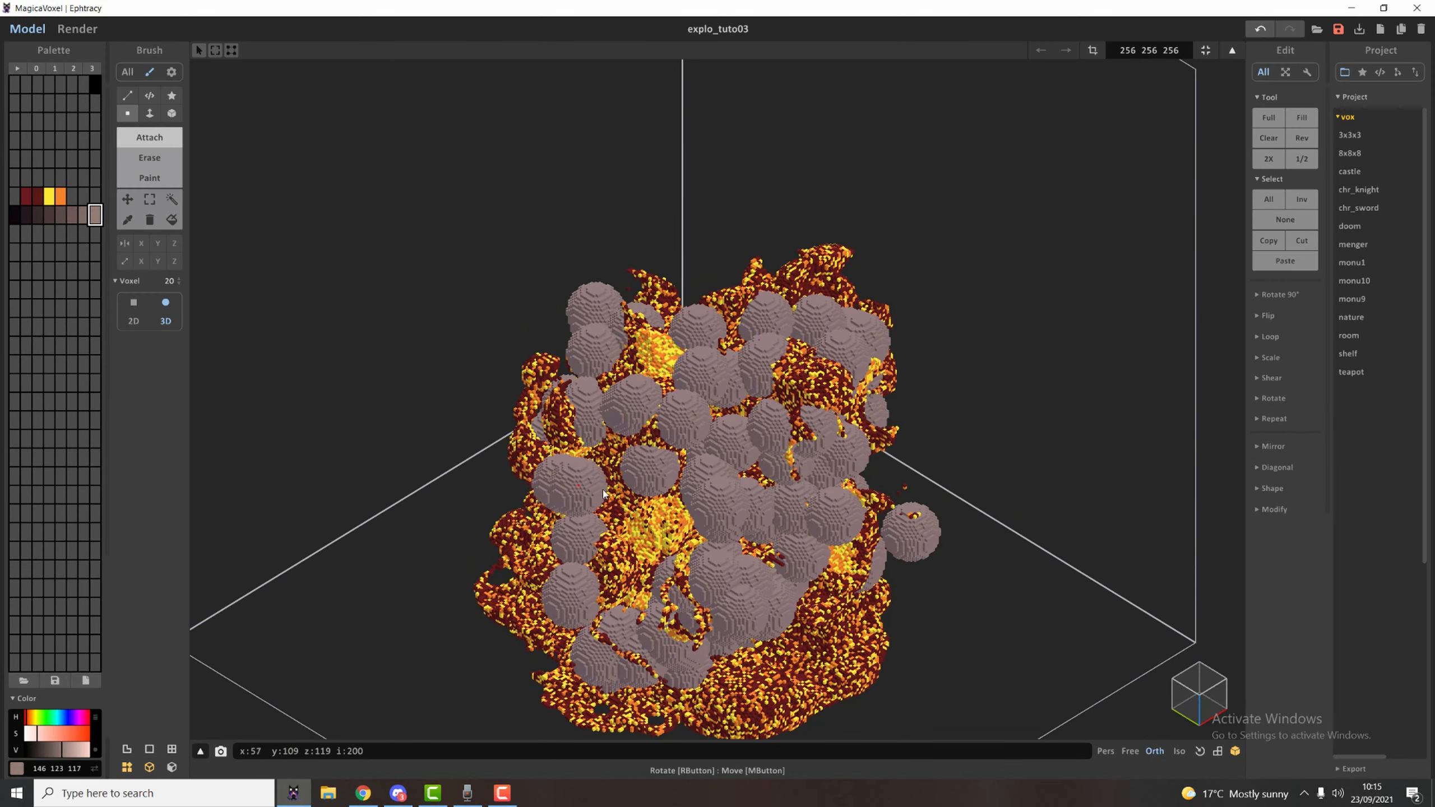
# Attach smoke spheres in a vertical band down the middle of the next side.
pyautogui.moveTo(603, 488); pyautogui.dragTo(738, 537, button='right')
pyautogui.click(807, 481)
pyautogui.click(759, 534)
pyautogui.click(687, 531)
pyautogui.click(688, 445)
pyautogui.click(702, 488)
pyautogui.click(615, 504)
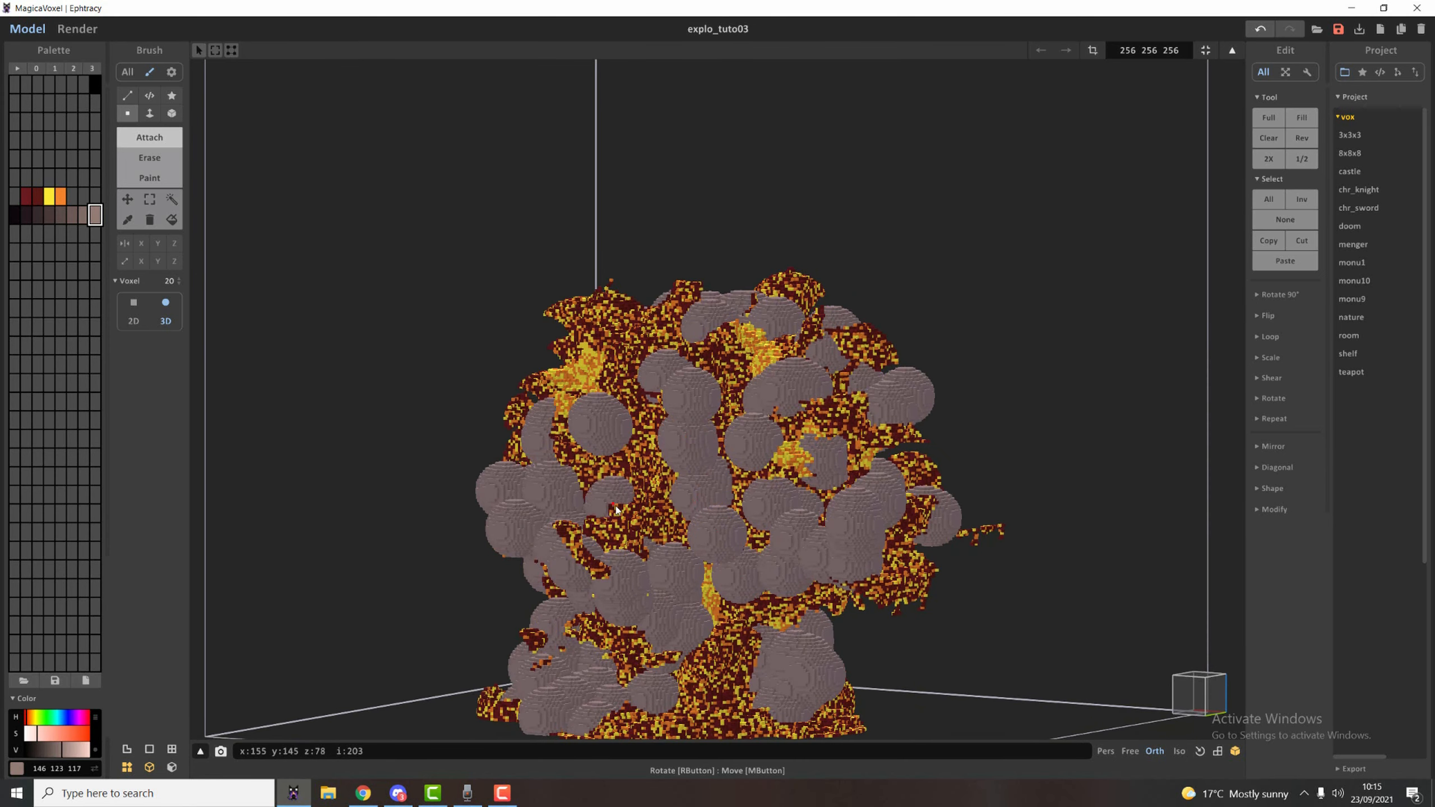
pyautogui.click(633, 528)
# Attach smoke spheres beside the large bright patch on the explosion's upper side.
pyautogui.moveTo(657, 500); pyautogui.dragTo(762, 506, button='right')
pyautogui.click(671, 413)
pyautogui.click(697, 371)
pyautogui.click(718, 363)
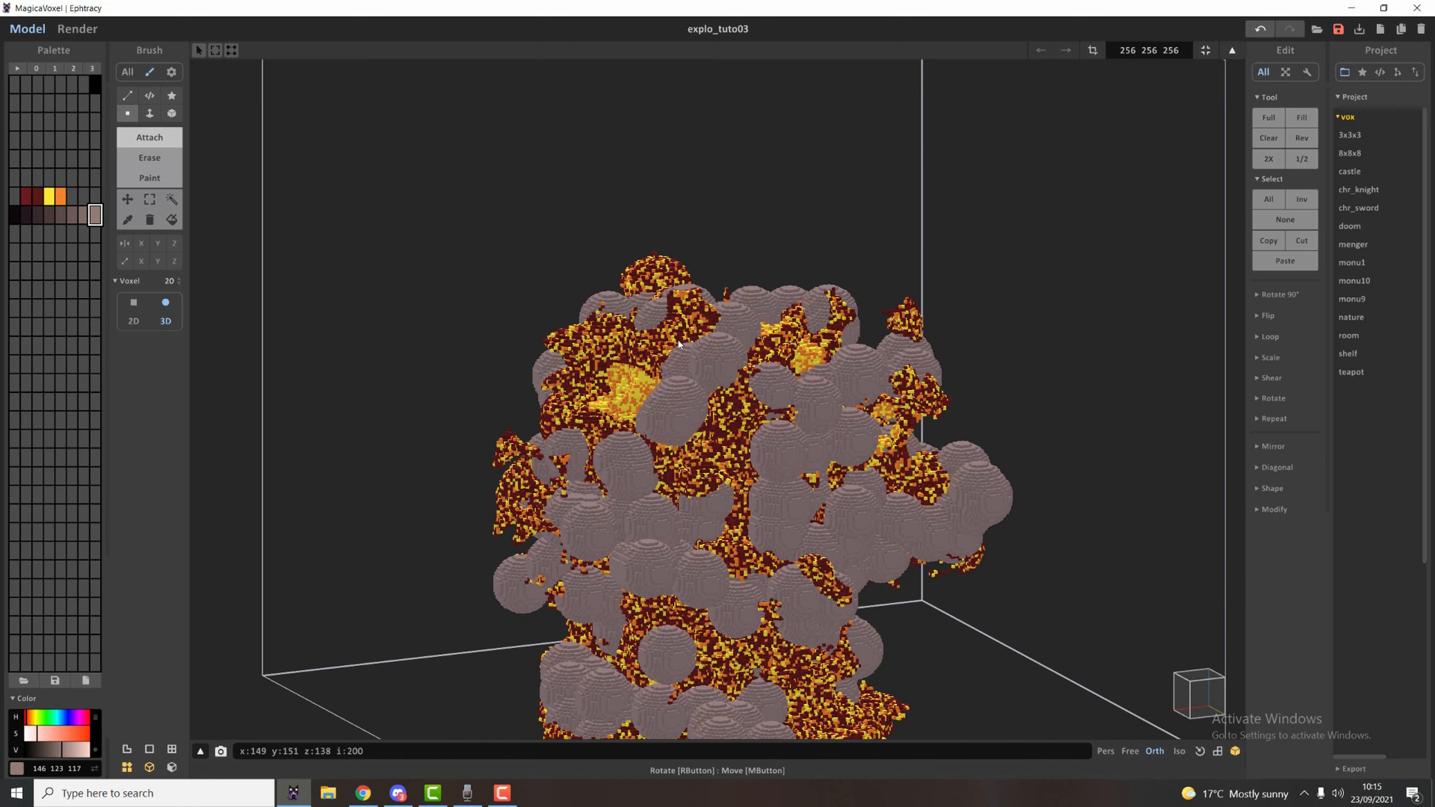
pyautogui.click(675, 339)
pyautogui.click(628, 375)
# Close the gaps between the smoke spheres on the upper body for denser coverage.
pyautogui.moveTo(736, 577); pyautogui.dragTo(834, 647, button='right')
pyautogui.click(712, 451)
pyautogui.click(693, 493)
pyautogui.click(635, 403)
pyautogui.click(673, 377)
pyautogui.click(680, 392)
pyautogui.click(675, 434)
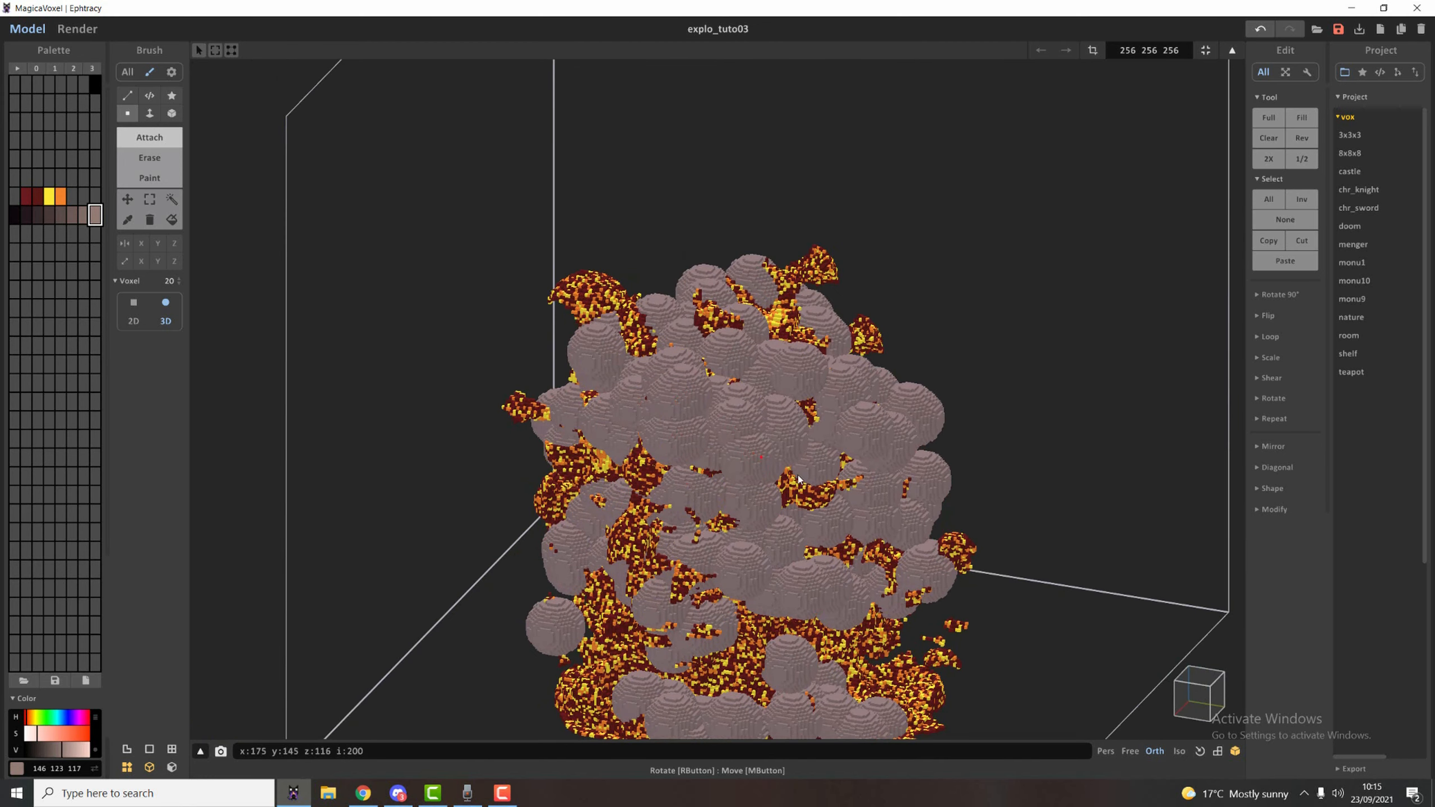
# Attach smoke spheres to the remaining open areas all around the body and base, leaving narrow fiery gaps.
pyautogui.moveTo(839, 488); pyautogui.dragTo(627, 404, button='right')
pyautogui.click(623, 399)
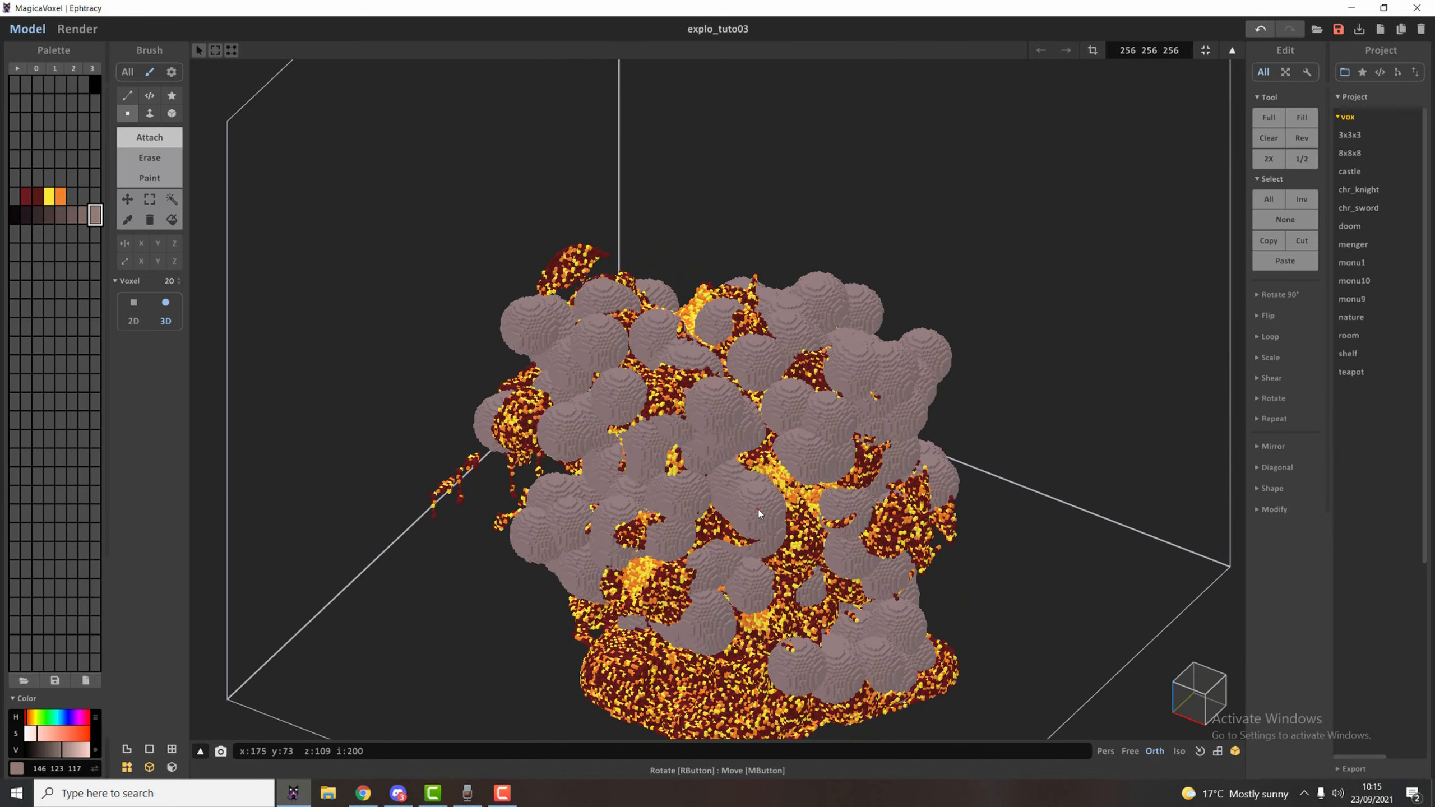
pyautogui.moveTo(771, 579); pyautogui.dragTo(742, 557, button='right')
pyautogui.moveTo(587, 581); pyautogui.dragTo(563, 662, button='right')
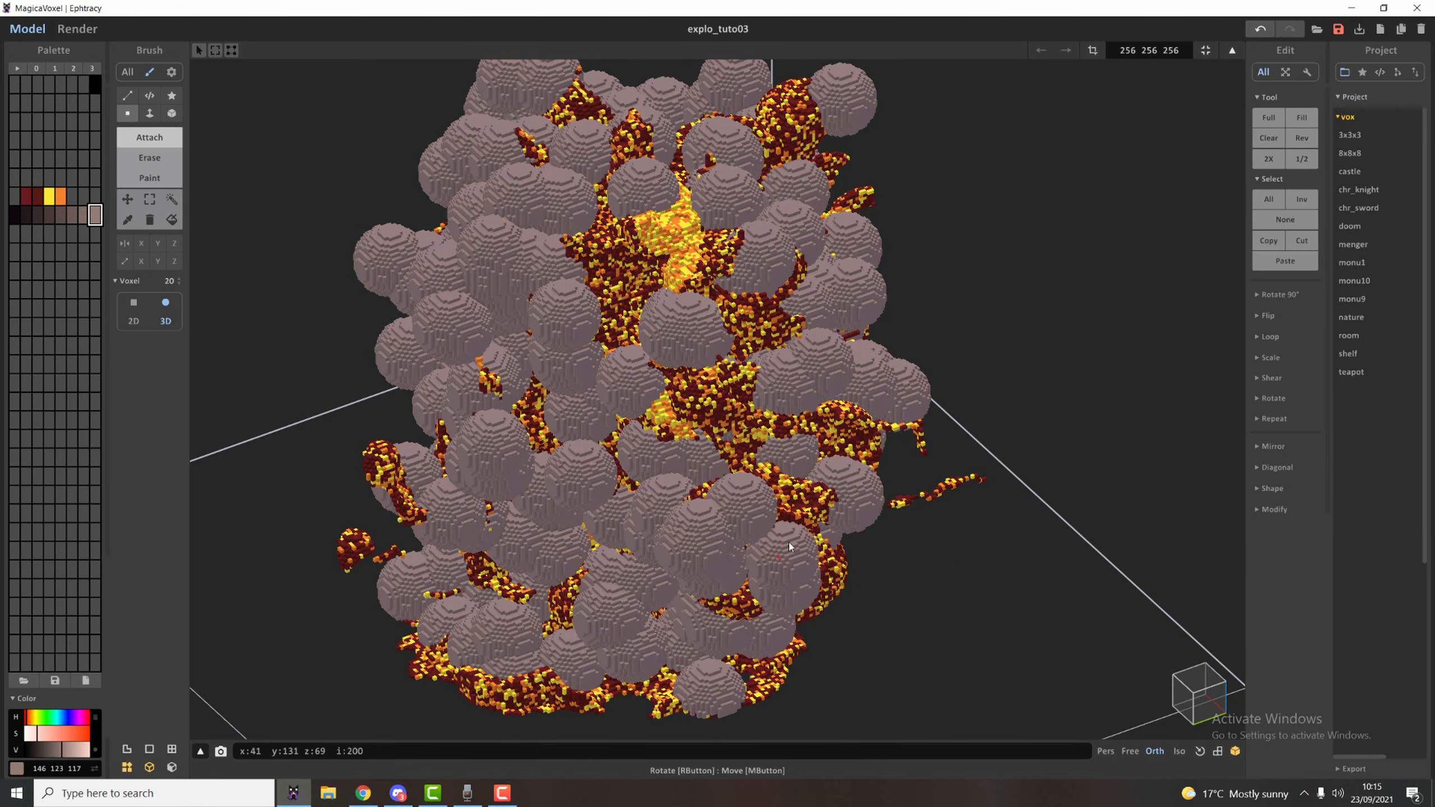
pyautogui.moveTo(748, 449); pyautogui.dragTo(761, 511, button='right')
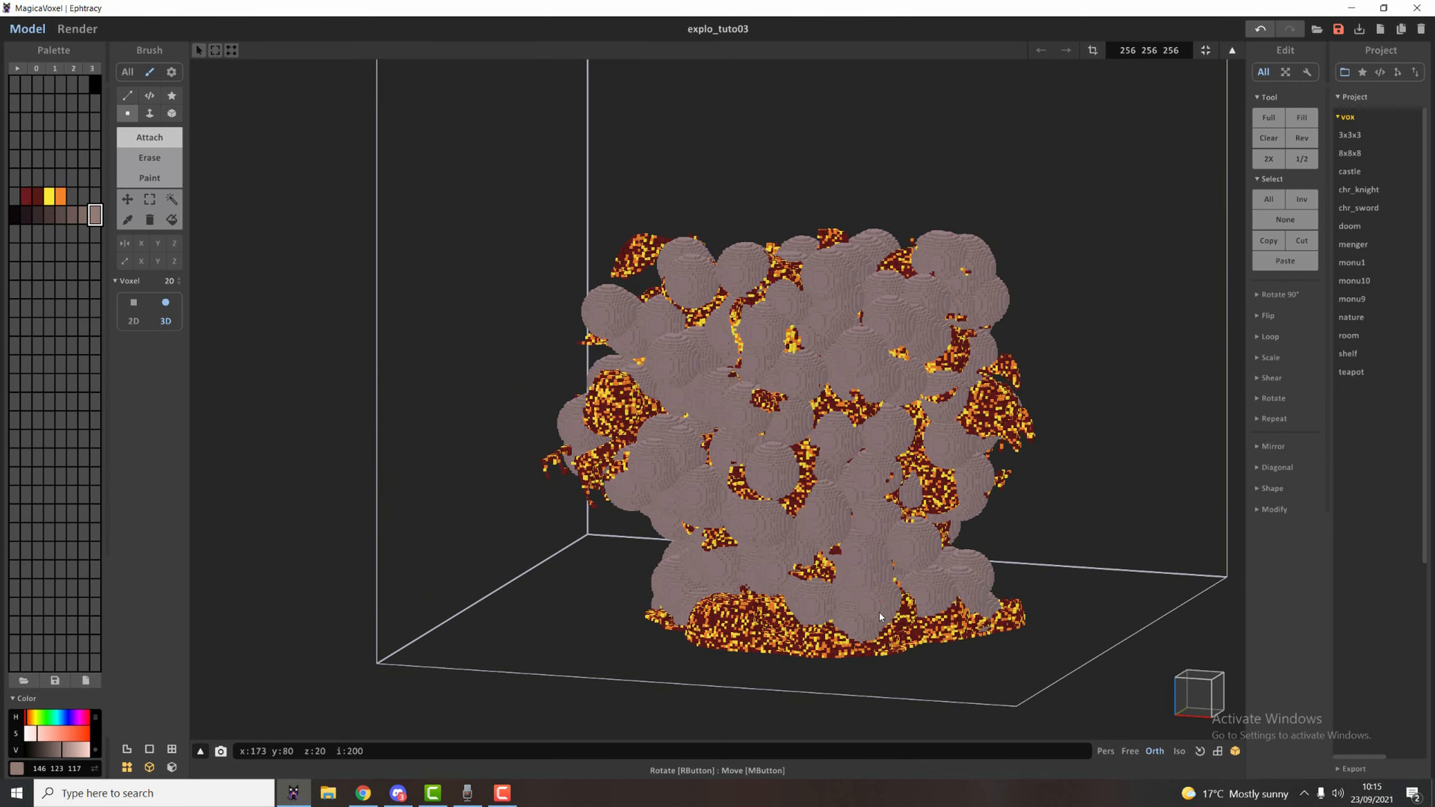
pyautogui.moveTo(878, 612); pyautogui.dragTo(706, 382, button='right')
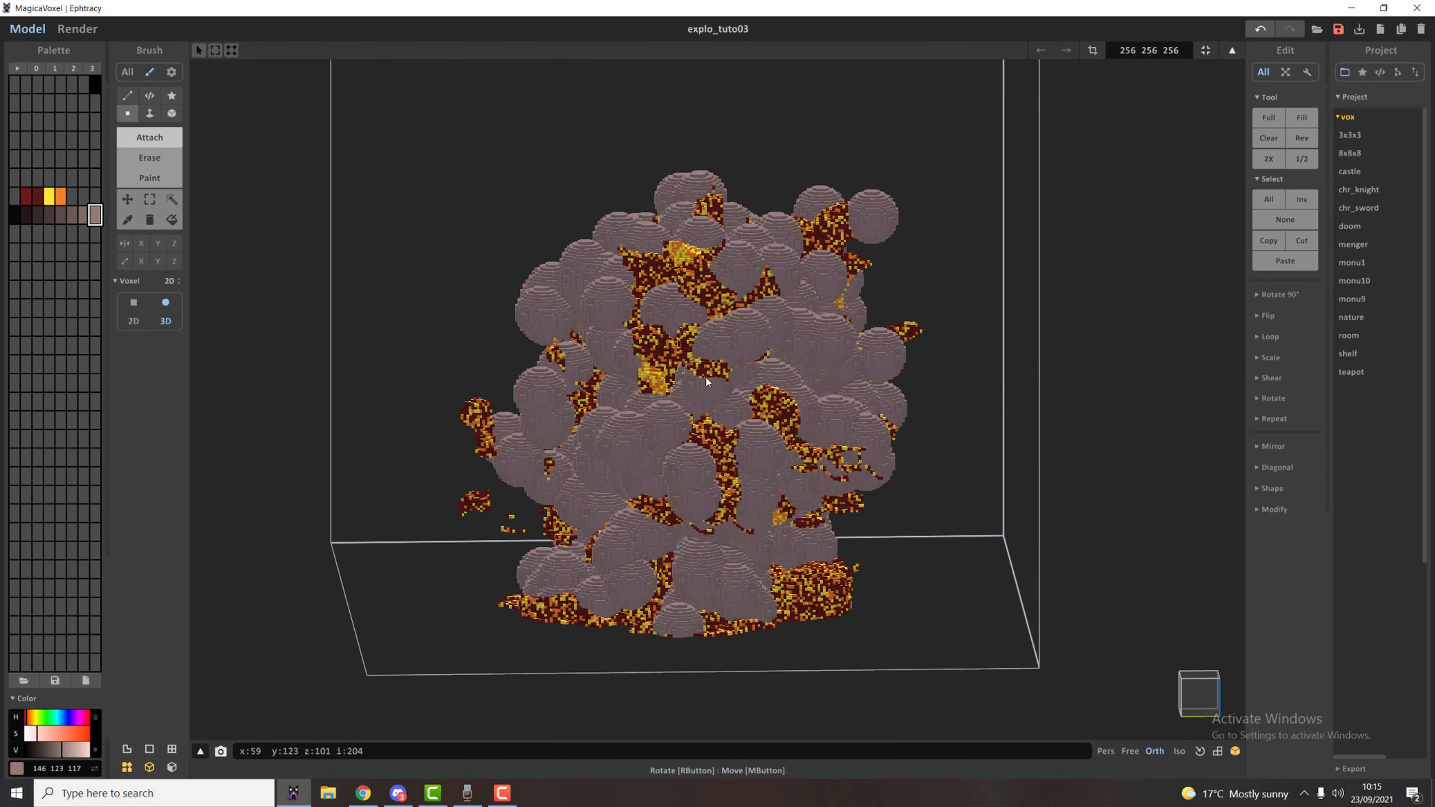
pyautogui.moveTo(701, 279); pyautogui.dragTo(766, 301, button='right')
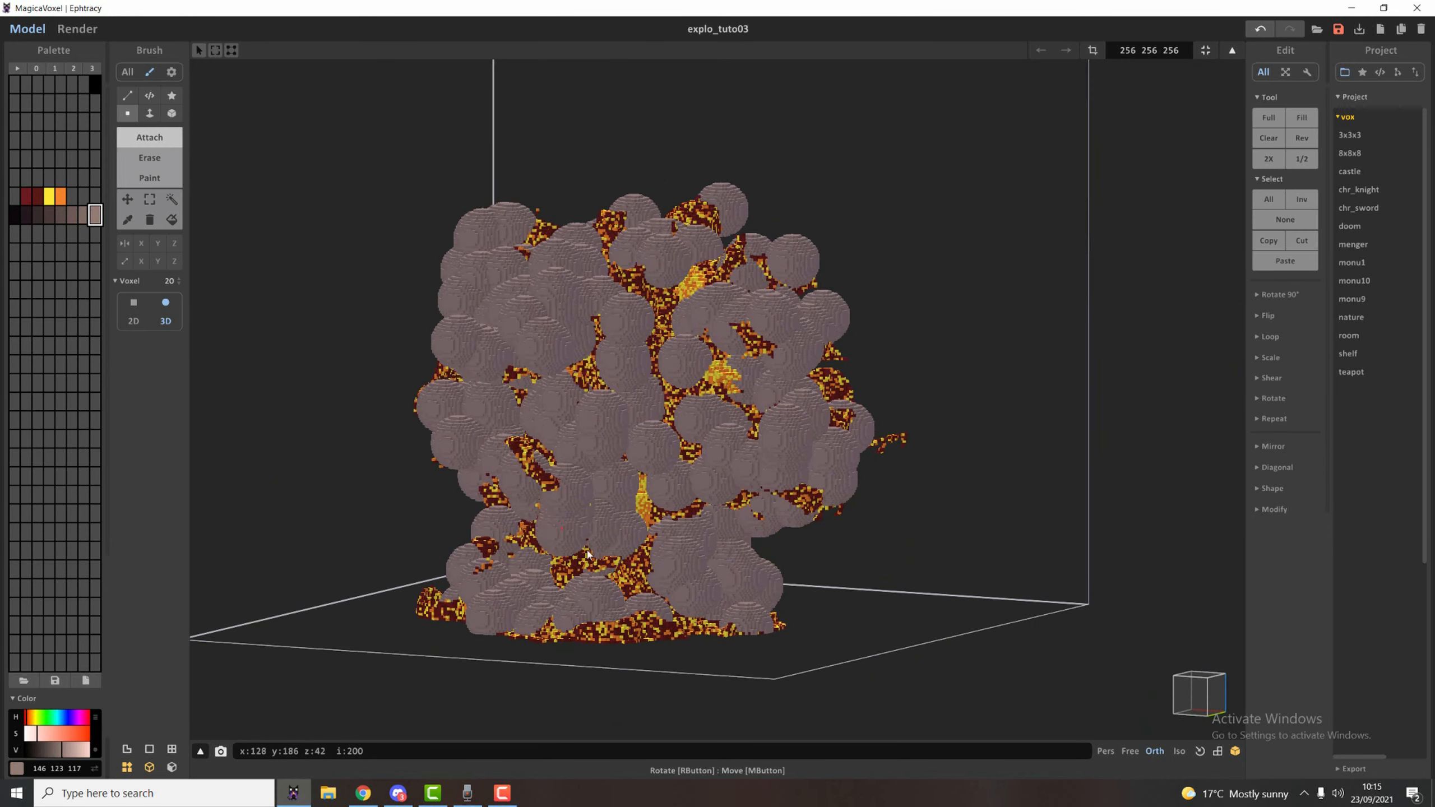
# Select the smoke voxels by colour and invert the selection so the fiery voxels are selected instead.
pyautogui.moveTo(716, 564); pyautogui.dragTo(747, 610, button='right')
pyautogui.moveTo(718, 671); pyautogui.dragTo(857, 662, button='right')
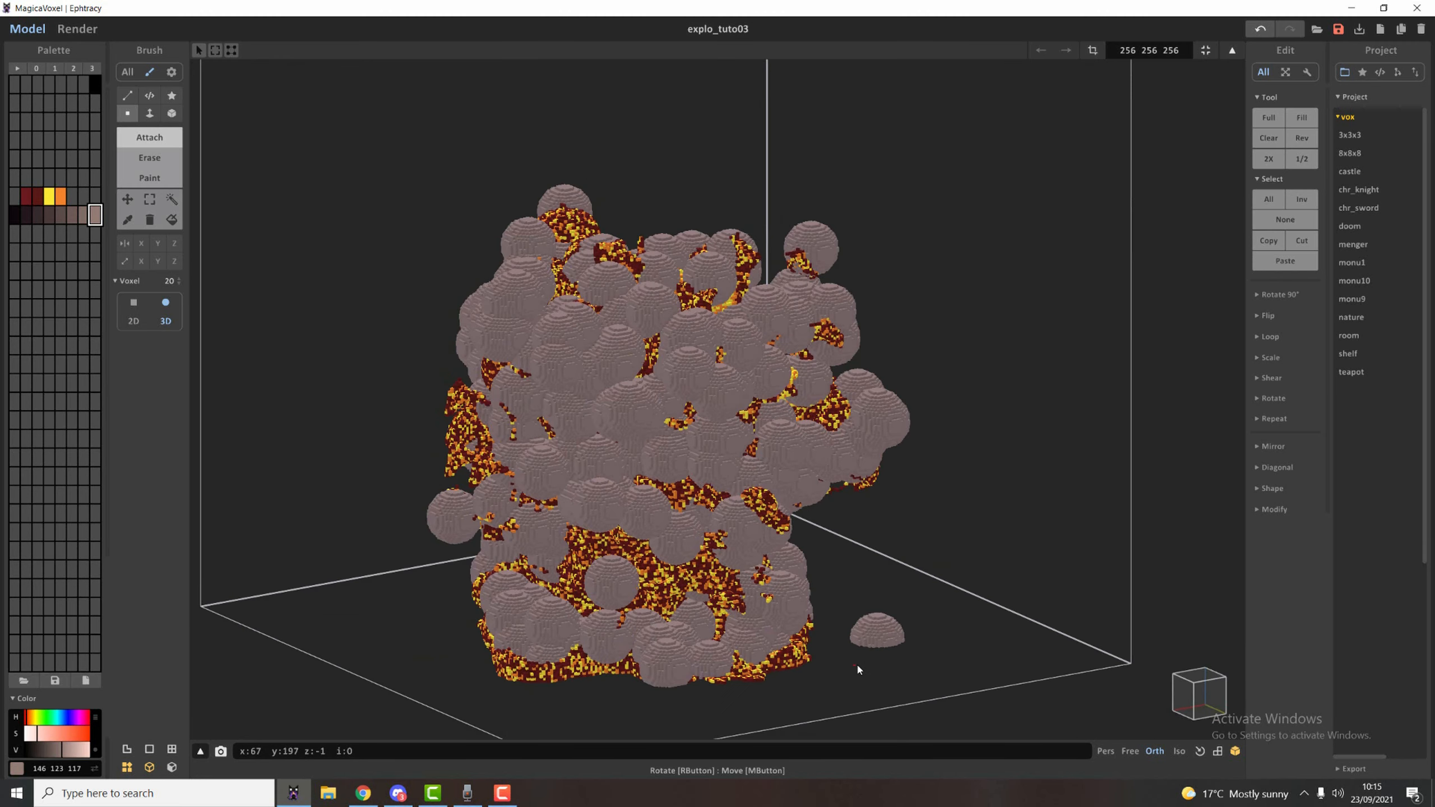
pyautogui.press('w')
pyautogui.click(542, 305)
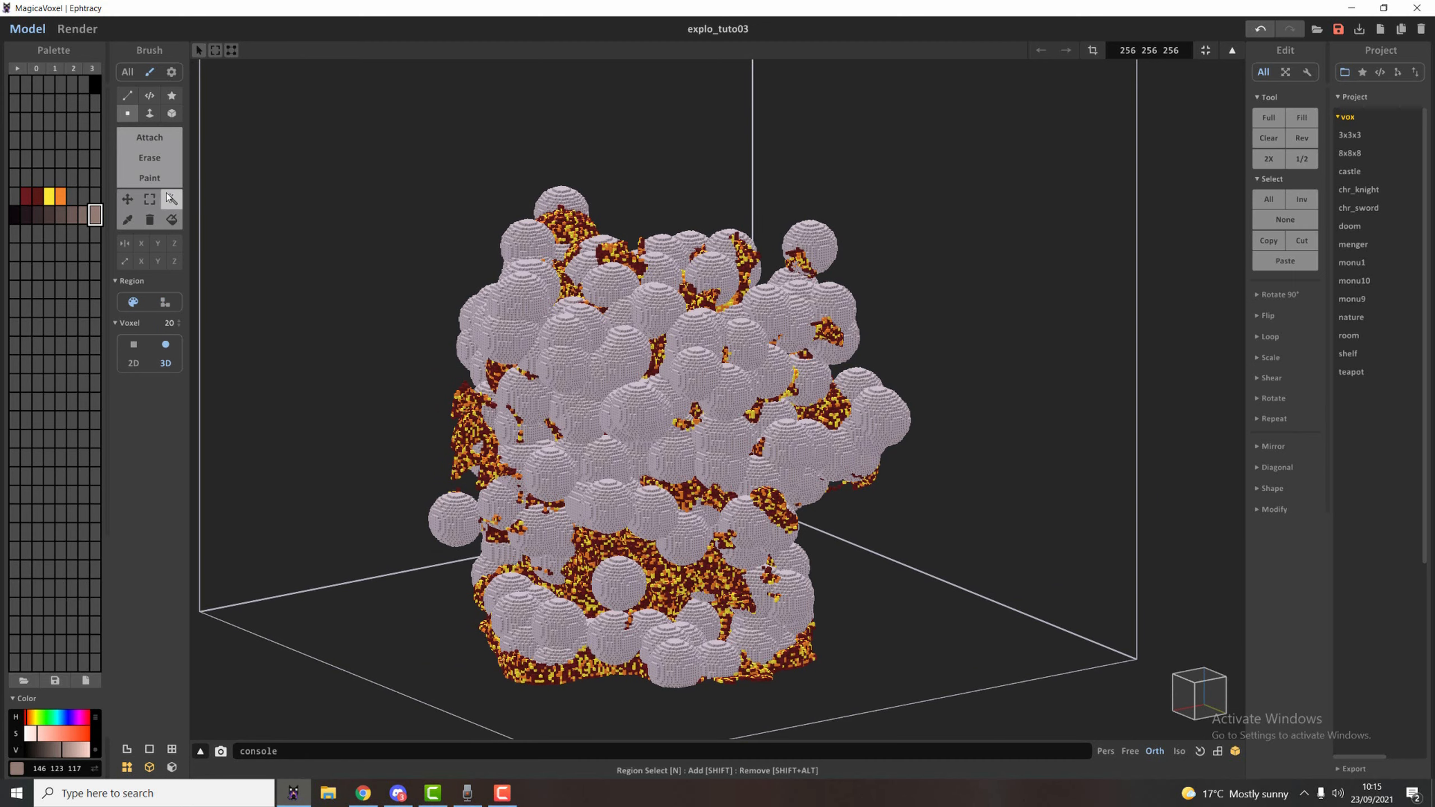
pyautogui.click(271, 228)
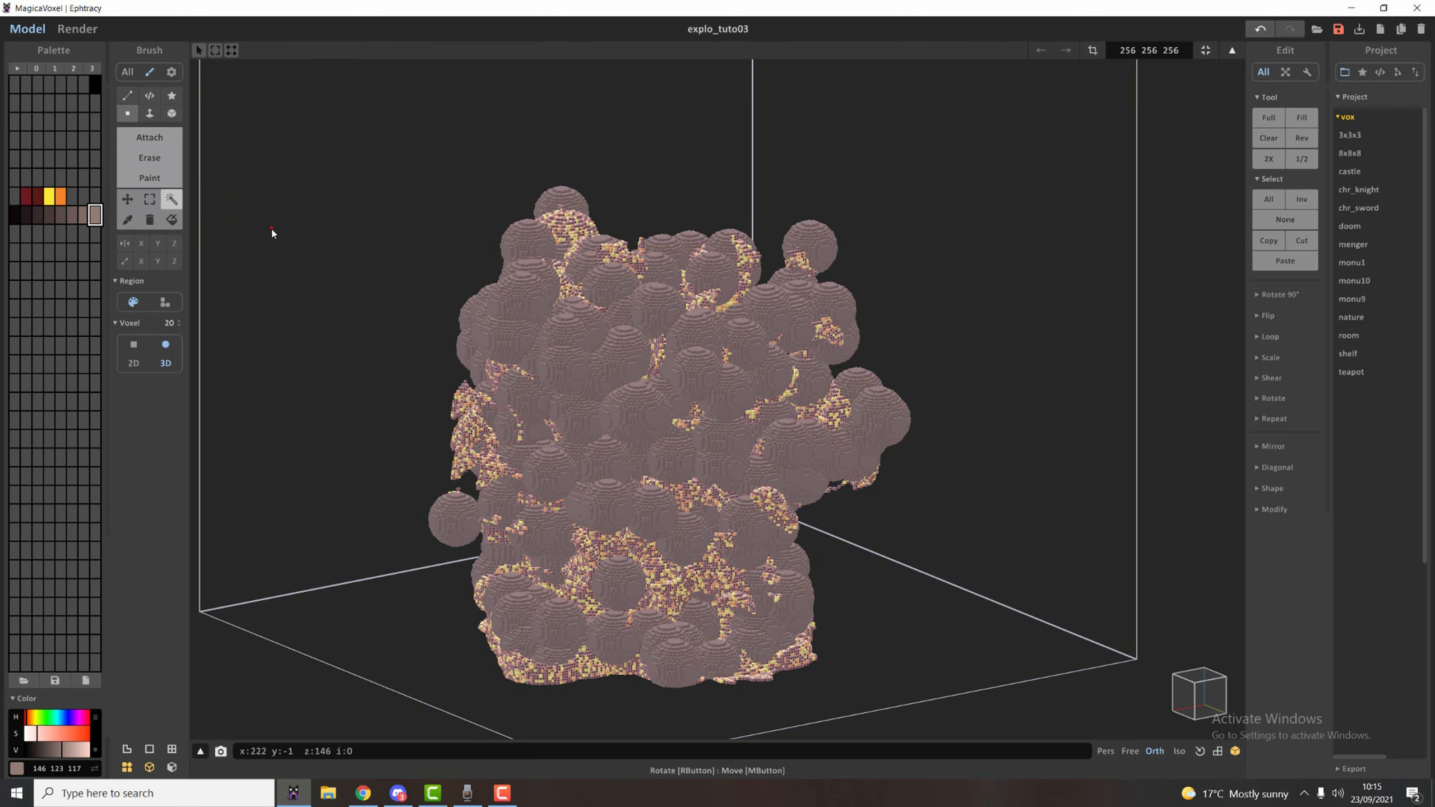
# Start erasing with the sphere brush to carve a fiery opening into the smoke near the explosion's upper edge.
pyautogui.scroll(3, 727, 474)
pyautogui.moveTo(727, 474); pyautogui.dragTo(703, 464, button='right')
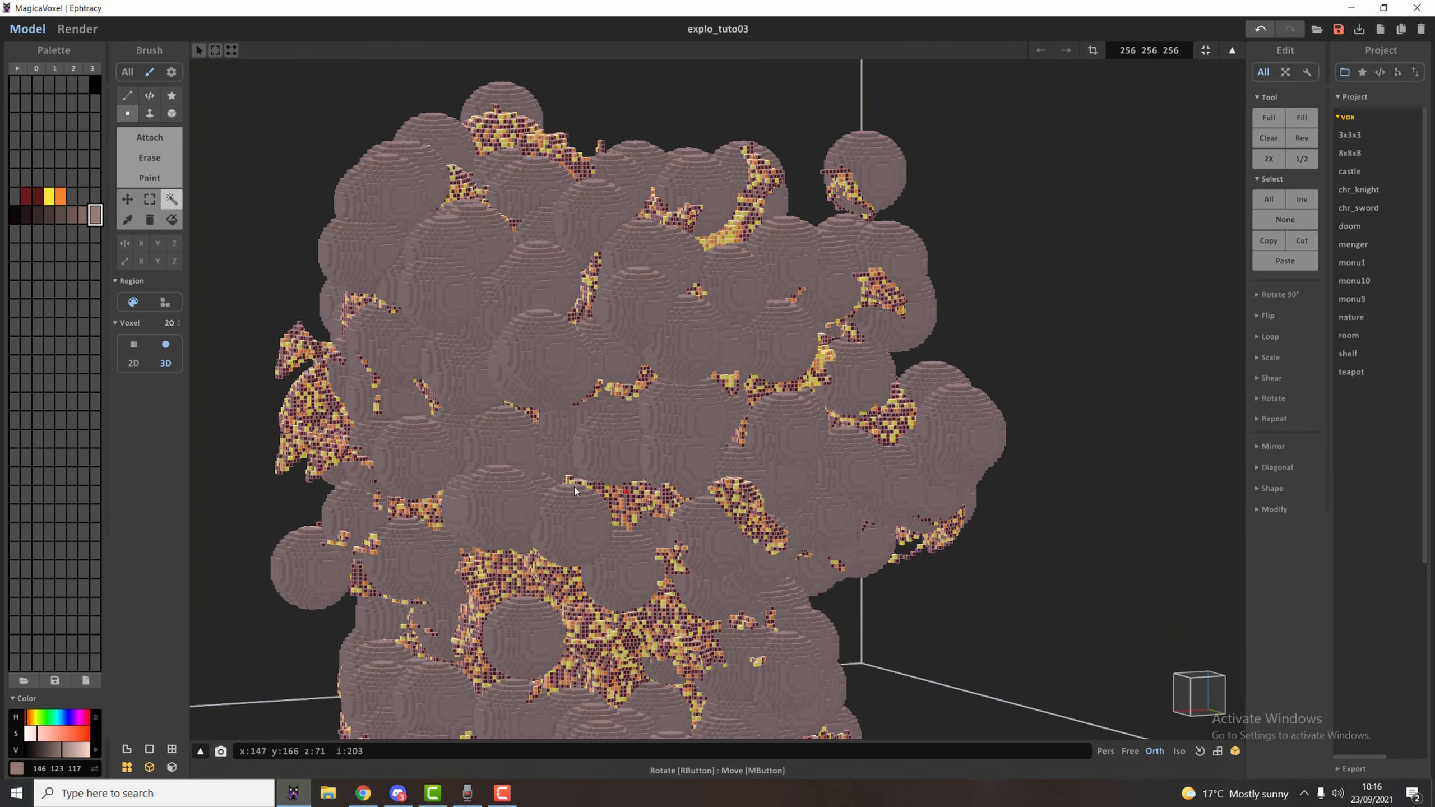
pyautogui.press('w')
pyautogui.click(158, 161)
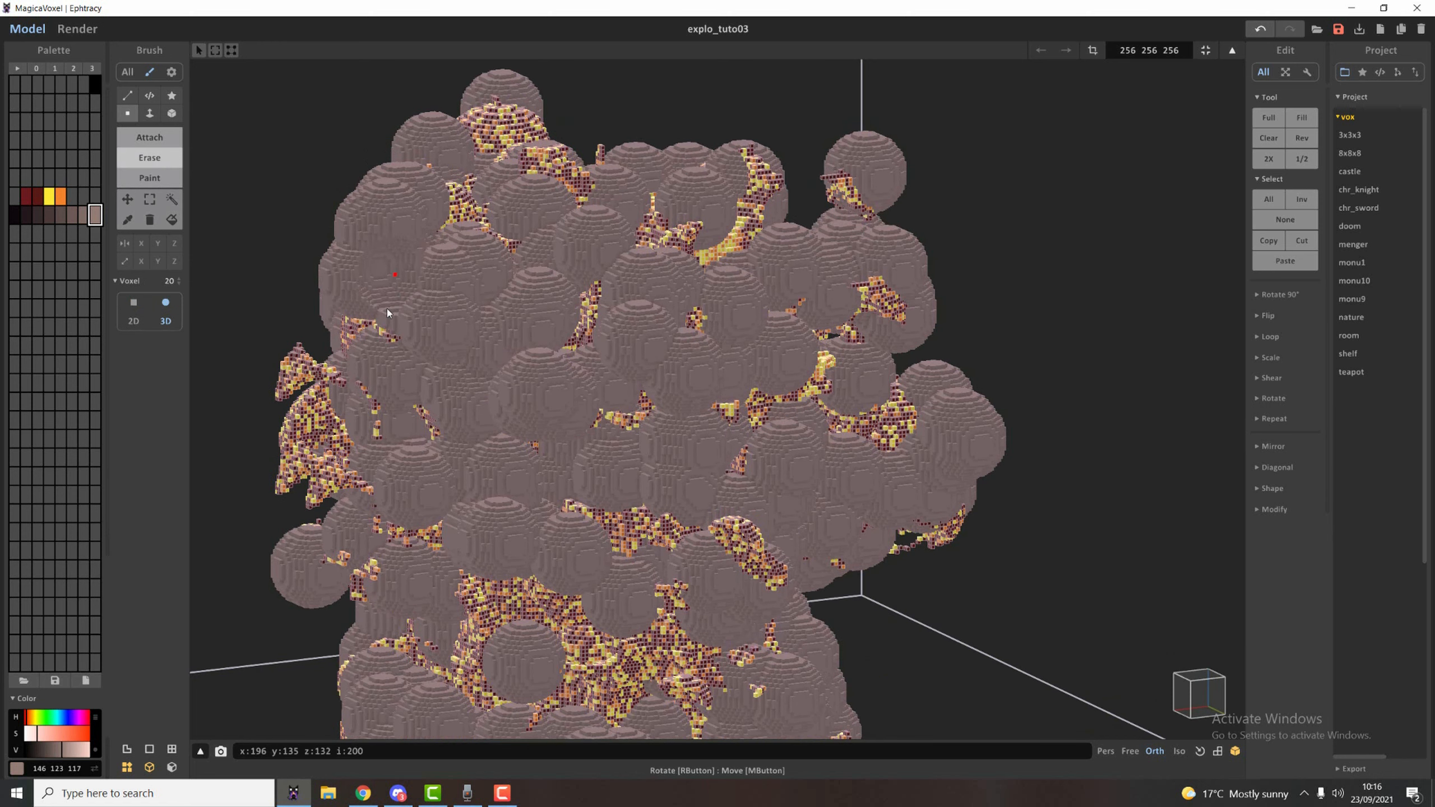
pyautogui.moveTo(612, 420)
pyautogui.mouseDown()
pyautogui.moveTo(648, 371)
pyautogui.moveTo(635, 360)
pyautogui.moveTo(704, 358)
pyautogui.moveTo(668, 328)
pyautogui.moveTo(683, 340)
pyautogui.moveTo(802, 322)
pyautogui.moveTo(831, 367)
pyautogui.moveTo(828, 500)
pyautogui.mouseUp()
pyautogui.hotkey('ctrl', 'z')
pyautogui.moveTo(535, 244); pyautogui.dragTo(518, 273)
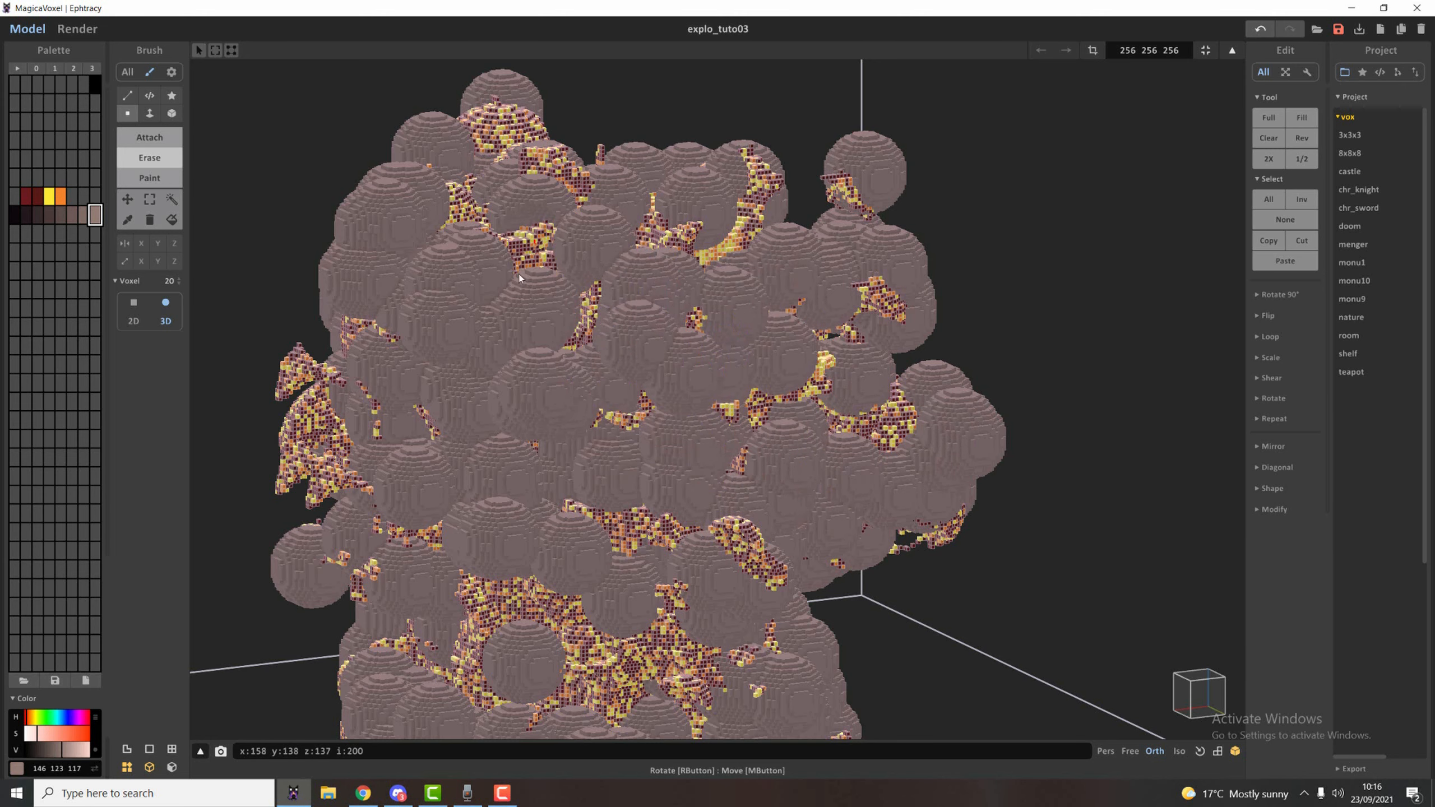
# Erase parts of the smoke spheres along the upper outer edge to expose more of the fiery core.
pyautogui.click(490, 318)
pyautogui.click(458, 258)
pyautogui.click(424, 312)
pyautogui.moveTo(355, 217); pyautogui.dragTo(337, 248, button='right')
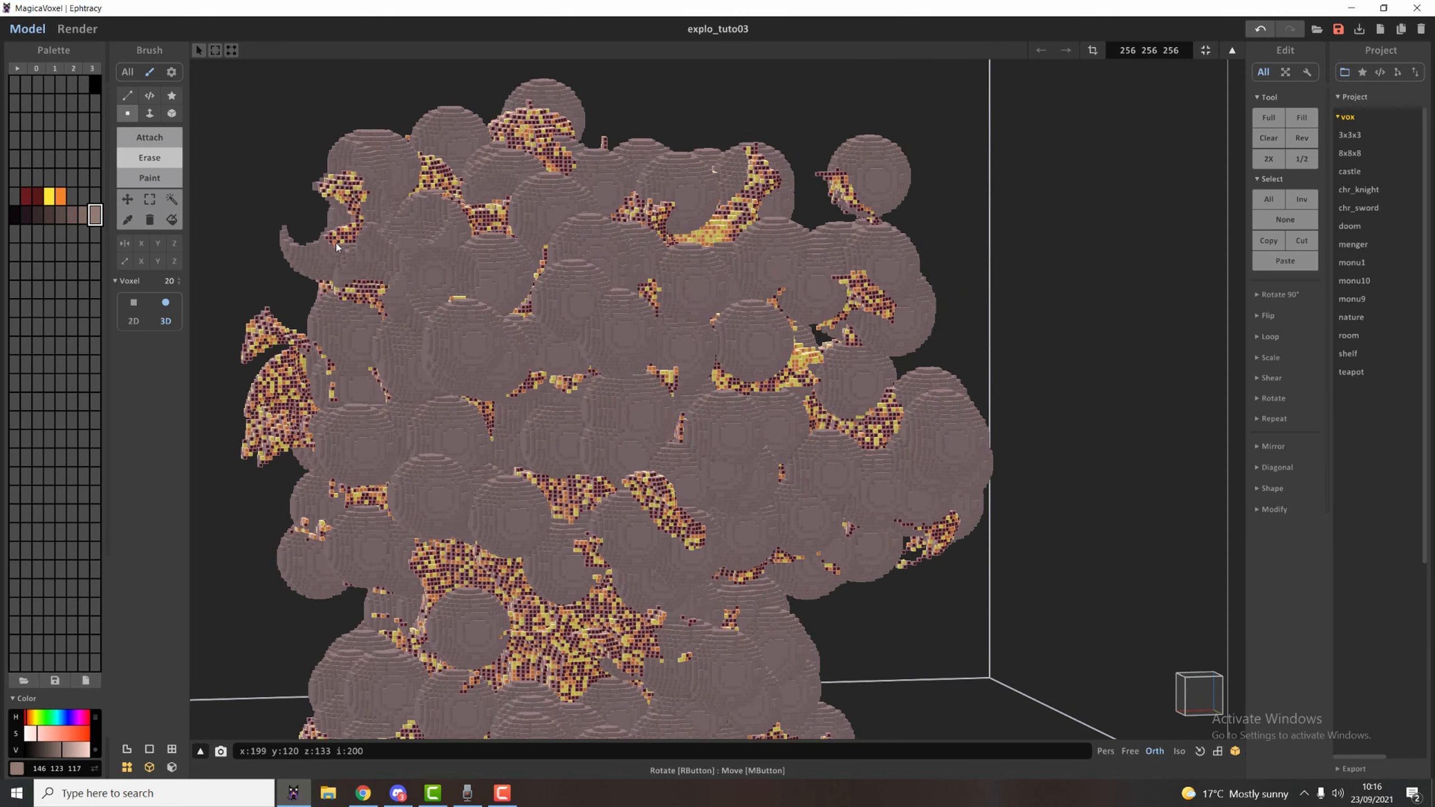
pyautogui.click(339, 277)
pyautogui.click(411, 372)
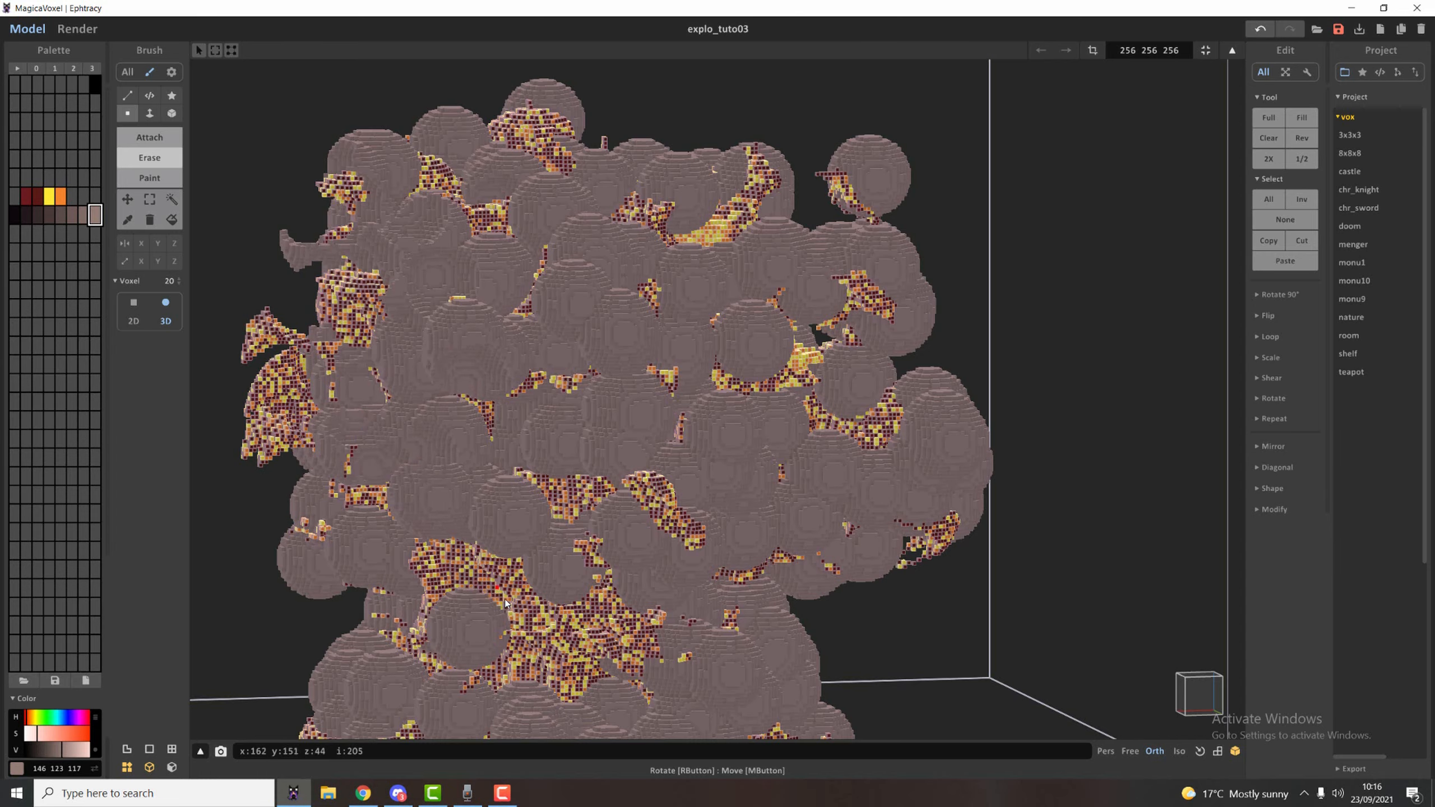
# Erase smoke around the foot of the explosion to uncover the fiery base on this side.
pyautogui.scroll(-3, 505, 599)
pyautogui.moveTo(506, 600); pyautogui.dragTo(719, 635, button='right')
pyautogui.click(692, 690)
pyautogui.click(748, 684)
pyautogui.click(735, 690)
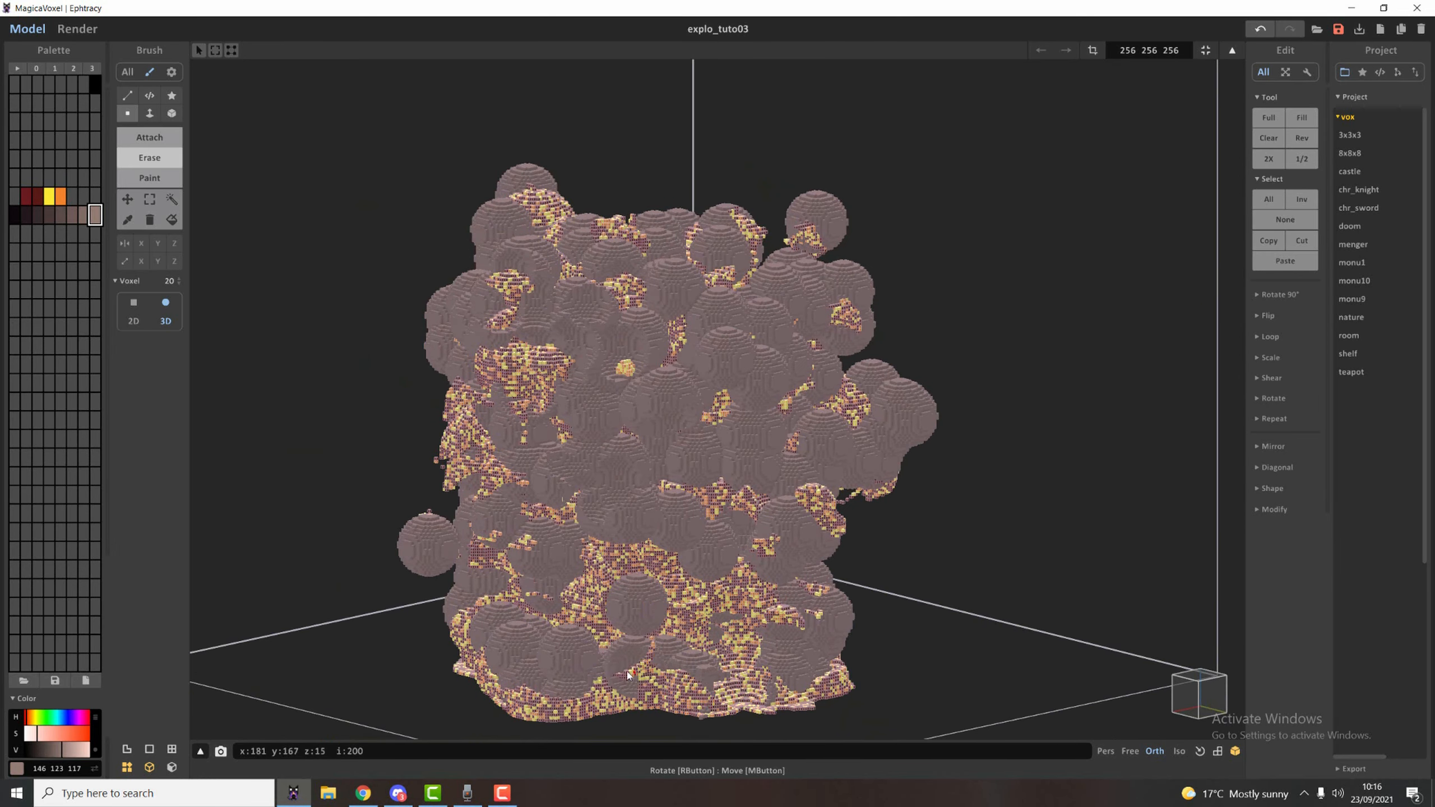
# Erase smoke from the lower body and base on the adjoining side to widen the fiery gaps.
pyautogui.click(501, 657)
pyautogui.moveTo(501, 657)
pyautogui.mouseDown(button='right')
pyautogui.moveTo(625, 601)
pyautogui.moveTo(870, 544)
pyautogui.mouseUp(button='right')
pyautogui.click(567, 592)
pyautogui.click(542, 588)
pyautogui.click(582, 618)
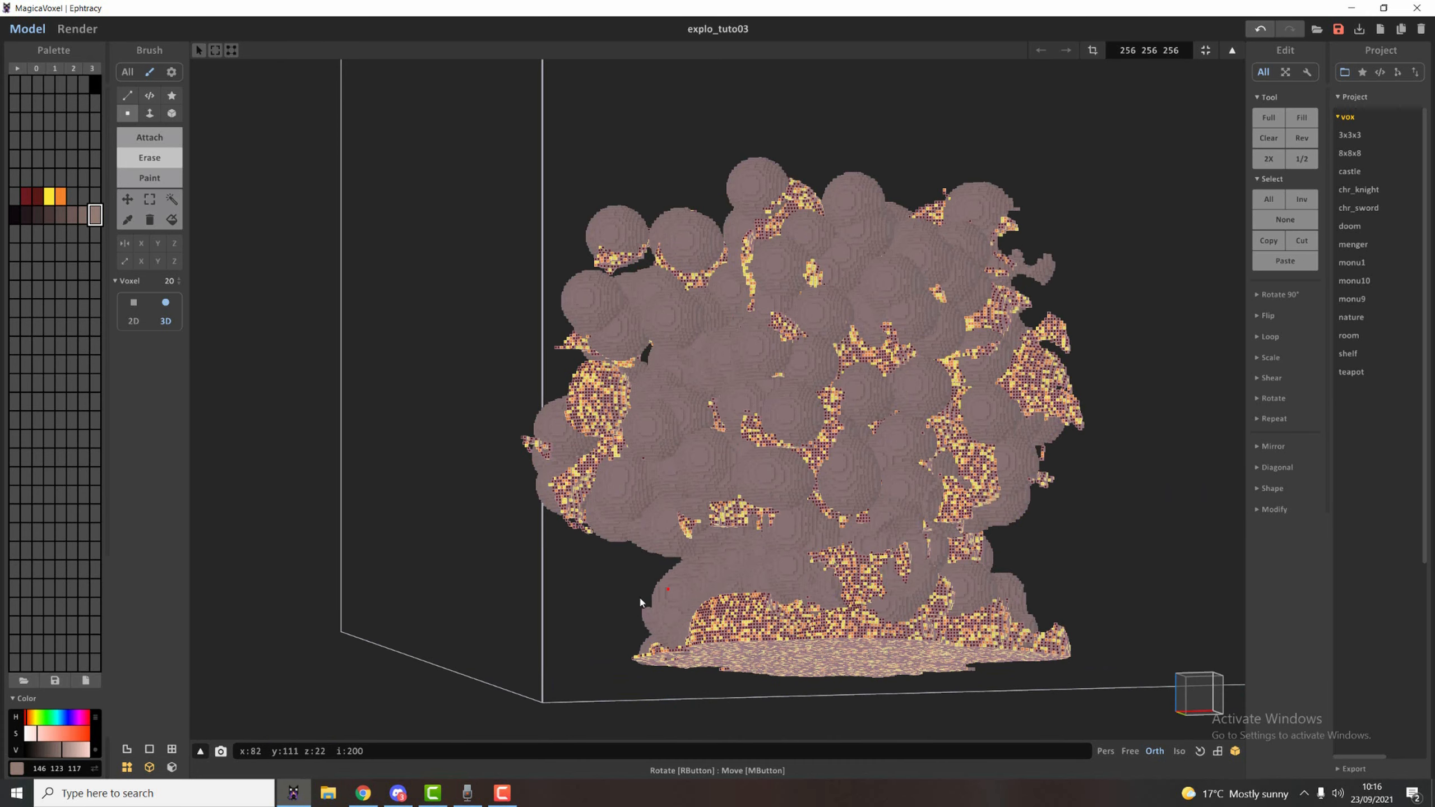
# Carve notches into the outer smoke lobes and scoop fiery openings out of the upper body on this side.
pyautogui.moveTo(640, 602); pyautogui.dragTo(699, 572, button='right')
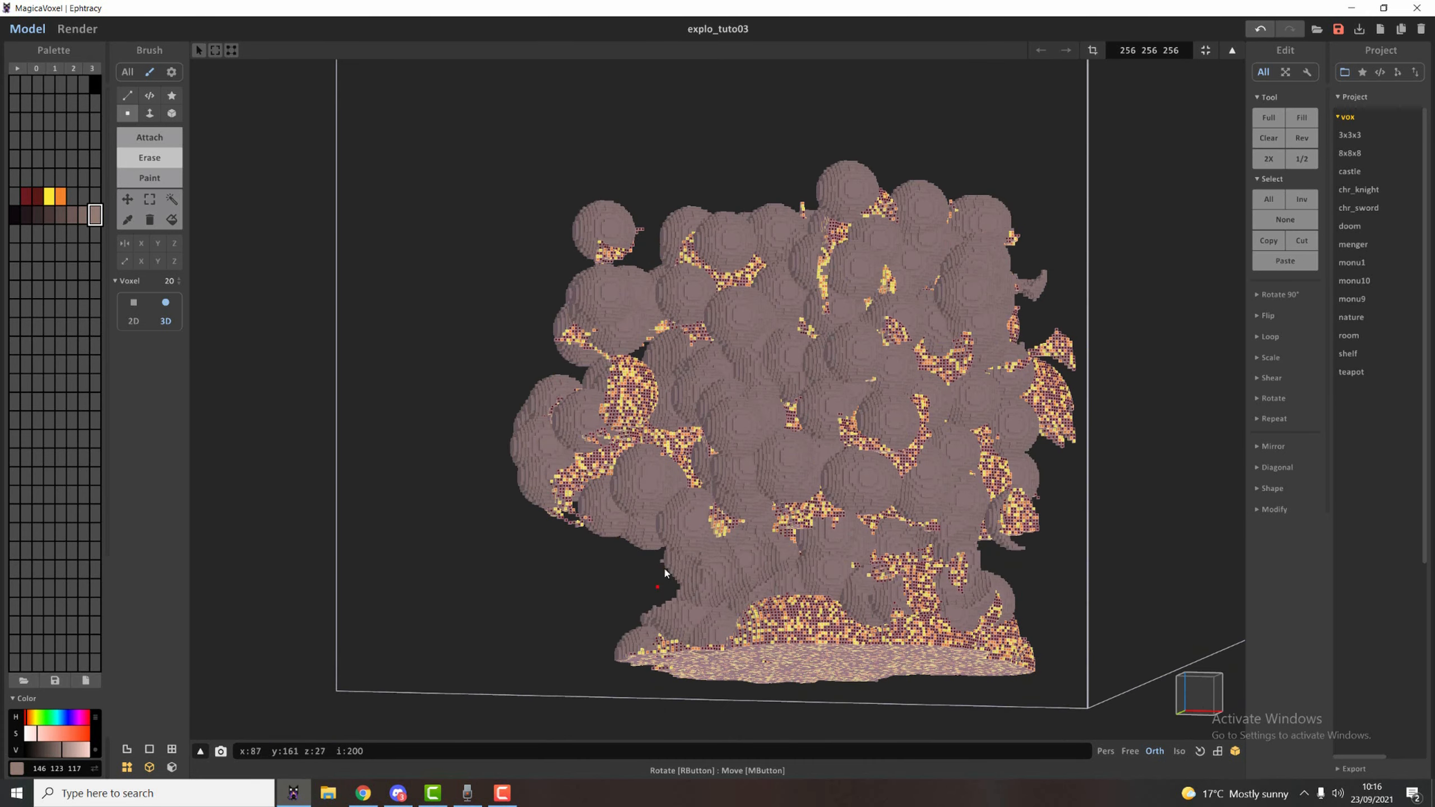
pyautogui.moveTo(588, 546); pyautogui.dragTo(529, 461, button='right')
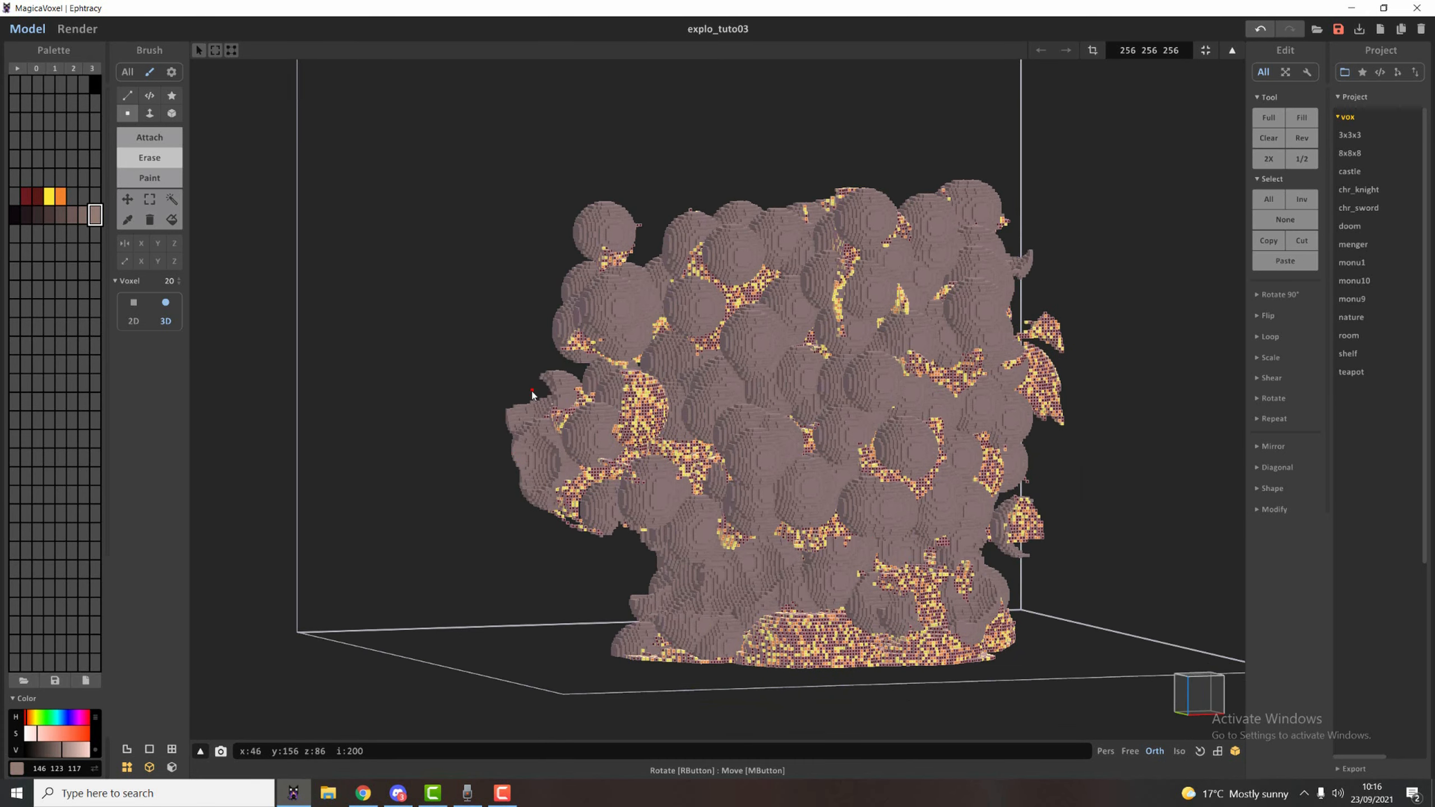
pyautogui.moveTo(706, 271)
pyautogui.mouseDown()
pyautogui.moveTo(770, 298)
pyautogui.moveTo(836, 362)
pyautogui.moveTo(878, 434)
pyautogui.mouseUp()
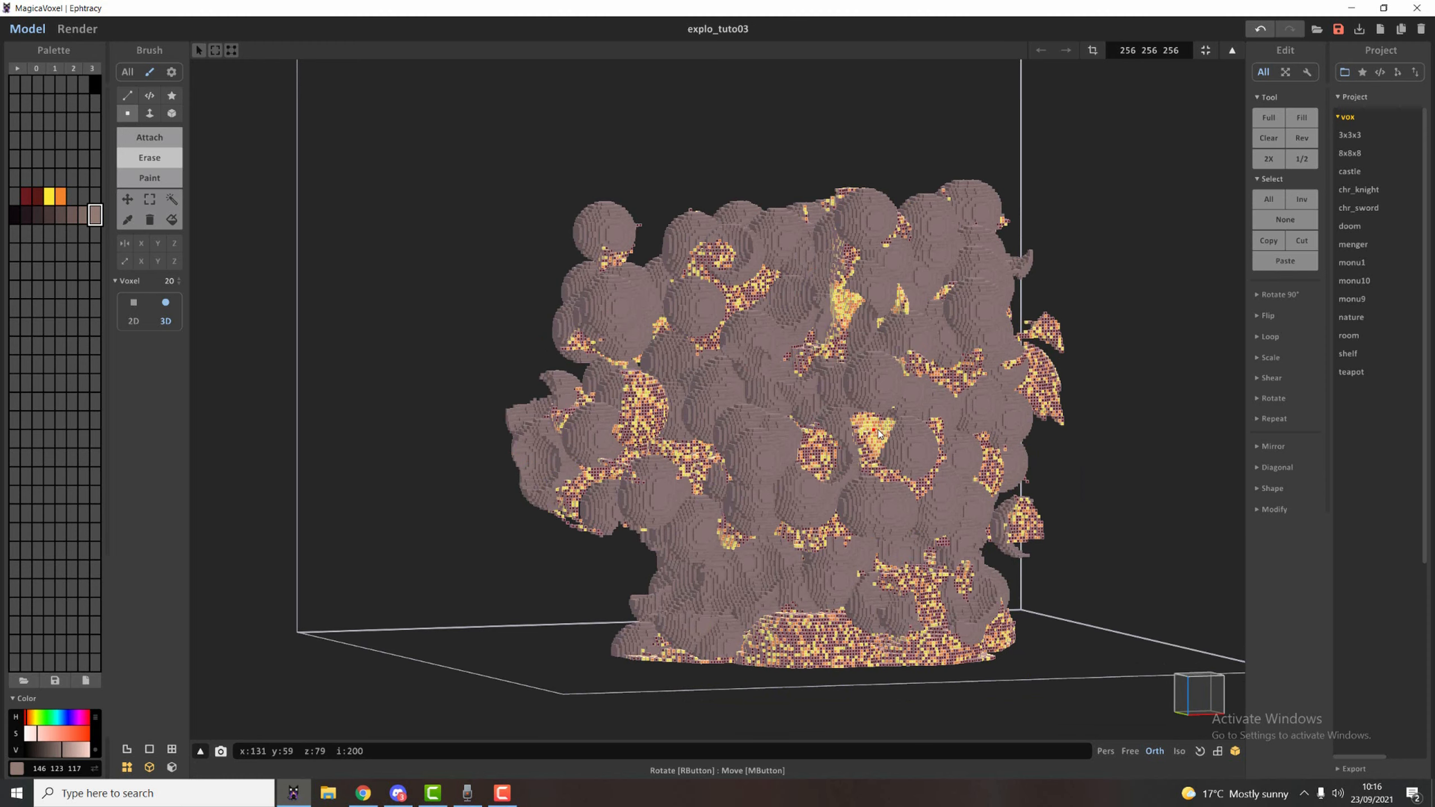
pyautogui.moveTo(978, 296); pyautogui.dragTo(789, 478, button='right')
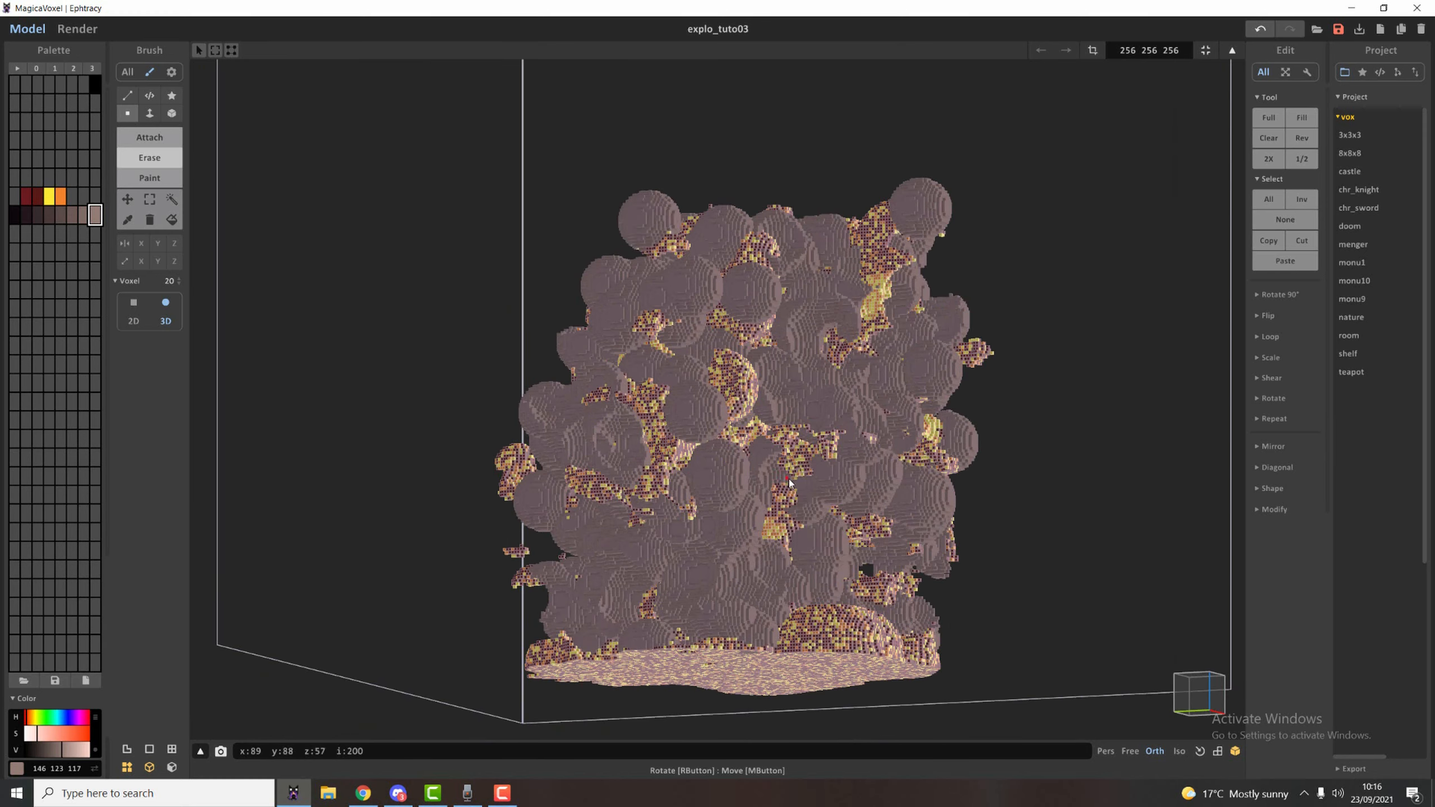
# Set the brush size to 40 in Attach mode and add large smoke spheres to the upper body and base.
pyautogui.moveTo(611, 269); pyautogui.dragTo(62, 260, button='right')
pyautogui.click(149, 137)
pyautogui.moveTo(171, 281); pyautogui.dragTo(173, 249)
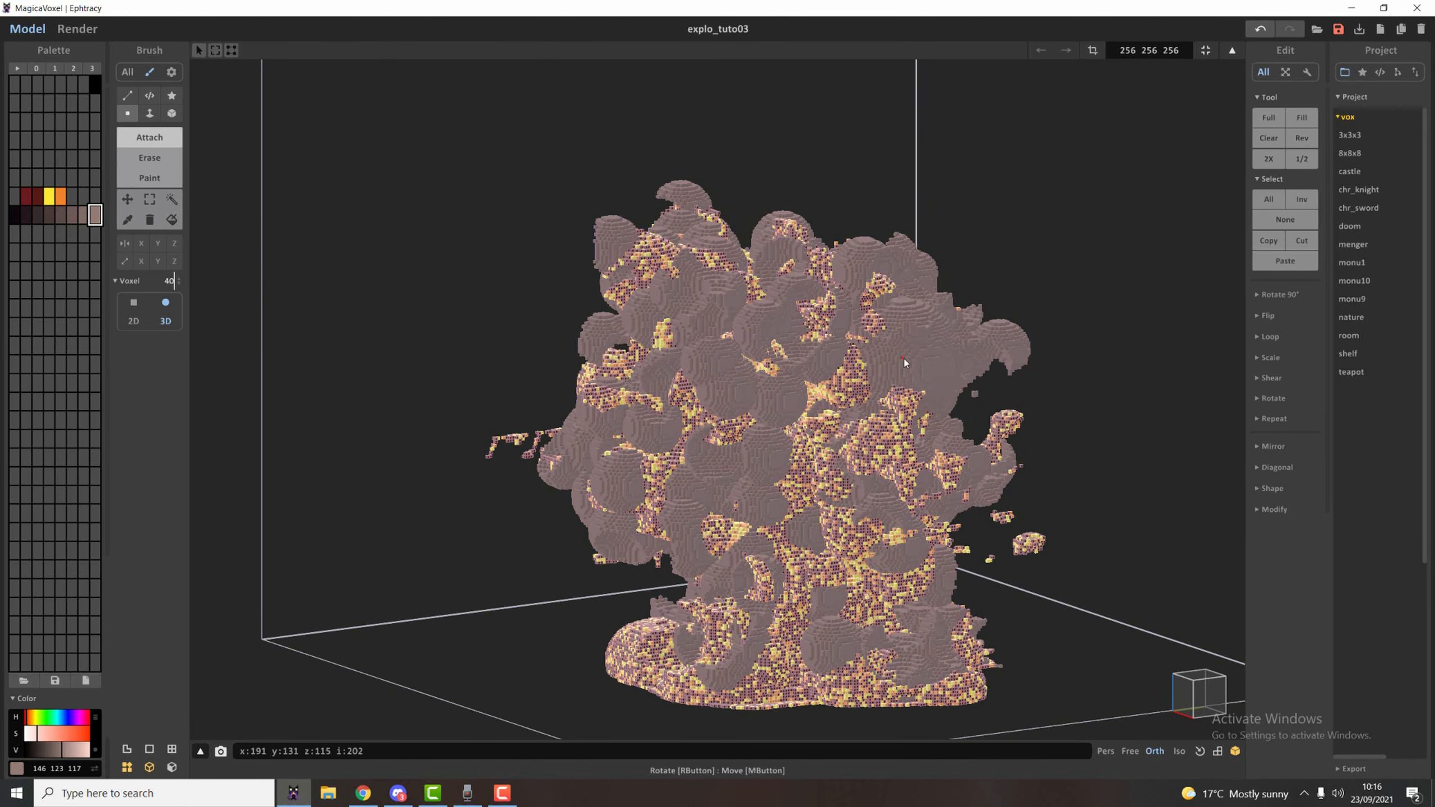
pyautogui.click(904, 343)
pyautogui.click(842, 610)
pyautogui.moveTo(658, 616); pyautogui.dragTo(983, 481, button='right')
# Try to erase smoke from the middle of the next side with the 40-voxel brush.
pyautogui.moveTo(743, 411); pyautogui.dragTo(768, 545, button='right')
pyautogui.hotkey('ctrl', 'z')
pyautogui.press('r')
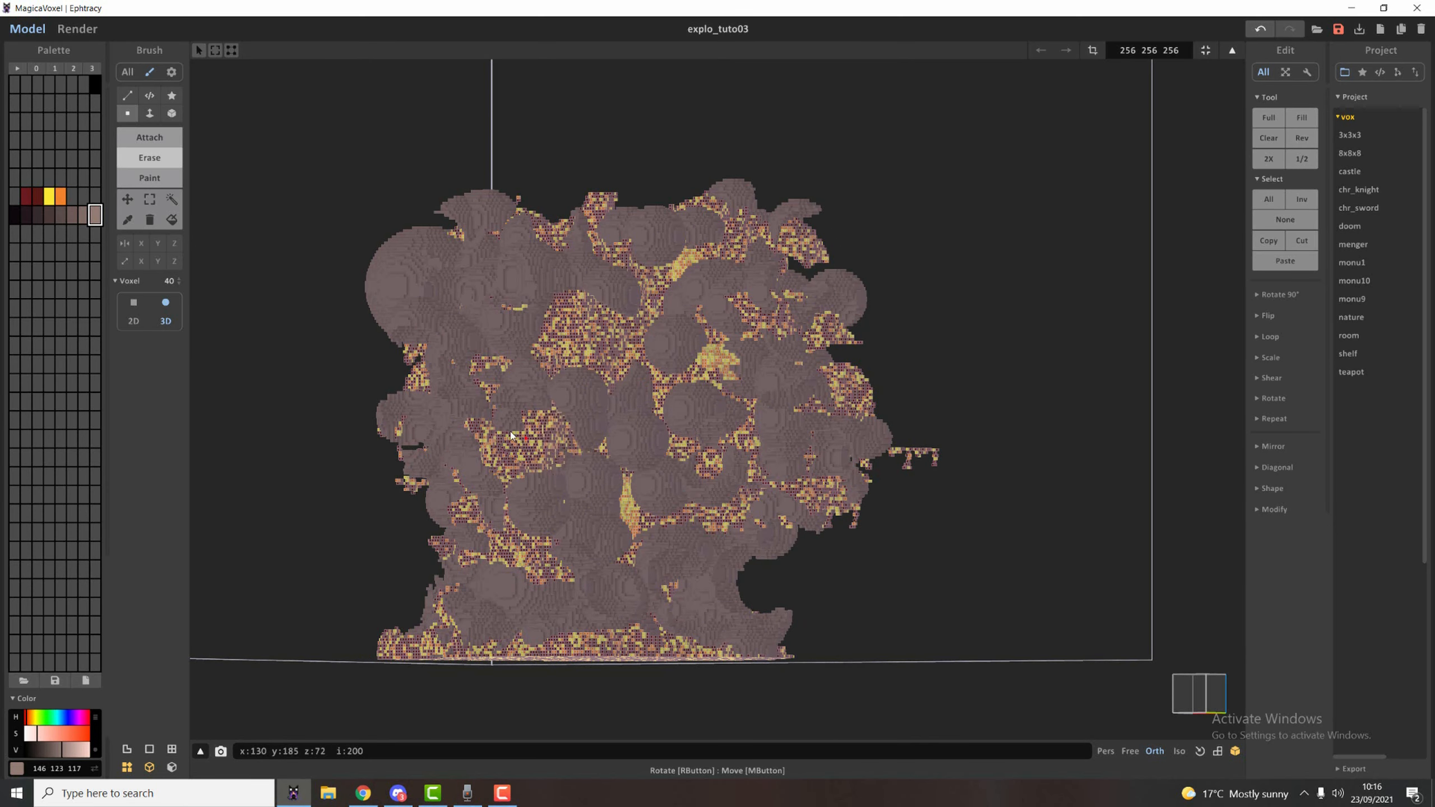
# Set the Erase brush size to 25 and carve fiery openings into the large smoke lobe and body.
pyautogui.click(169, 281)
pyautogui.write('10')
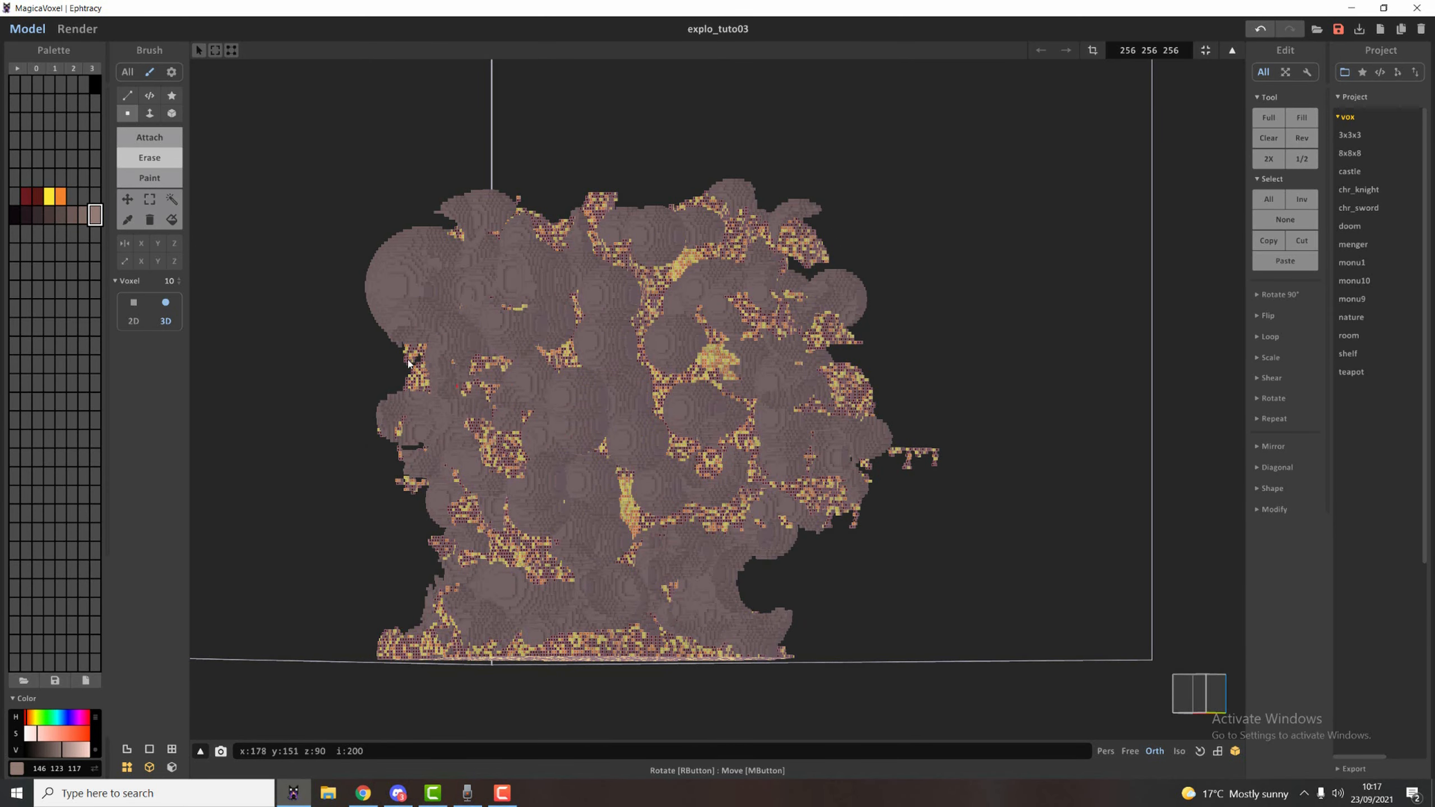
pyautogui.moveTo(170, 281); pyautogui.dragTo(170, 257)
pyautogui.moveTo(453, 281); pyautogui.dragTo(672, 334, button='right')
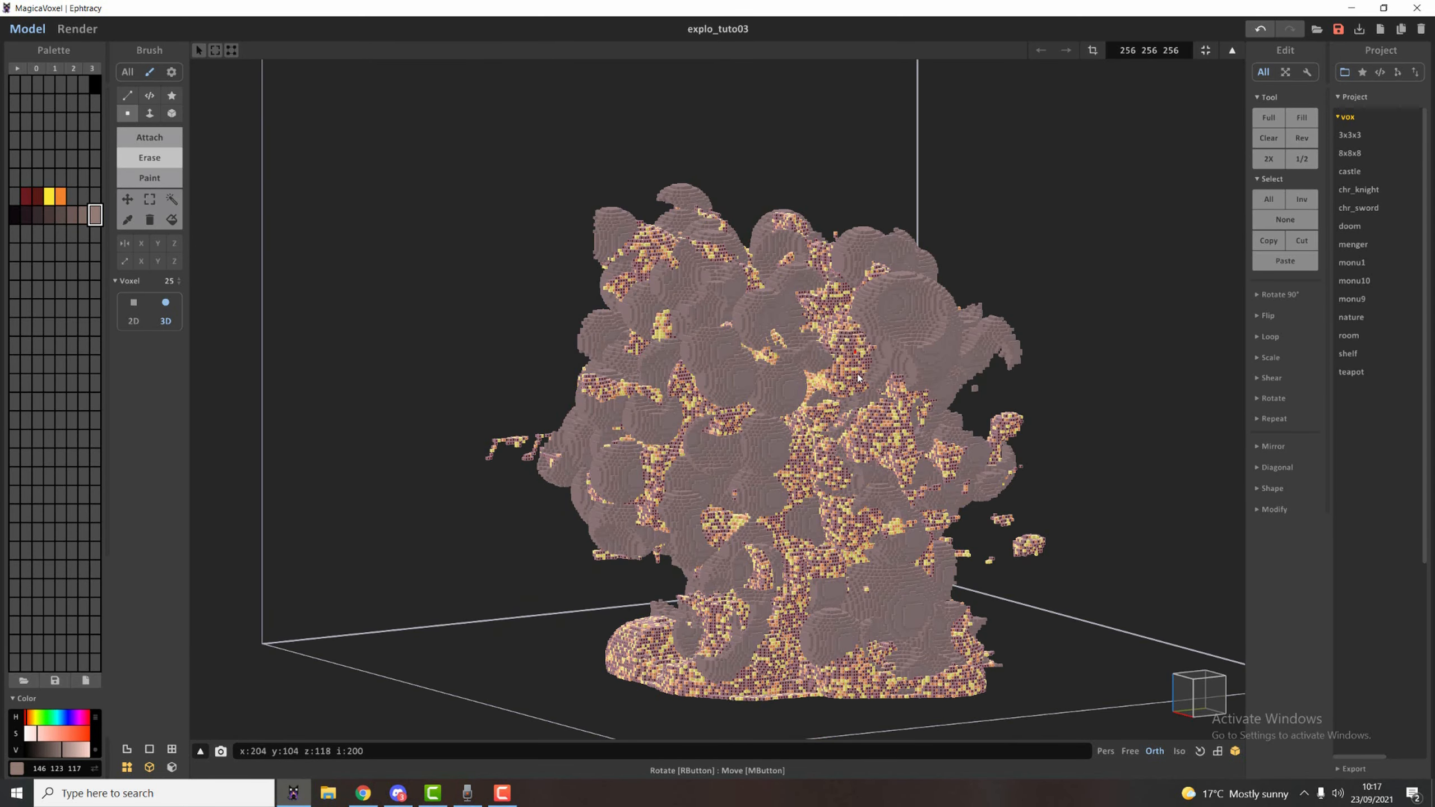
pyautogui.moveTo(860, 378); pyautogui.dragTo(772, 362, button='right')
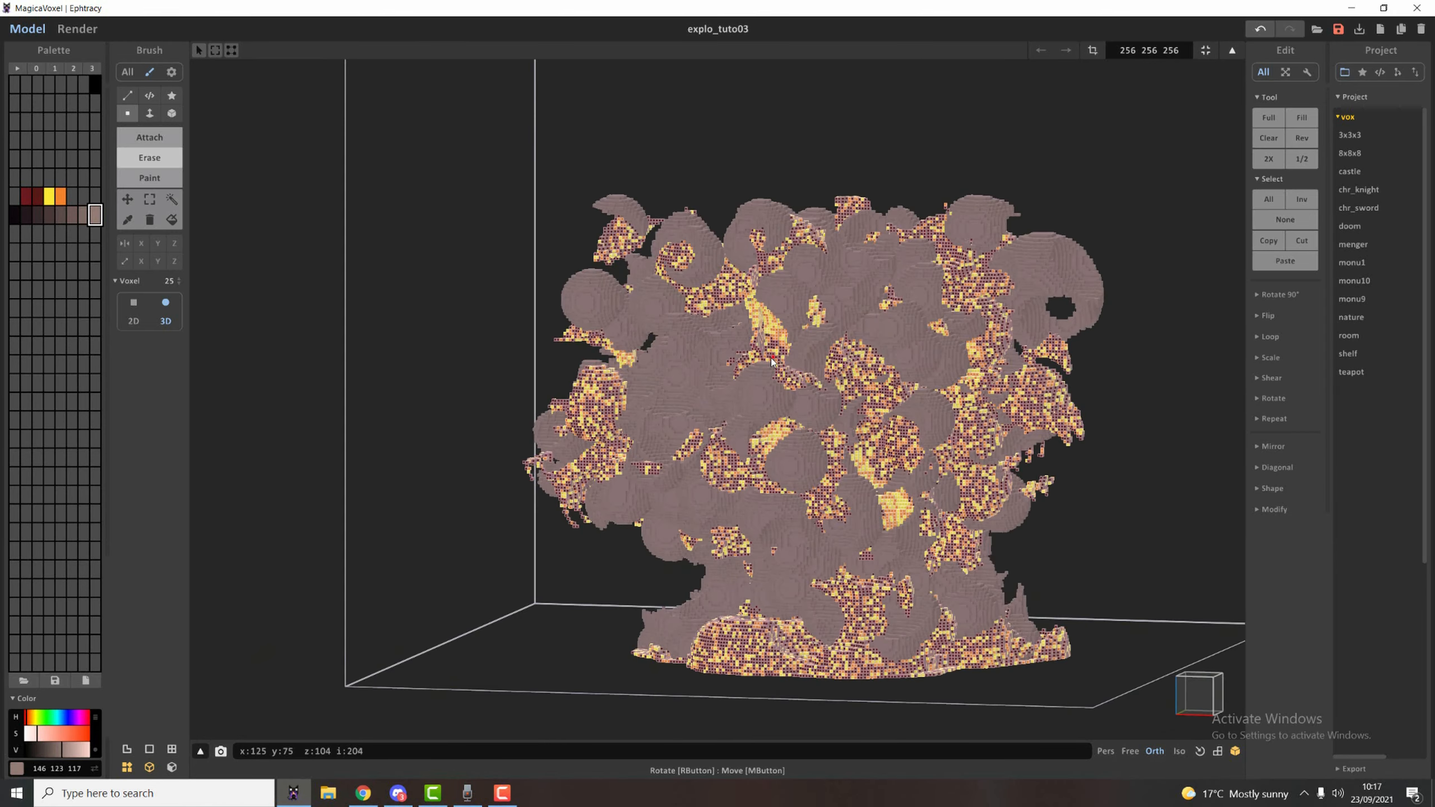
pyautogui.click(771, 362)
# Set the brush size to 15 and attach small smoke spheres over the exposed fiery patches on the upper side.
pyautogui.click(169, 282)
pyautogui.write('641')
pyautogui.moveTo(910, 381); pyautogui.dragTo(790, 339, button='right')
pyautogui.press('t')
pyautogui.click(931, 341)
pyautogui.click(928, 288)
pyautogui.click(931, 400)
pyautogui.moveTo(931, 430); pyautogui.dragTo(762, 545, button='right')
# Attach further small smoke spheres around the middle and lower body to break up the fiery areas.
pyautogui.click(695, 514)
pyautogui.click(745, 429)
pyautogui.moveTo(745, 430)
pyautogui.mouseDown(button='right')
pyautogui.moveTo(622, 468)
pyautogui.moveTo(604, 452)
pyautogui.moveTo(593, 479)
pyautogui.moveTo(928, 677)
pyautogui.moveTo(810, 643)
pyautogui.mouseUp(button='right')
pyautogui.click(632, 401)
pyautogui.click(645, 464)
pyautogui.press('r')
pyautogui.press('r')
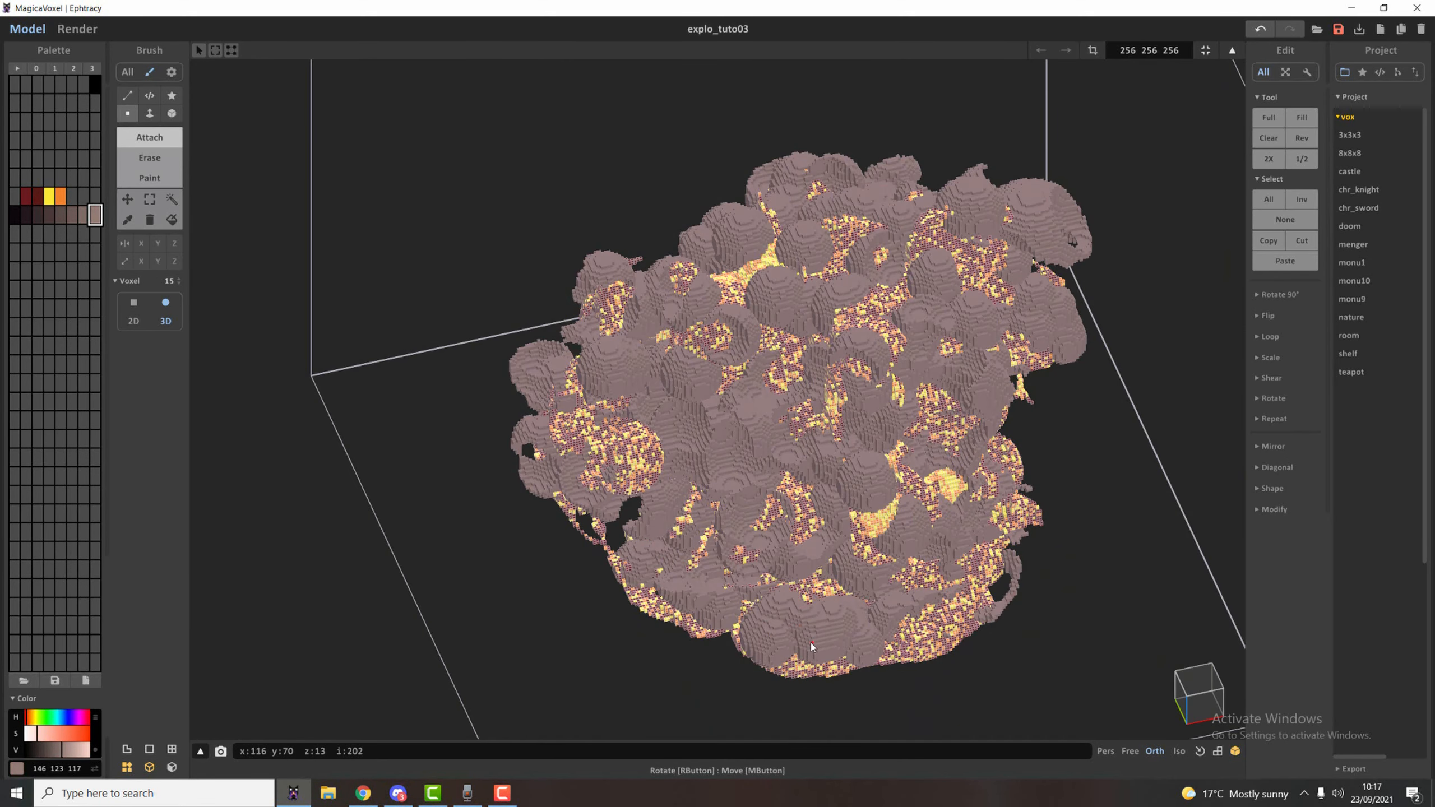
# Render the whole explosion to check the glow and smoke coverage, then return to modelling.
pyautogui.moveTo(780, 554); pyautogui.dragTo(746, 334, button='right')
pyautogui.moveTo(460, 305); pyautogui.dragTo(476, 308, button='right')
pyautogui.press('Tab')
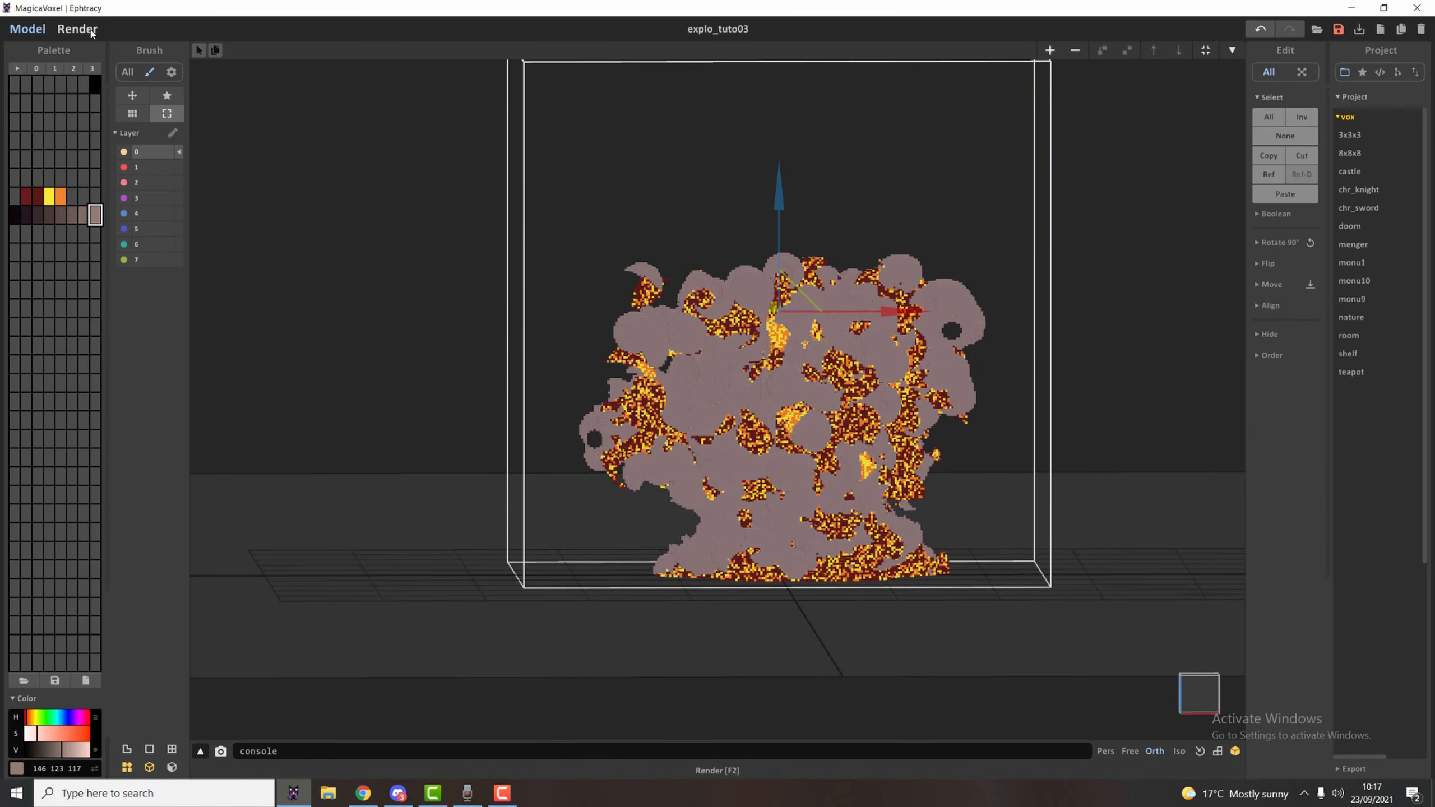
pyautogui.click(77, 28)
pyautogui.scroll(2, 761, 452)
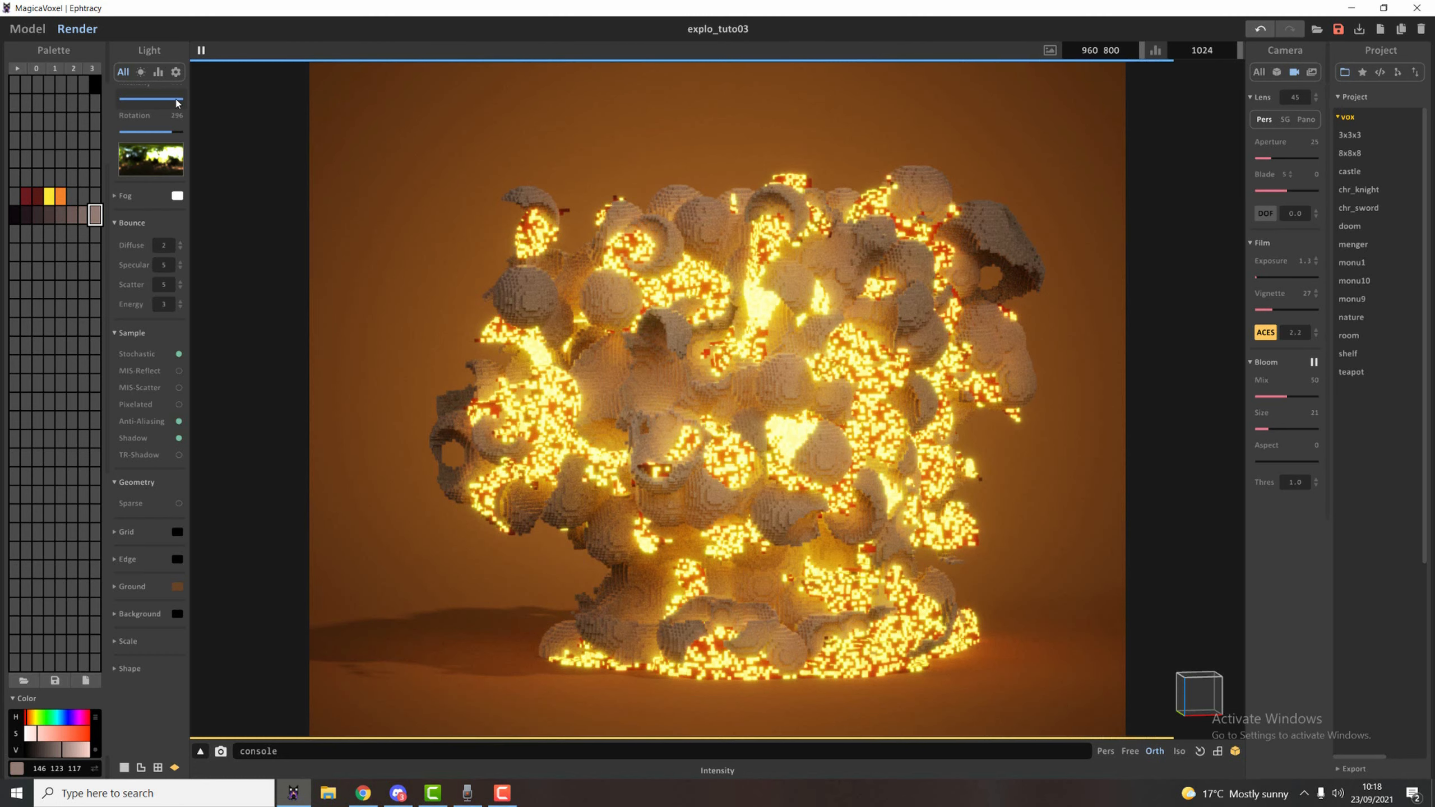
pyautogui.click(31, 30)
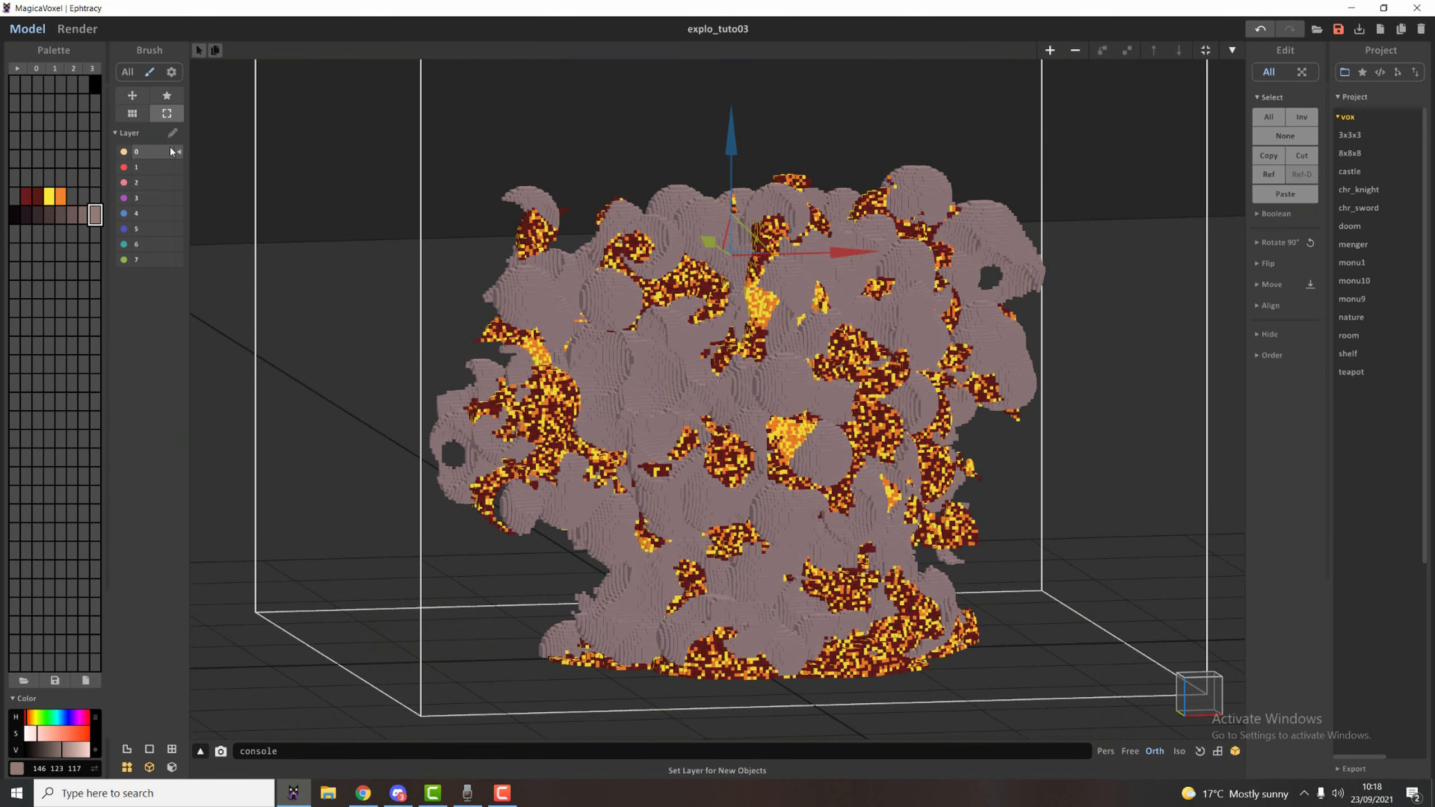
# Select all smoke voxels by colour and recolour them with a mix of the palette row's near-black to grey-brown shades.
pyautogui.press('w')
pyautogui.press('Tab')
pyautogui.press('w')
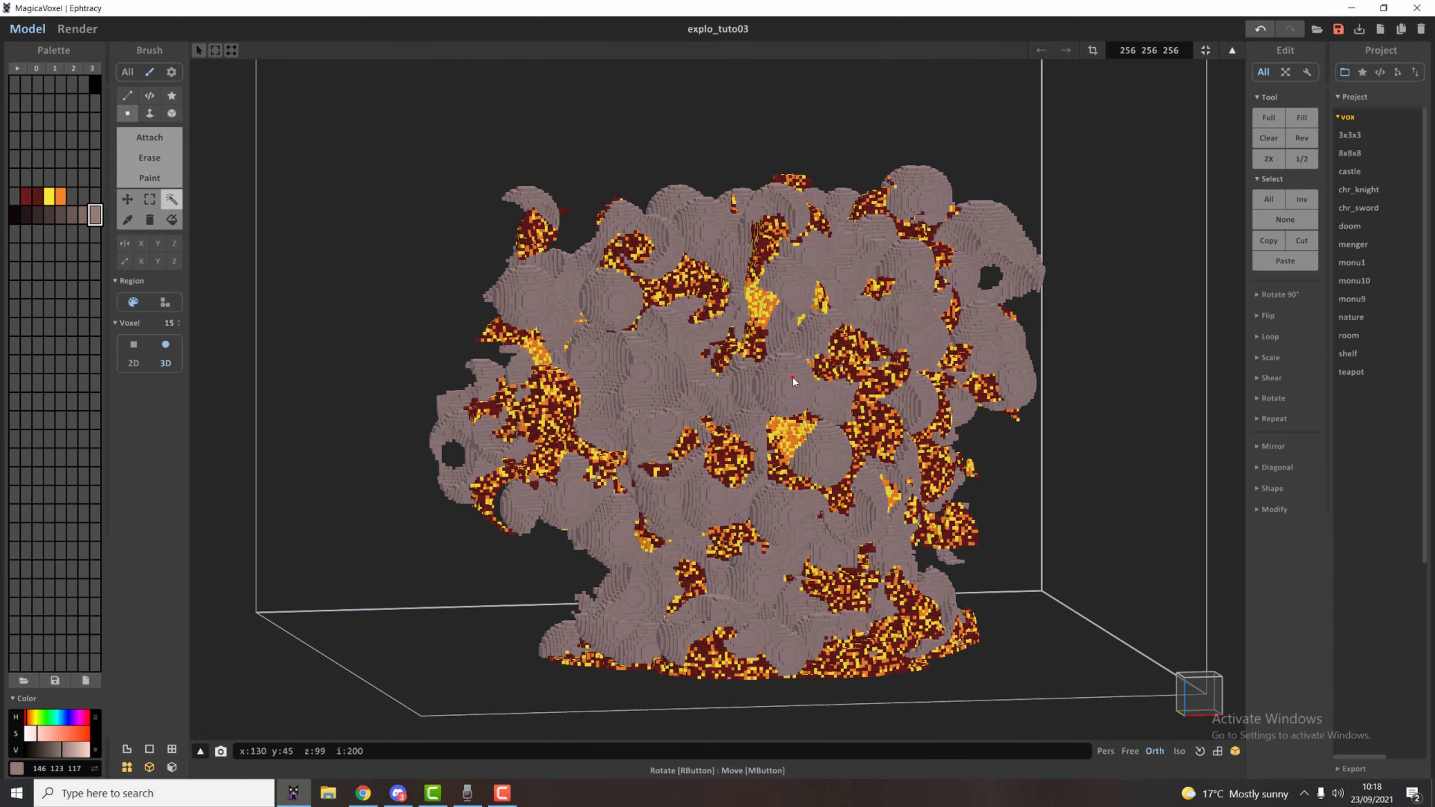
pyautogui.click(793, 381)
pyautogui.click(25, 215)
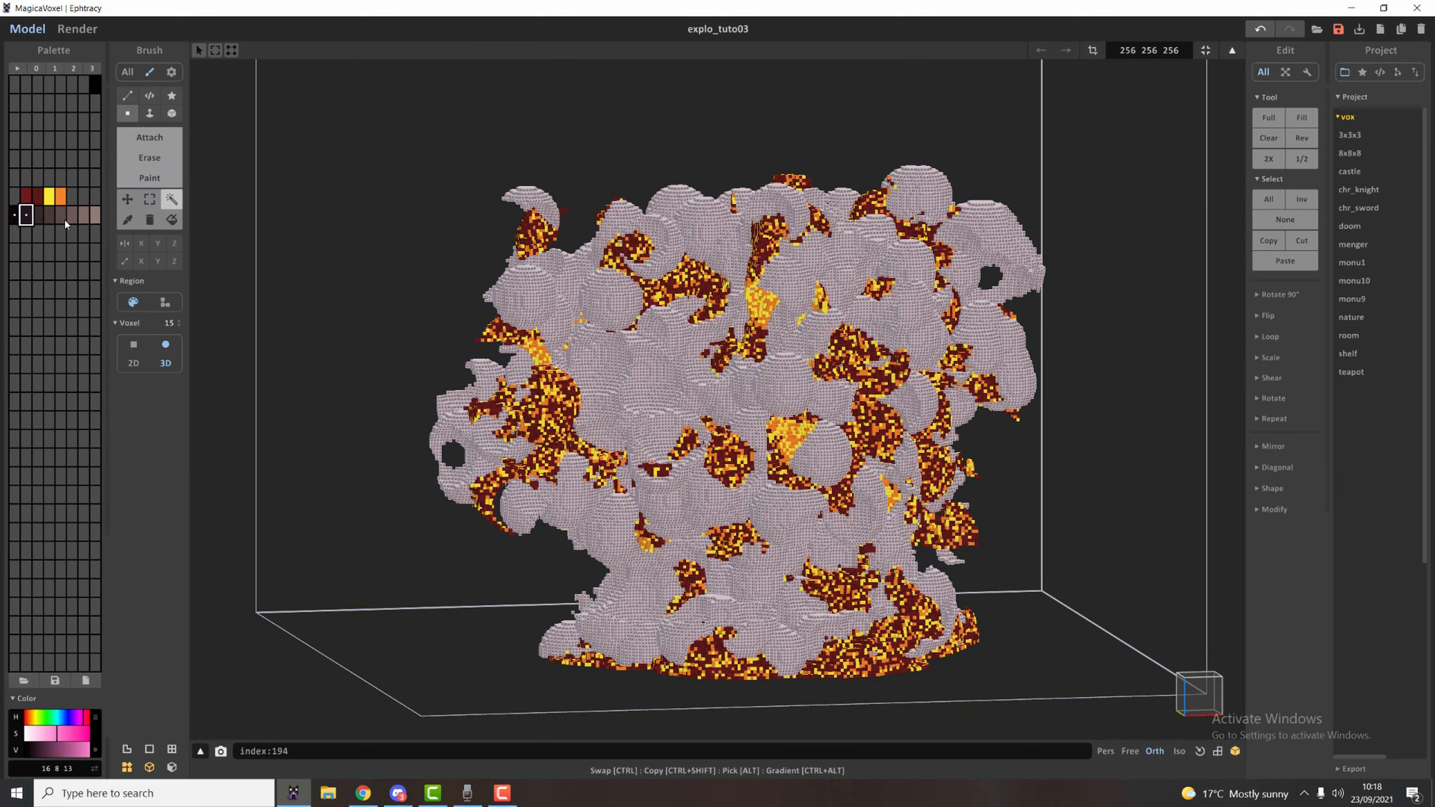
pyautogui.rightClick(93, 219)
pyautogui.click(116, 279)
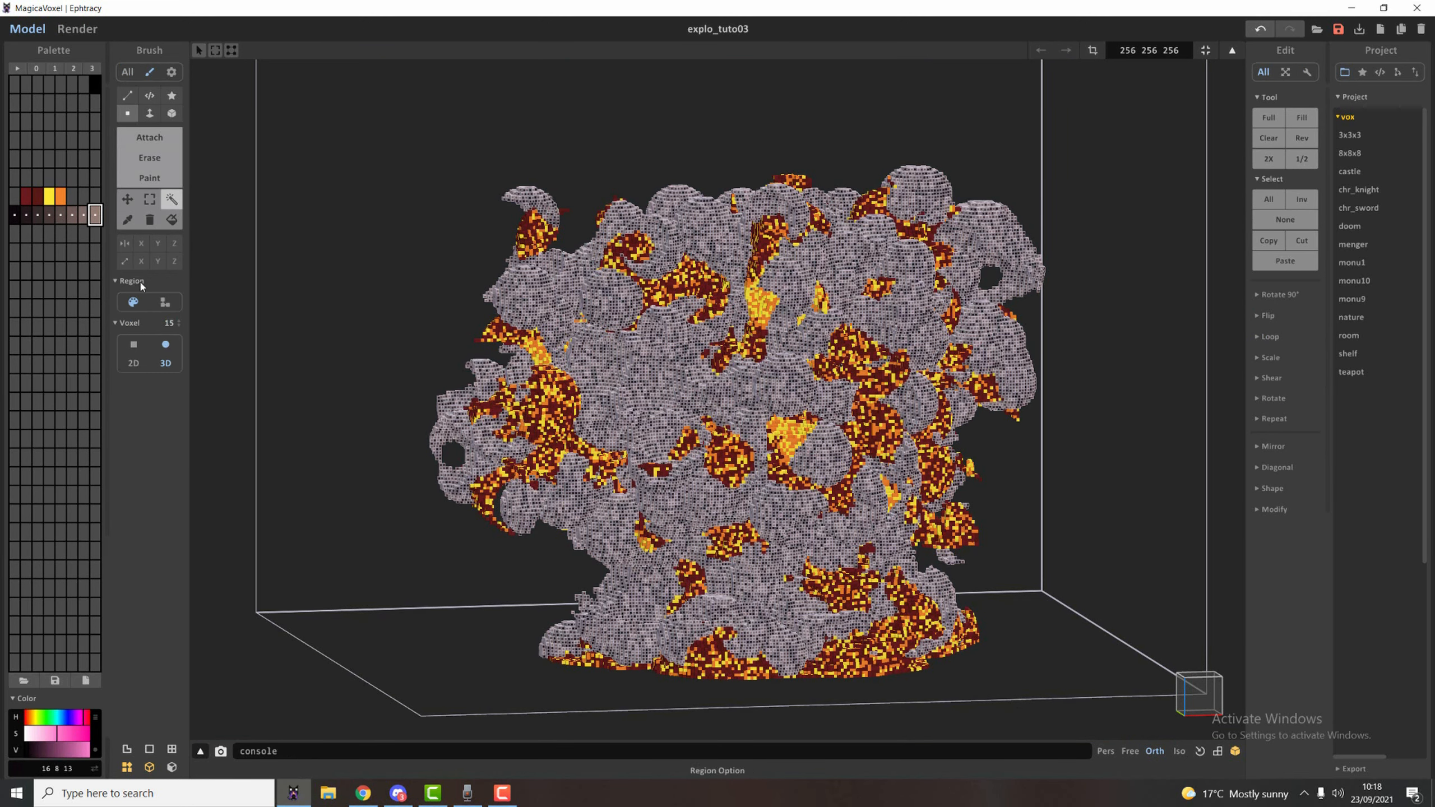
# Render the explosion to check the mixed smoke colours.
pyautogui.click(78, 28)
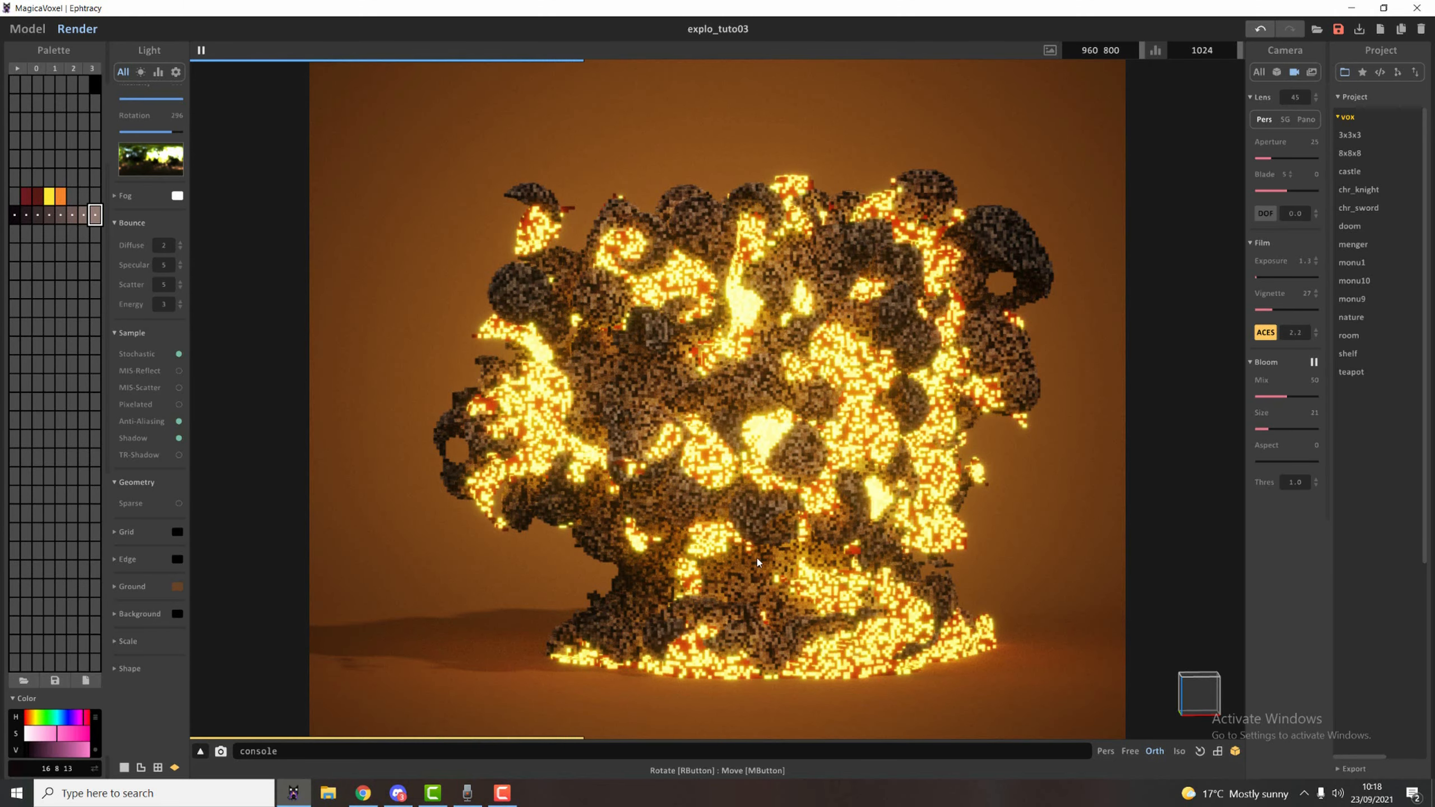
pyautogui.moveTo(758, 562)
pyautogui.mouseDown(button='right')
pyautogui.moveTo(788, 534)
pyautogui.moveTo(760, 469)
pyautogui.mouseUp(button='right')
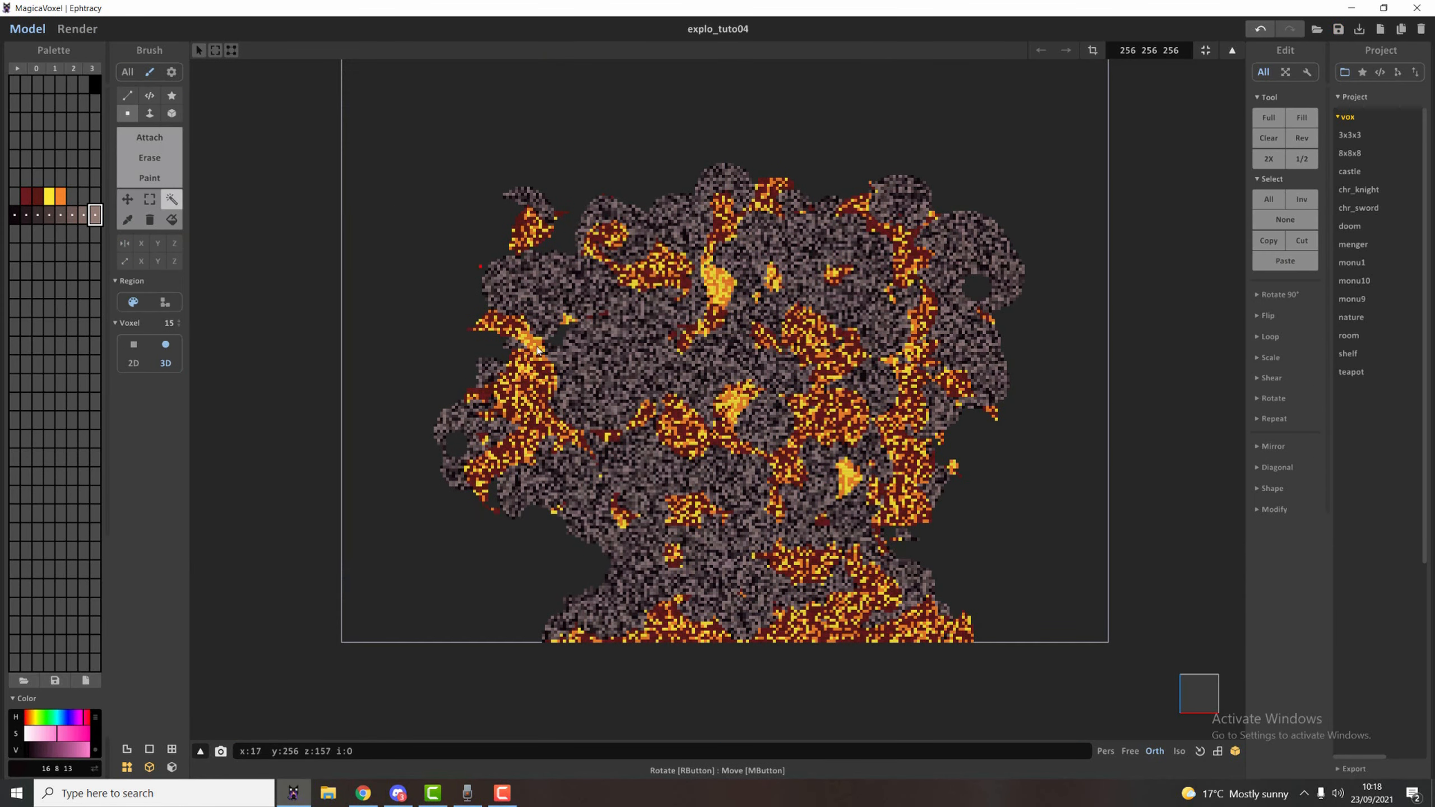
# Select box-shaped portions of the explosion's upper body with the marquee and shift them to break up the silhouette.
pyautogui.click(149, 199)
pyautogui.moveTo(388, 153); pyautogui.dragTo(733, 561)
pyautogui.keyDown('ctrl'); pyautogui.moveTo(732, 282); pyautogui.dragTo(745, 267); pyautogui.keyUp('ctrl')
pyautogui.moveTo(569, 510); pyautogui.dragTo(836, 570)
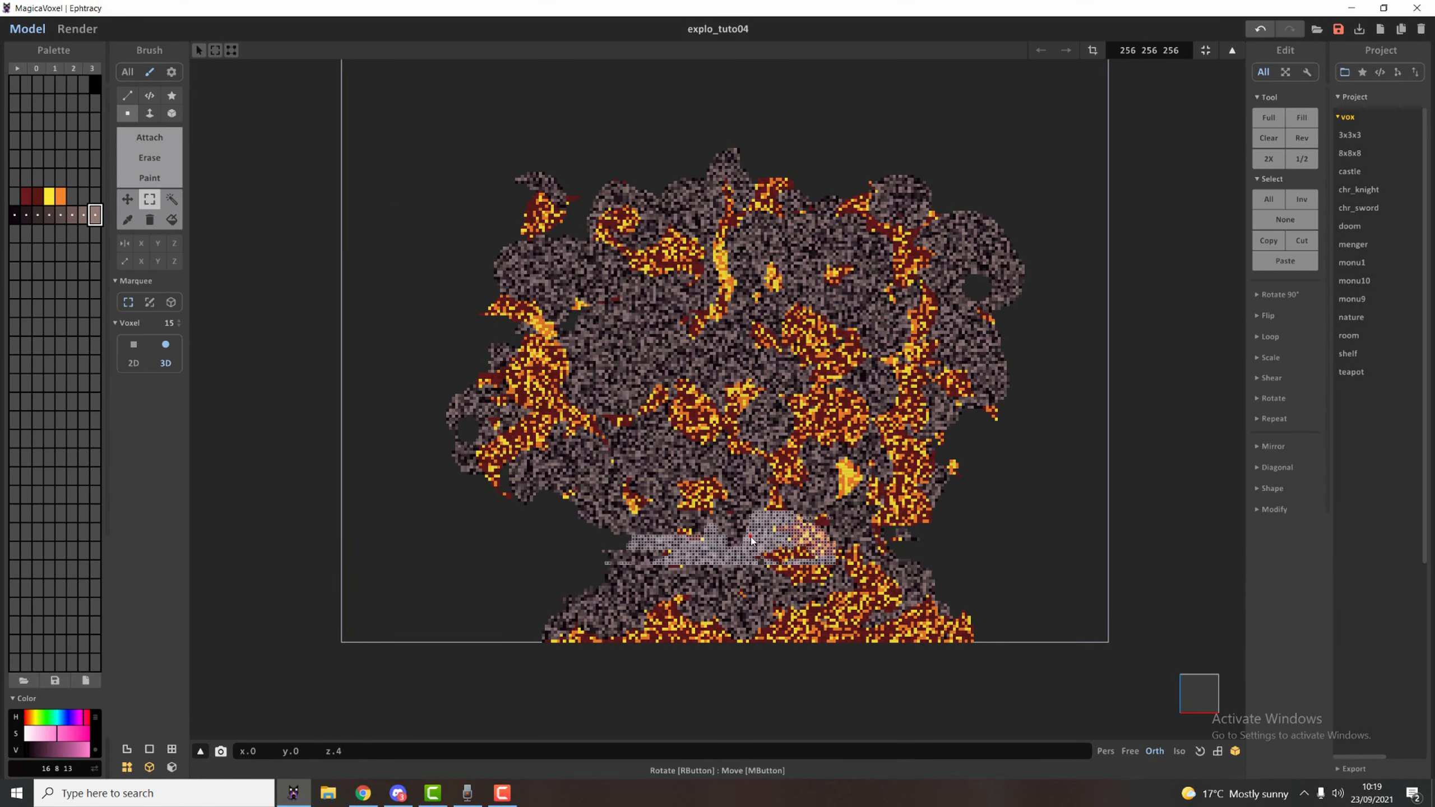
pyautogui.moveTo(426, 134); pyautogui.dragTo(748, 339)
pyautogui.keyDown('ctrl'); pyautogui.moveTo(717, 317); pyautogui.dragTo(754, 317); pyautogui.keyUp('ctrl')
# Shift marquee-selected blocks on both flanks of the explosion outward and downward for a more irregular shape.
pyautogui.moveTo(521, 340); pyautogui.dragTo(695, 464)
pyautogui.keyDown('ctrl'); pyautogui.keyDown('shift'); pyautogui.moveTo(628, 401); pyautogui.dragTo(572, 365); pyautogui.keyUp('shift'); pyautogui.keyUp('ctrl')
pyautogui.moveTo(852, 406); pyautogui.dragTo(971, 573)
pyautogui.keyDown('ctrl'); pyautogui.keyDown('shift'); pyautogui.moveTo(916, 488); pyautogui.dragTo(956, 519); pyautogui.keyUp('shift'); pyautogui.keyUp('ctrl')
pyautogui.moveTo(868, 300); pyautogui.dragTo(1014, 435)
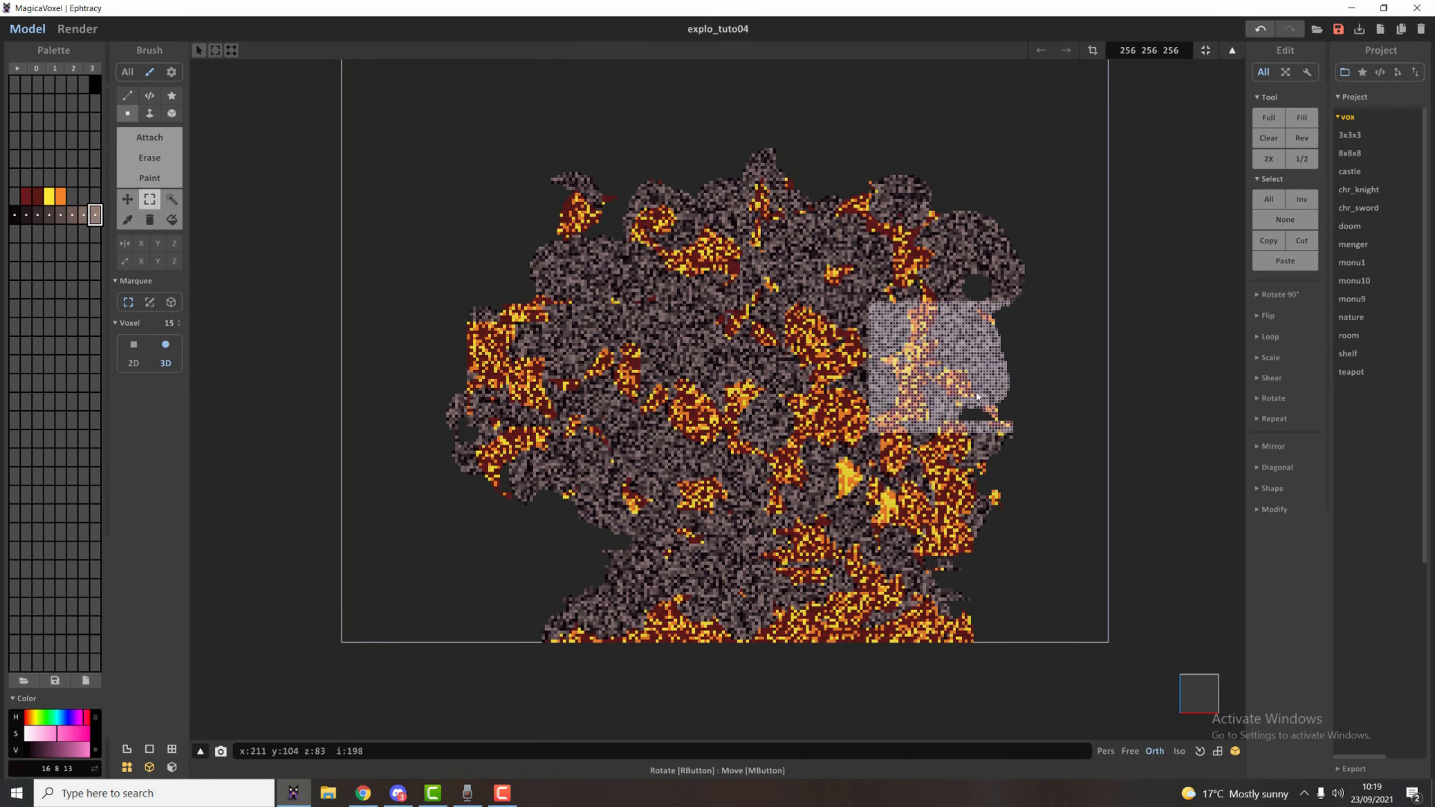
pyautogui.keyDown('ctrl'); pyautogui.keyDown('shift'); pyautogui.moveTo(940, 367); pyautogui.dragTo(961, 418); pyautogui.keyUp('shift'); pyautogui.keyUp('ctrl')
# Offset larger marquee-selected blocks of the explosion's upper body to raise and reshape the top.
pyautogui.moveTo(429, 135); pyautogui.dragTo(773, 530)
pyautogui.keyDown('ctrl'); pyautogui.moveTo(622, 339); pyautogui.dragTo(656, 314); pyautogui.keyUp('ctrl')
pyautogui.moveTo(601, 554); pyautogui.dragTo(836, 616)
pyautogui.moveTo(829, 104); pyautogui.dragTo(1042, 386)
pyautogui.keyDown('ctrl'); pyautogui.moveTo(932, 271); pyautogui.dragTo(870, 238); pyautogui.keyUp('ctrl')
# Erase chunks from the flat fiery top and the sides to soften the cut edges left by the shifted blocks.
pyautogui.moveTo(881, 248); pyautogui.dragTo(769, 306, button='right')
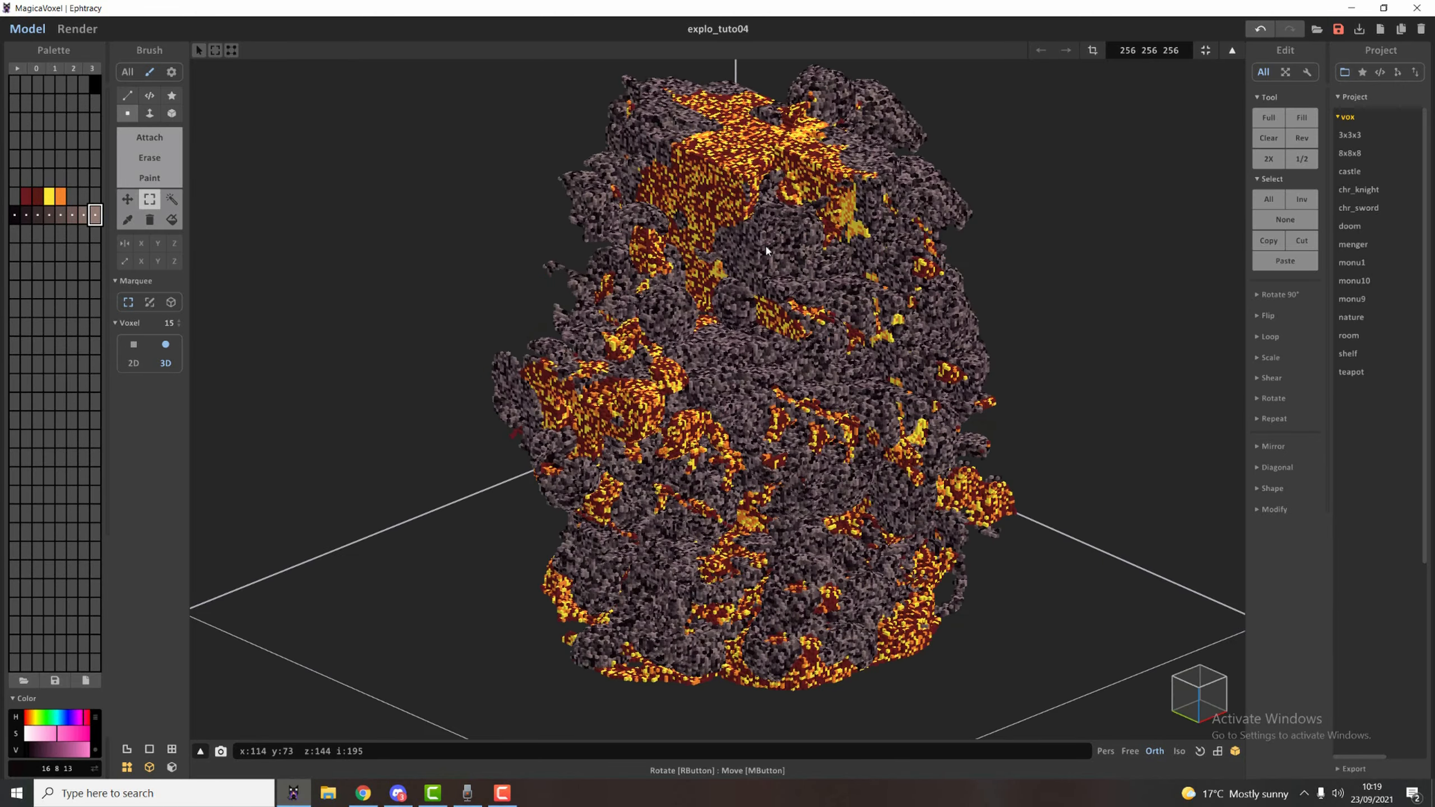
pyautogui.scroll(1, 769, 306)
pyautogui.click(149, 158)
pyautogui.moveTo(842, 254); pyautogui.dragTo(819, 395, button='middle')
pyautogui.moveTo(819, 362)
pyautogui.mouseDown(button='right')
pyautogui.moveTo(910, 294)
pyautogui.moveTo(706, 328)
pyautogui.moveTo(881, 294)
pyautogui.moveTo(780, 396)
pyautogui.moveTo(983, 362)
pyautogui.mouseUp(button='right')
pyautogui.scroll(-2, 909, 294)
pyautogui.moveTo(990, 508); pyautogui.dragTo(471, 483, button='right')
pyautogui.moveTo(470, 486); pyautogui.dragTo(1080, 552, button='right')
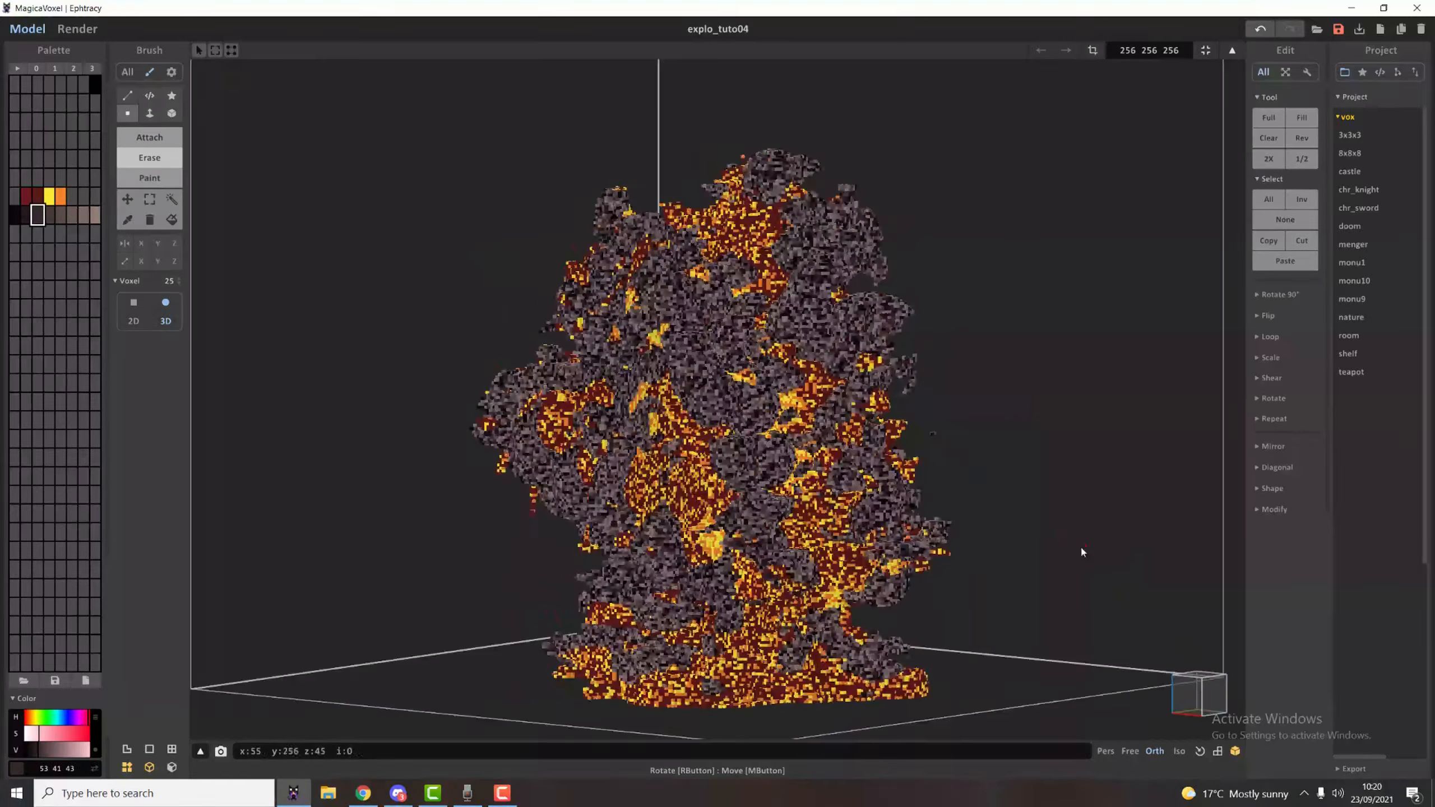
pyautogui.moveTo(636, 478); pyautogui.dragTo(932, 497, button='right')
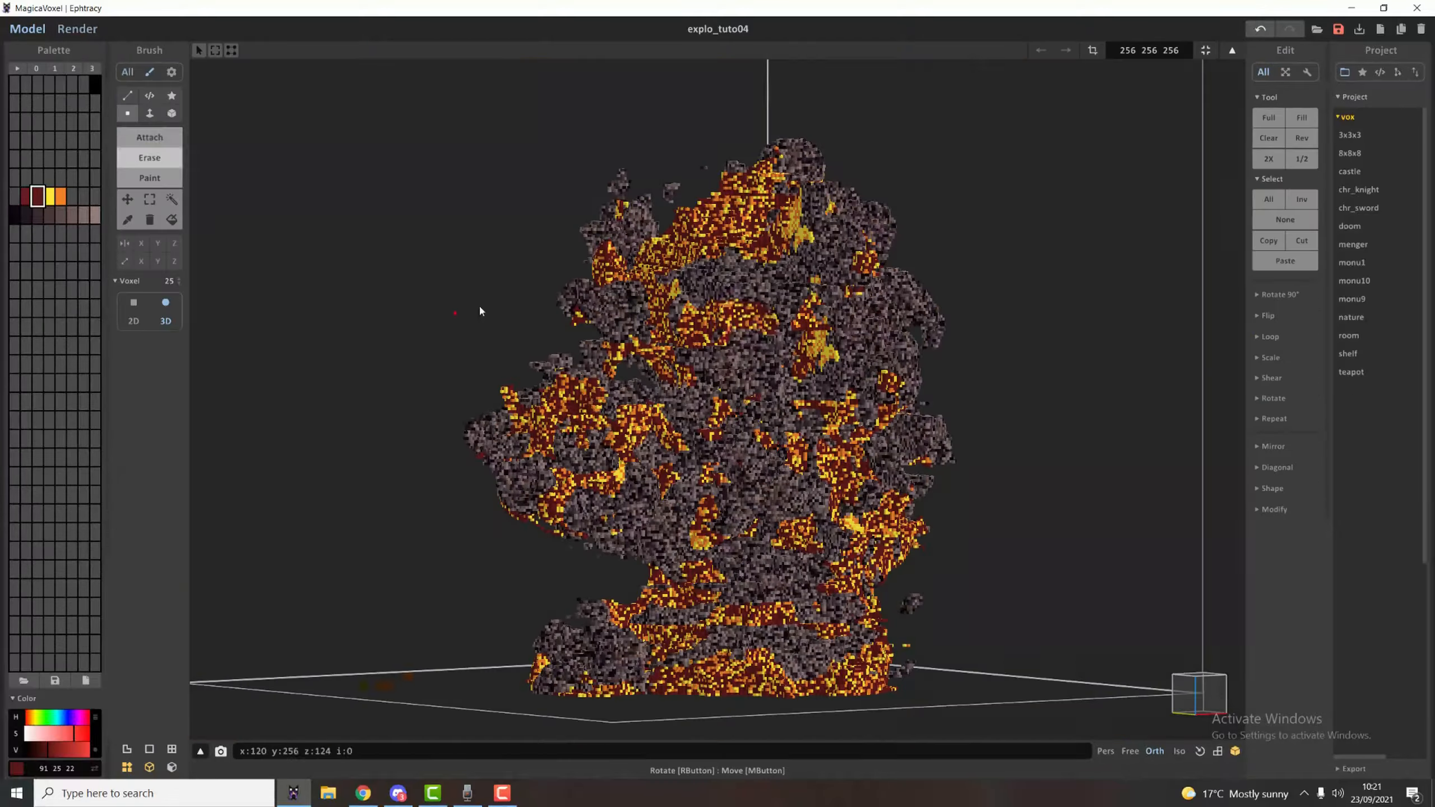
# Recolour the newly added smoke spheres with the mixed dark and grey-brown shades and preview the result in the render.
pyautogui.moveTo(480, 311); pyautogui.dragTo(205, 224, button='right')
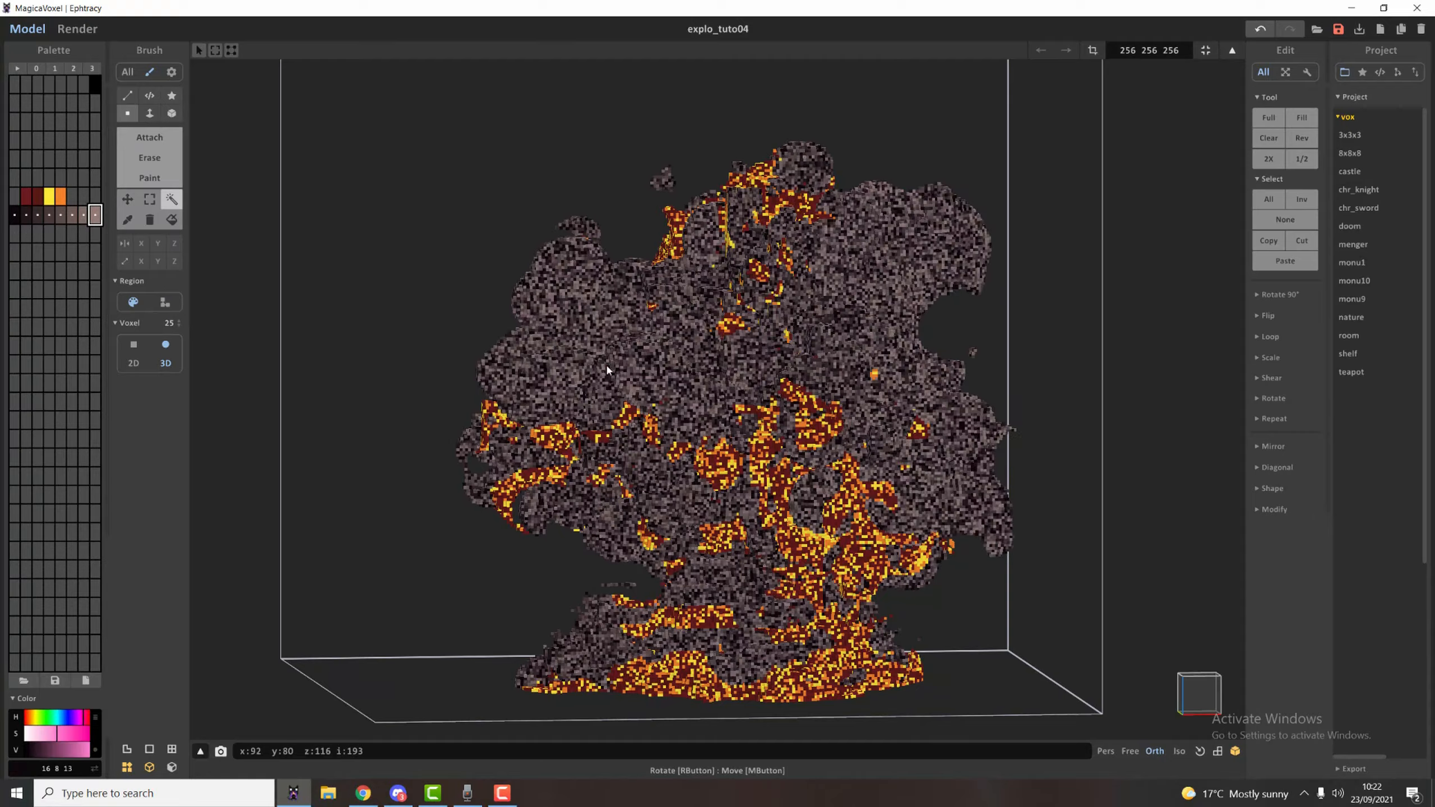
pyautogui.moveTo(606, 363); pyautogui.dragTo(616, 347, button='right')
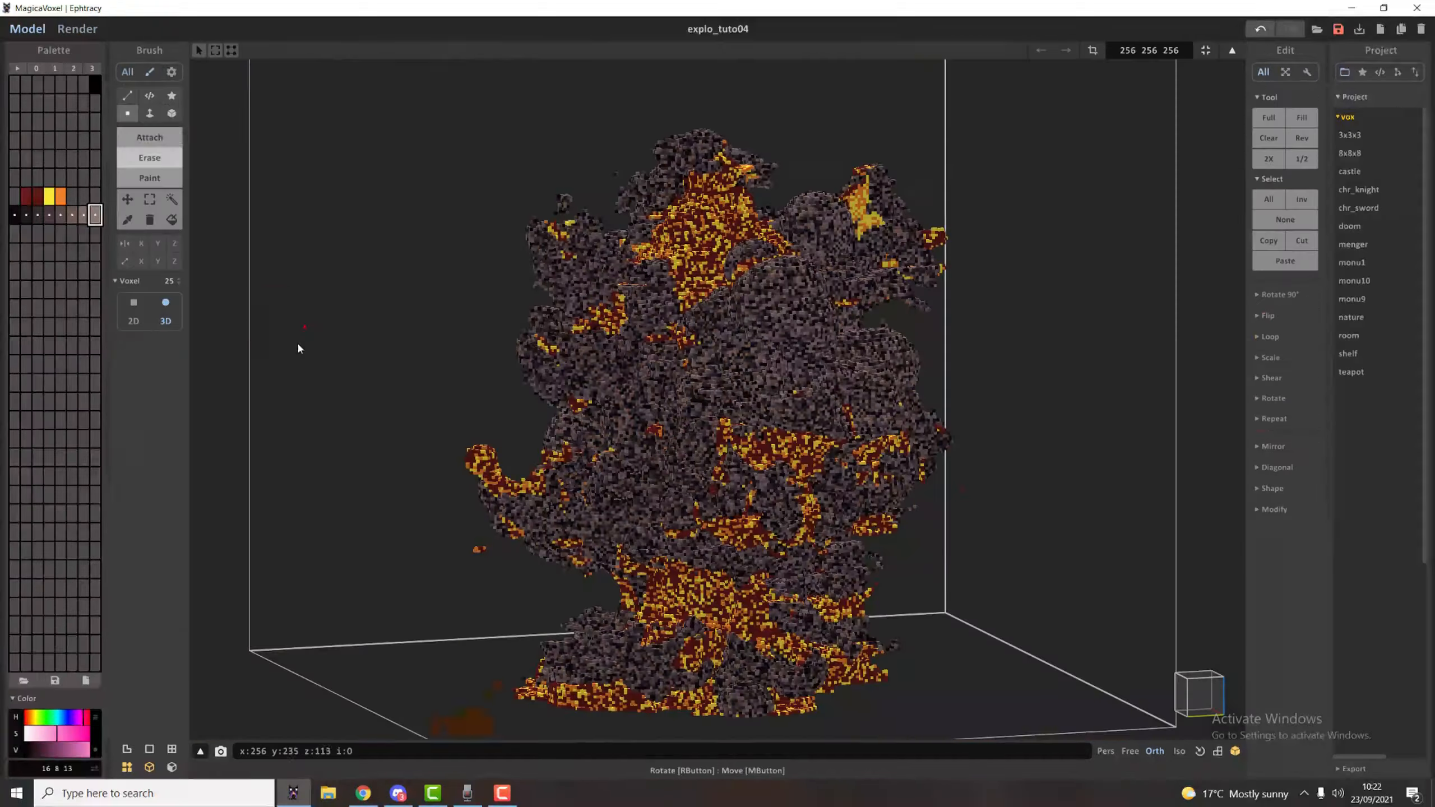
pyautogui.moveTo(500, 384); pyautogui.dragTo(570, 635, button='right')
pyautogui.click(77, 29)
pyautogui.click(27, 29)
# Attach smoke spheres over the upper body and base, checking the shape in the render between additions.
pyautogui.moveTo(649, 271); pyautogui.dragTo(689, 328)
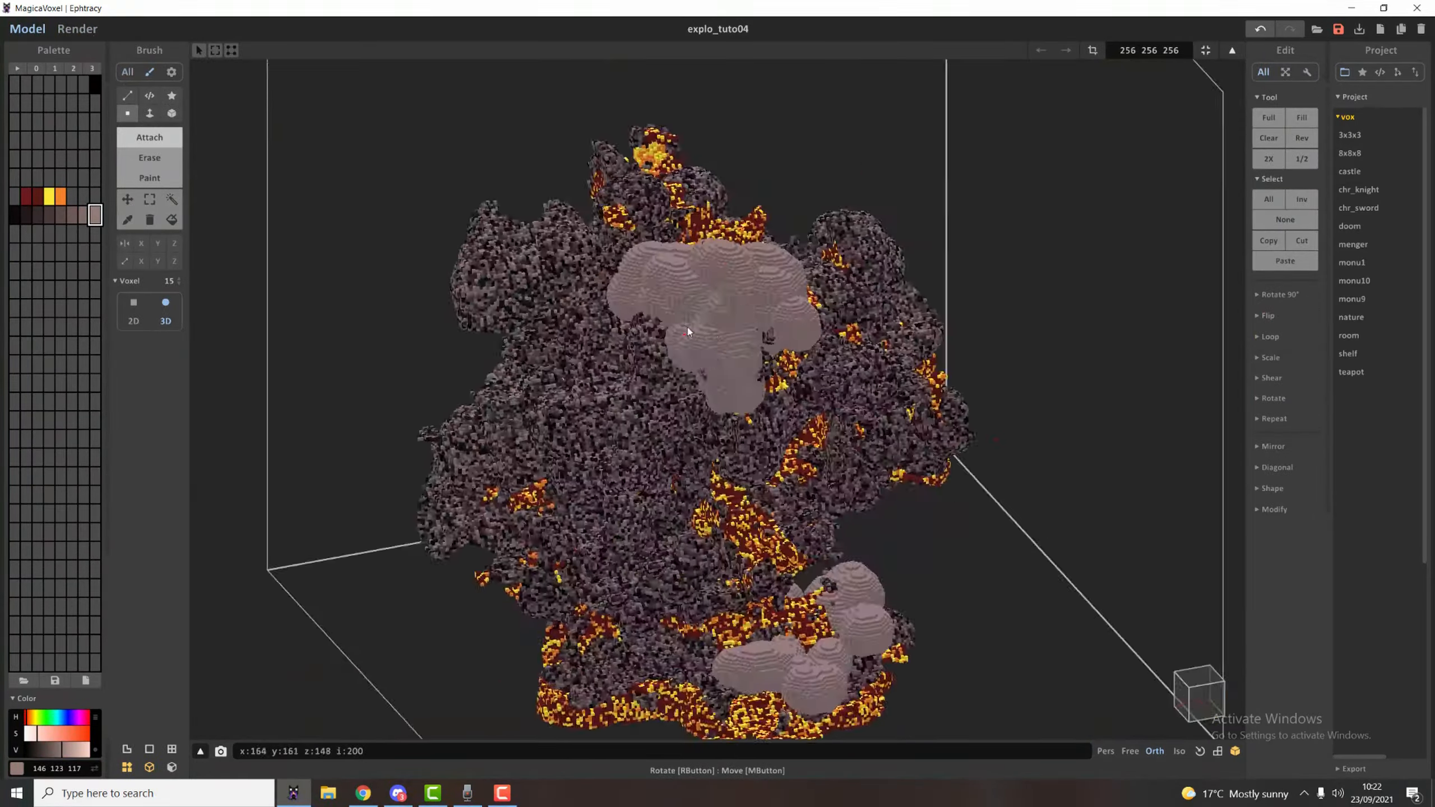
pyautogui.click(77, 28)
pyautogui.click(27, 28)
pyautogui.click(84, 32)
pyautogui.click(27, 28)
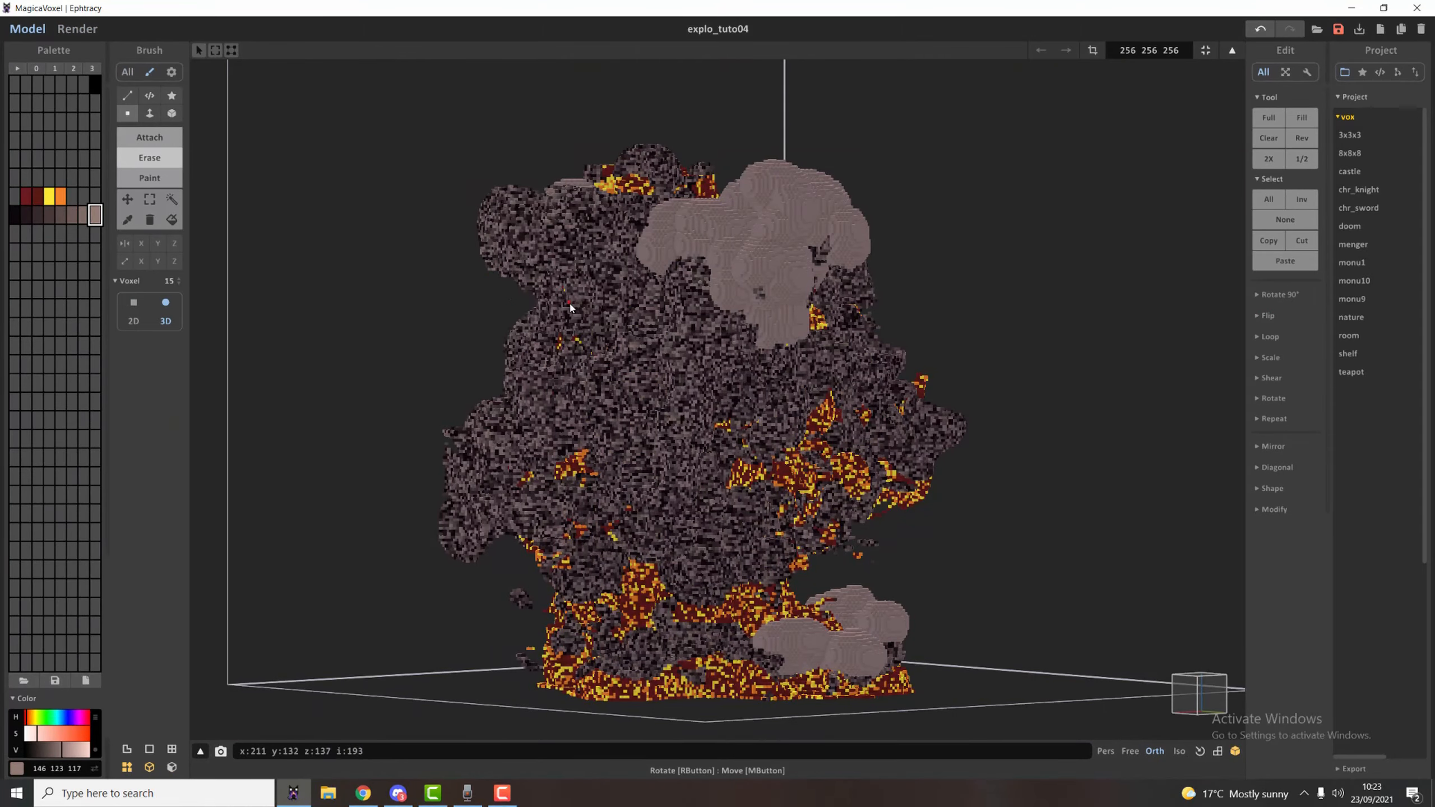
# Erase chunks of smoke from the explosion's side, undo the last cut and check the silhouette in the render.
pyautogui.click(77, 30)
pyautogui.click(27, 29)
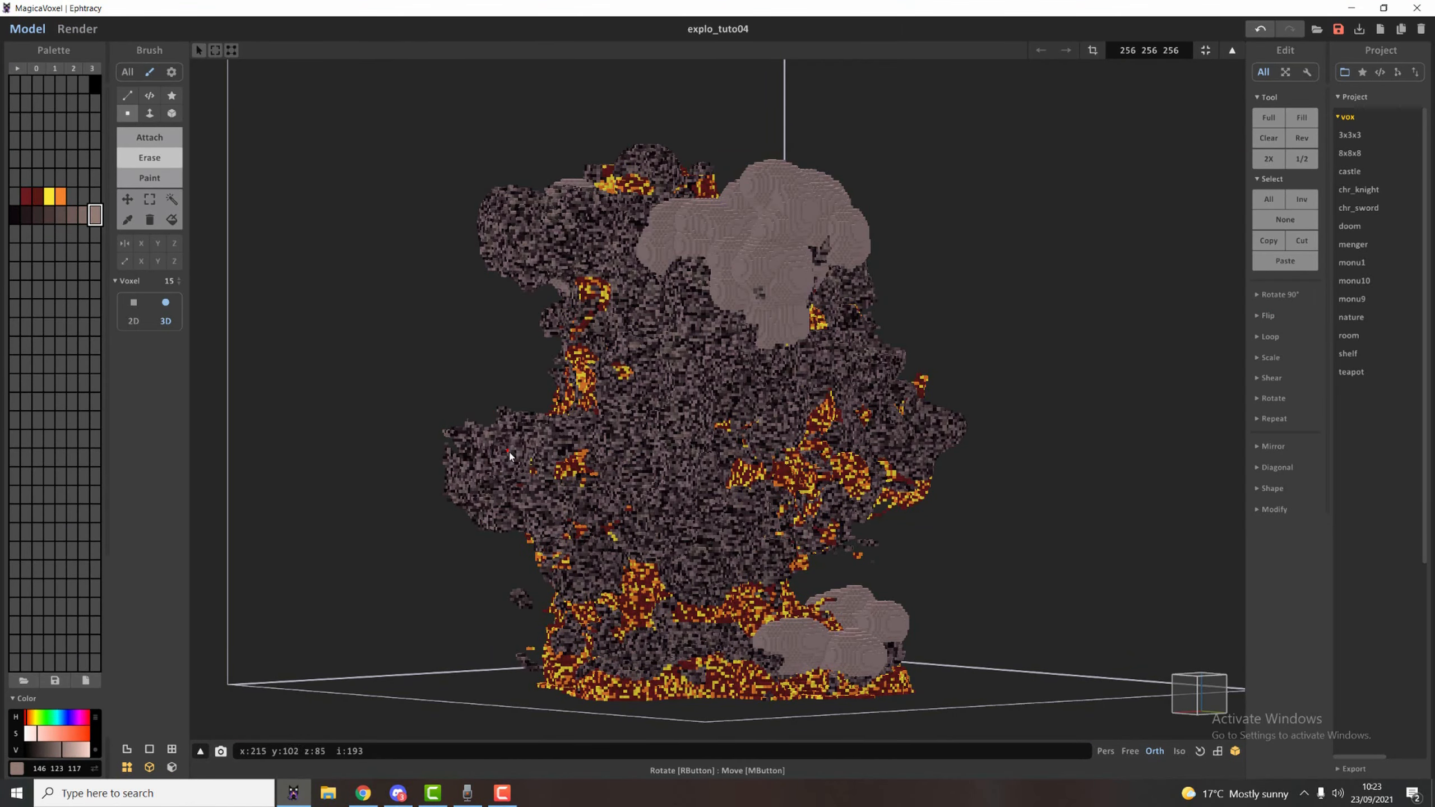
pyautogui.hotkey('ctrl', 'z')
pyautogui.click(77, 30)
pyautogui.click(27, 29)
pyautogui.click(76, 32)
pyautogui.click(27, 28)
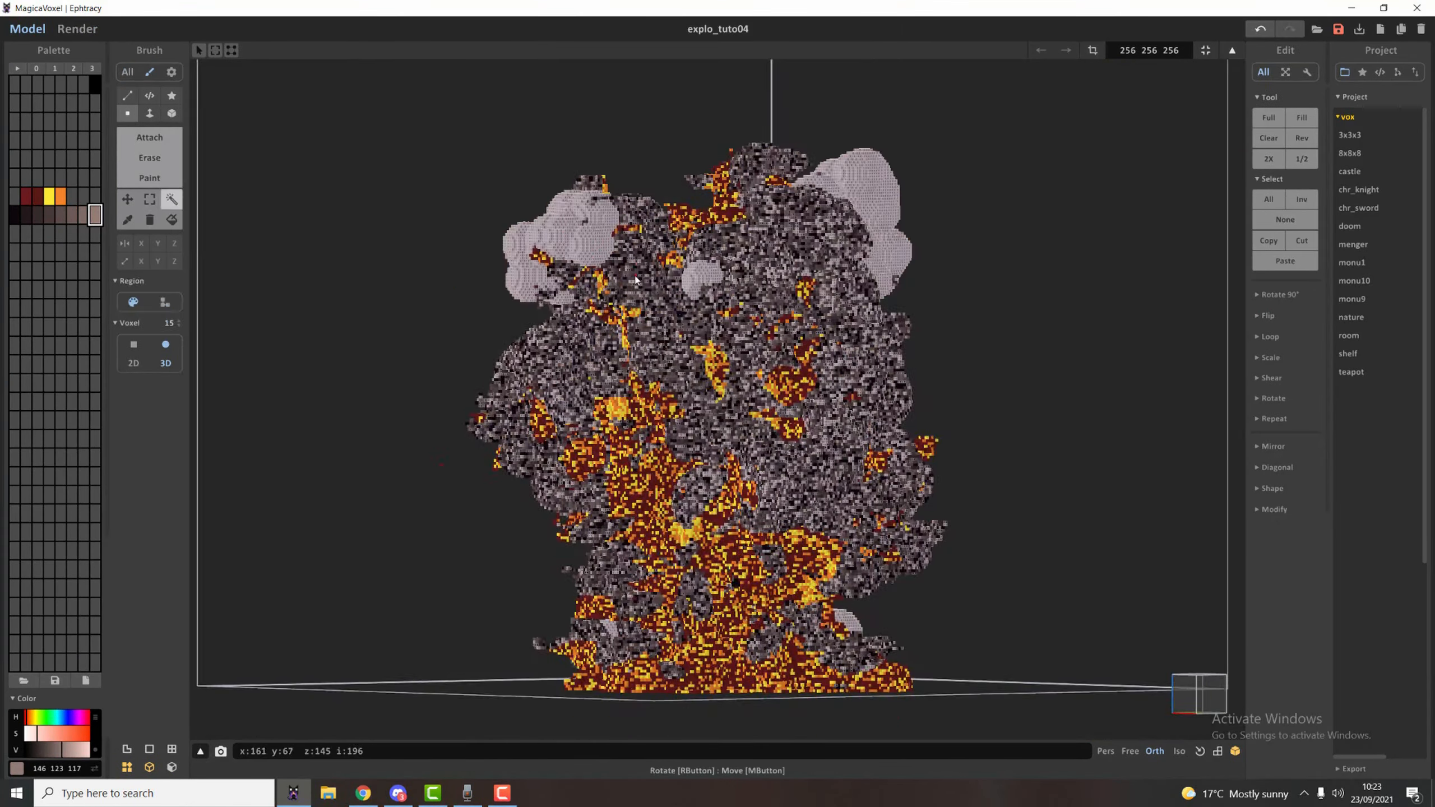
# Examine the explosion's overall shape and smoke colouring in both the render and the voxel model.
pyautogui.click(78, 28)
pyautogui.moveTo(690, 254)
pyautogui.mouseDown(button='right')
pyautogui.moveTo(645, 260)
pyautogui.moveTo(683, 254)
pyautogui.mouseUp(button='right')
pyautogui.scroll(-2, 646, 261)
pyautogui.scroll(2, 690, 256)
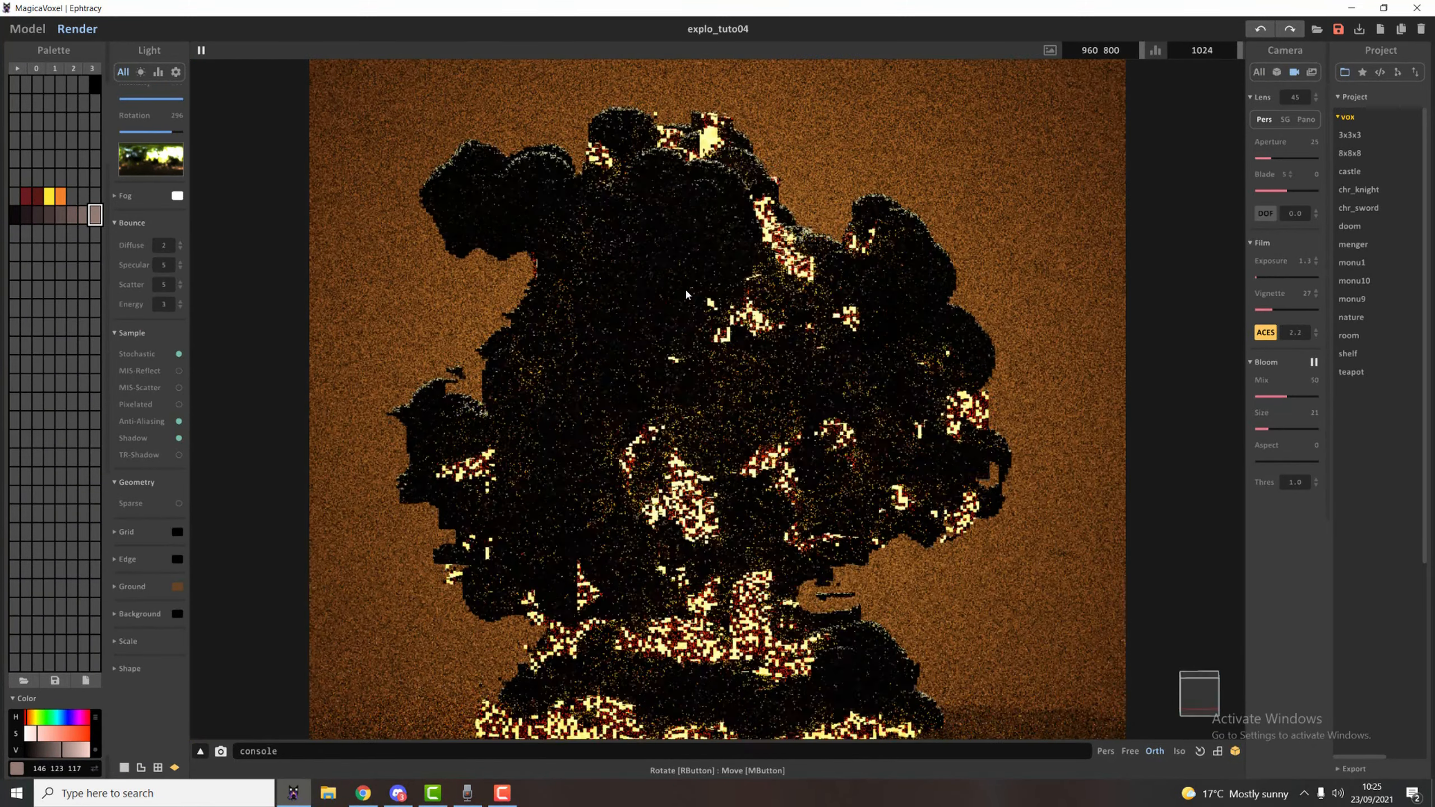
pyautogui.click(40, 32)
pyautogui.scroll(-3, 637, 326)
pyautogui.moveTo(638, 326)
pyautogui.mouseDown(button='right')
pyautogui.moveTo(638, 314)
pyautogui.moveTo(624, 338)
pyautogui.mouseUp(button='right')
pyautogui.scroll(2, 625, 338)
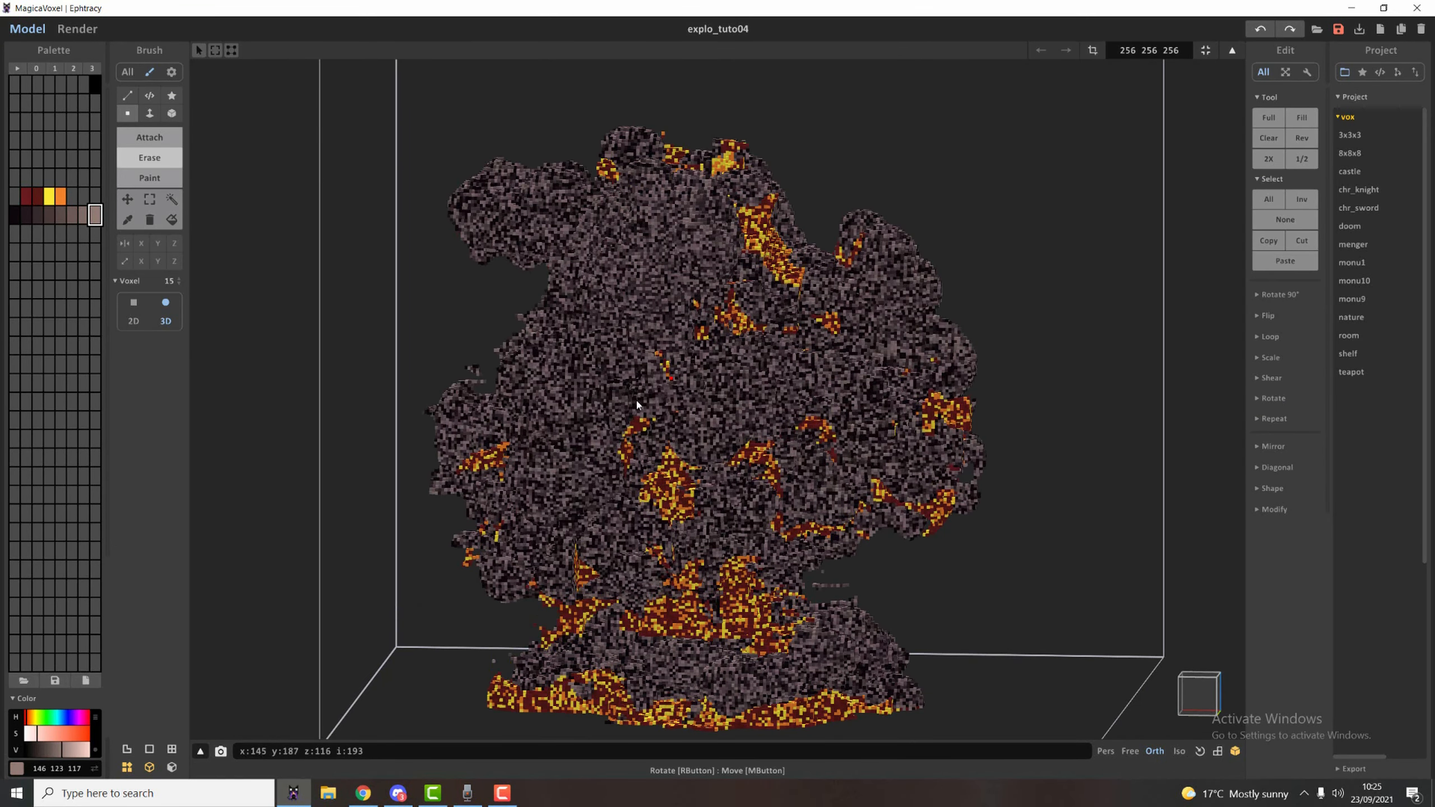
# Scatter the two dark red shades randomly through the selected grey-brown smoke and review the render from several sides.
pyautogui.click(171, 200)
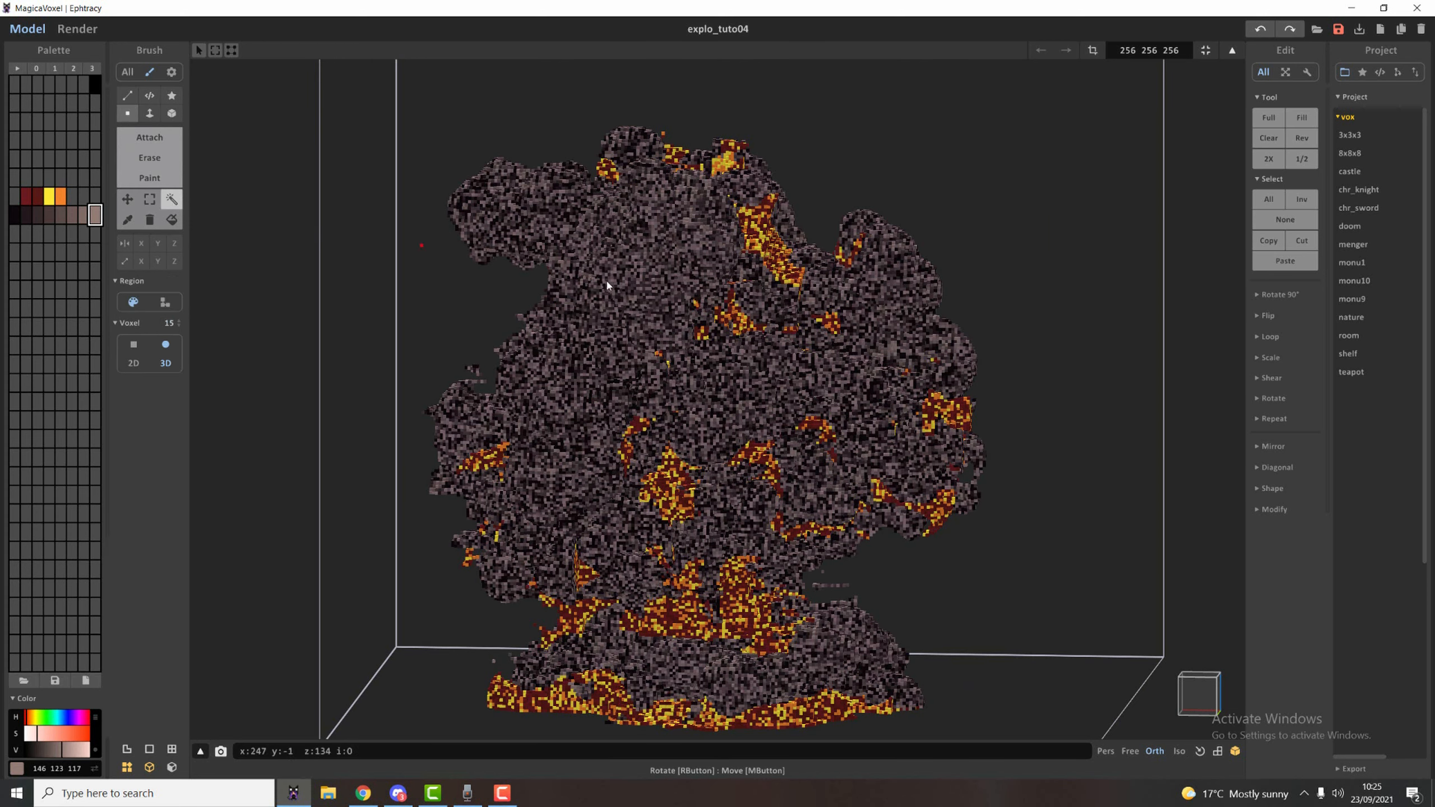
pyautogui.click(26, 196)
pyautogui.rightClick(39, 199)
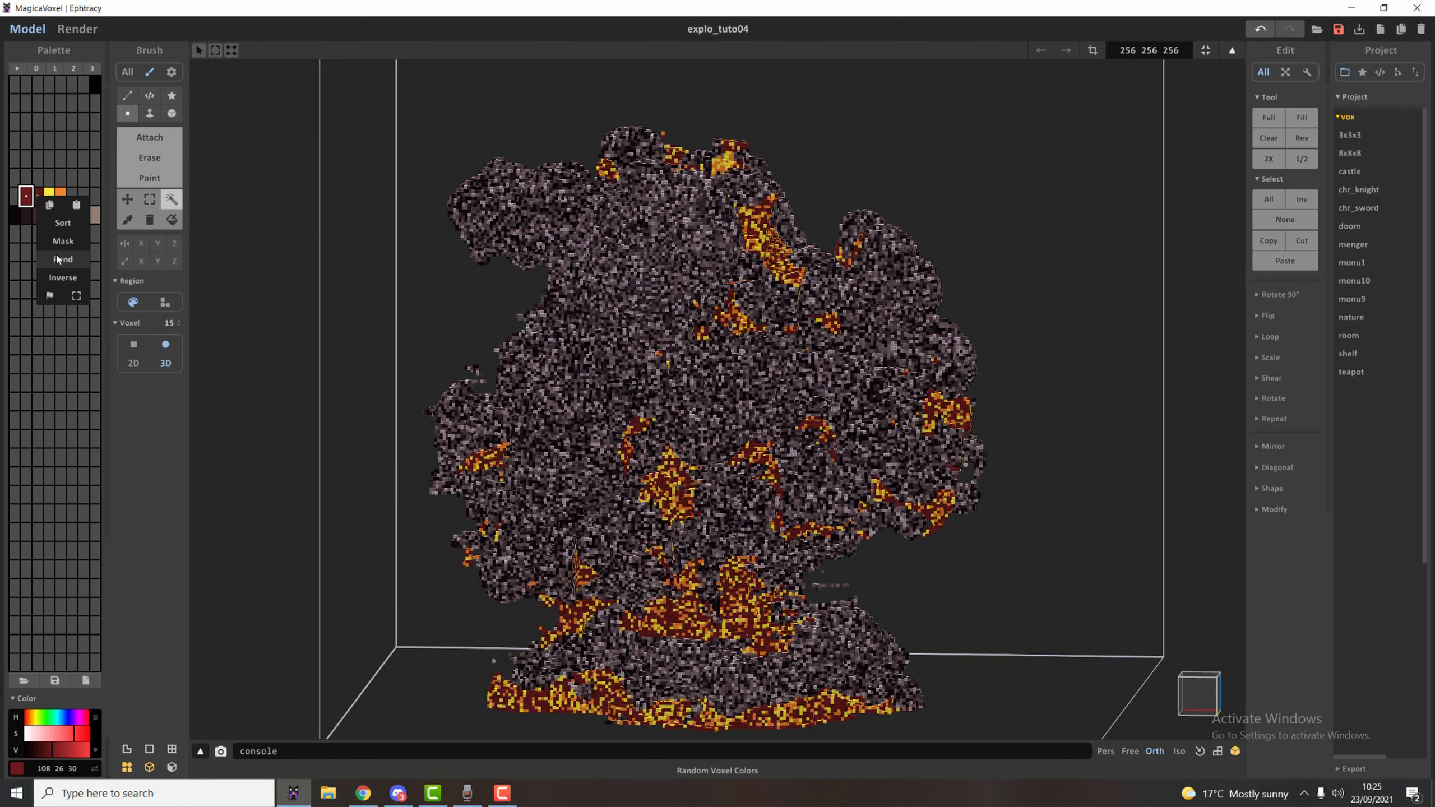
pyautogui.click(58, 259)
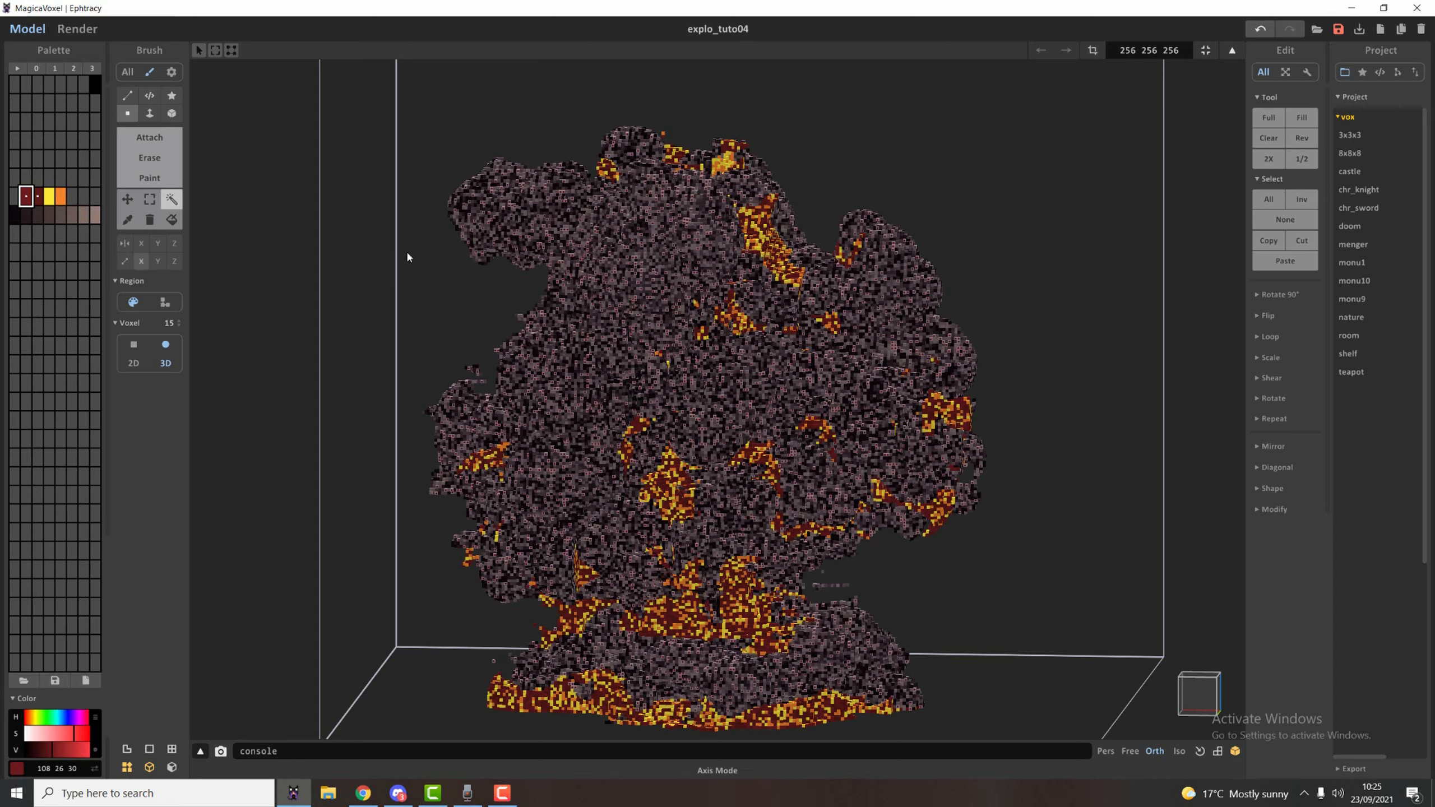
pyautogui.click(76, 29)
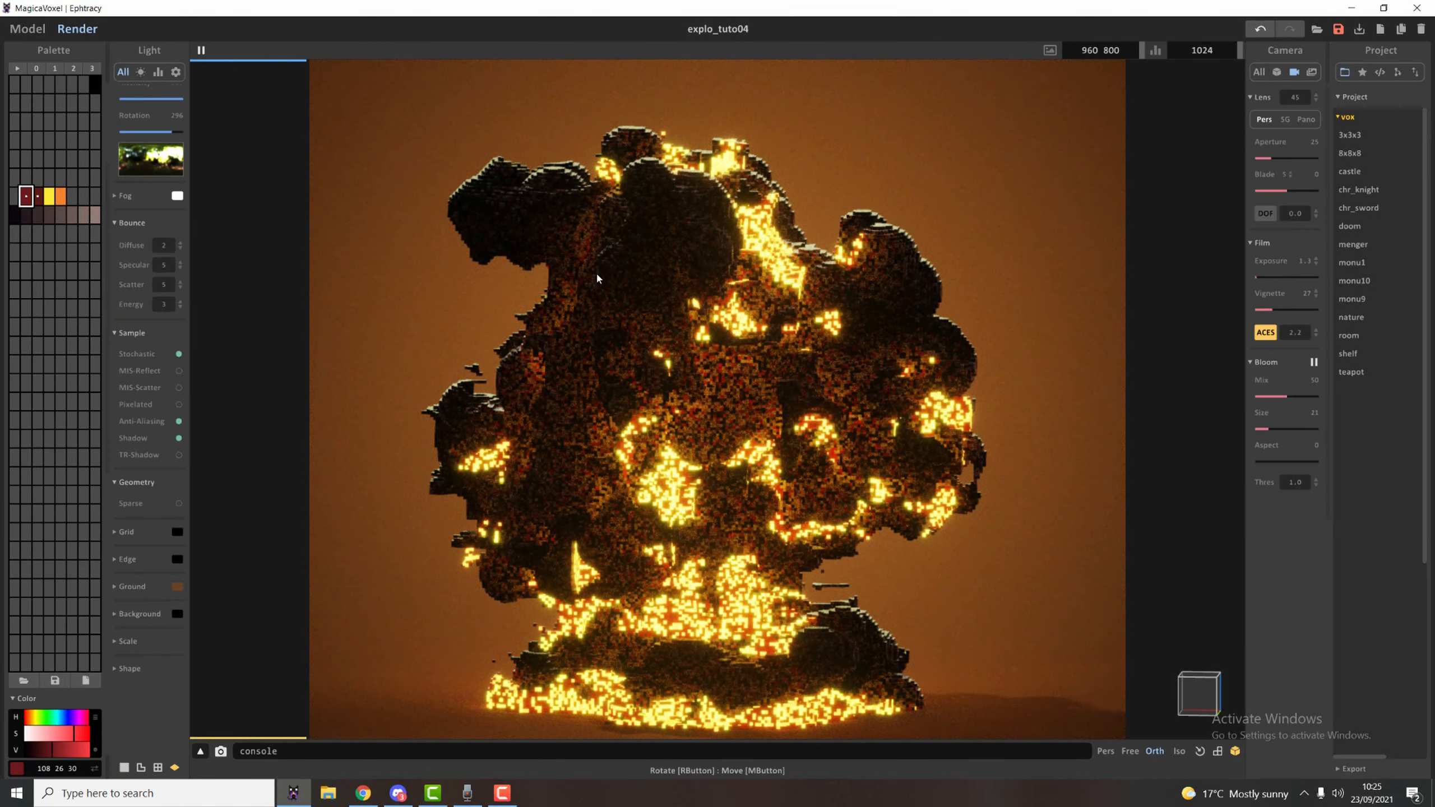
pyautogui.moveTo(890, 323); pyautogui.dragTo(583, 314, button='right')
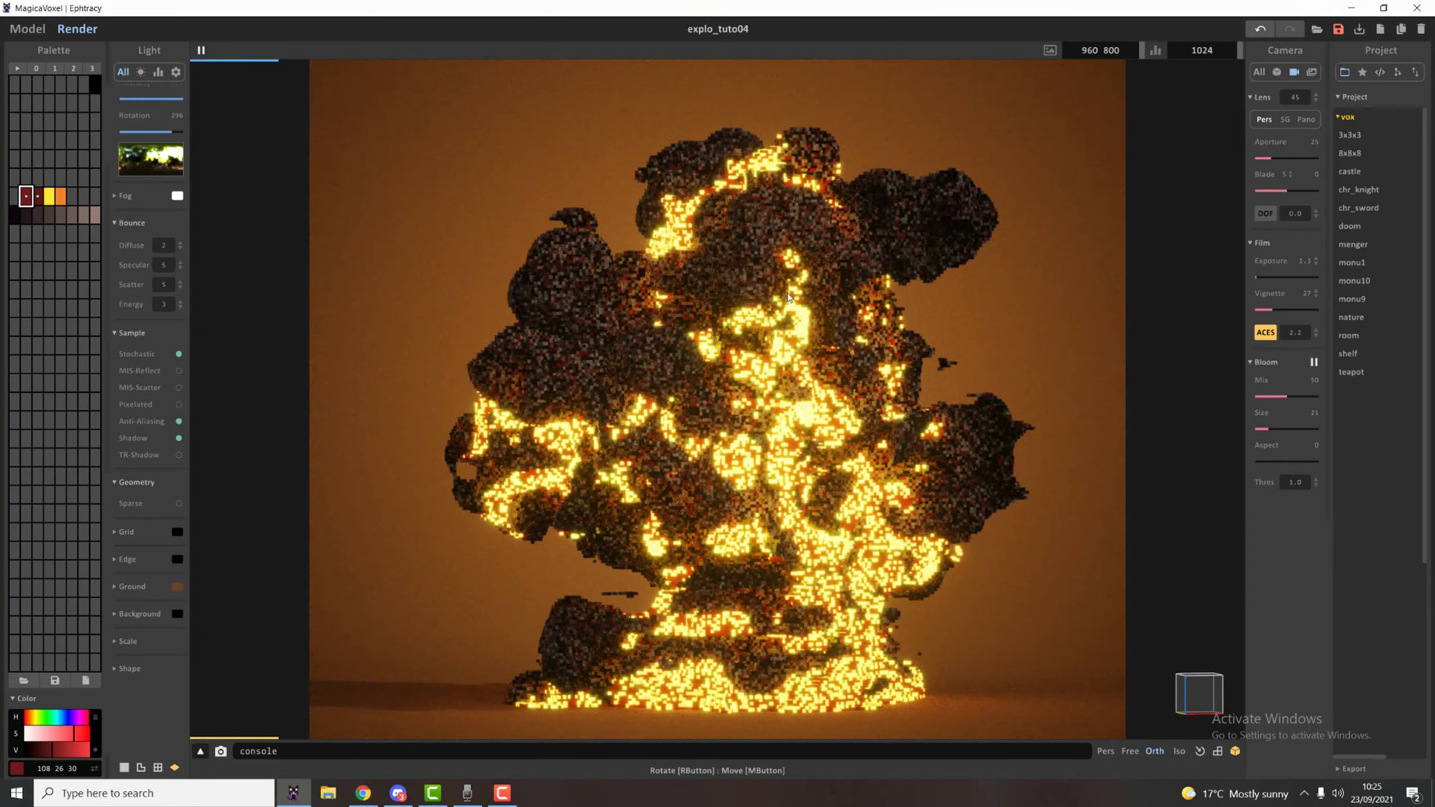
pyautogui.moveTo(820, 546); pyautogui.dragTo(765, 269, button='right')
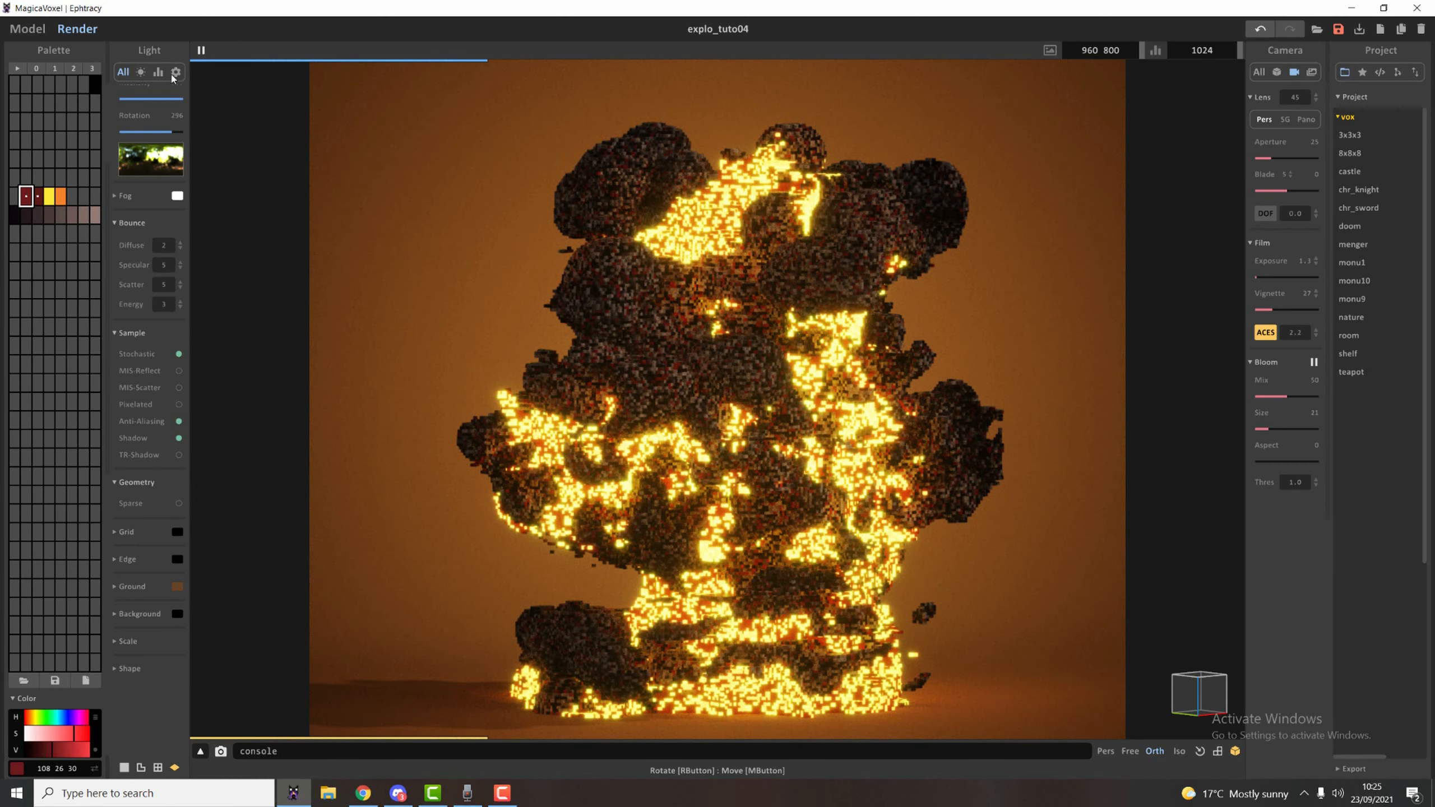
# Align the camera squarely to the model and draw thin curved trails radiating around the explosion in the lightest grey-brown with a size-1 brush.
pyautogui.click(27, 29)
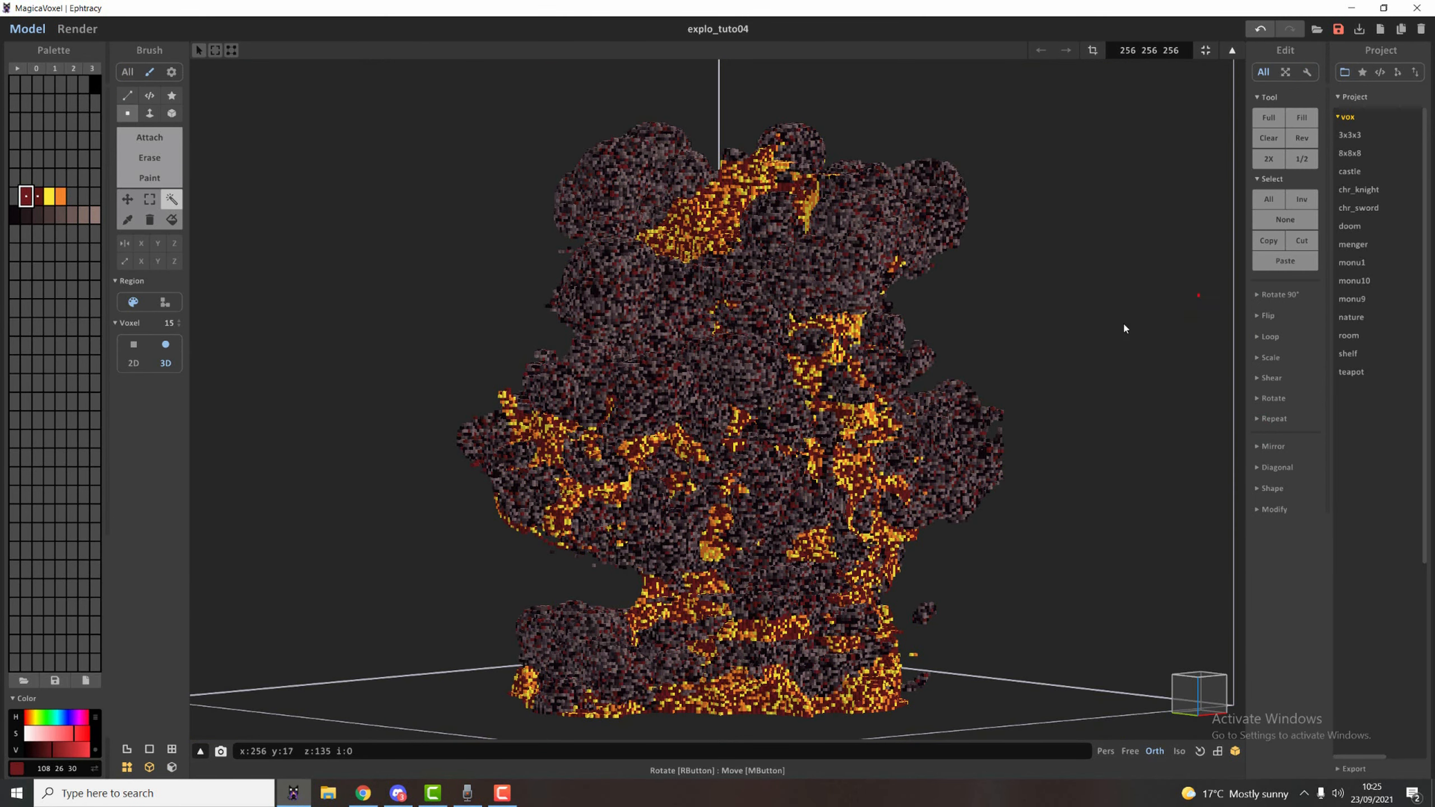
pyautogui.click(1200, 751)
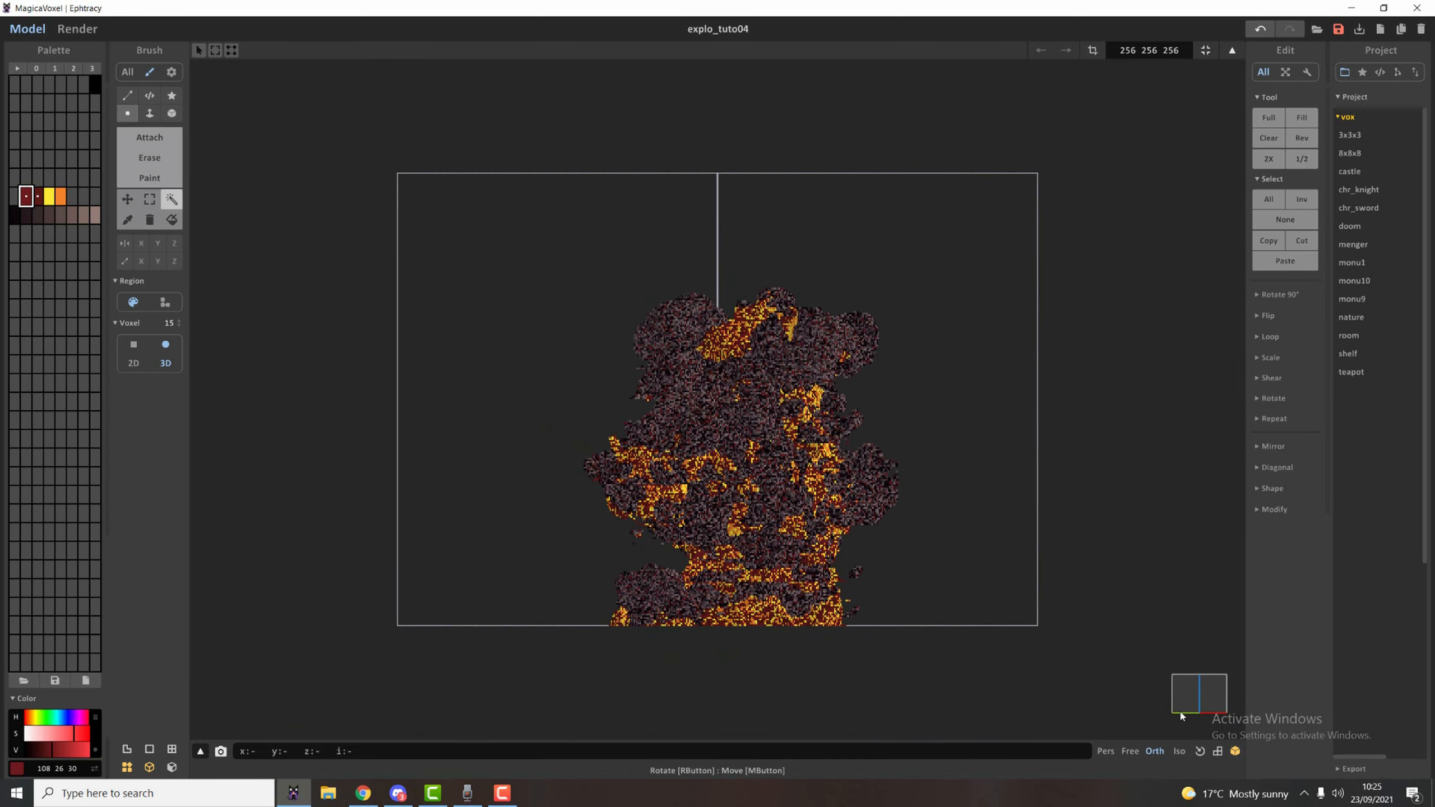
pyautogui.click(1218, 752)
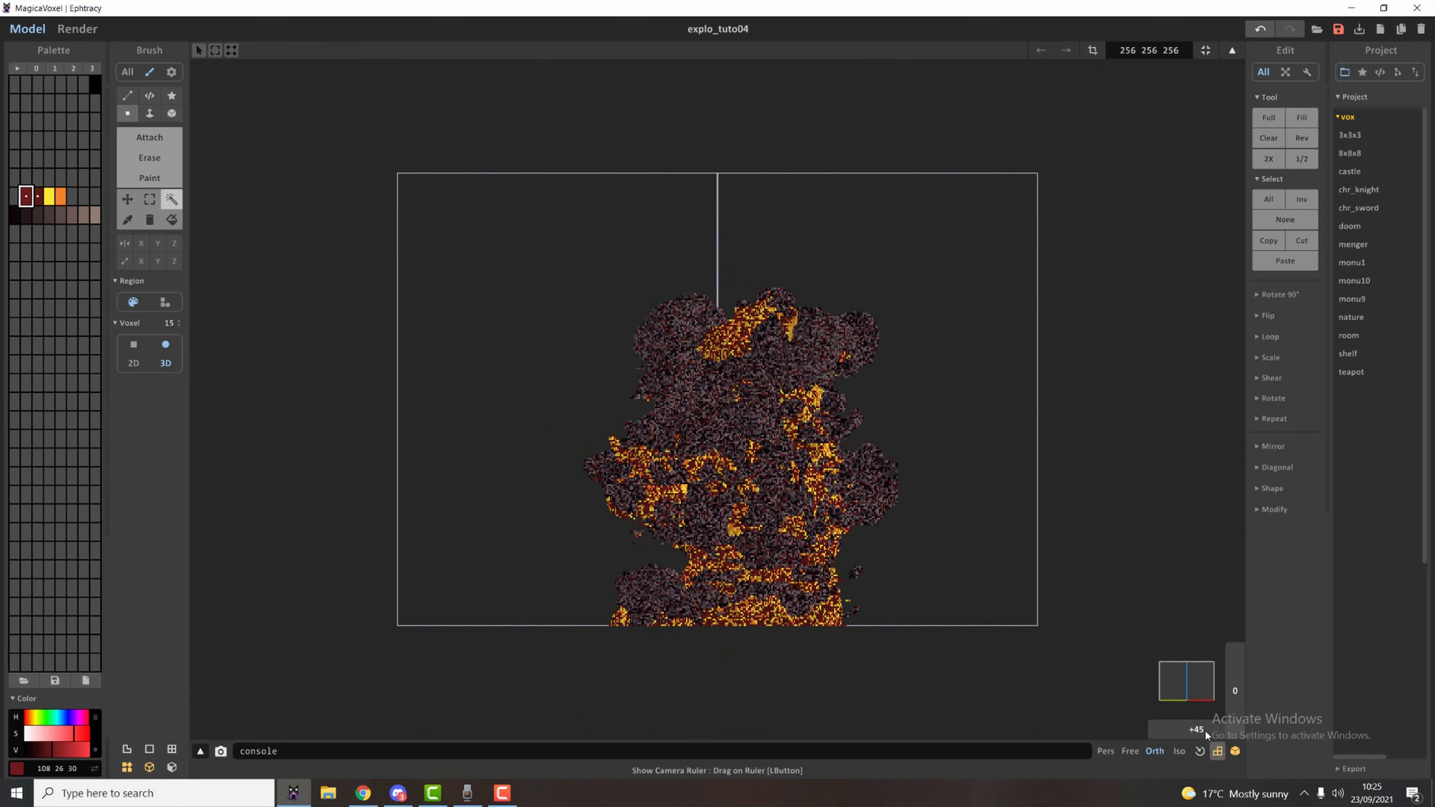
pyautogui.moveTo(1201, 733); pyautogui.dragTo(1107, 734)
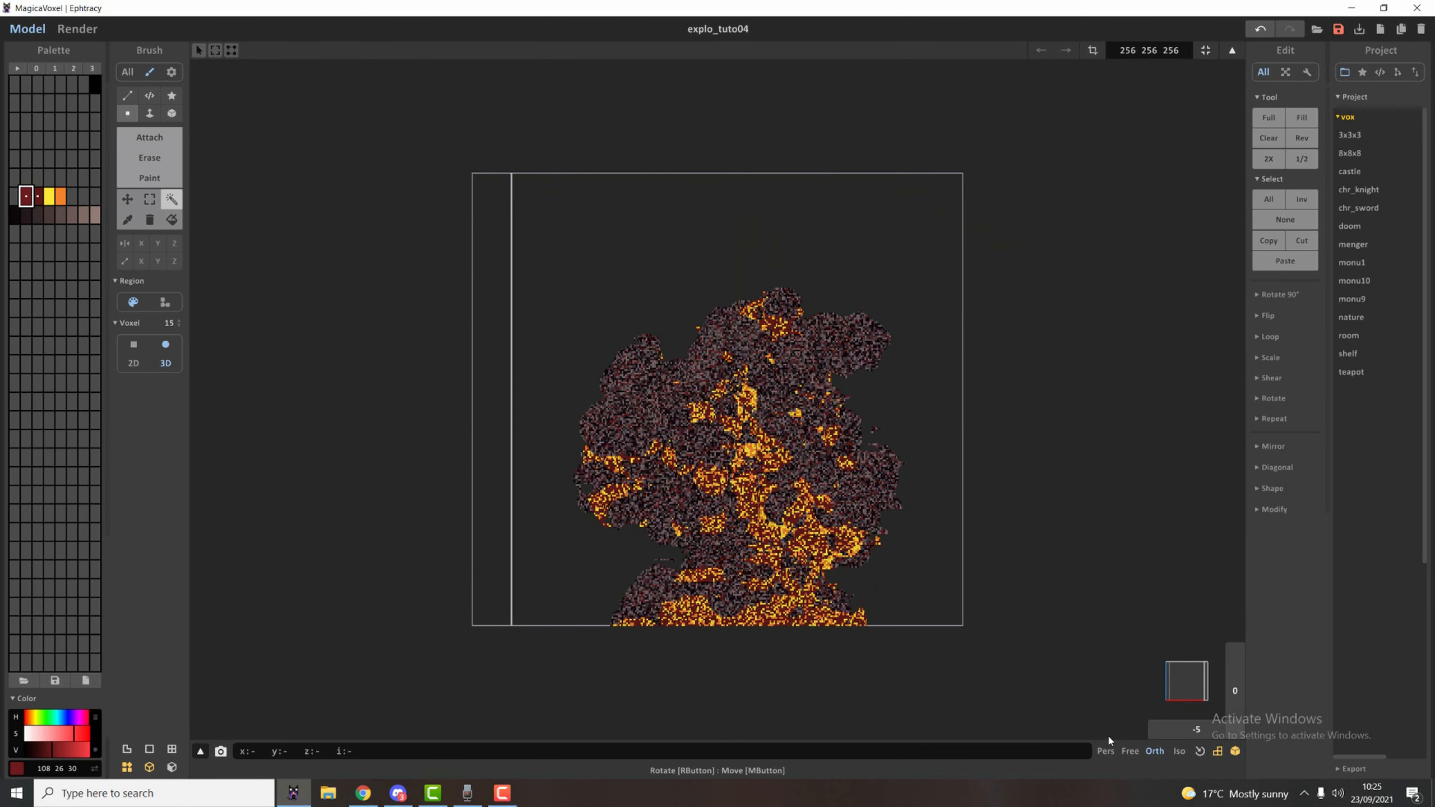
pyautogui.click(1199, 752)
pyautogui.scroll(3, 808, 457)
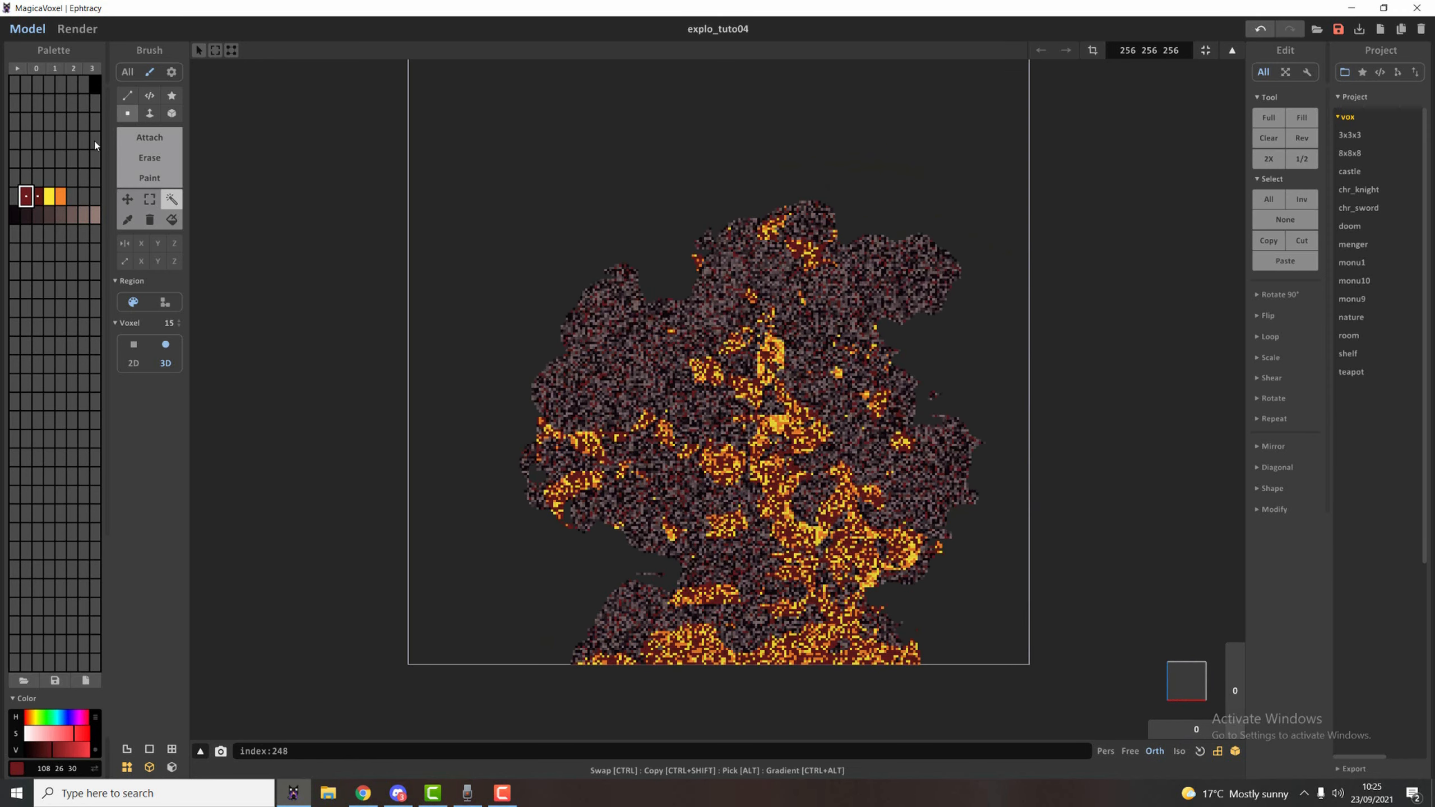
pyautogui.click(97, 215)
pyautogui.press('t')
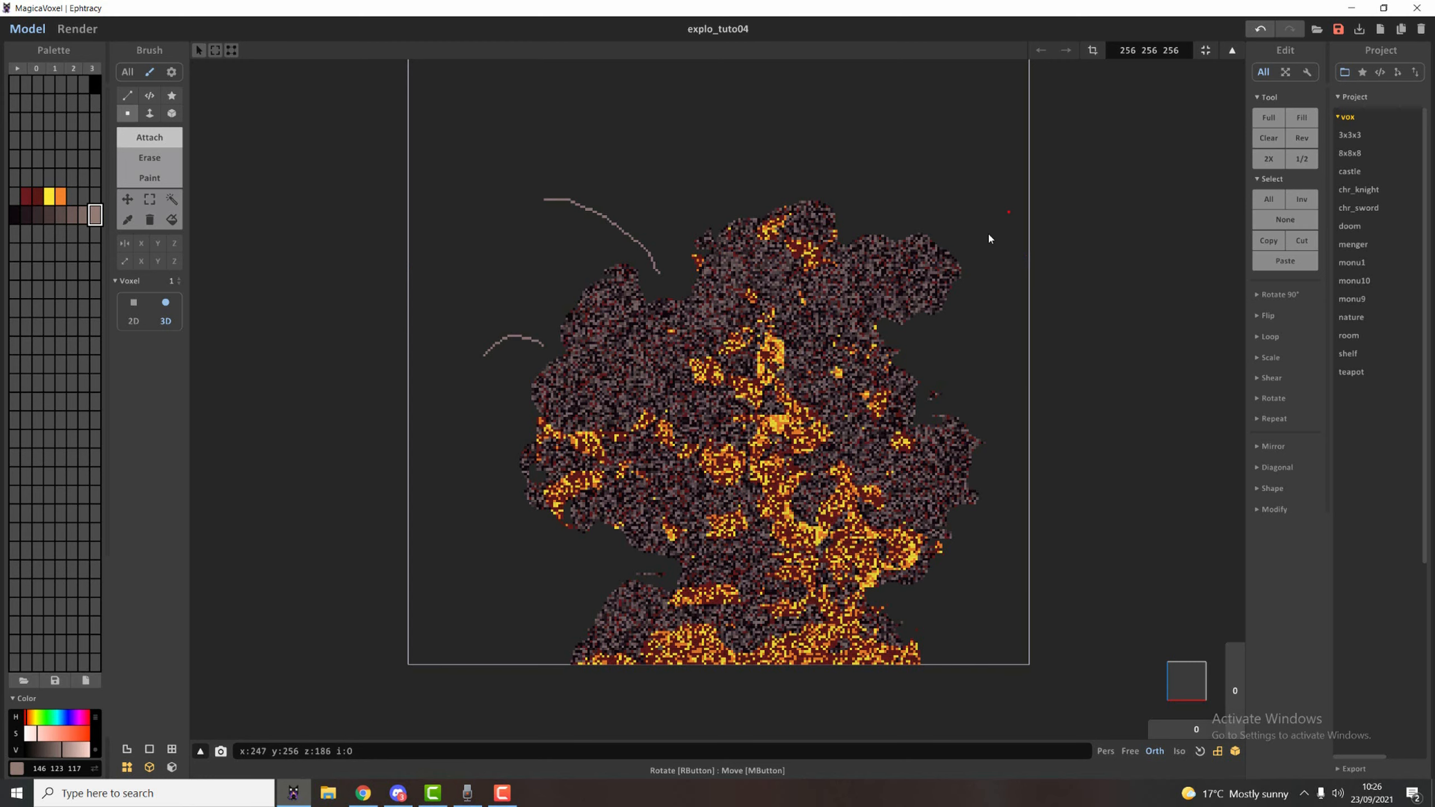
pyautogui.keyDown('ctrl'); pyautogui.moveTo(848, 398); pyautogui.dragTo(826, 398); pyautogui.keyUp('ctrl')
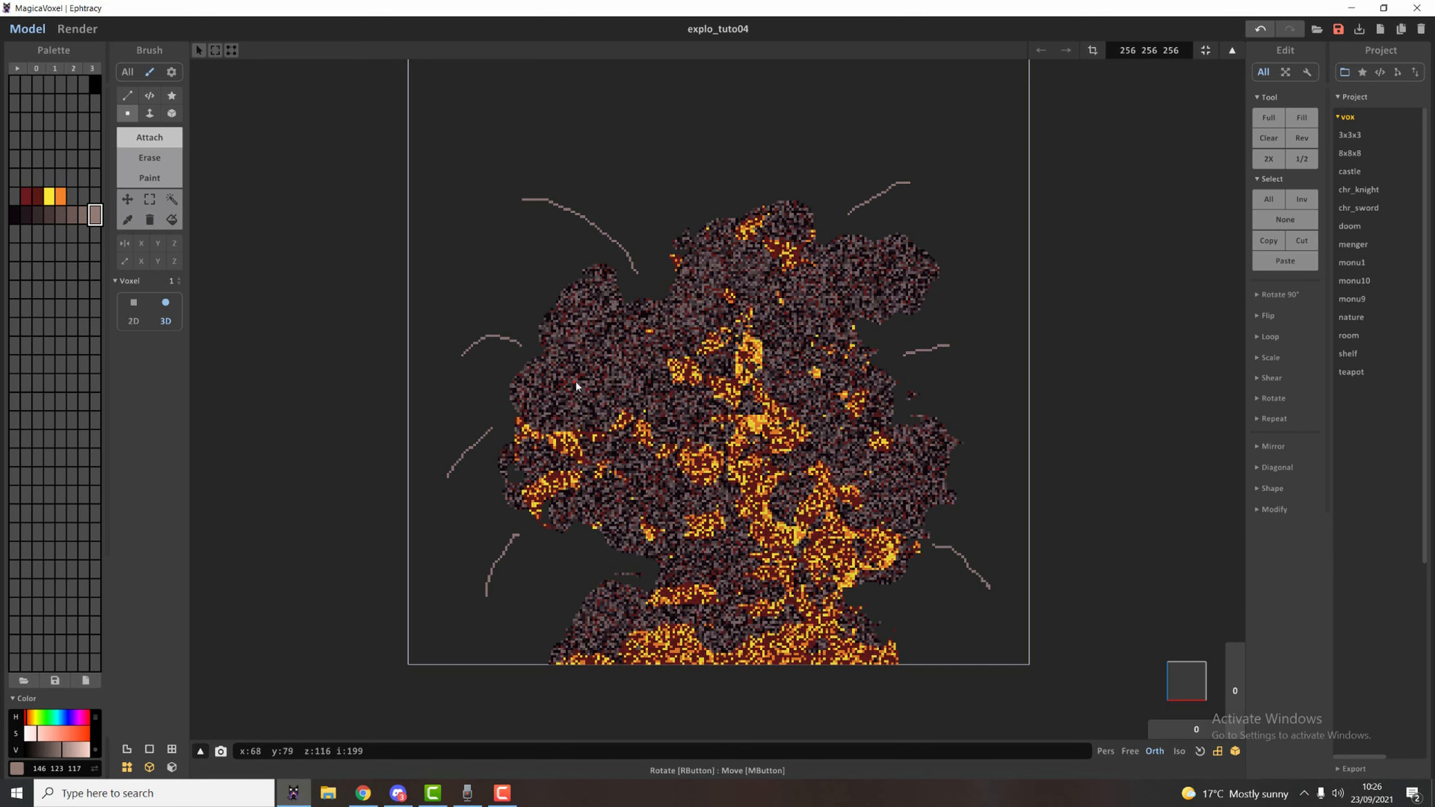
# Marquee-select the curved trails on the volume's back face and recolour them with a random mix of the dark to grey-brown shades.
pyautogui.moveTo(577, 386); pyautogui.dragTo(594, 484, button='right')
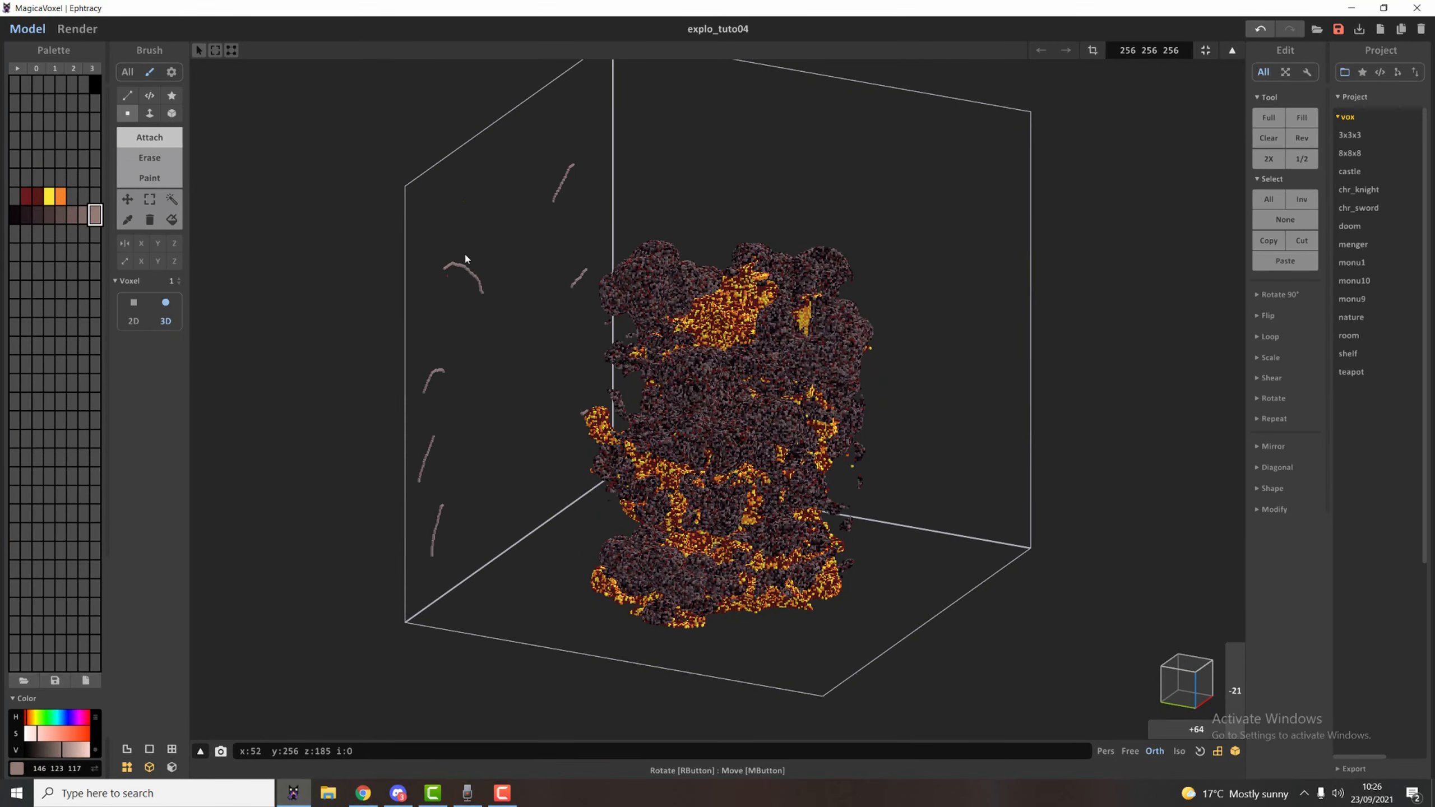
pyautogui.moveTo(561, 289); pyautogui.dragTo(503, 364, button='right')
pyautogui.moveTo(503, 364); pyautogui.dragTo(601, 382, button='middle')
pyautogui.scroll(7, 600, 381)
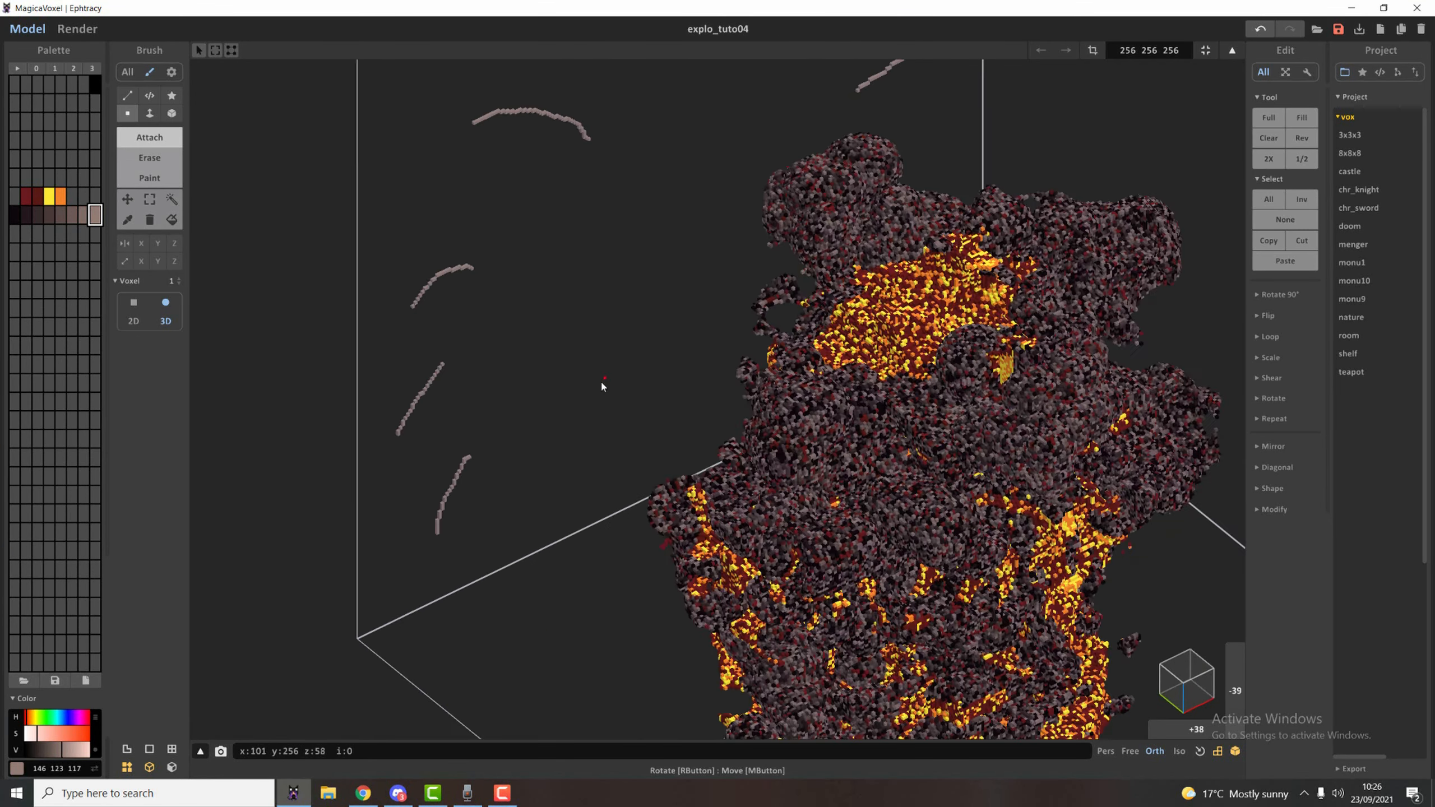
pyautogui.moveTo(412, 454); pyautogui.dragTo(511, 559, button='middle')
pyautogui.scroll(-5, 513, 542)
pyautogui.moveTo(523, 457)
pyautogui.mouseDown(button='right')
pyautogui.moveTo(630, 454)
pyautogui.moveTo(635, 441)
pyautogui.mouseUp(button='right')
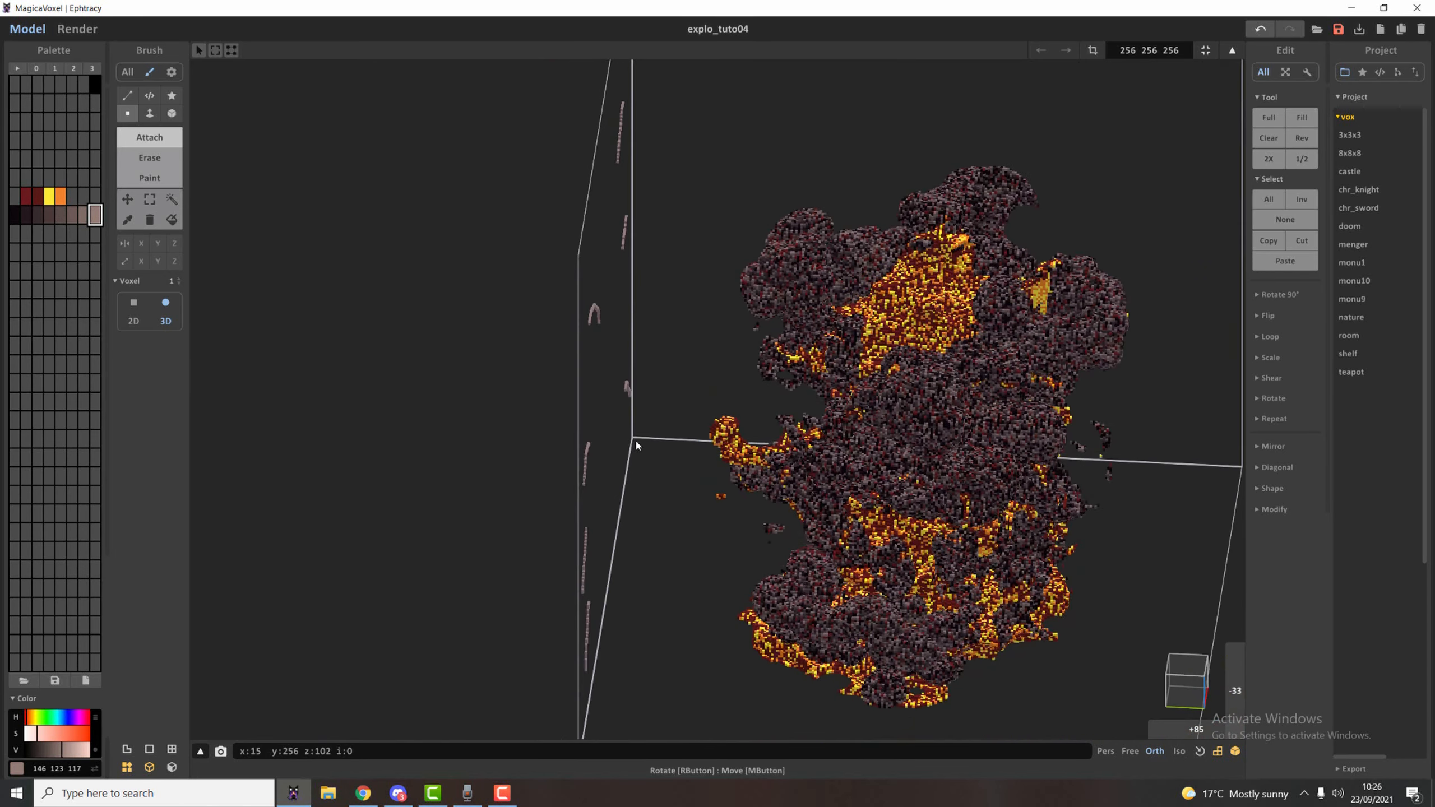
pyautogui.scroll(-2, 634, 441)
pyautogui.press('m')
pyautogui.moveTo(543, 141)
pyautogui.mouseDown()
pyautogui.moveTo(693, 649)
pyautogui.moveTo(669, 707)
pyautogui.mouseUp()
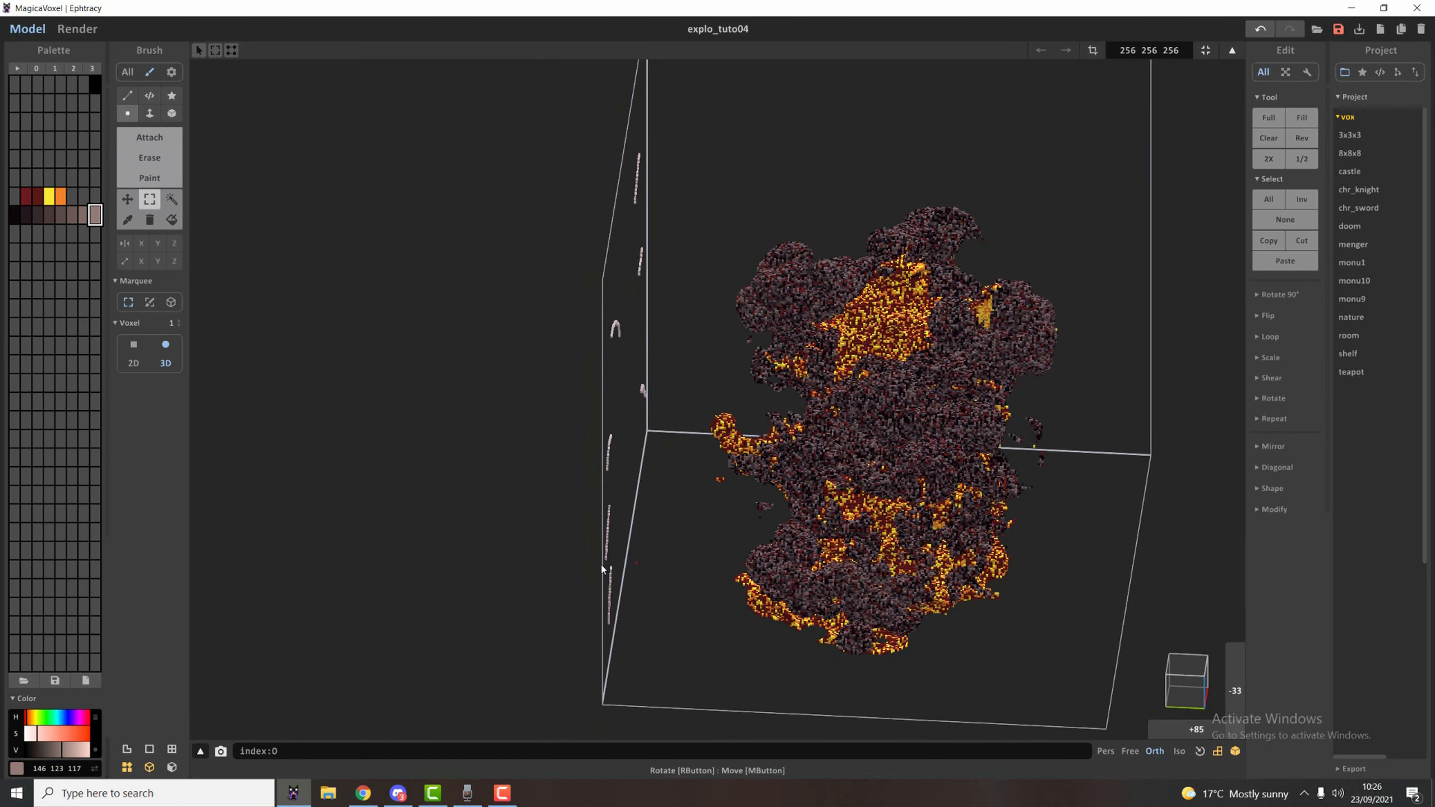
pyautogui.scroll(5, 695, 525)
pyautogui.moveTo(14, 215); pyautogui.dragTo(93, 216)
pyautogui.rightClick(59, 218)
pyautogui.click(73, 290)
pyautogui.moveTo(401, 377); pyautogui.dragTo(330, 386, button='right')
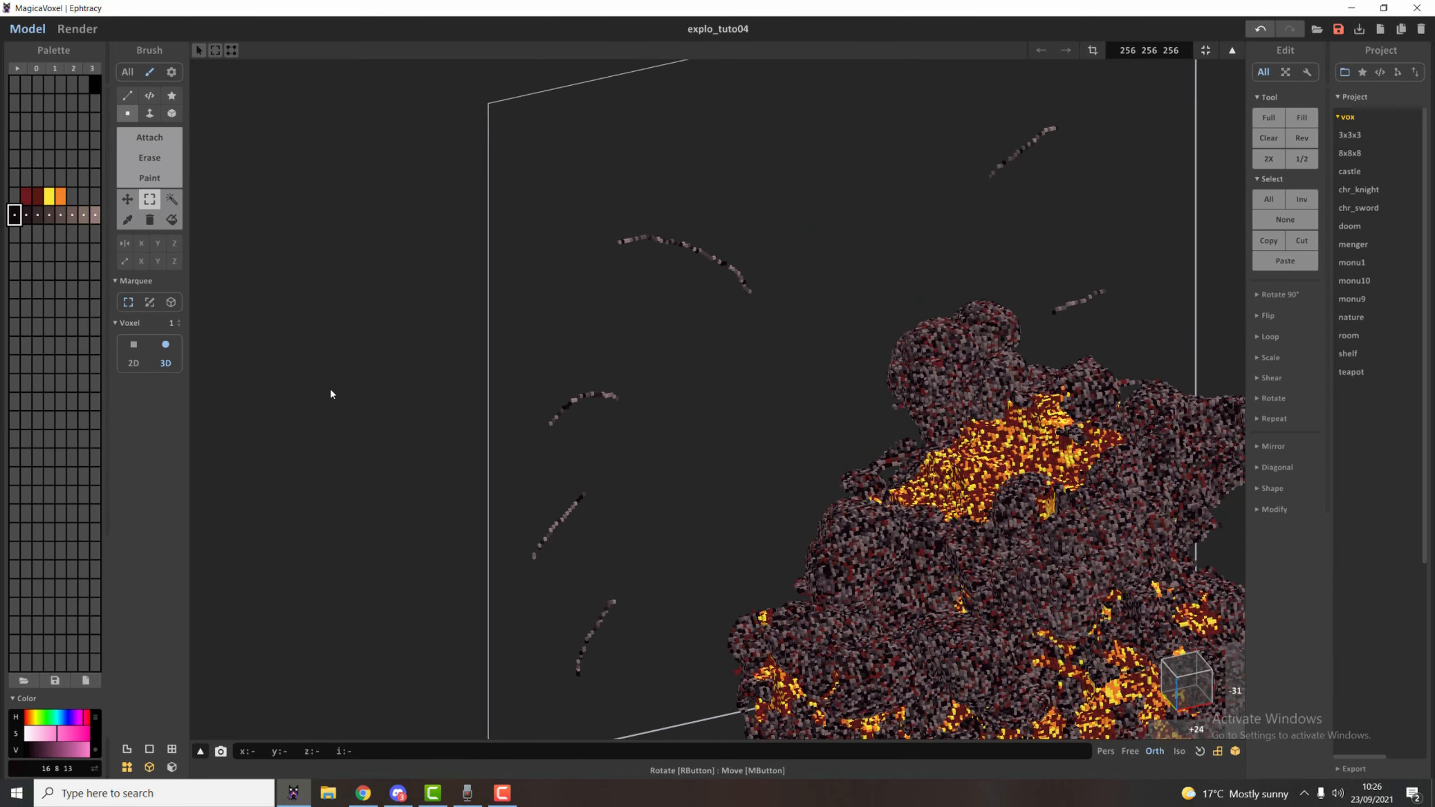
# Paint the outer tips of the curved trails bright yellow.
pyautogui.click(50, 197)
pyautogui.press('b')
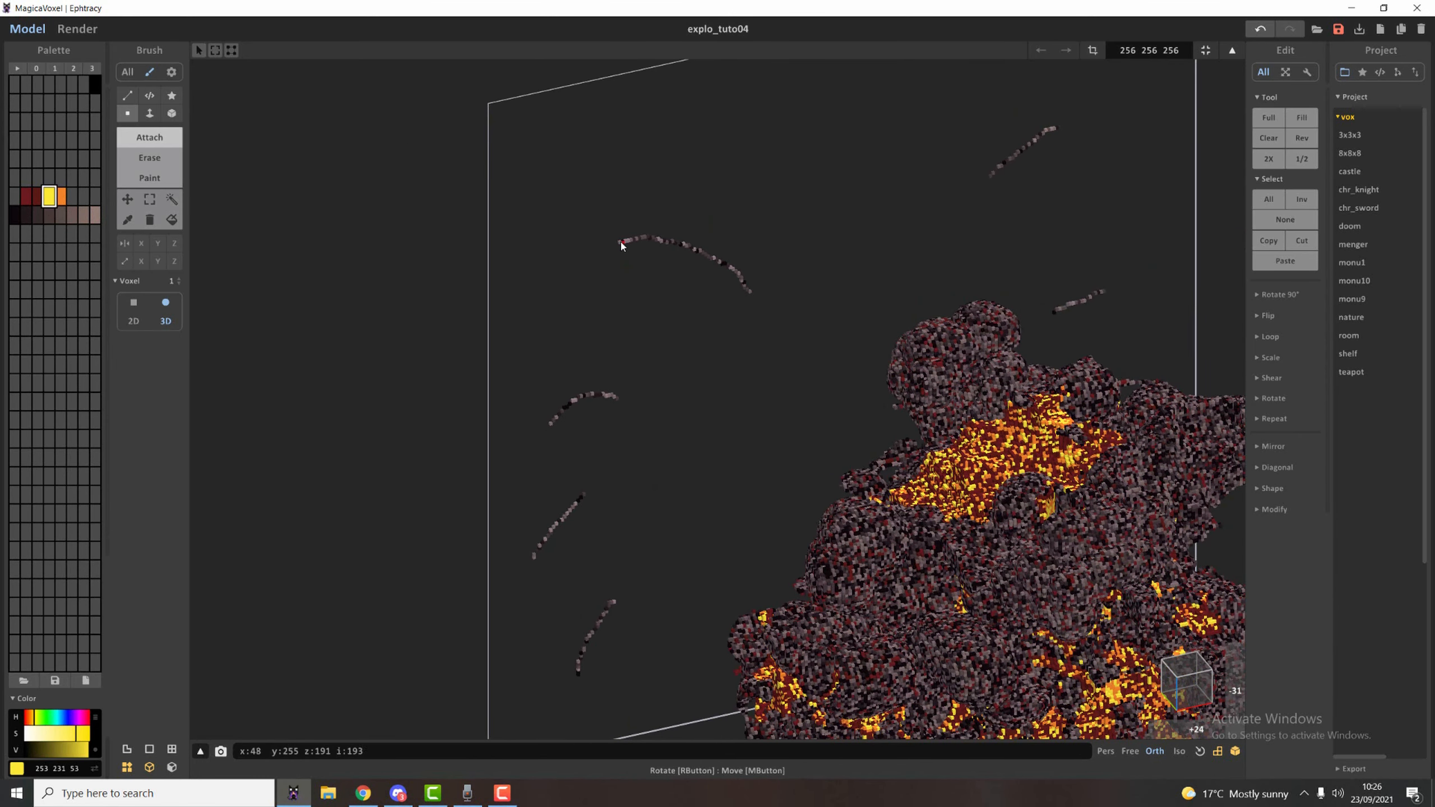
pyautogui.press('g')
pyautogui.click(625, 243)
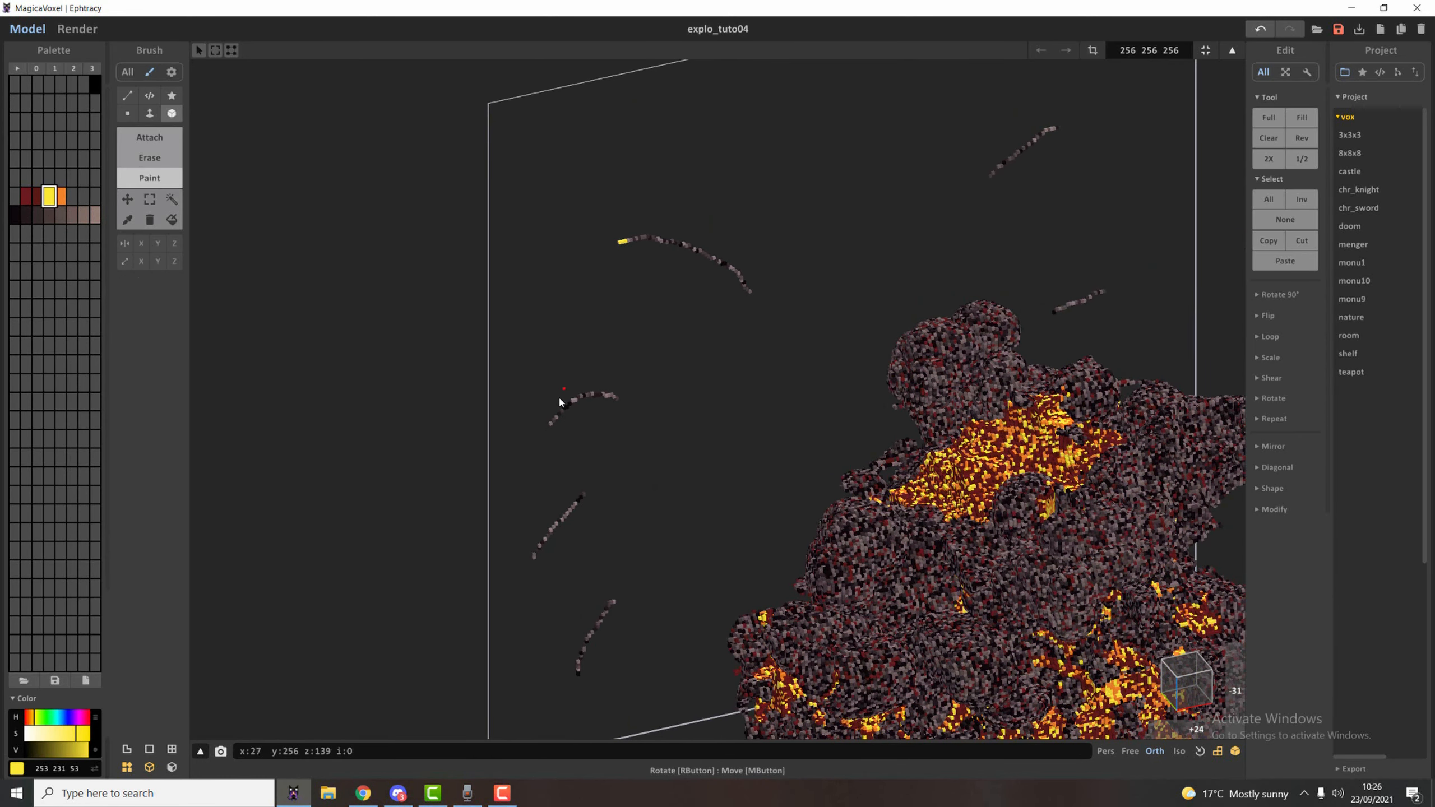
pyautogui.click(533, 556)
pyautogui.moveTo(1094, 242); pyautogui.dragTo(932, 482, button='right')
pyautogui.scroll(3, 961, 417)
pyautogui.scroll(-2, 974, 421)
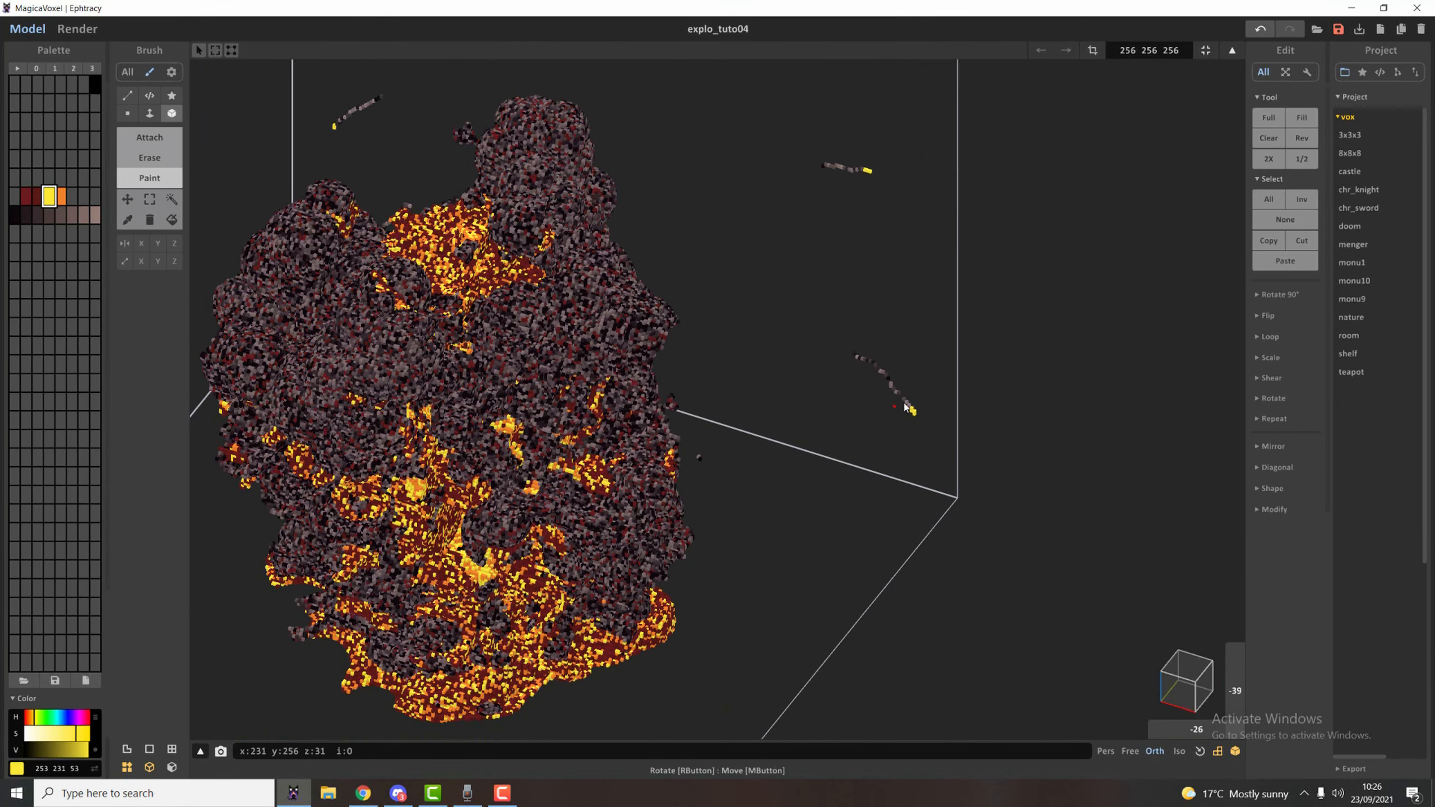
# Erase scattered voxels along the curved trails to break them into dashed debris streaks.
pyautogui.moveTo(644, 367); pyautogui.dragTo(754, 357, button='right')
pyautogui.moveTo(754, 356); pyautogui.dragTo(870, 454, button='middle')
pyautogui.press('v')
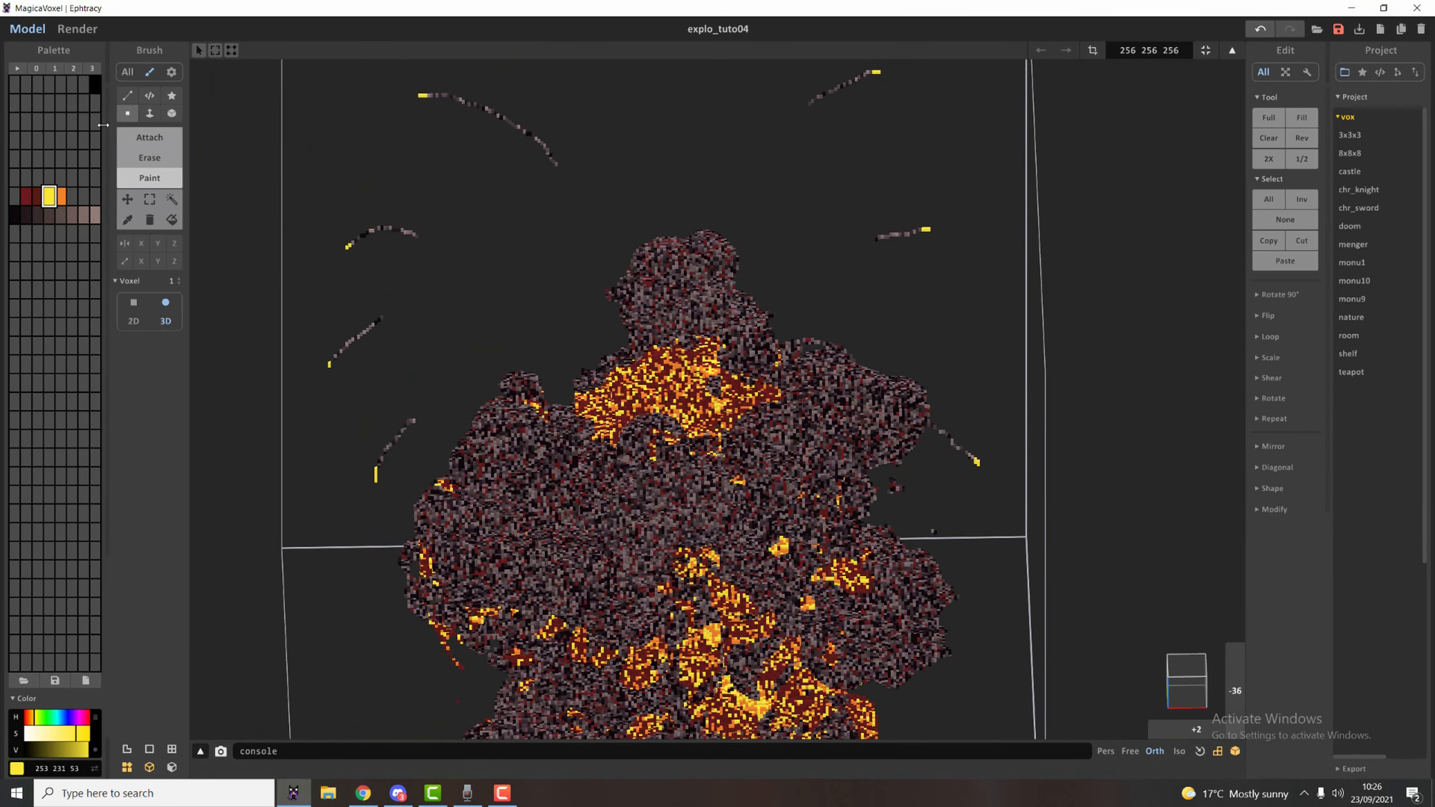
pyautogui.press('r')
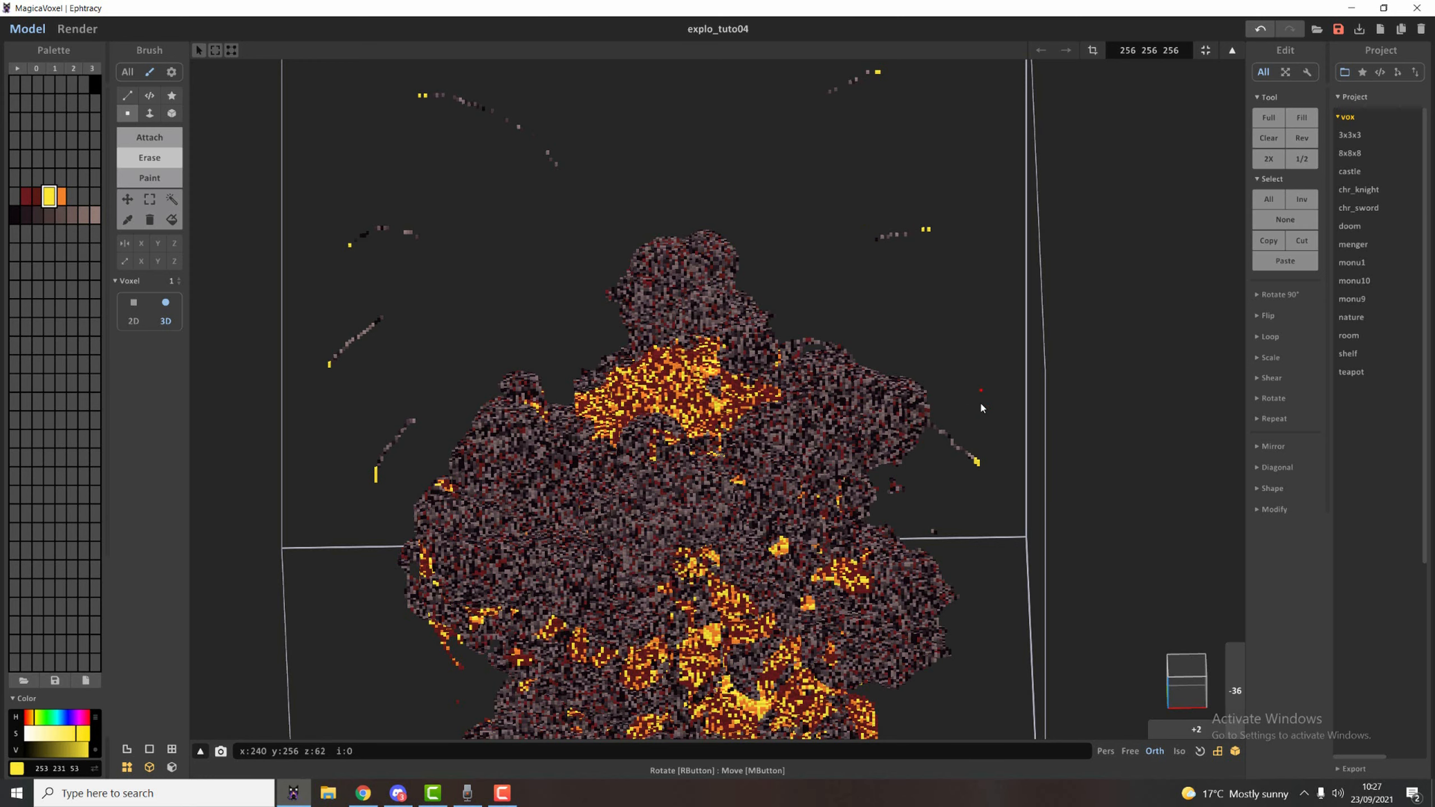
pyautogui.moveTo(981, 406); pyautogui.dragTo(937, 454, button='right')
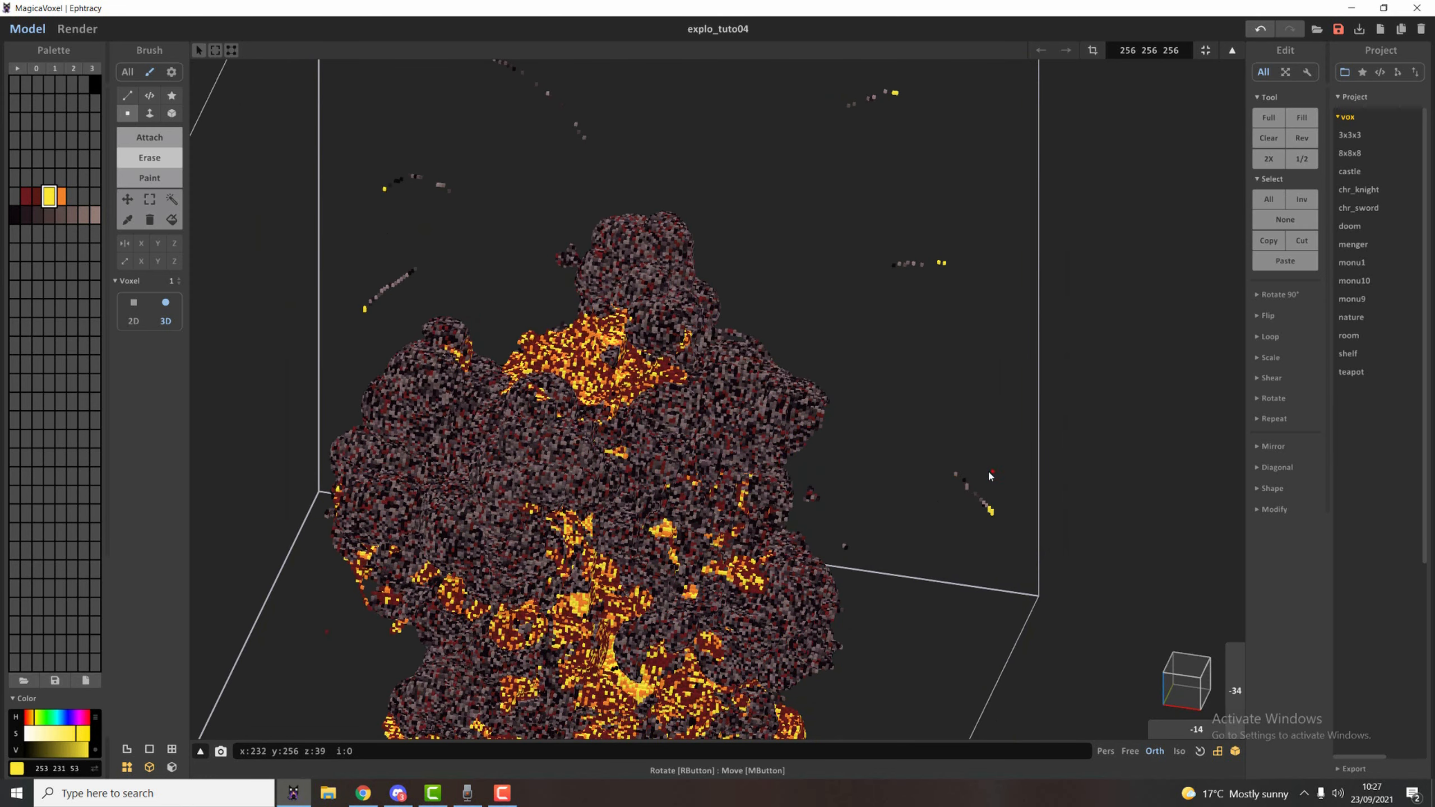
pyautogui.moveTo(610, 447); pyautogui.dragTo(376, 330, button='right')
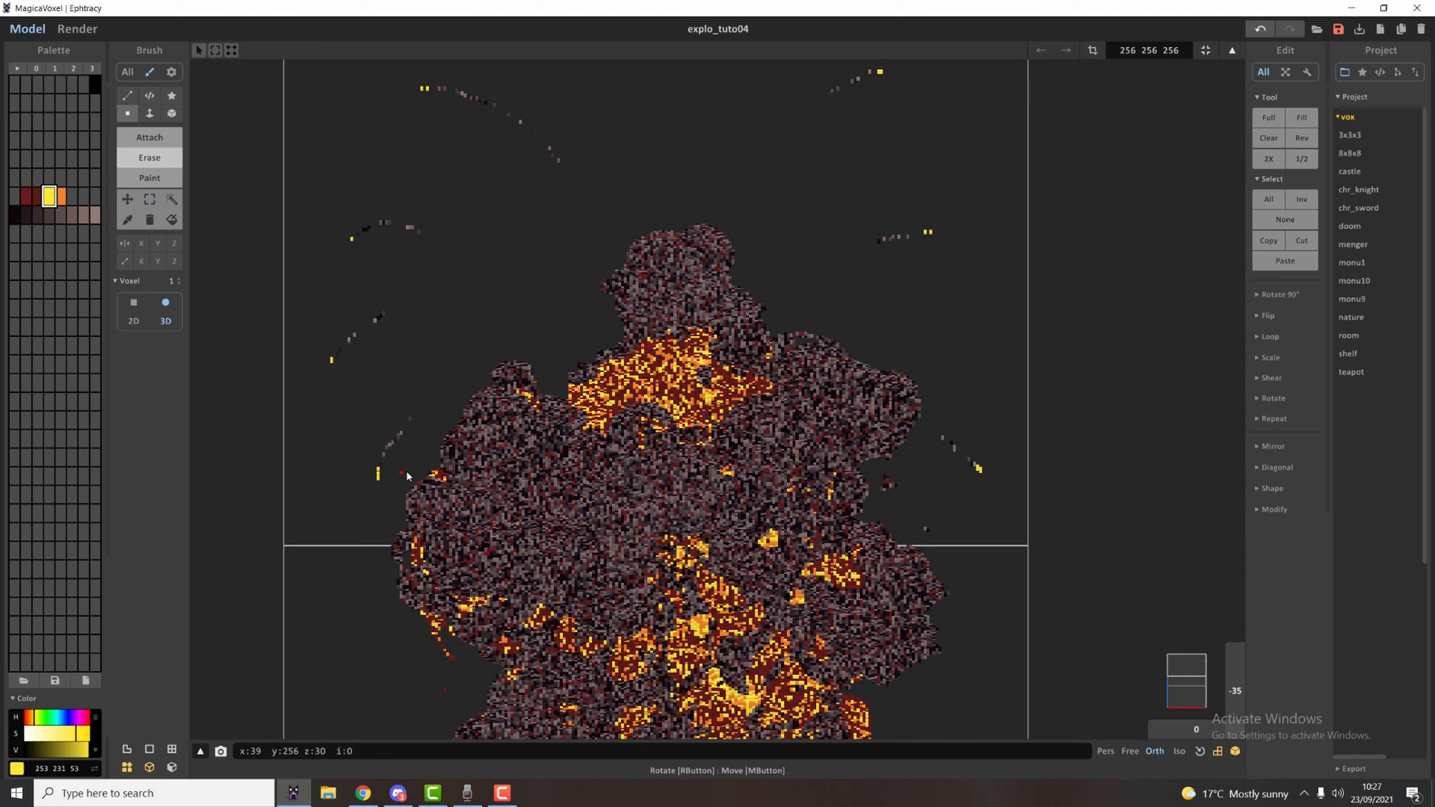
# Marquee-select all the debris trails and move them from the volume's back face to the depth of the explosion.
pyautogui.scroll(-5, 341, 474)
pyautogui.moveTo(391, 450); pyautogui.dragTo(560, 438, button='right')
pyautogui.press('m')
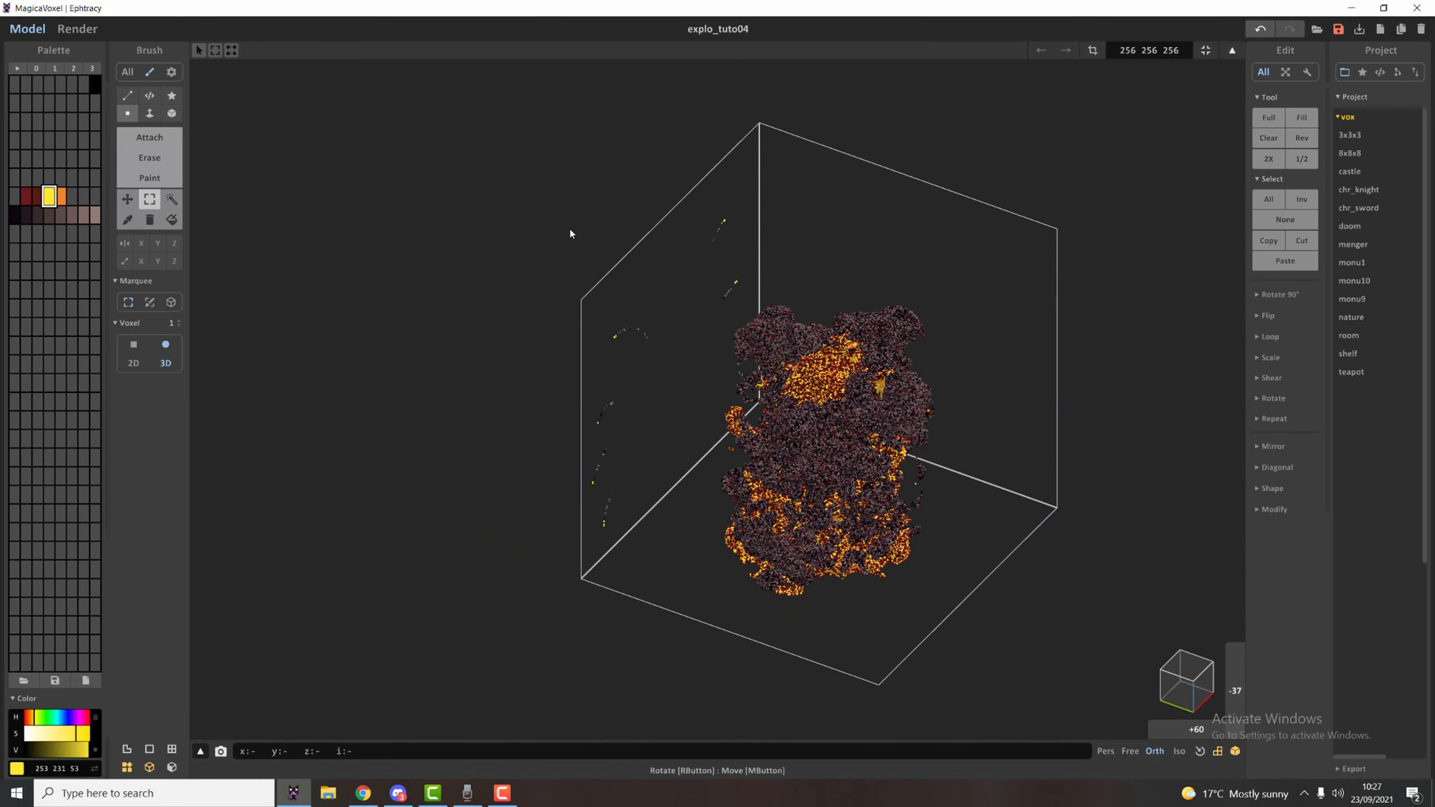
pyautogui.moveTo(569, 228); pyautogui.dragTo(604, 201, button='right')
pyautogui.moveTo(603, 202); pyautogui.dragTo(695, 662)
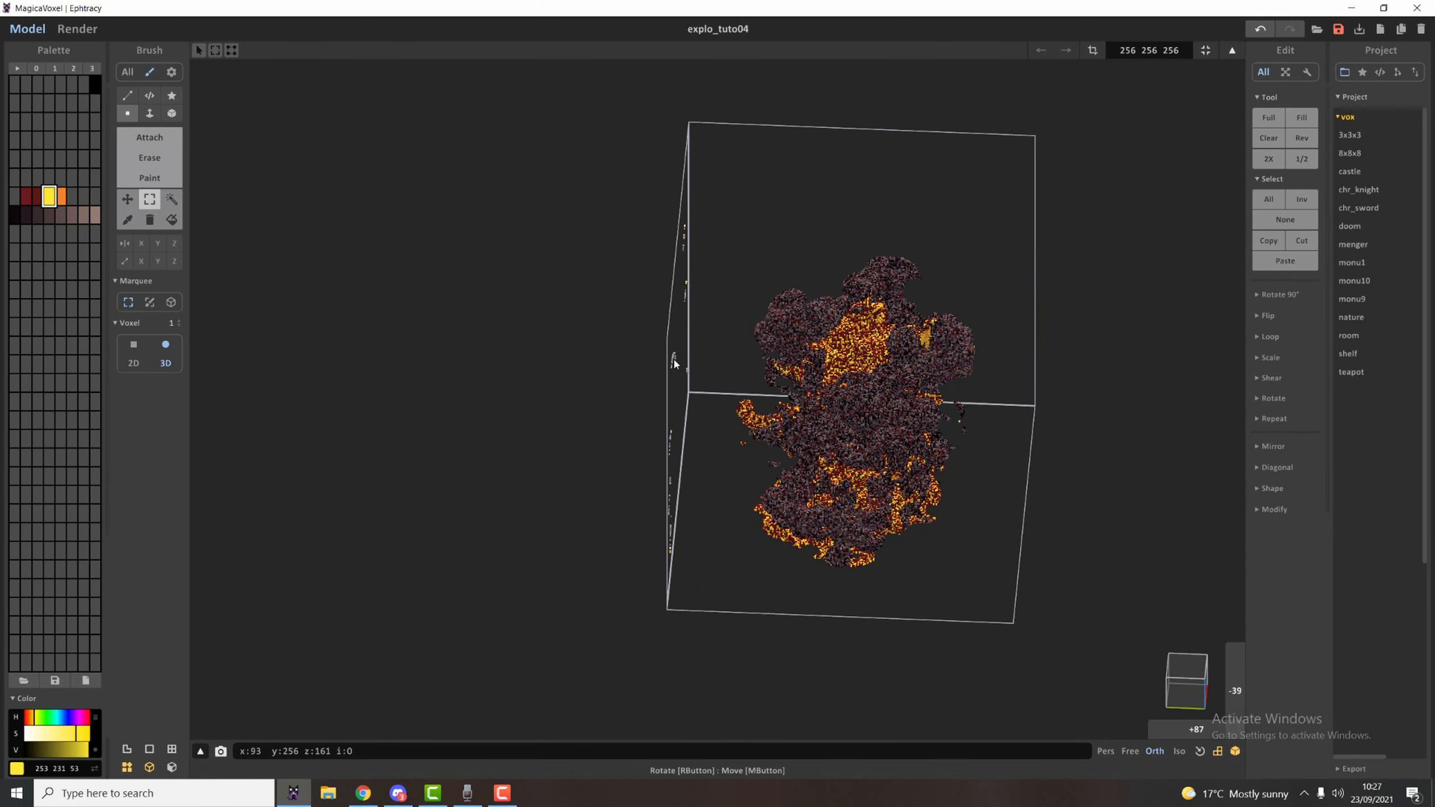
pyautogui.moveTo(841, 390); pyautogui.dragTo(662, 365, button='right')
pyautogui.moveTo(782, 340); pyautogui.dragTo(763, 342, button='right')
pyautogui.scroll(3, 764, 342)
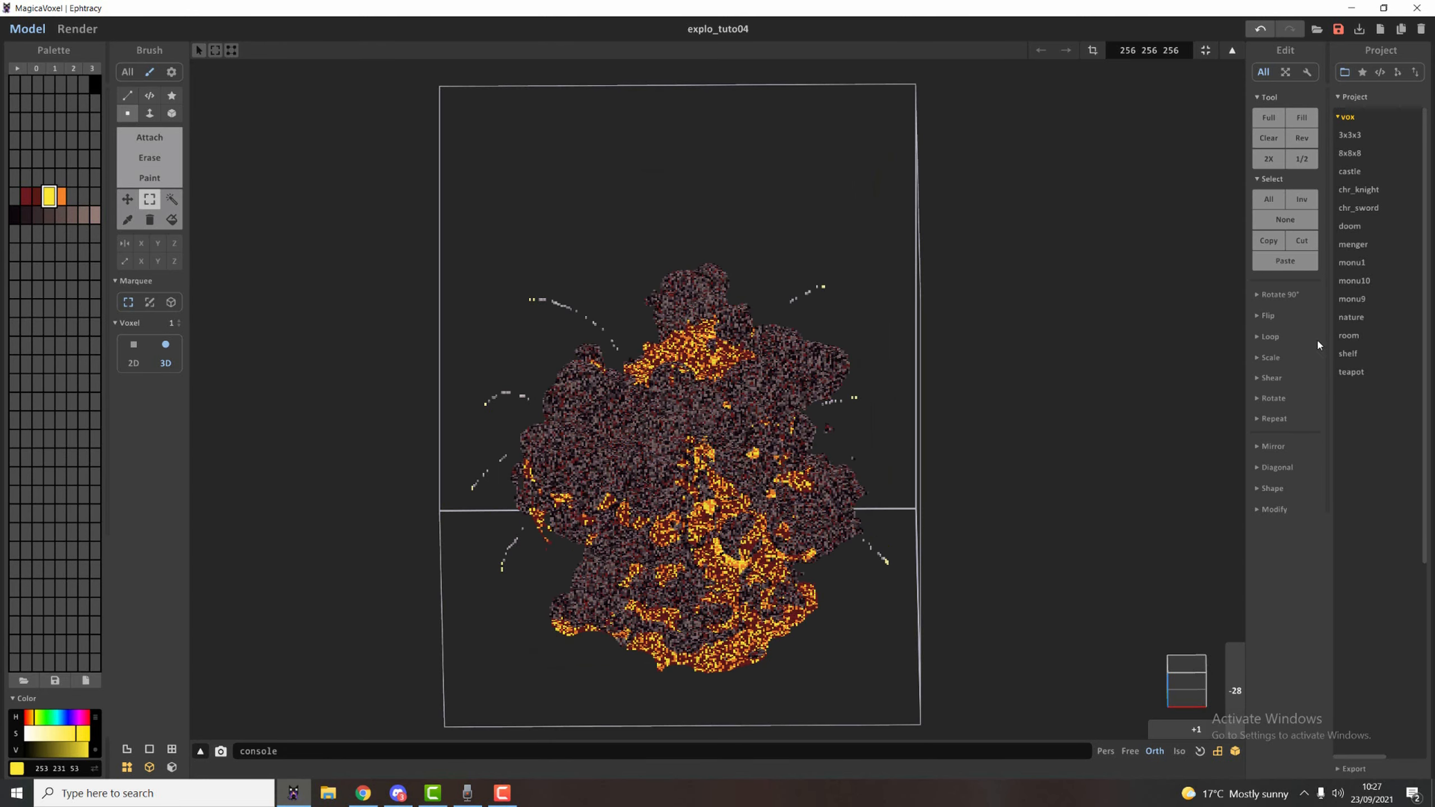
# Show the 90-degree rotation, free rotation and flip options and examine the debris trails around the explosion from several angles.
pyautogui.moveTo(1245, 320); pyautogui.dragTo(1286, 310, button='right')
pyautogui.click(1279, 297)
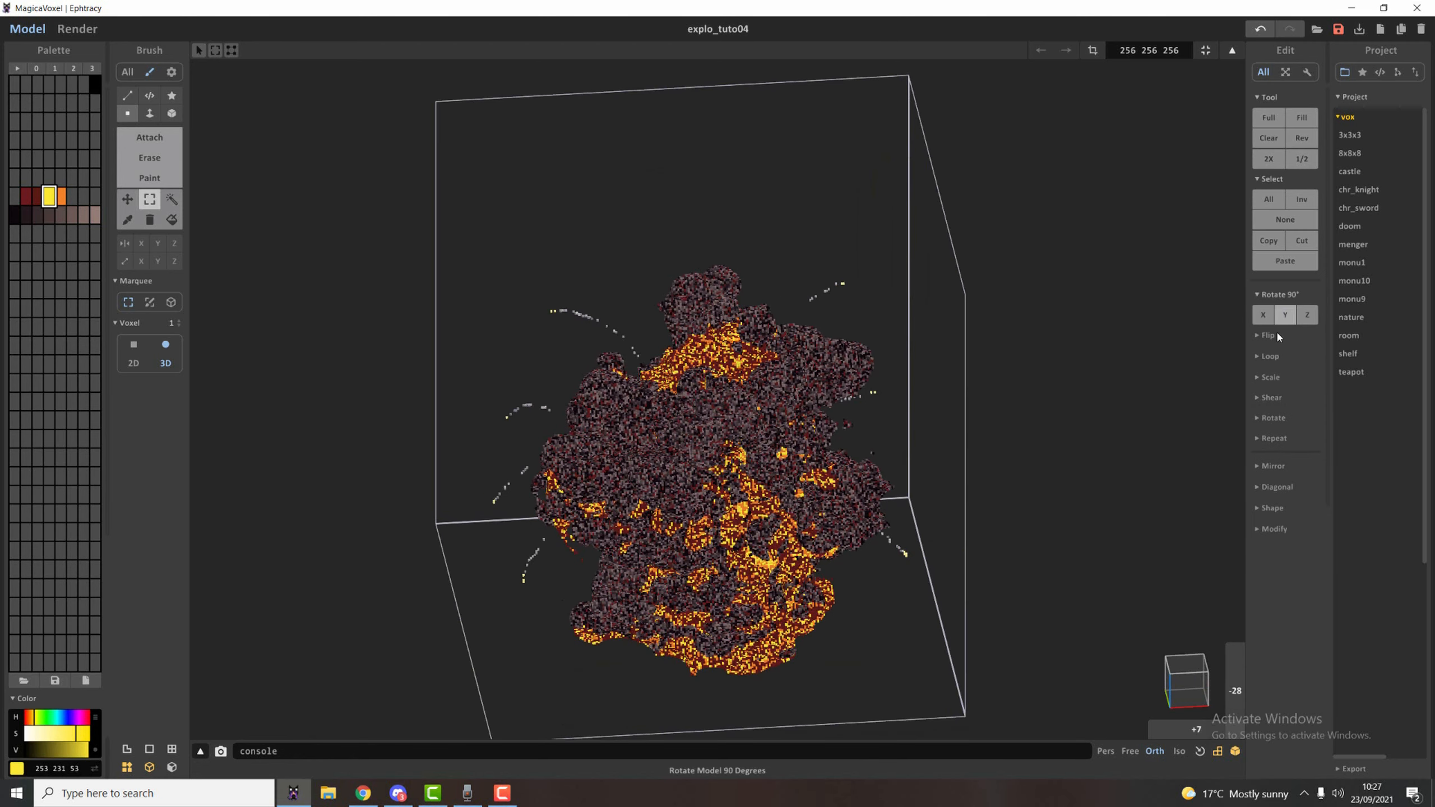
pyautogui.click(1274, 419)
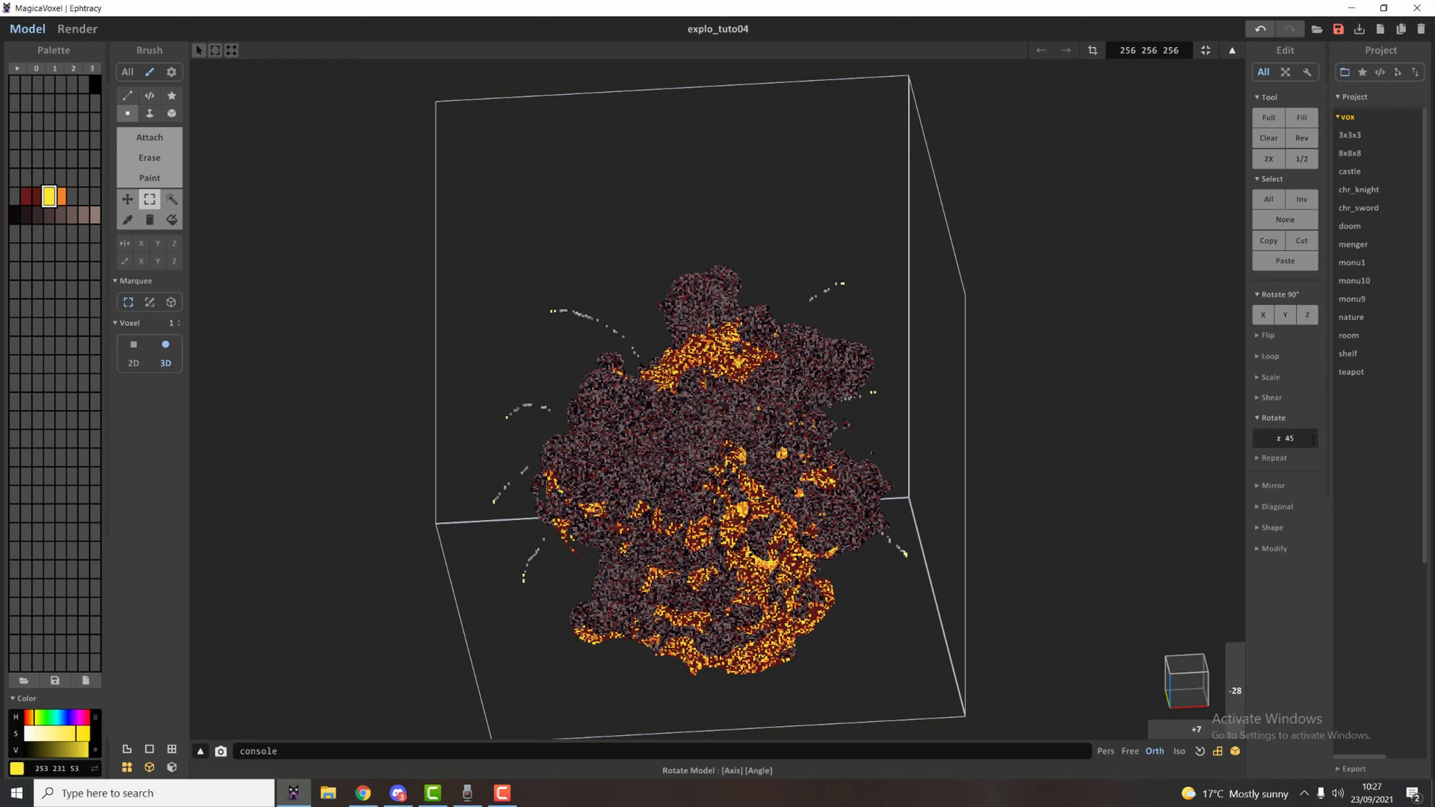
pyautogui.moveTo(906, 336); pyautogui.dragTo(851, 402, button='right')
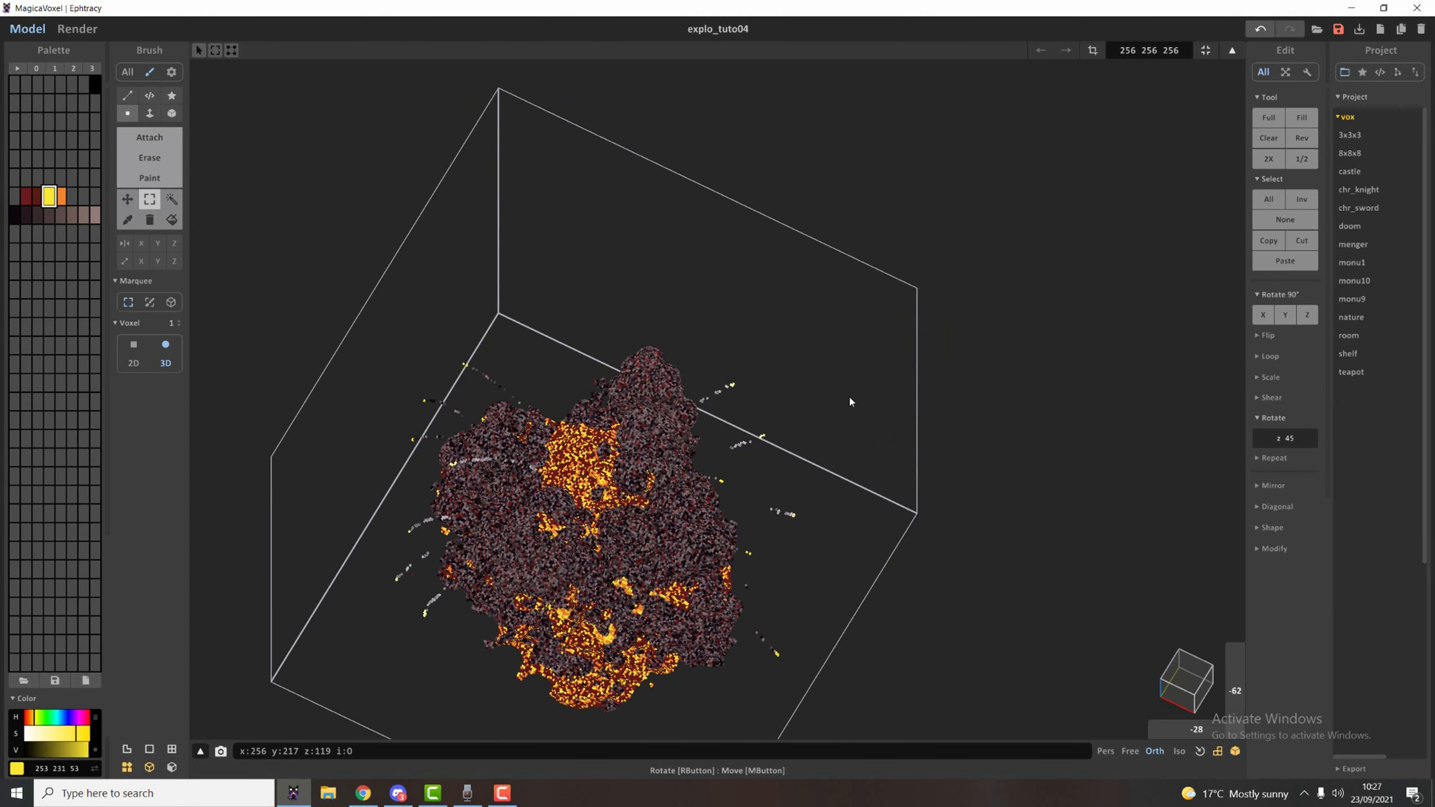
pyautogui.click(1278, 438)
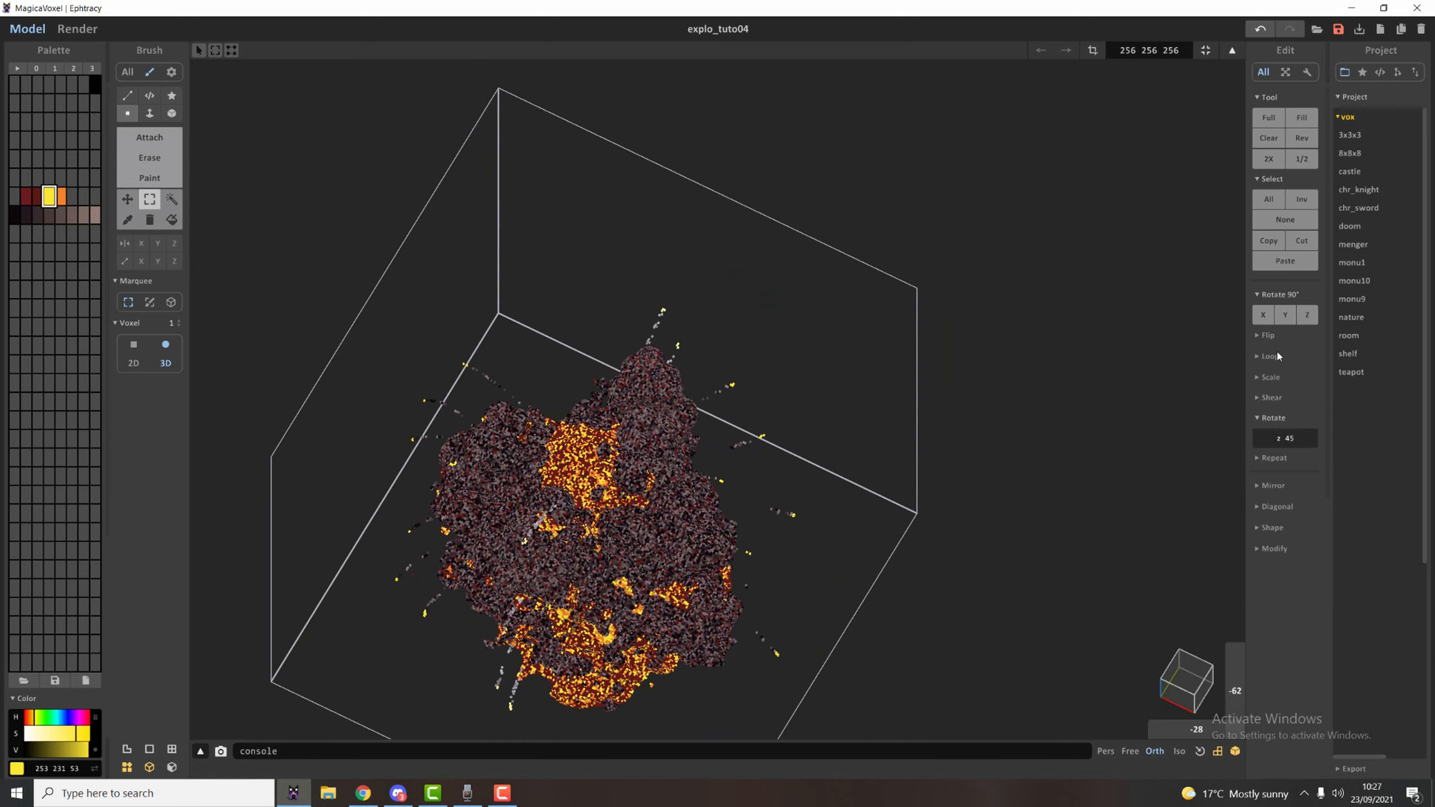
pyautogui.click(1267, 336)
pyautogui.moveTo(932, 322); pyautogui.dragTo(1083, 304, button='right')
pyautogui.moveTo(1155, 272); pyautogui.dragTo(1093, 298, button='right')
pyautogui.scroll(2, 1092, 298)
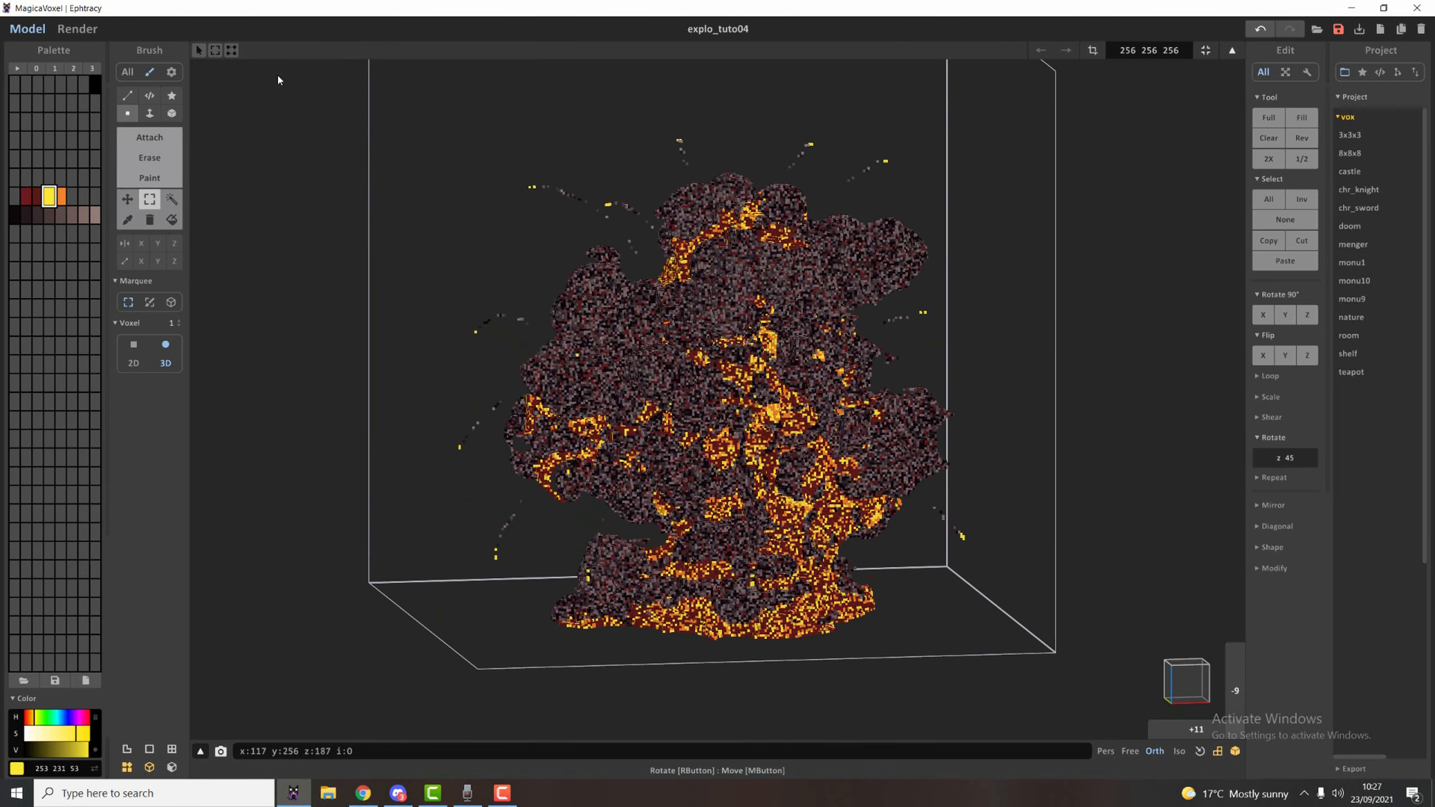
# Render the explosion and inspect the glowing fire and yellow-tipped debris trails from slightly different angles.
pyautogui.click(81, 31)
pyautogui.moveTo(648, 218); pyautogui.dragTo(683, 228, button='right')
pyautogui.scroll(1, 769, 371)
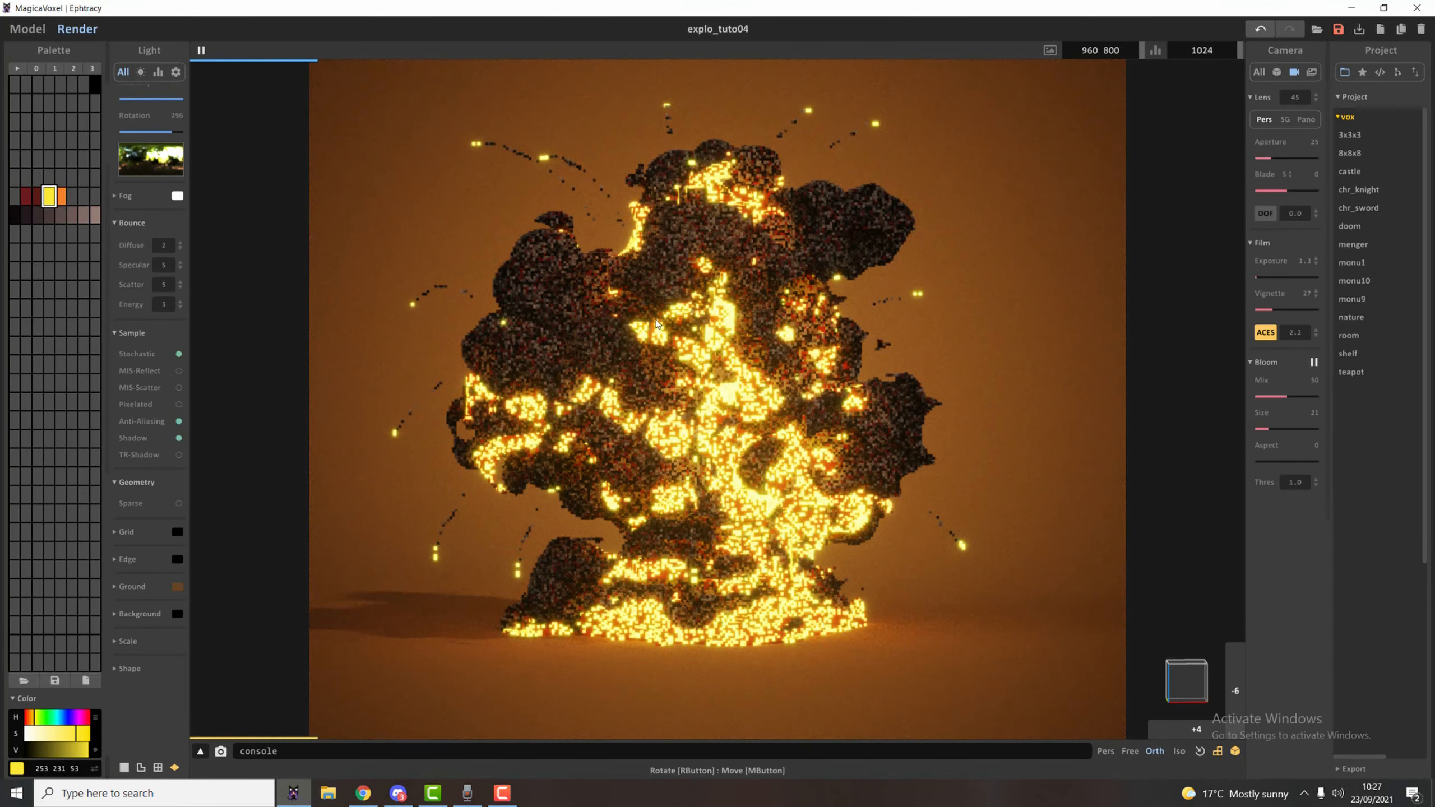
pyautogui.scroll(1, 689, 322)
pyautogui.moveTo(689, 320); pyautogui.dragTo(712, 321, button='right')
pyautogui.scroll(-1, 712, 321)
pyautogui.click(1129, 481)
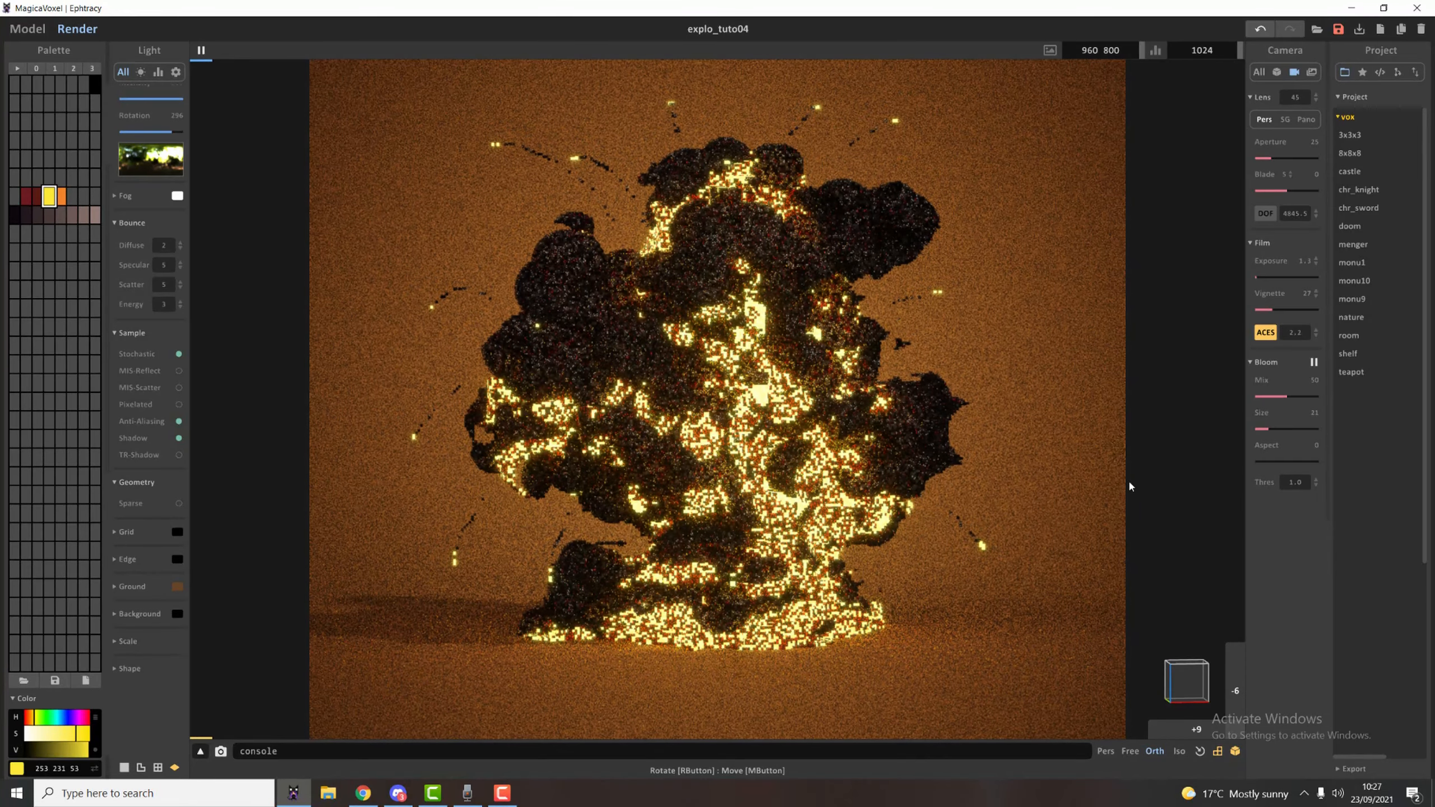
pyautogui.moveTo(888, 255)
pyautogui.mouseDown(button='right')
pyautogui.moveTo(894, 277)
pyautogui.moveTo(899, 248)
pyautogui.mouseUp(button='right')
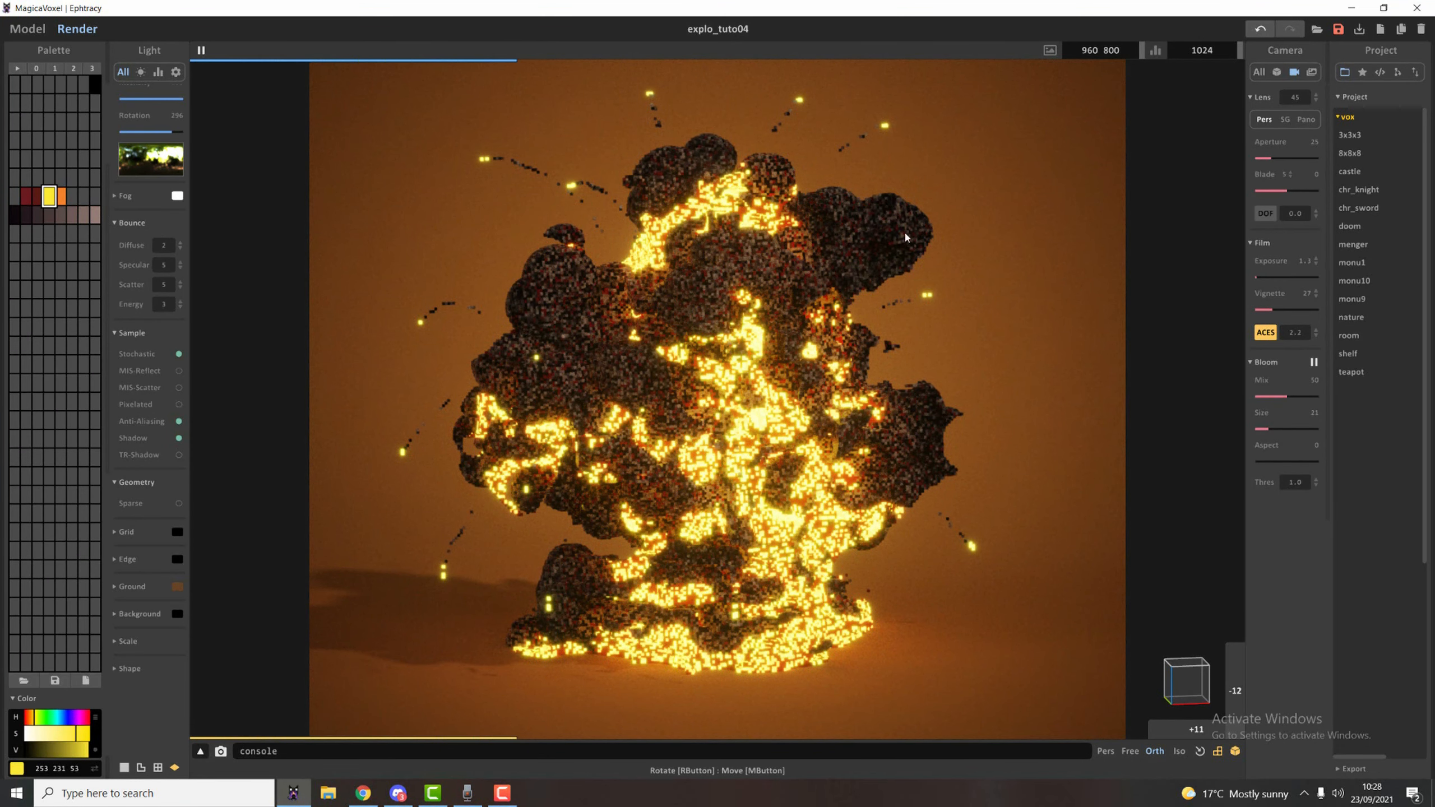
# Select the grey-brown smoke voxels by region, recolour them with a random mix of the lighter grey-brown shades, and render the result.
pyautogui.click(31, 30)
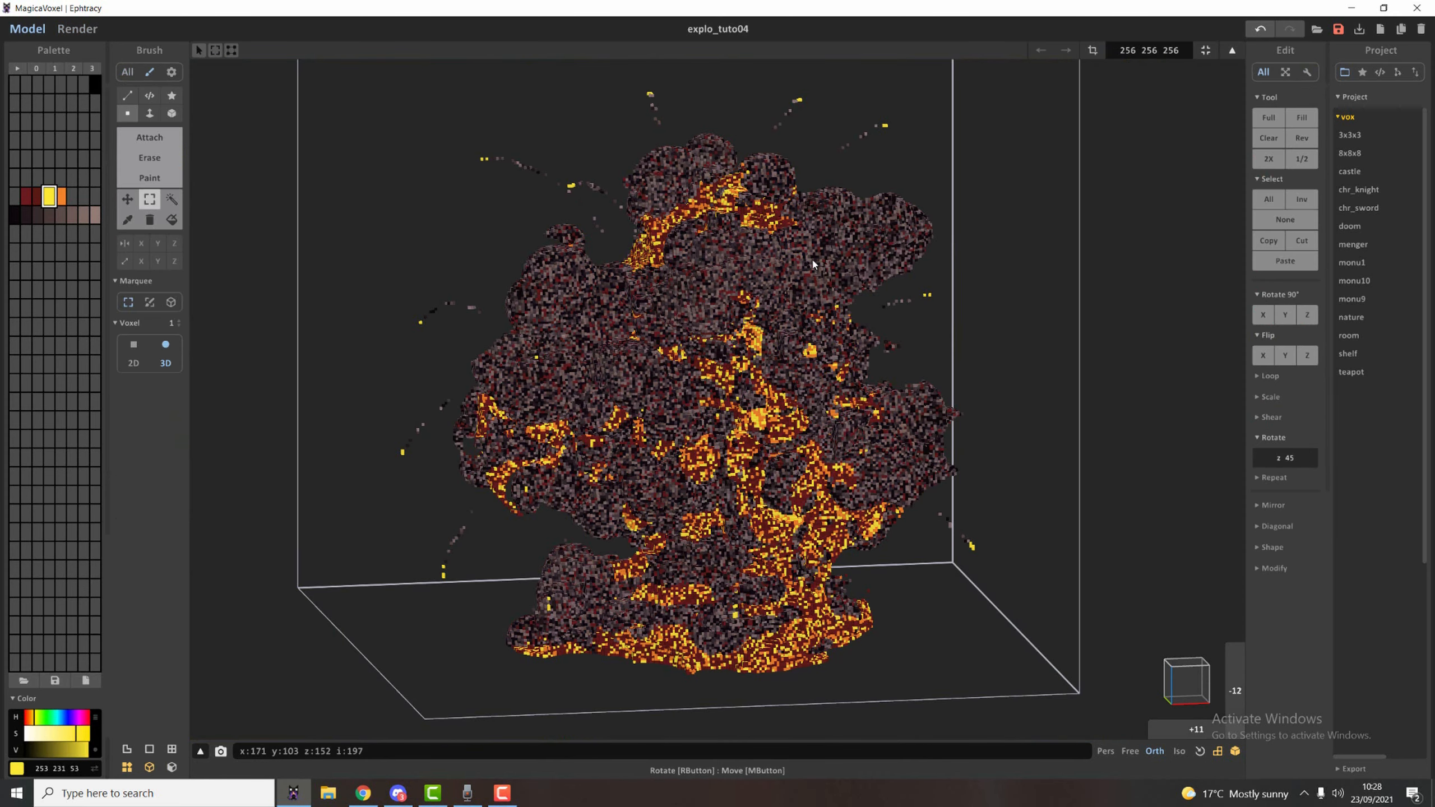
pyautogui.press('w')
pyautogui.click(856, 273)
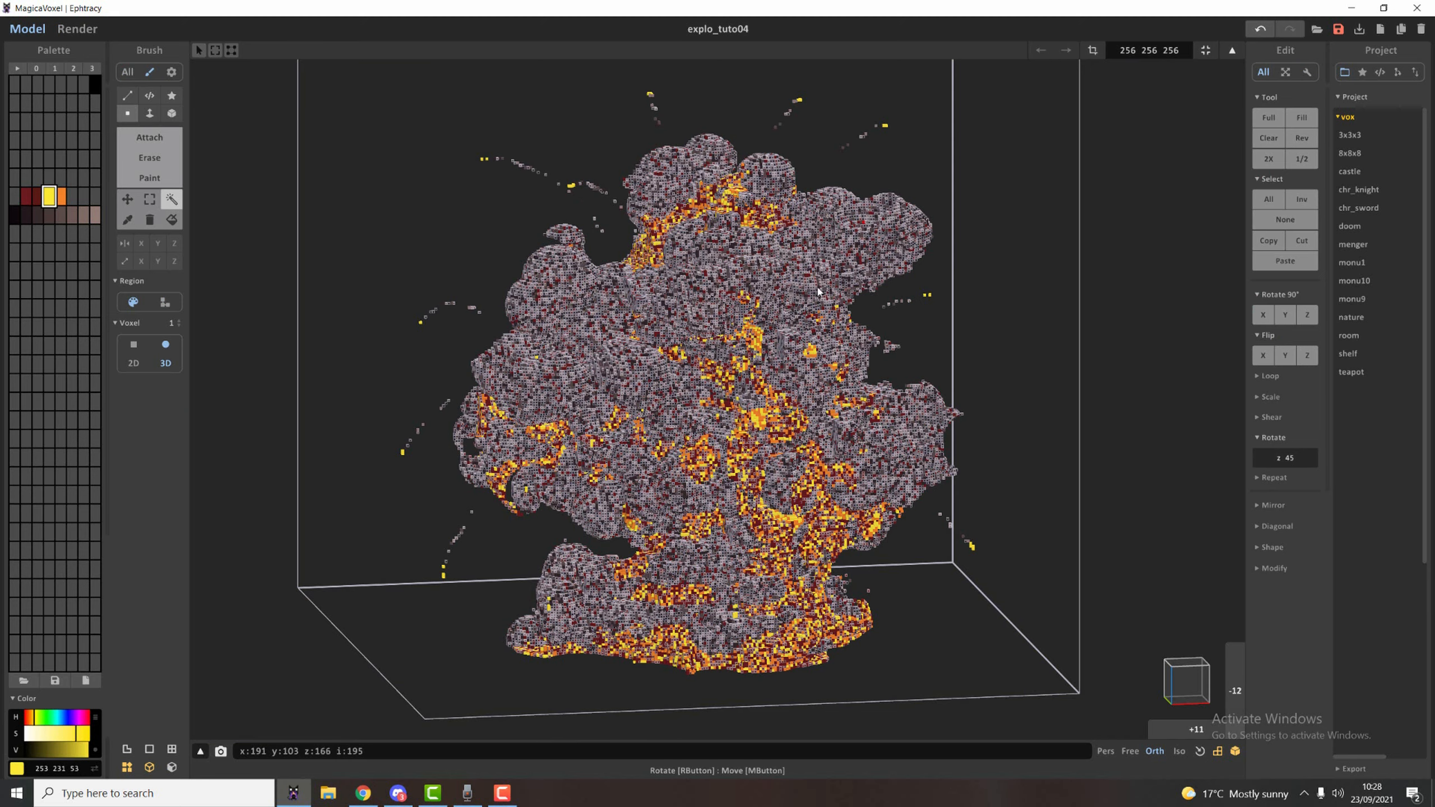
pyautogui.click(94, 215)
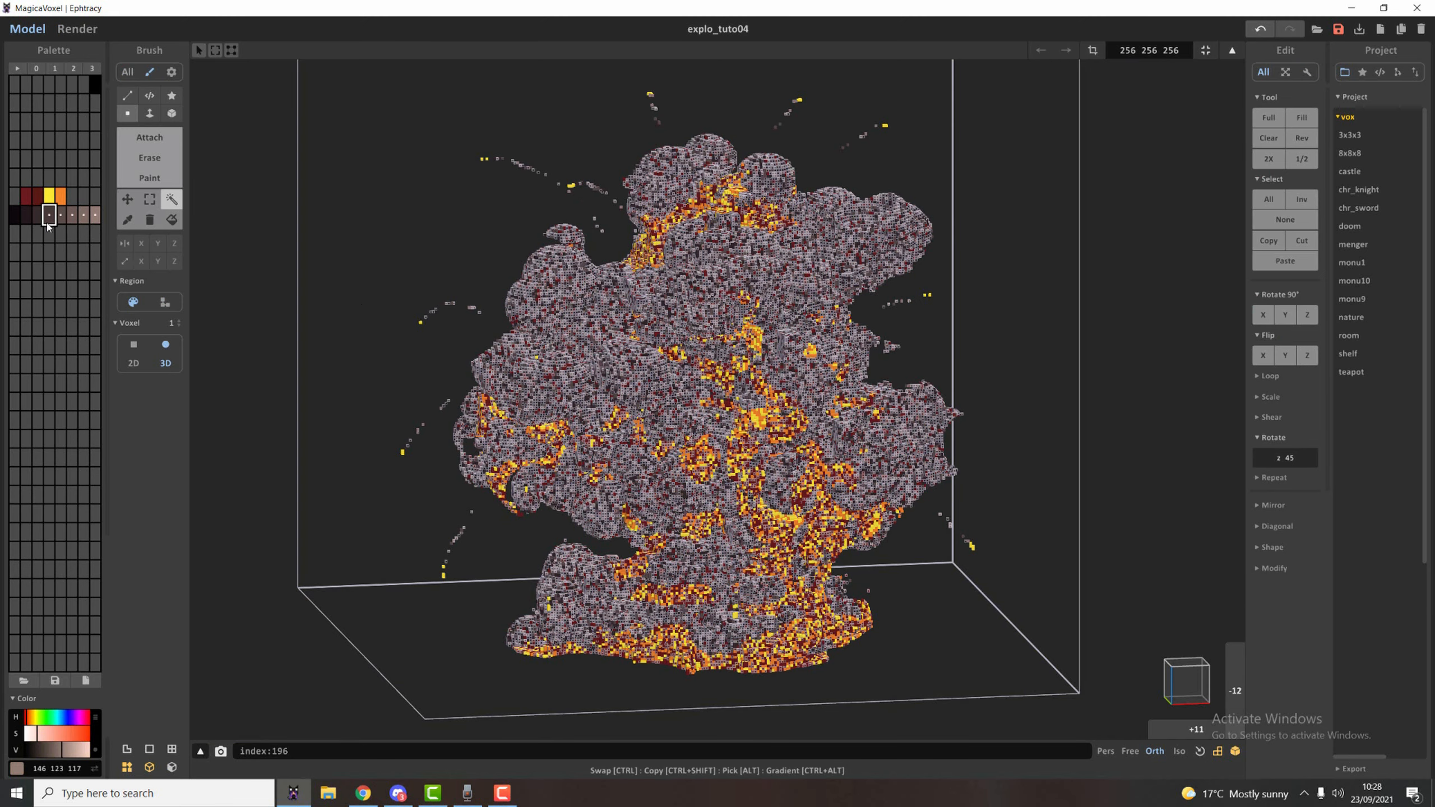
pyautogui.rightClick(48, 220)
pyautogui.click(90, 275)
pyautogui.hotkey('ctrl', 'd')
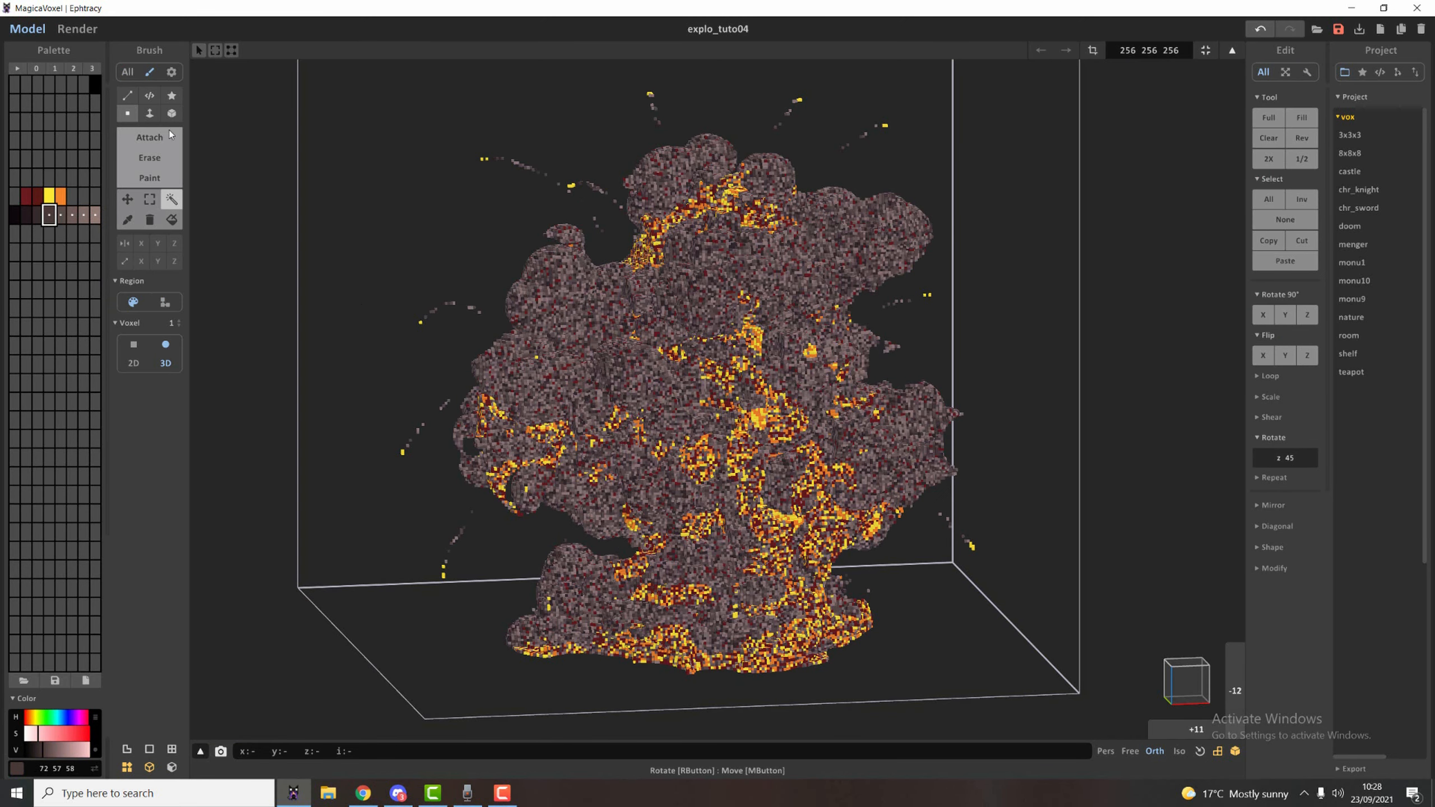
pyautogui.click(90, 30)
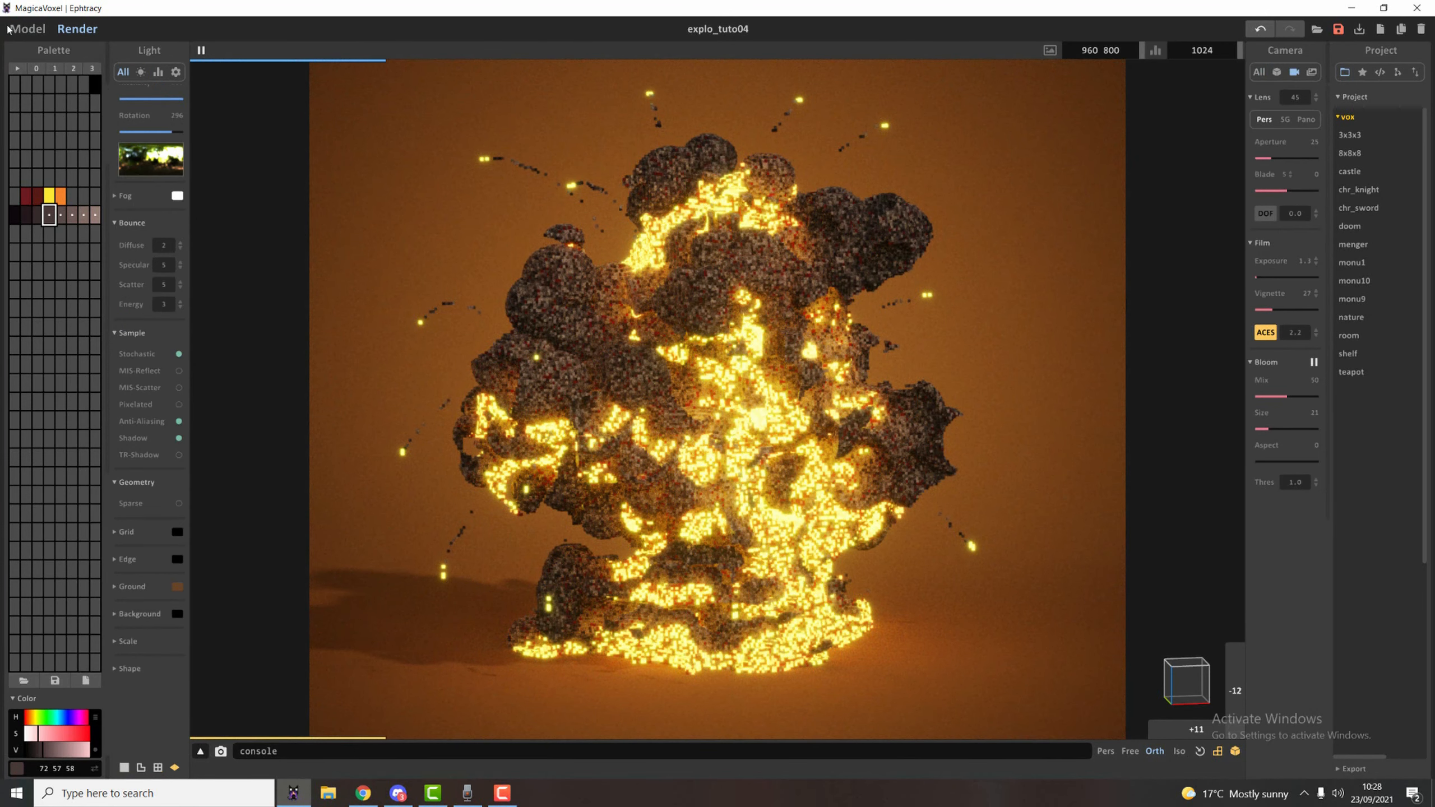
# Paint solid orange patches on the smoke billows at both sides of the explosion's front, using a voxel brush size of 15.
pyautogui.click(27, 28)
pyautogui.click(61, 196)
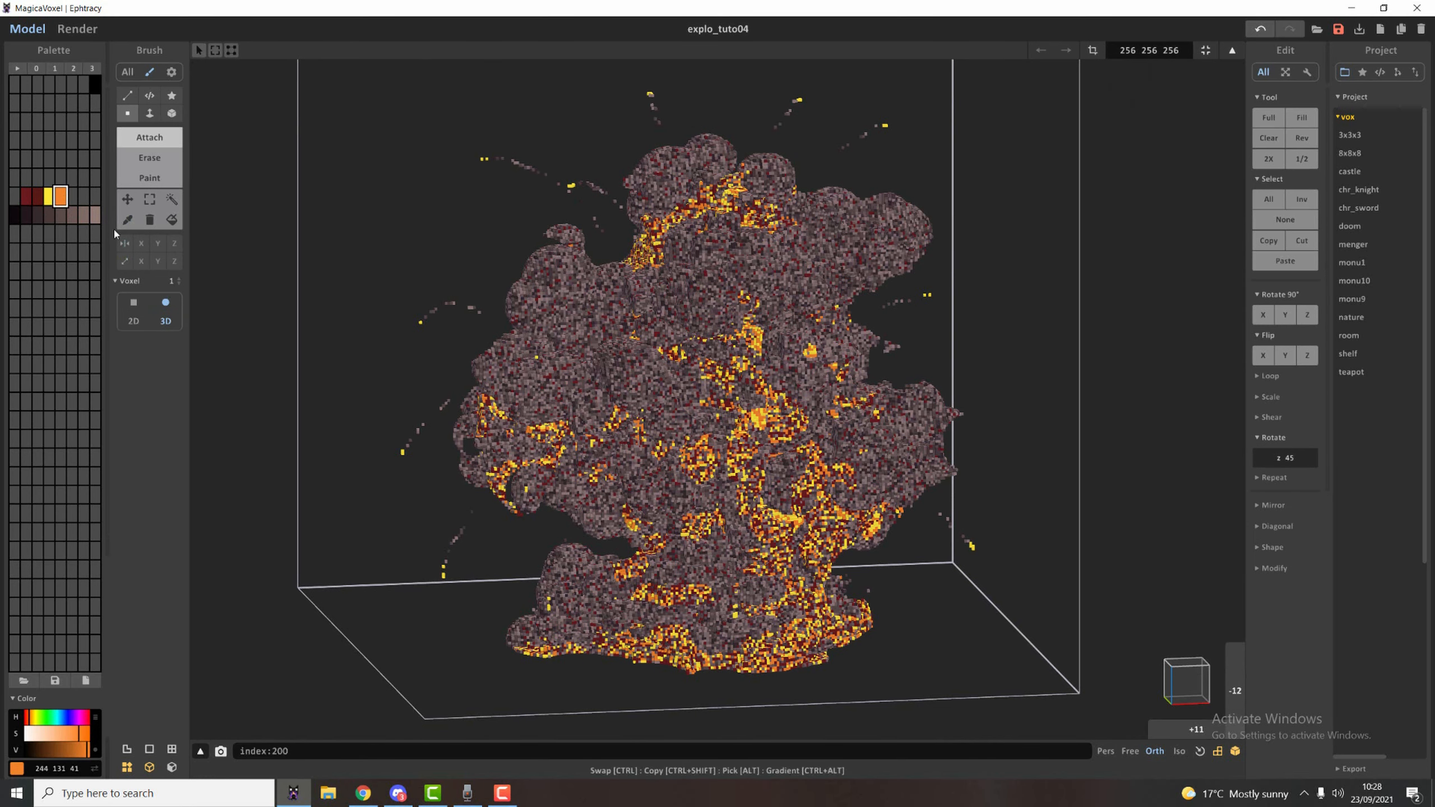
pyautogui.click(171, 281)
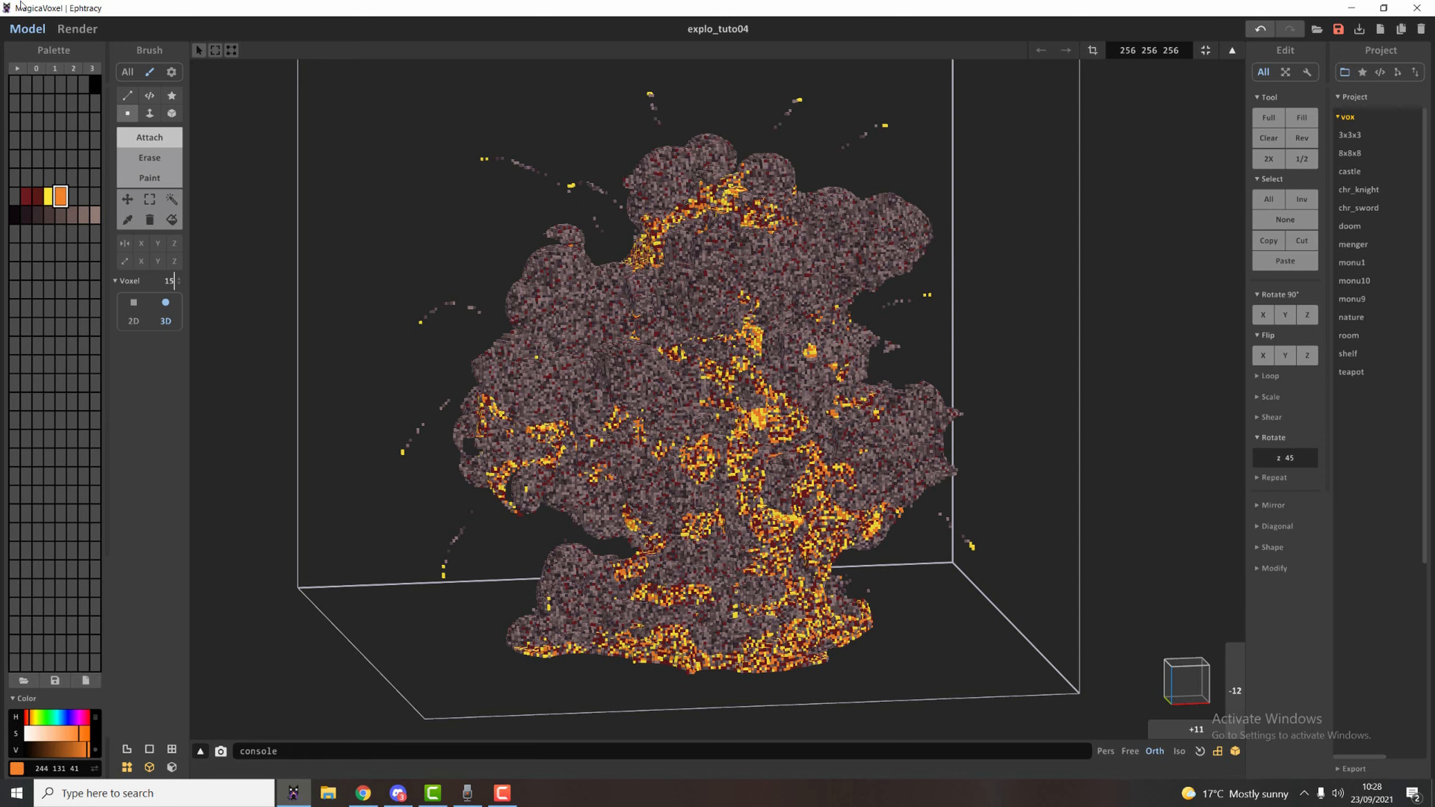
pyautogui.click(77, 28)
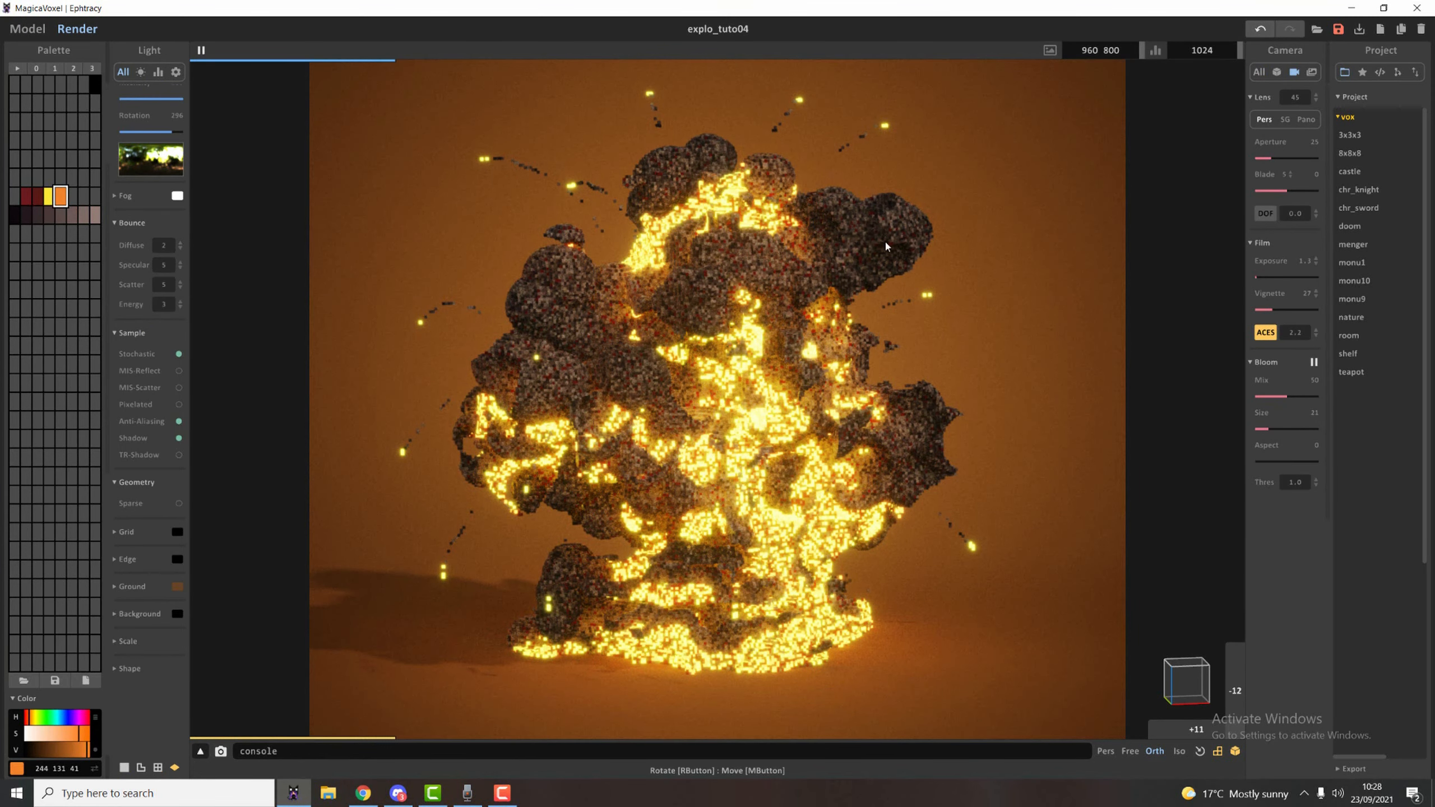
pyautogui.click(27, 28)
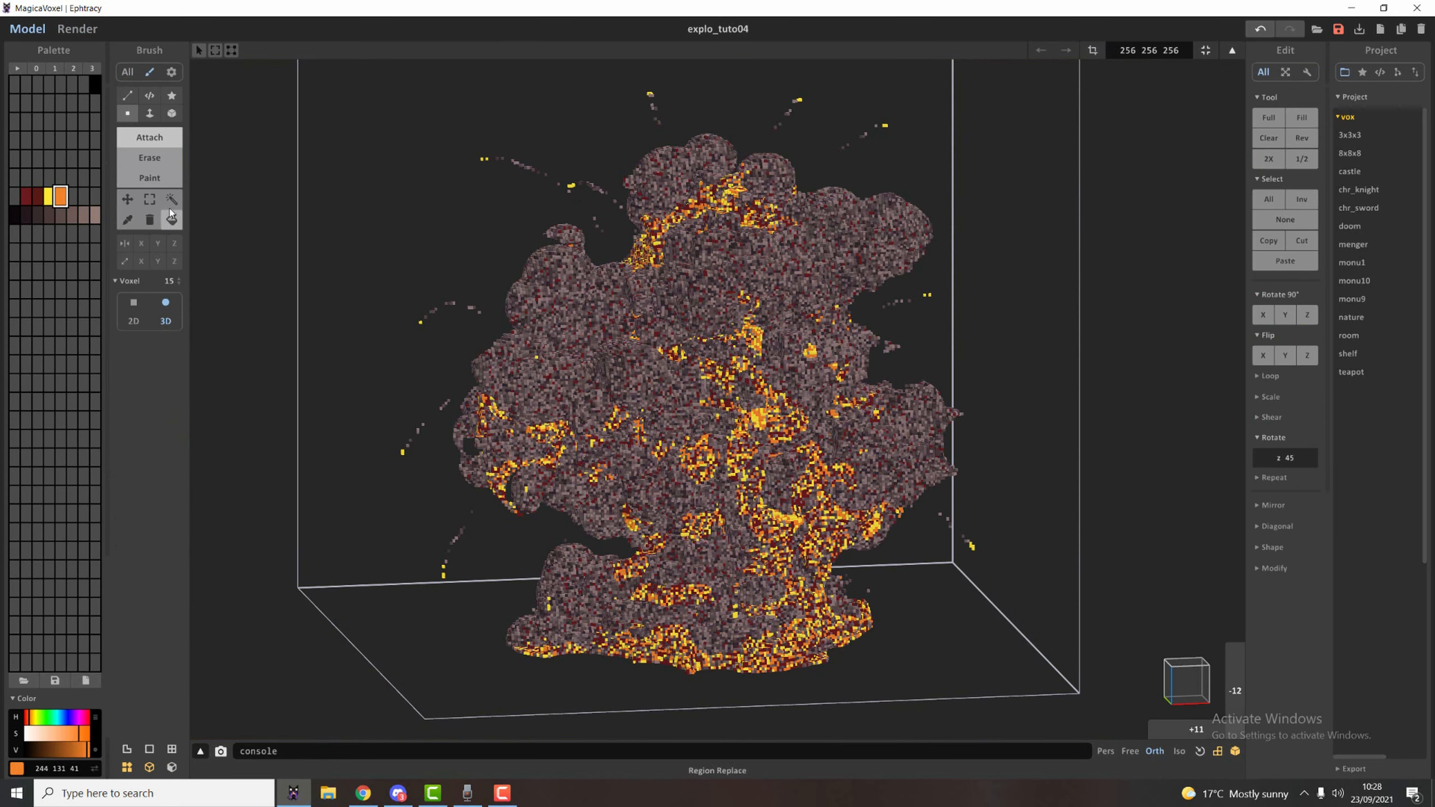
pyautogui.click(150, 178)
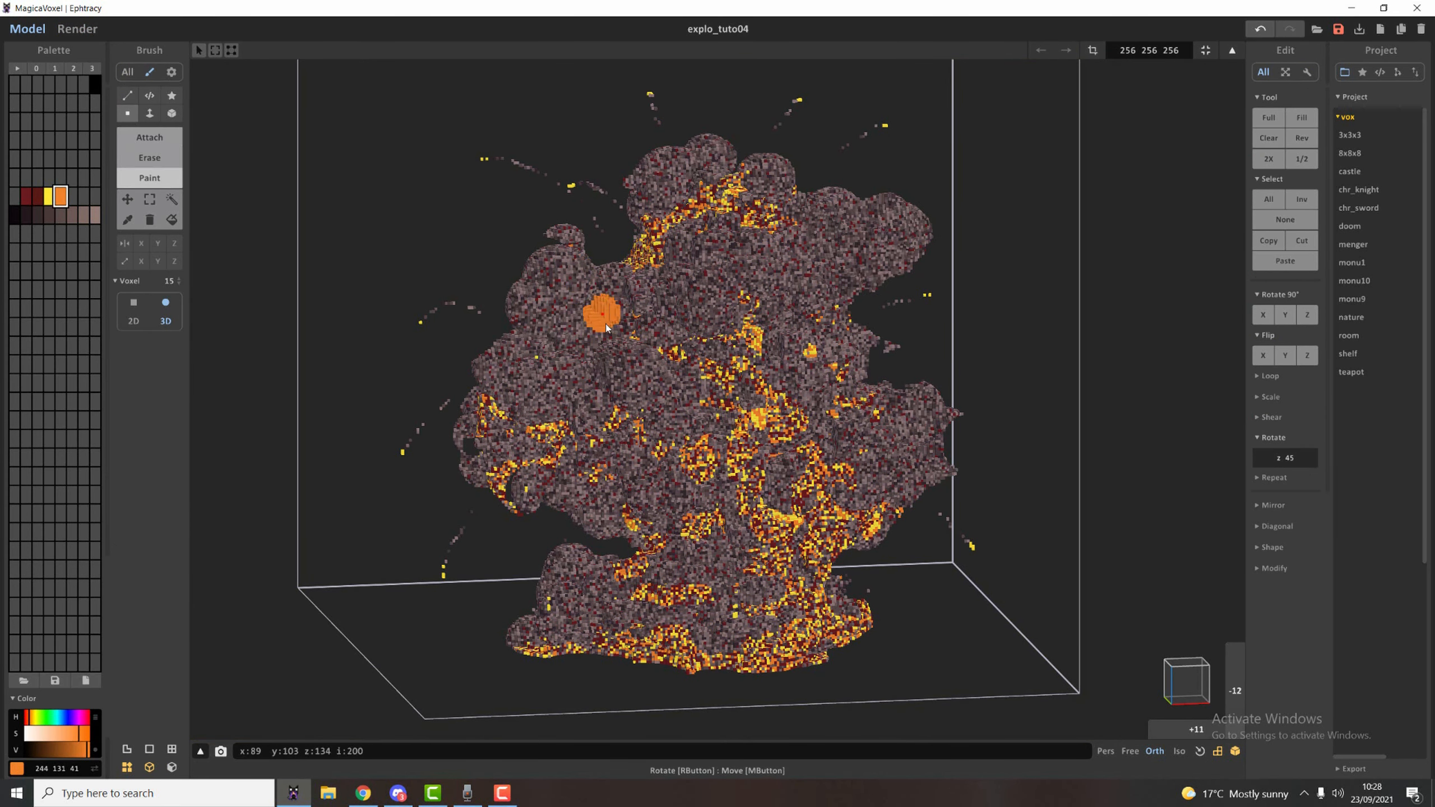
pyautogui.click(568, 327)
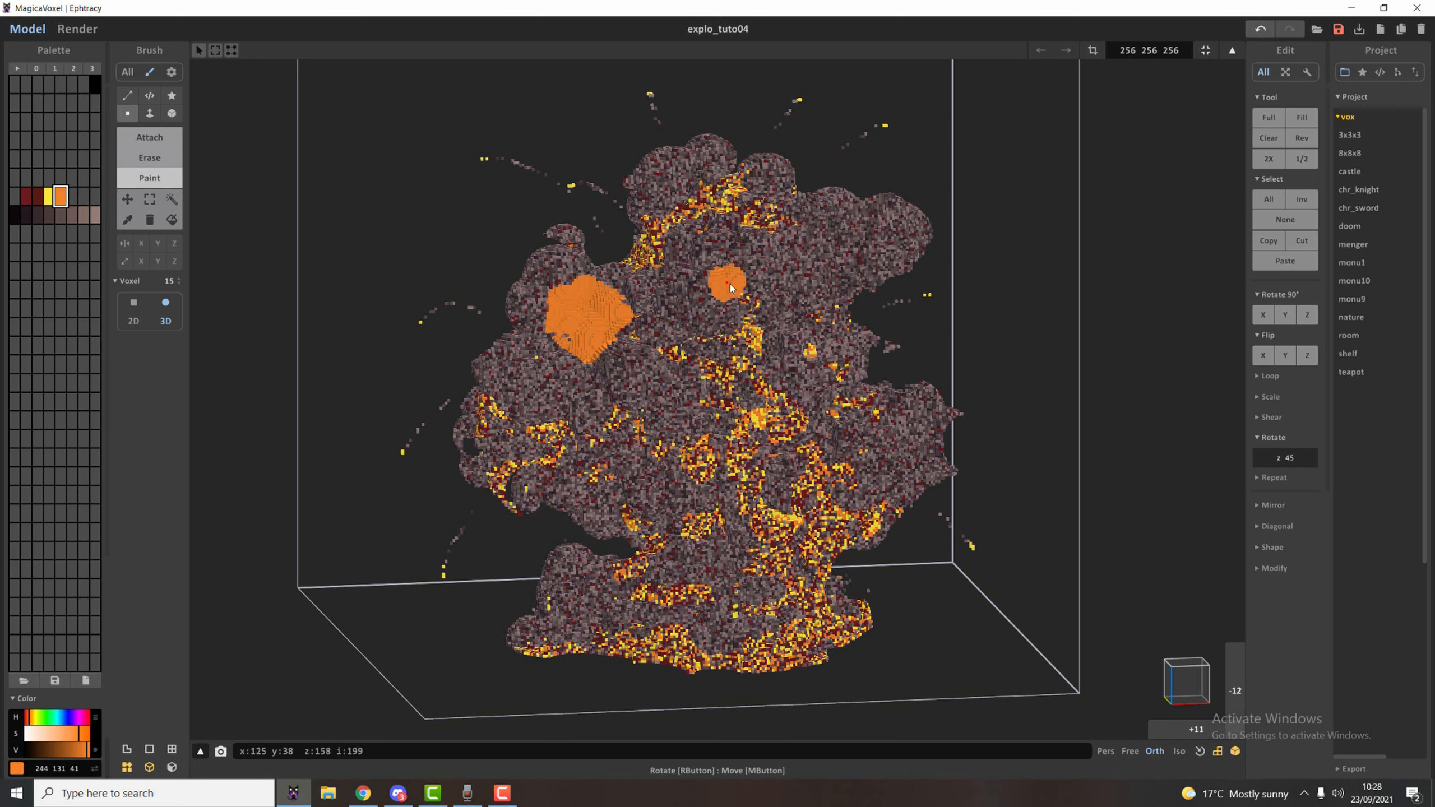
pyautogui.click(817, 258)
pyautogui.click(911, 448)
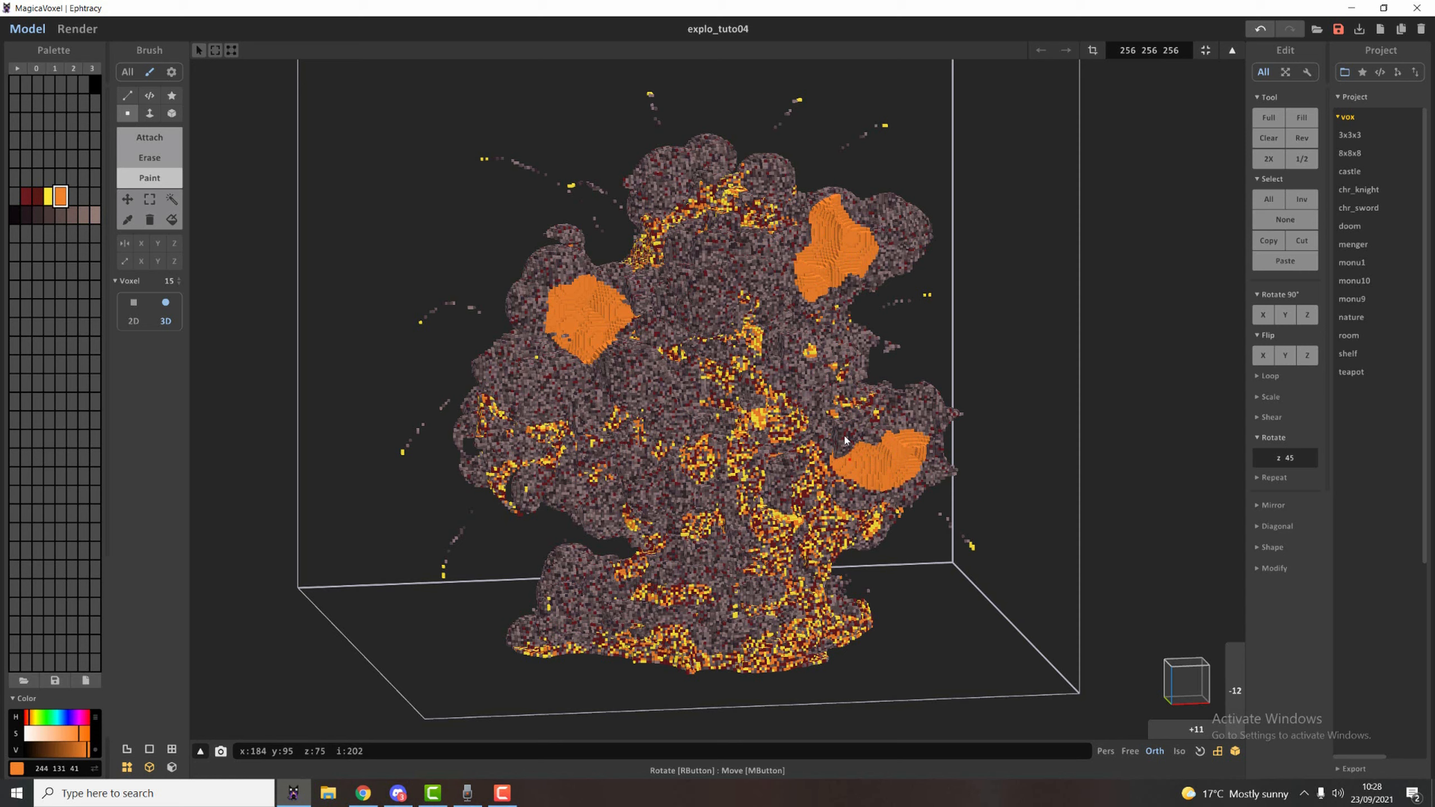
pyautogui.click(832, 468)
pyautogui.click(590, 475)
pyautogui.click(560, 407)
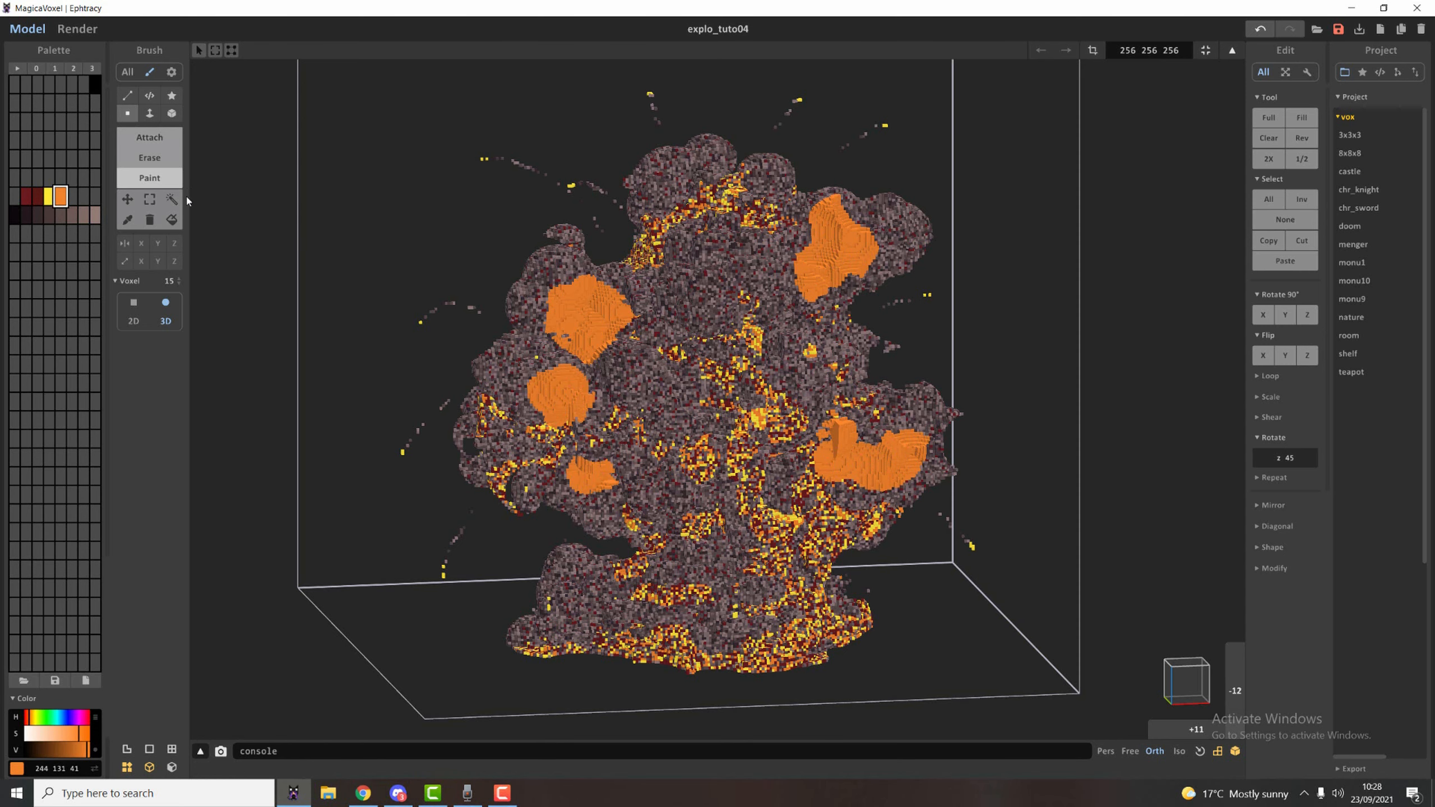
# Region-select the orange patches on the front smoke and recolour them with a random mix of dark red, yellow and orange.
pyautogui.click(171, 199)
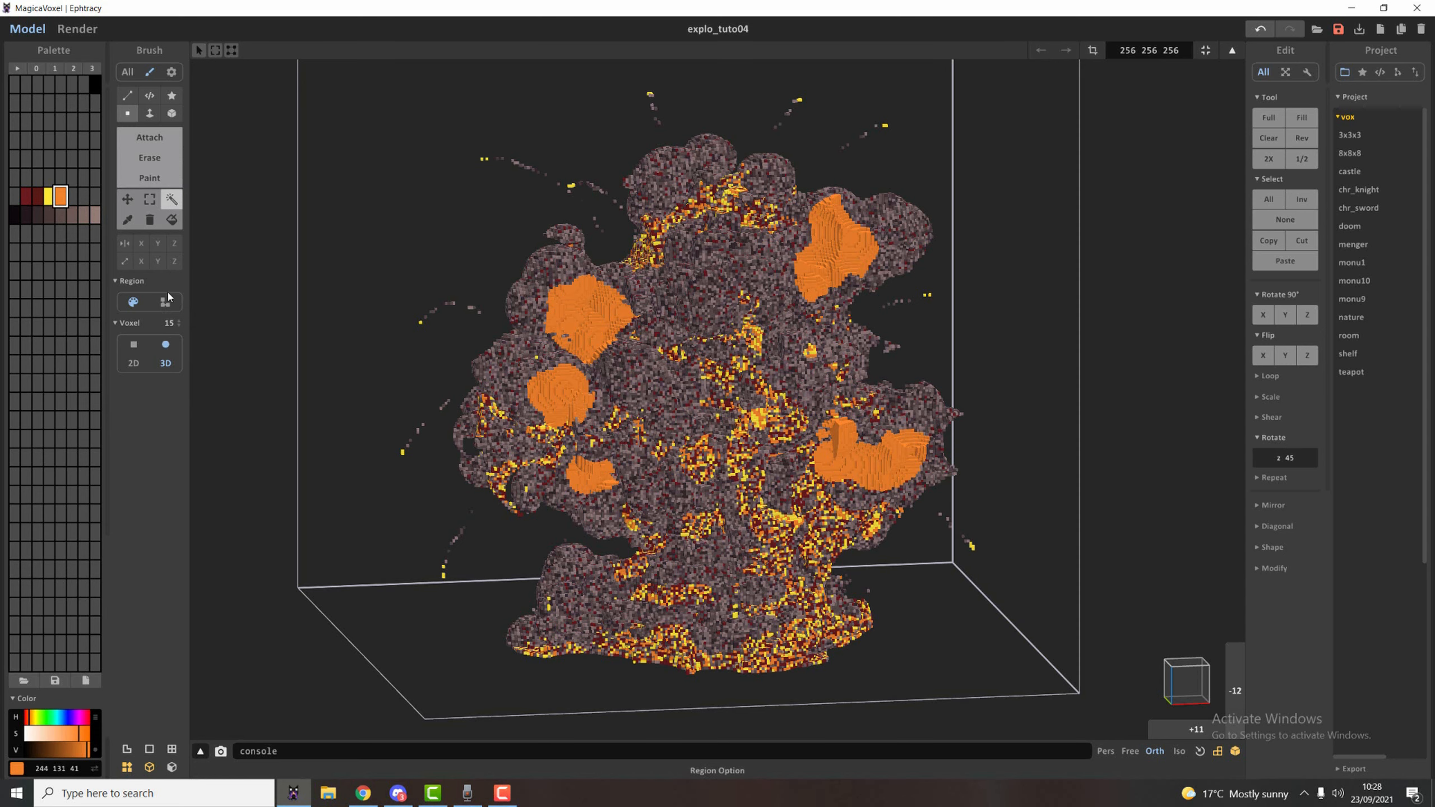
pyautogui.click(599, 336)
pyautogui.keyDown('shift'); pyautogui.click(564, 415); pyautogui.keyUp('shift')
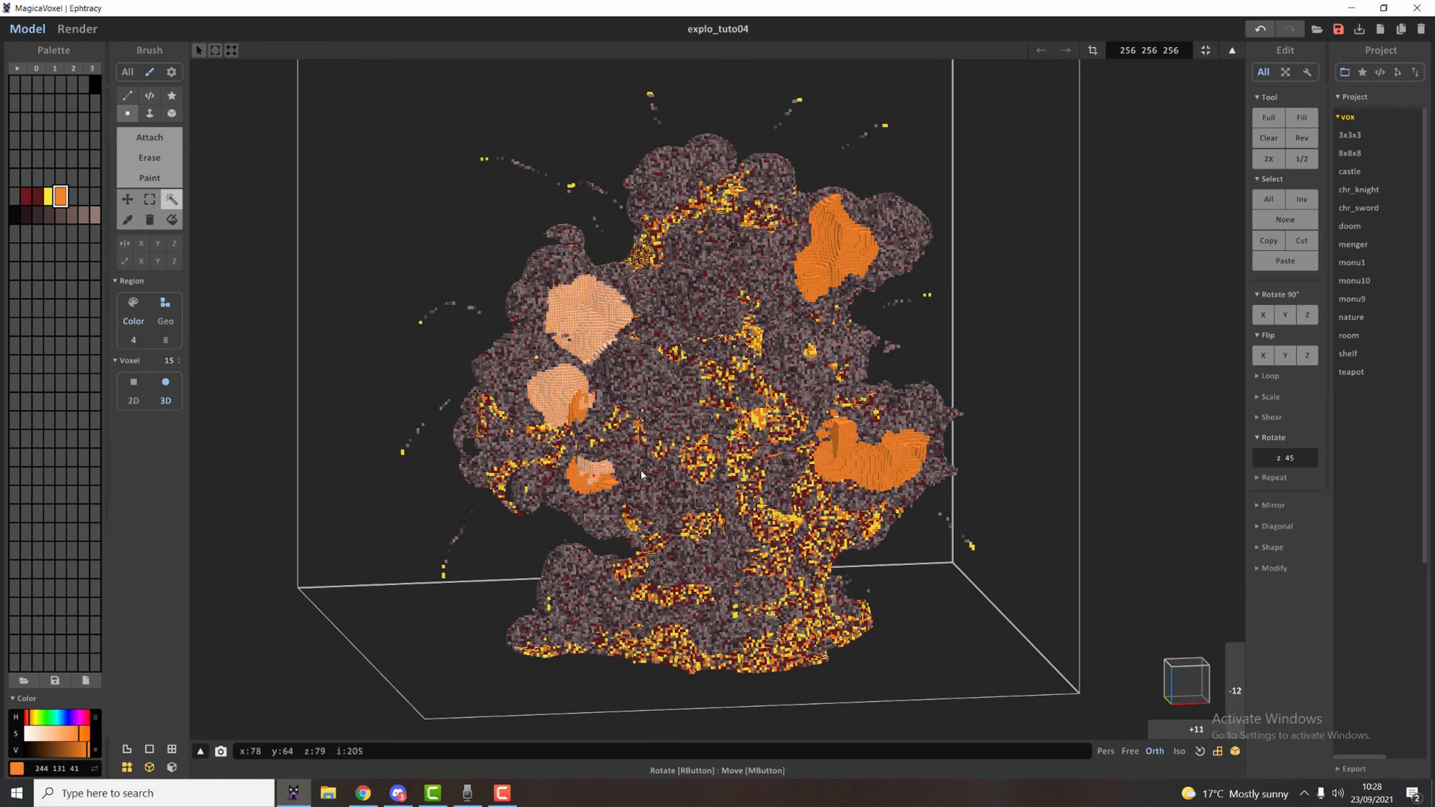
pyautogui.keyDown('shift'); pyautogui.click(873, 469); pyautogui.keyUp('shift')
pyautogui.keyDown('shift'); pyautogui.click(573, 483); pyautogui.keyUp('shift')
pyautogui.keyDown('shift'); pyautogui.click(846, 437); pyautogui.keyUp('shift')
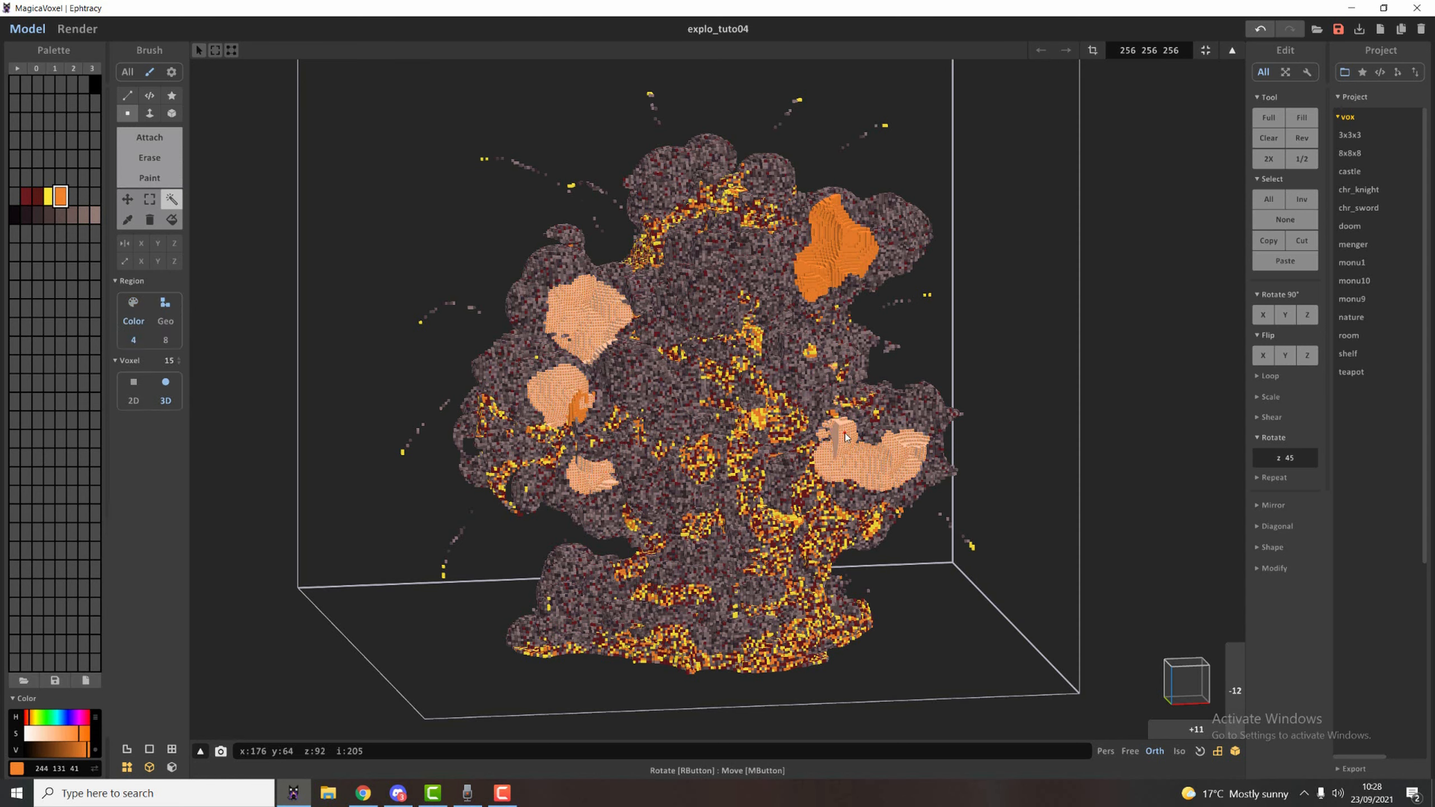
pyautogui.keyDown('shift'); pyautogui.click(833, 265); pyautogui.keyUp('shift')
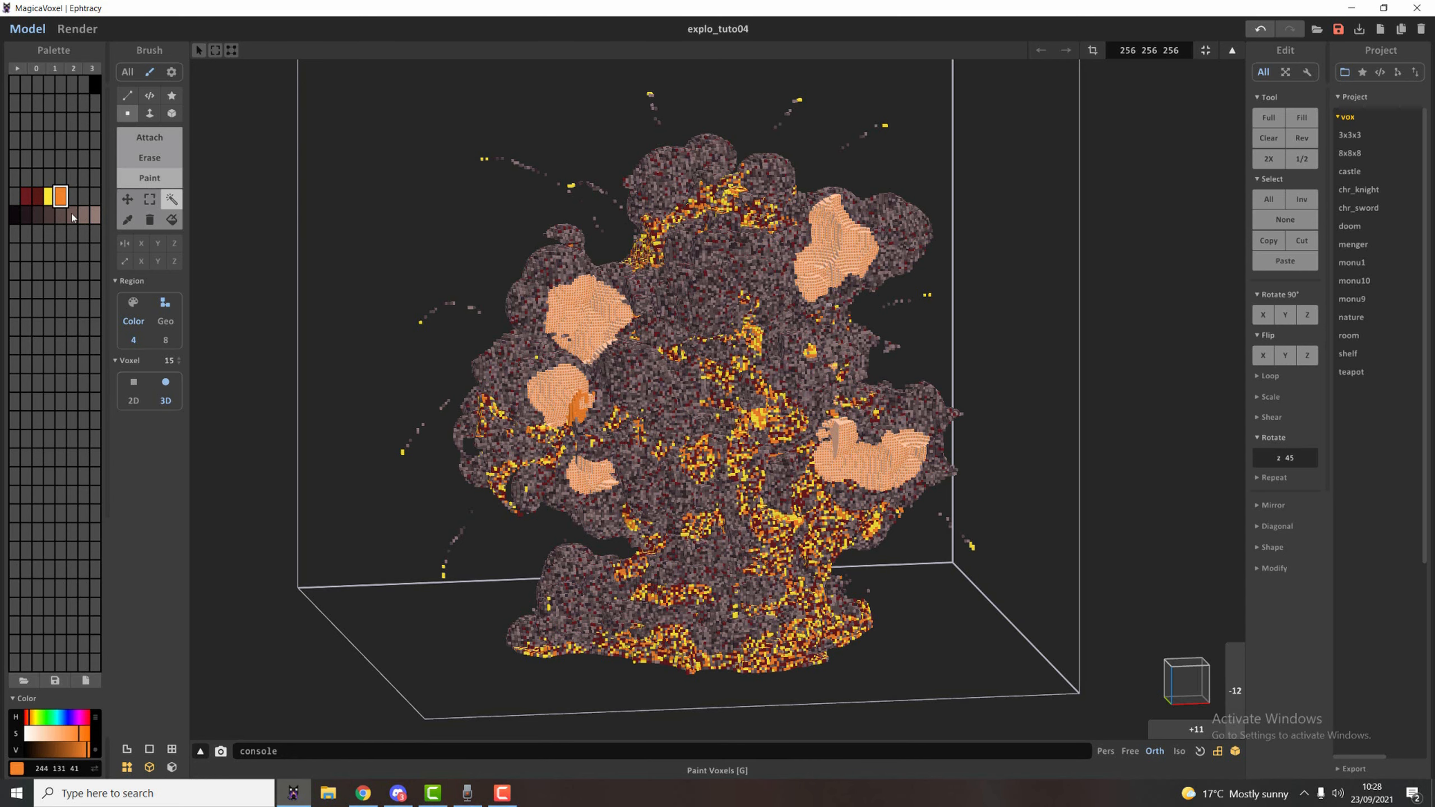
pyautogui.moveTo(60, 195); pyautogui.dragTo(26, 196, button='right')
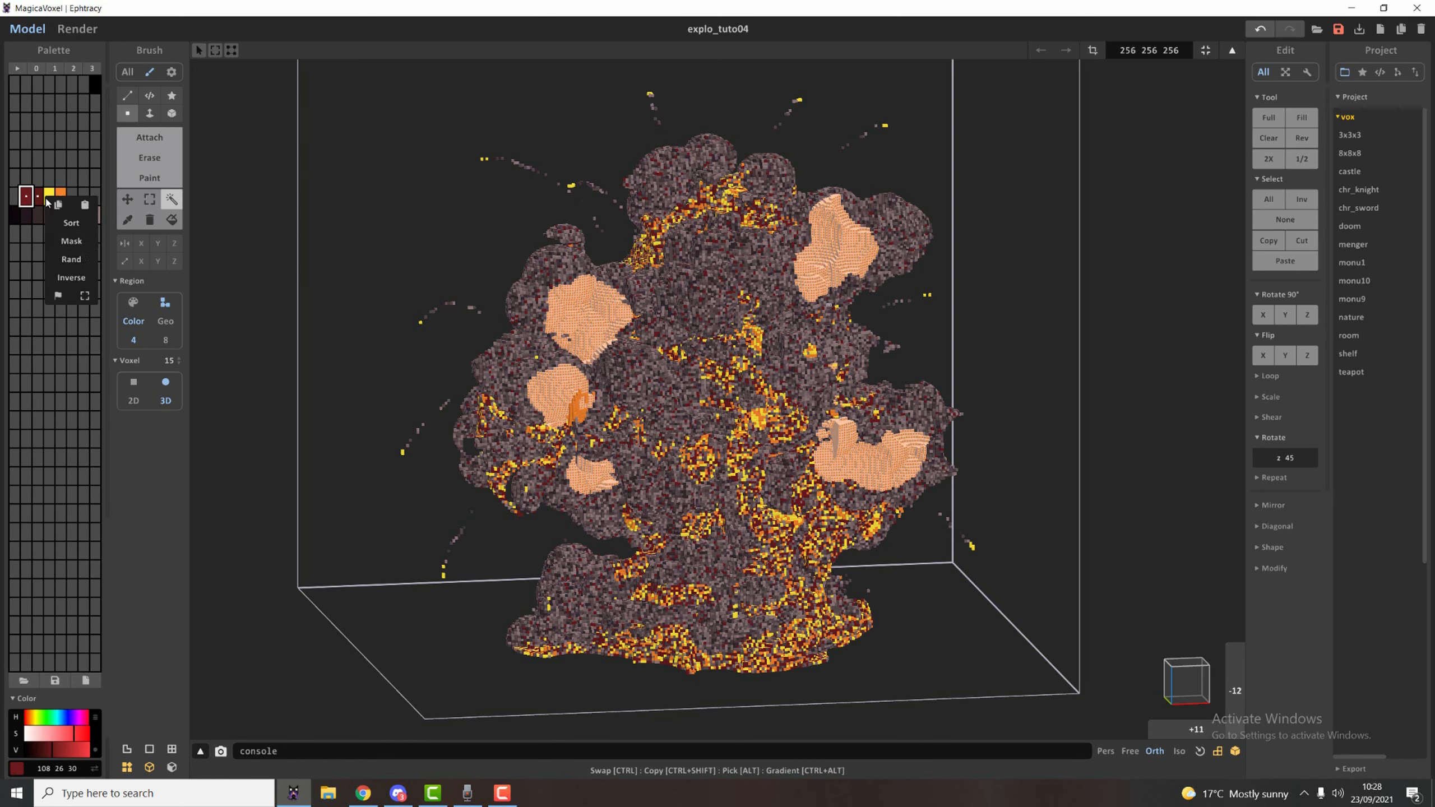
pyautogui.click(87, 258)
pyautogui.hotkey('ctrl', 'd')
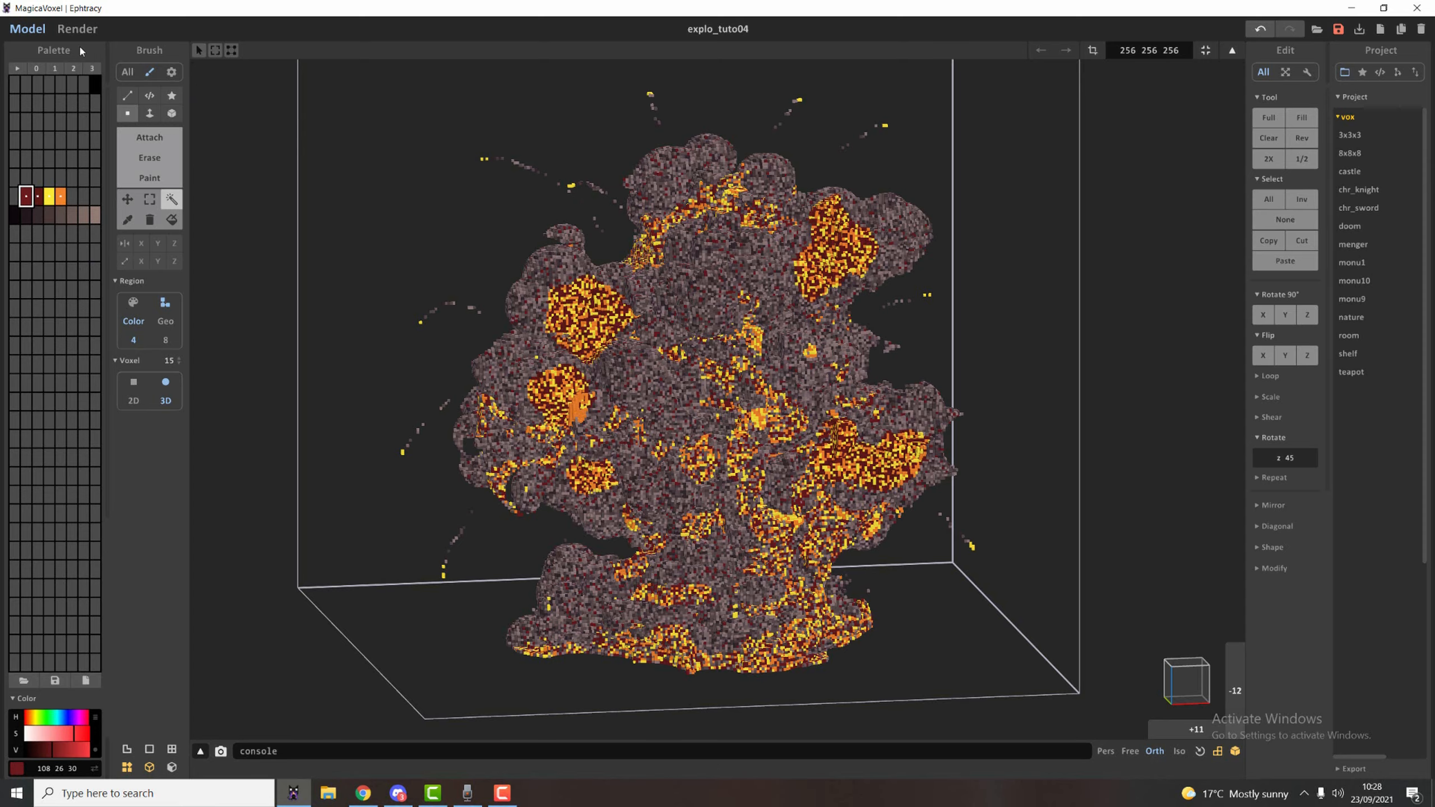
# Render the explosion with its new fire patches and inspect the smoke on its back side.
pyautogui.click(78, 29)
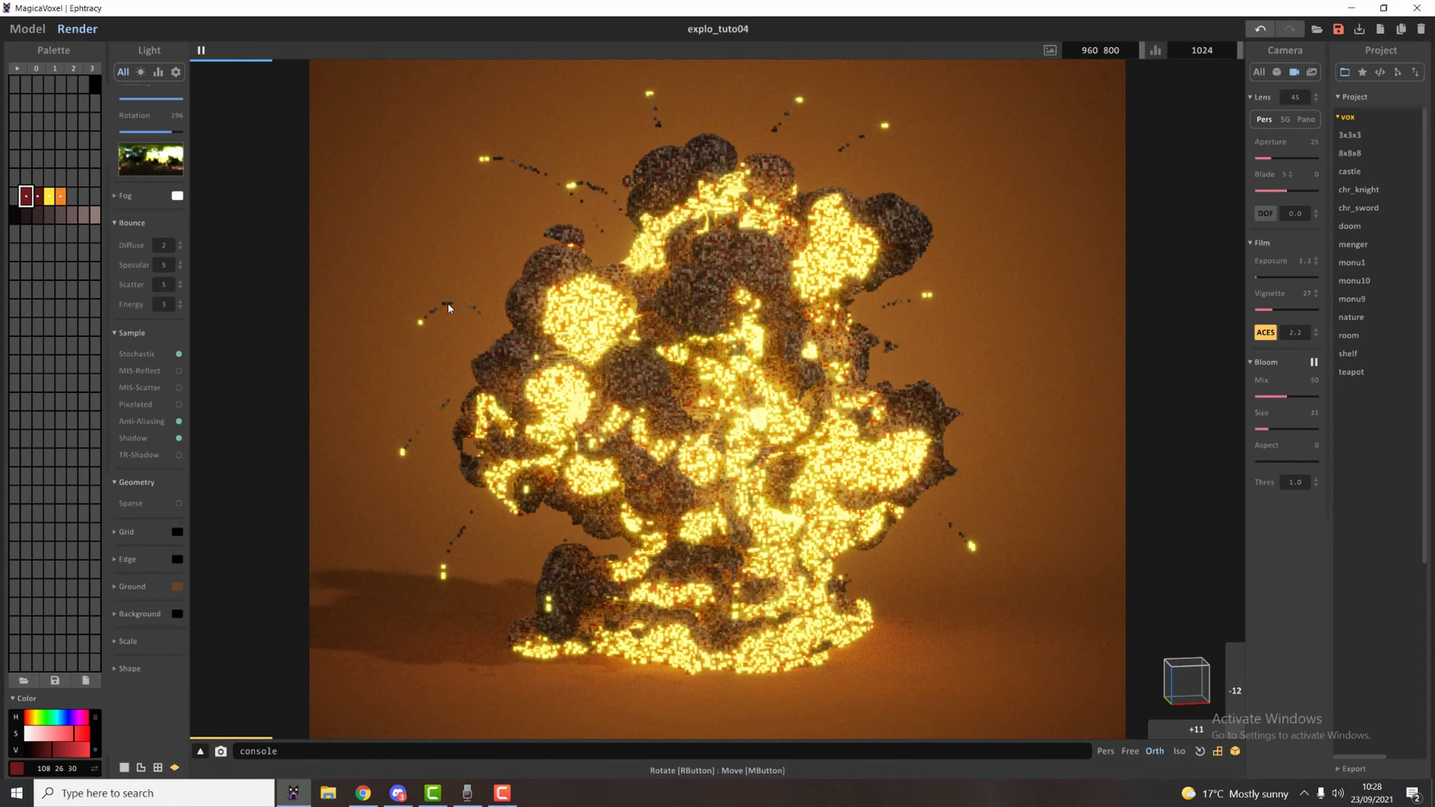
pyautogui.moveTo(928, 408); pyautogui.dragTo(790, 480, button='right')
pyautogui.scroll(-10, 790, 479)
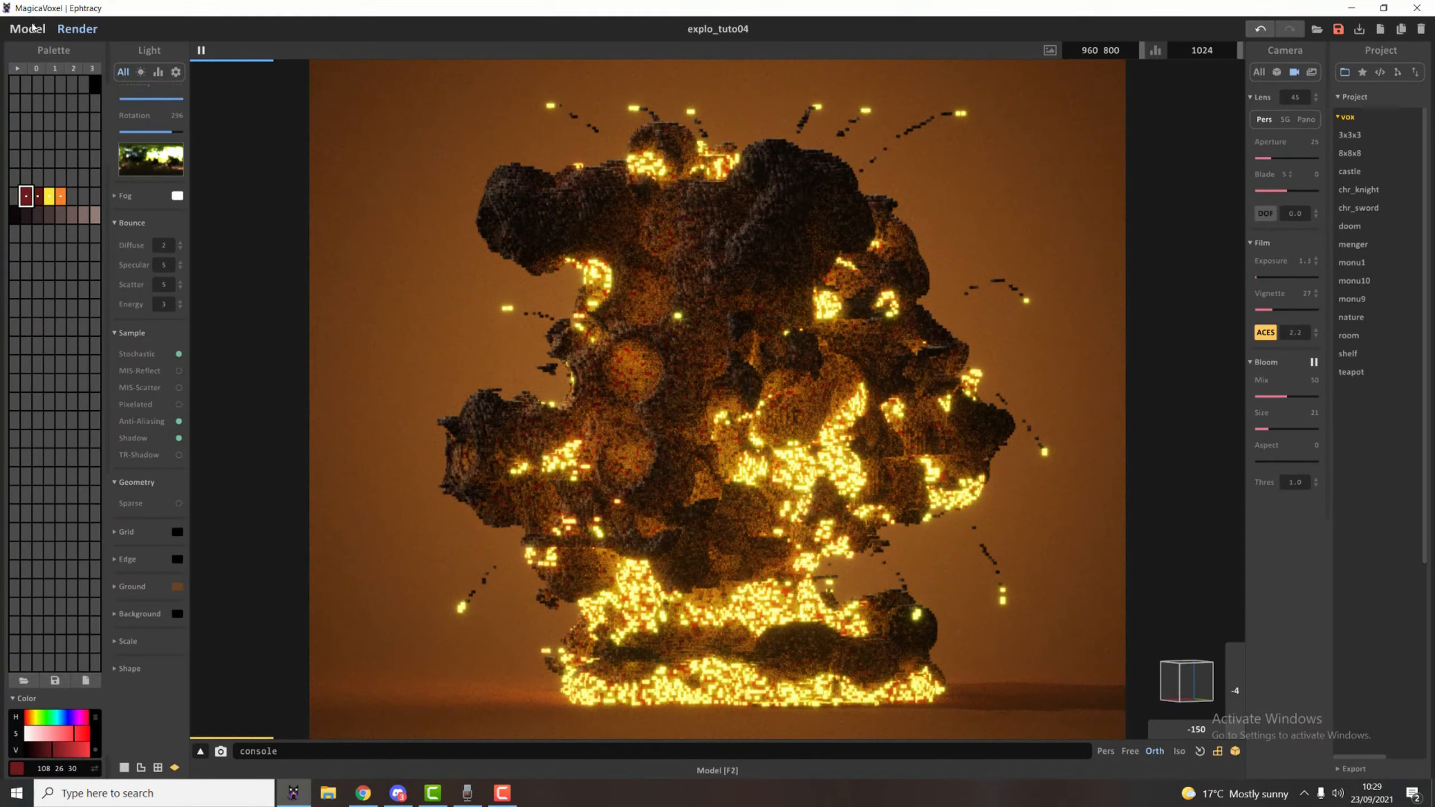
# Paint solid orange patches across the smoke billows on the back and side of the explosion.
pyautogui.click(32, 32)
pyautogui.moveTo(849, 298); pyautogui.dragTo(712, 292, button='right')
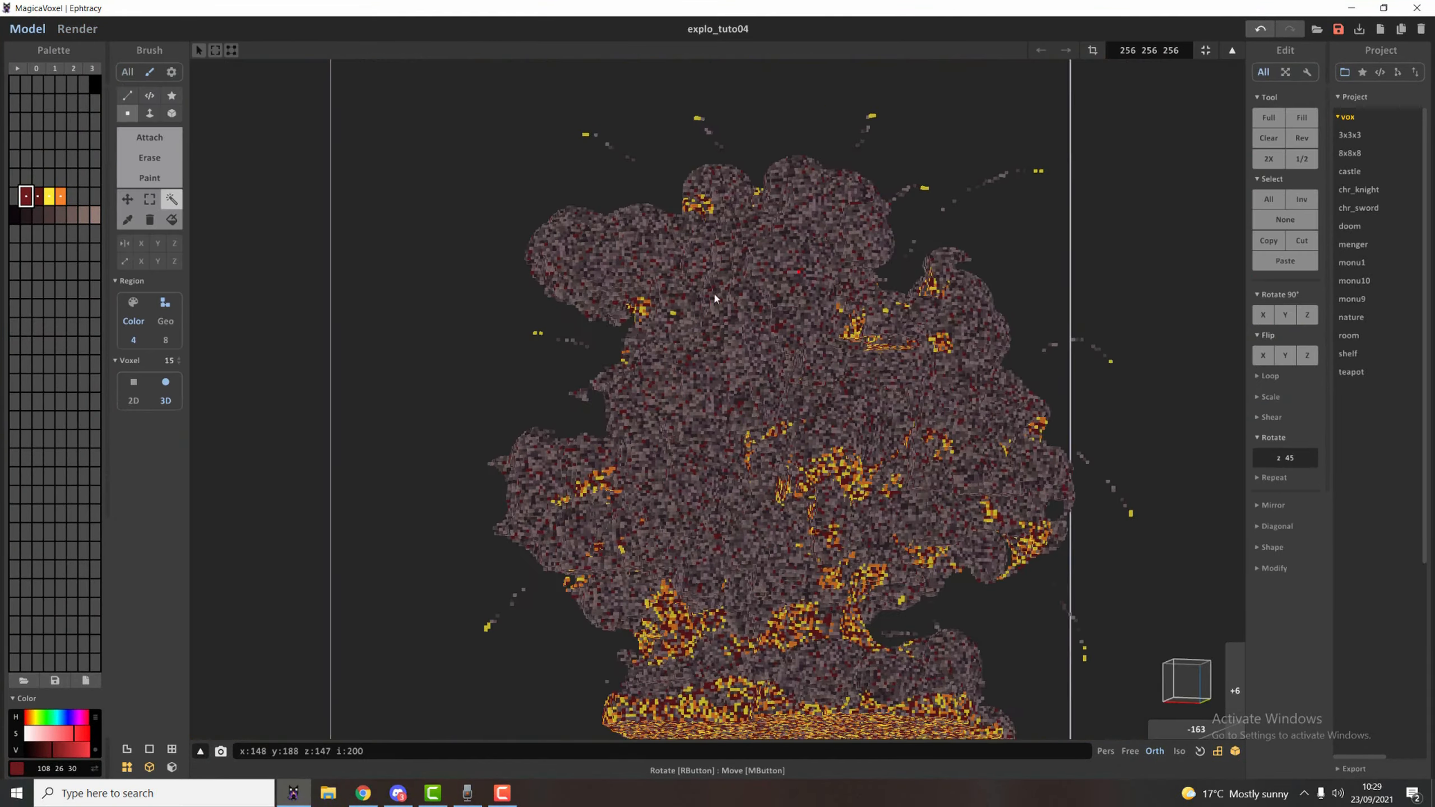
pyautogui.click(61, 198)
pyautogui.press('t')
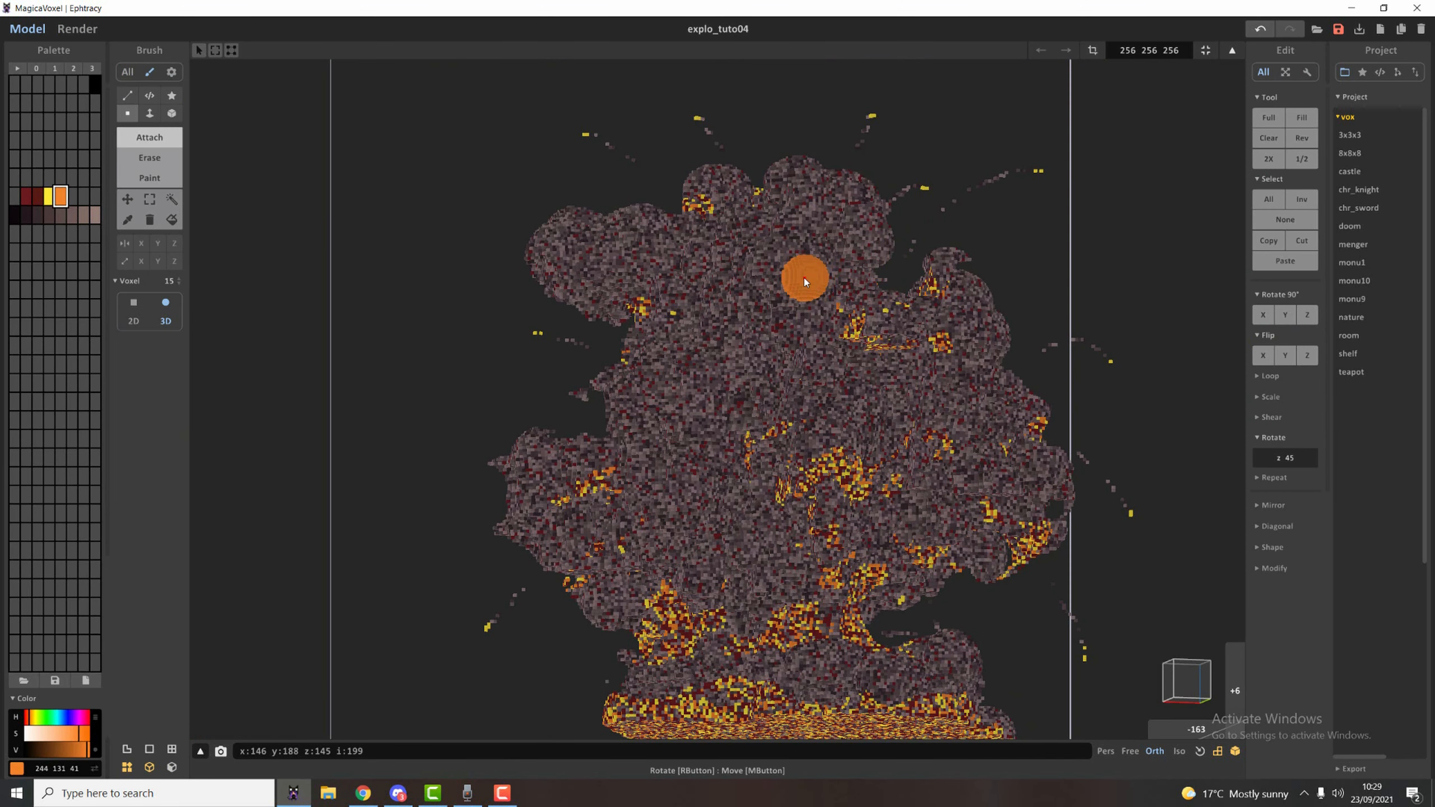
pyautogui.press('g')
pyautogui.moveTo(805, 272)
pyautogui.mouseDown()
pyautogui.moveTo(828, 268)
pyautogui.moveTo(822, 243)
pyautogui.mouseUp()
pyautogui.moveTo(615, 254); pyautogui.dragTo(698, 325)
pyautogui.moveTo(730, 413); pyautogui.dragTo(668, 403)
pyautogui.moveTo(569, 525); pyautogui.dragTo(636, 501)
pyautogui.moveTo(726, 589); pyautogui.dragTo(737, 513)
pyautogui.moveTo(883, 377); pyautogui.dragTo(795, 389)
pyautogui.moveTo(930, 481); pyautogui.dragTo(842, 523)
pyautogui.click(957, 339)
pyautogui.moveTo(811, 241)
pyautogui.mouseDown(button='right')
pyautogui.moveTo(797, 247)
pyautogui.moveTo(1033, 305)
pyautogui.mouseUp(button='right')
pyautogui.moveTo(1058, 393); pyautogui.dragTo(1084, 289)
# Region-select the orange patches on the back and side, recolour them with a random mix of dark red, yellow and orange, and render.
pyautogui.press('w')
pyautogui.click(842, 272)
pyautogui.click(727, 243)
pyautogui.moveTo(726, 244); pyautogui.dragTo(742, 297, button='right')
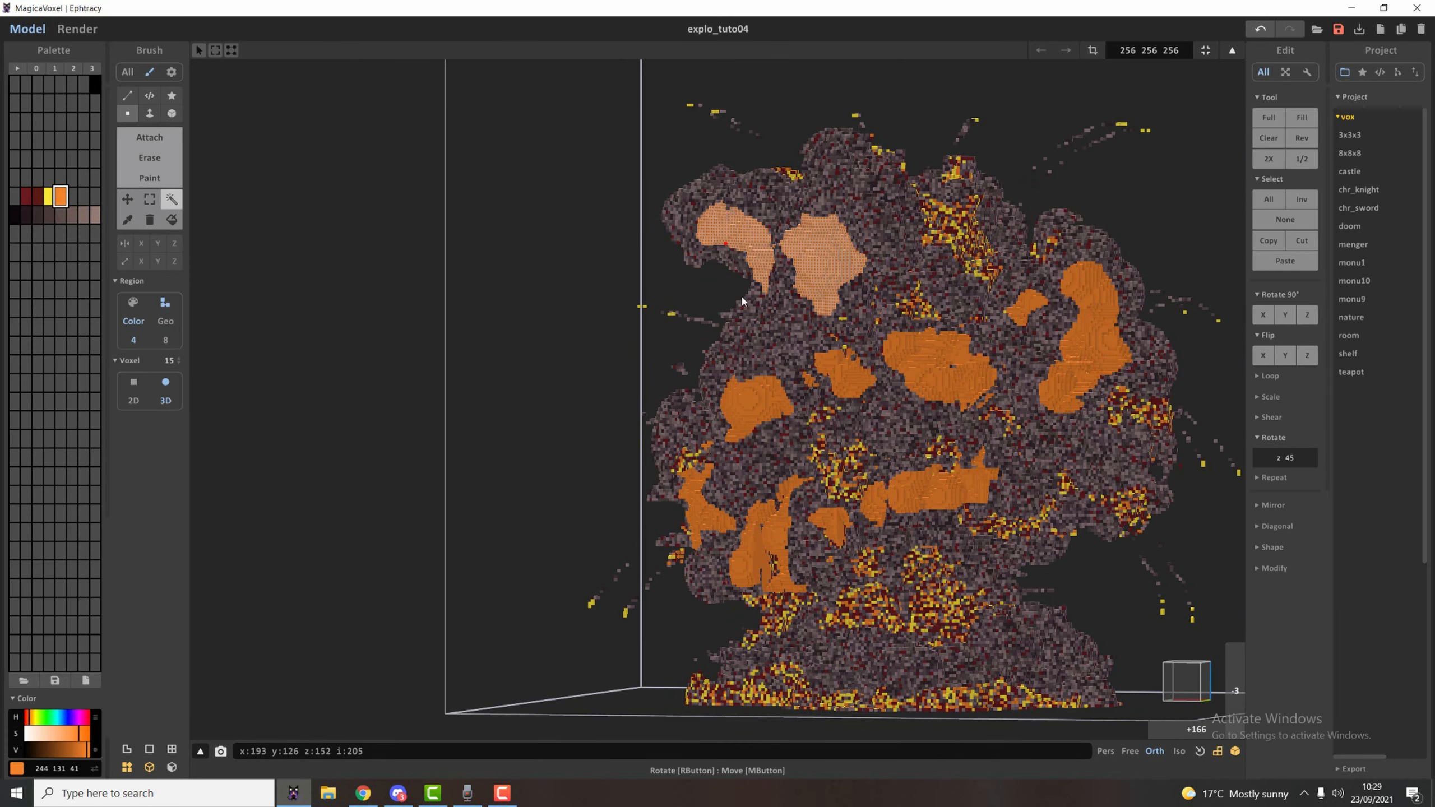
pyautogui.click(751, 410)
pyautogui.click(700, 511)
pyautogui.click(775, 534)
pyautogui.click(927, 491)
pyautogui.click(930, 367)
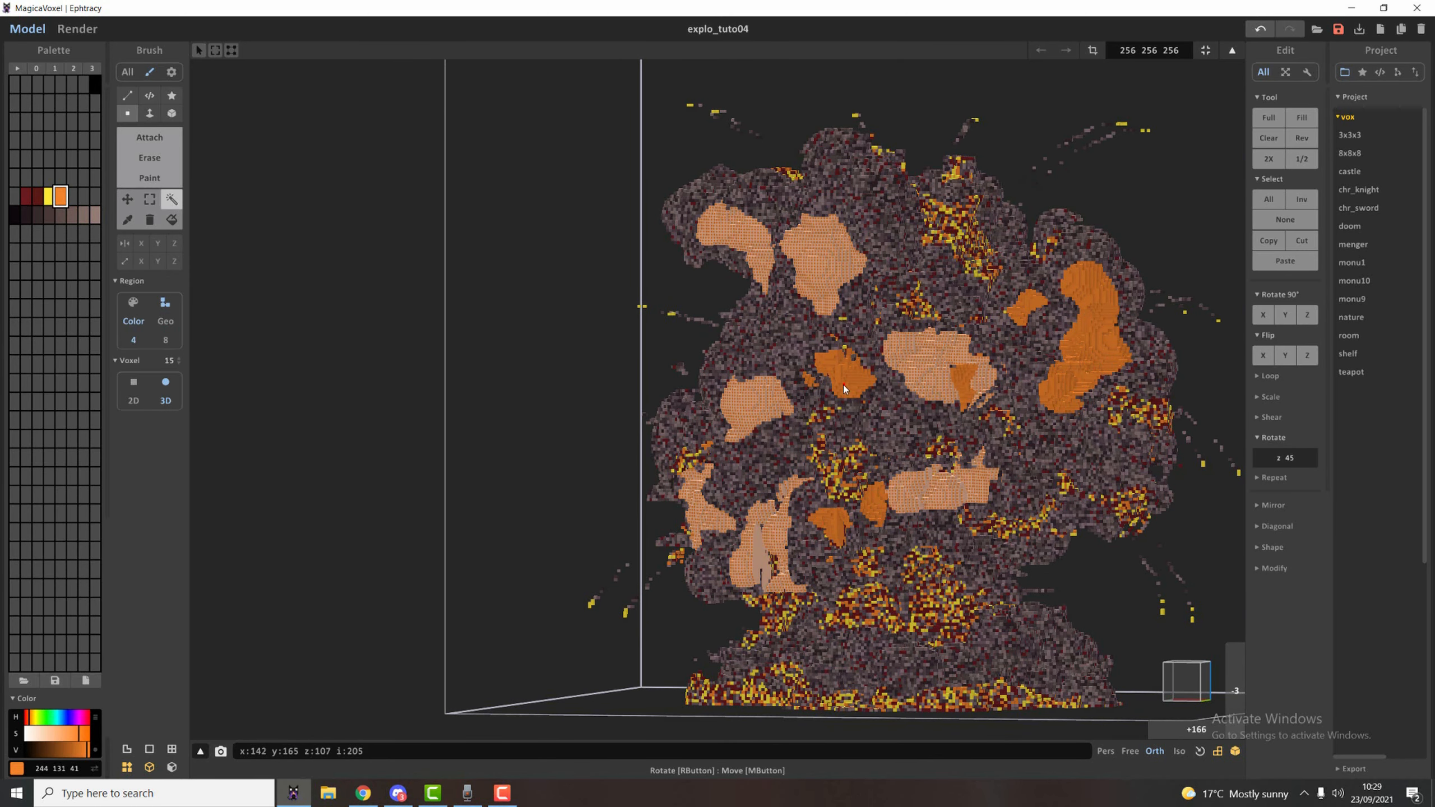
pyautogui.click(1088, 333)
pyautogui.click(847, 376)
pyautogui.click(832, 521)
pyautogui.click(875, 501)
pyautogui.moveTo(26, 196); pyautogui.dragTo(60, 196)
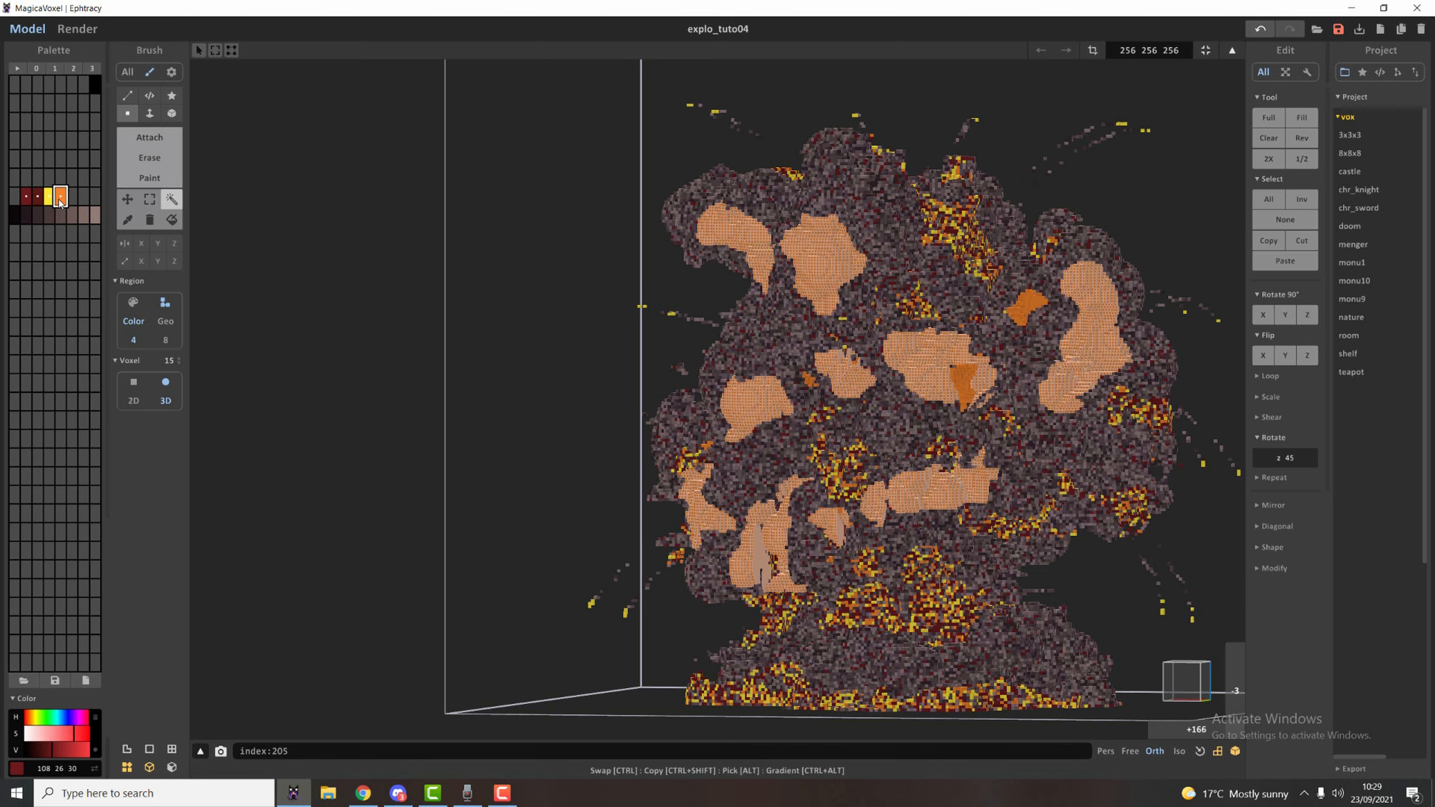
pyautogui.rightClick(59, 197)
pyautogui.click(99, 259)
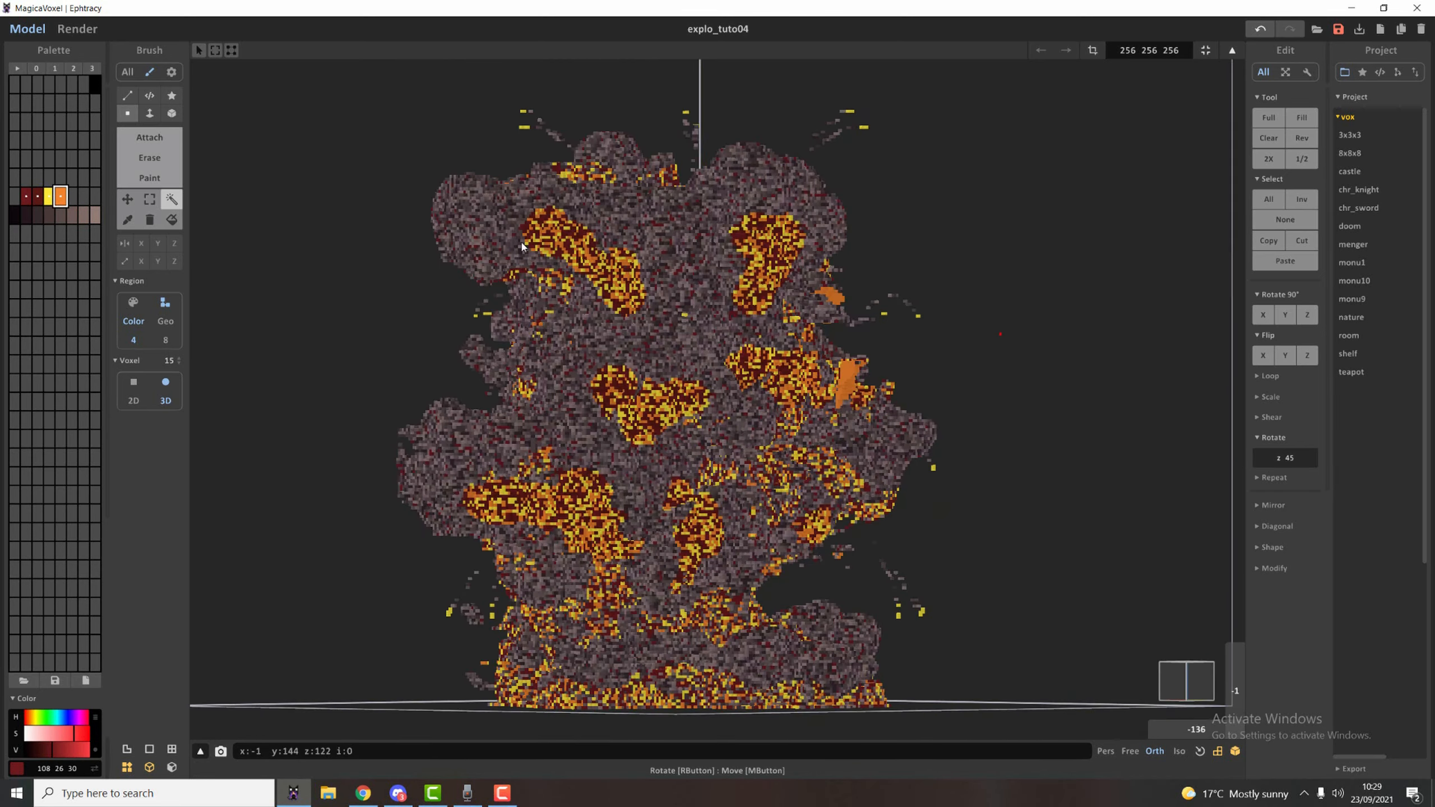
pyautogui.click(77, 29)
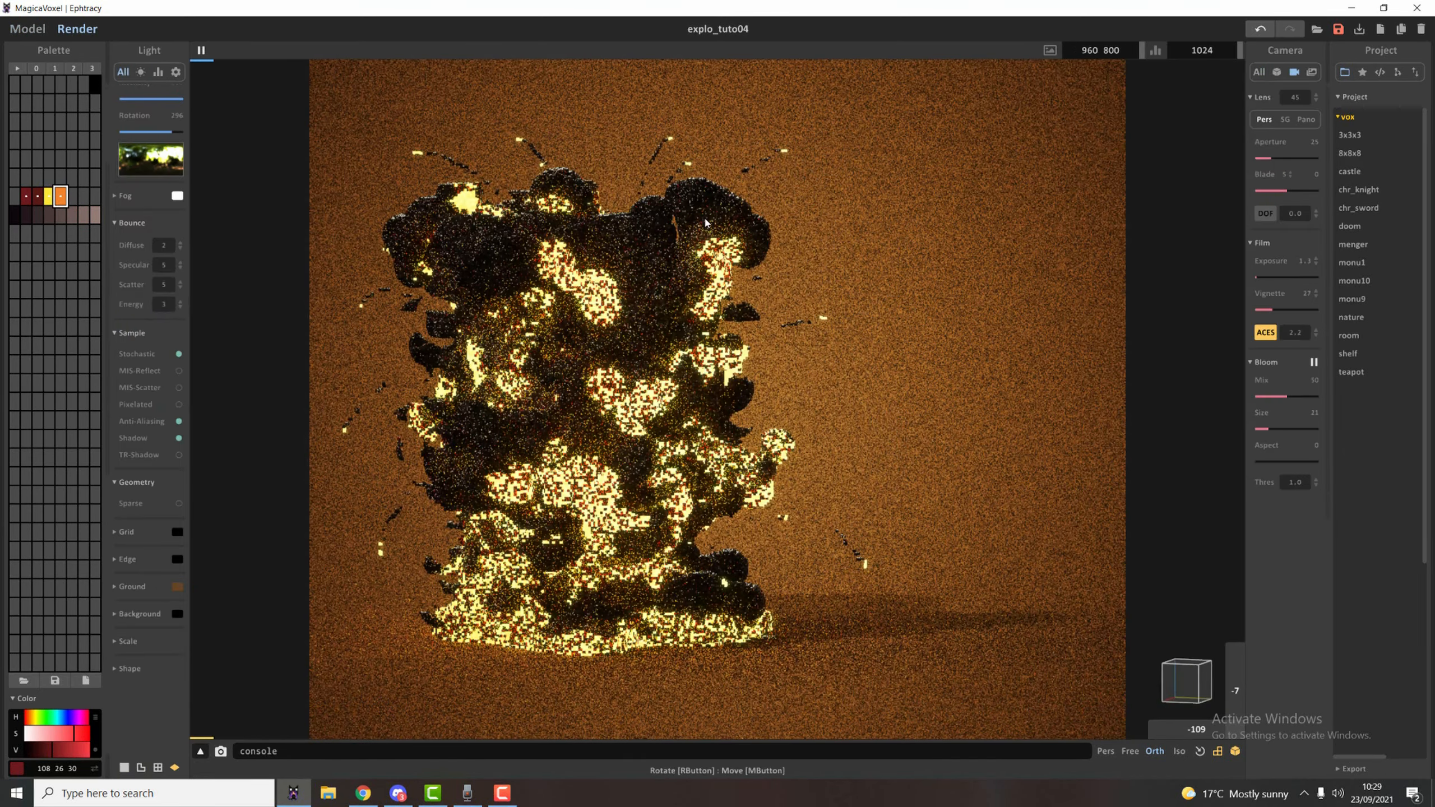
# Inspect the rendered fire patches from another side of the explosion and return to modelling.
pyautogui.moveTo(746, 288); pyautogui.dragTo(626, 372, button='right')
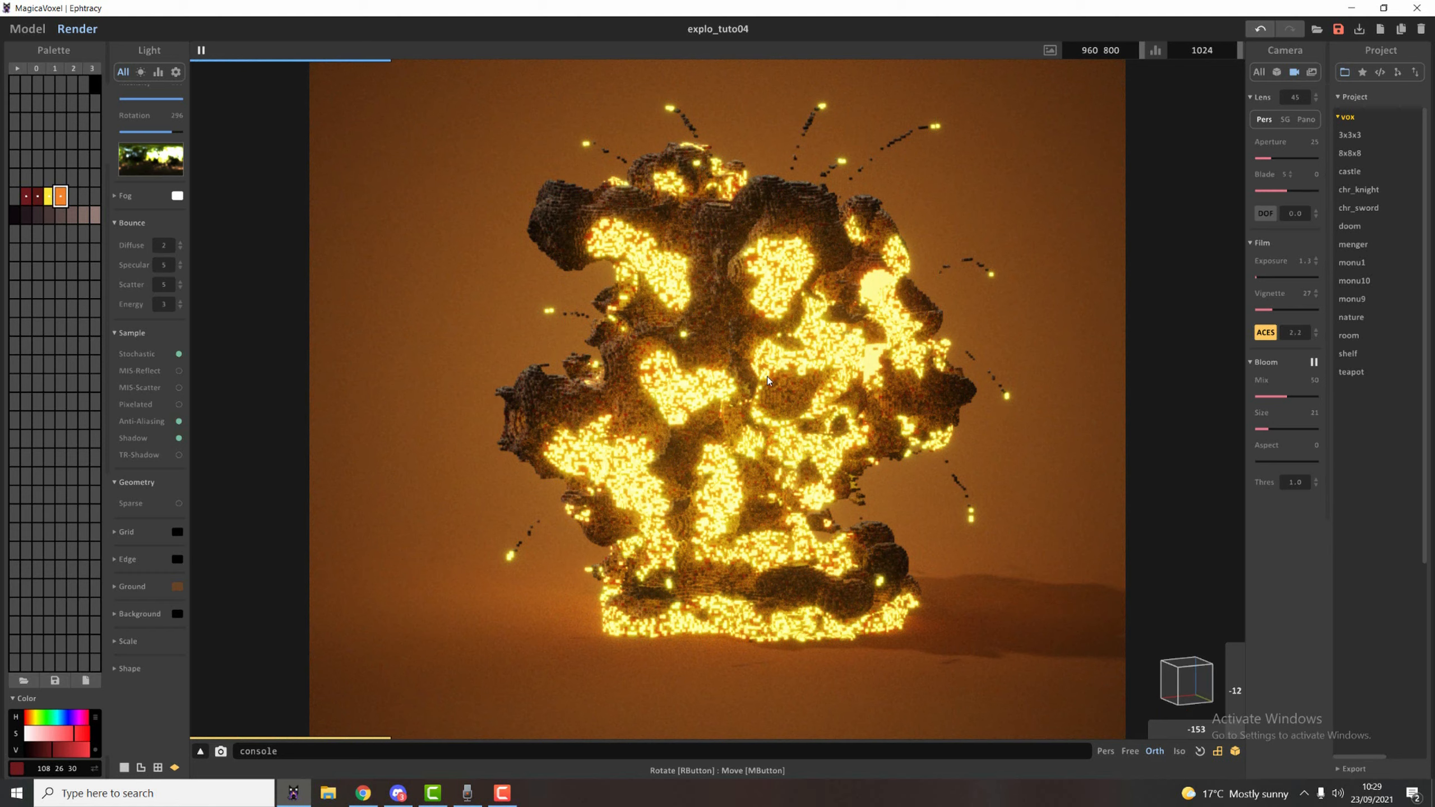
pyautogui.scroll(2, 767, 377)
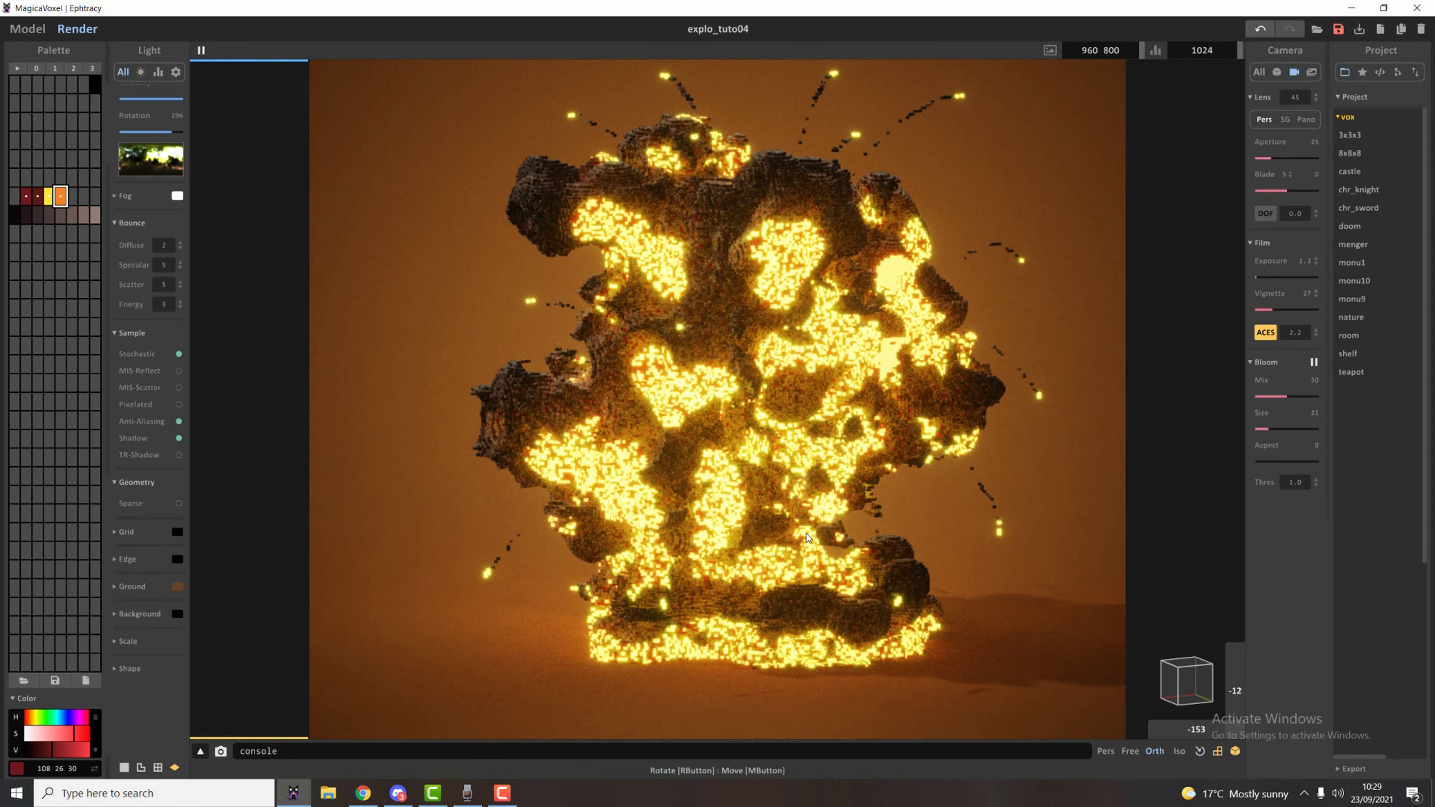
pyautogui.click(27, 28)
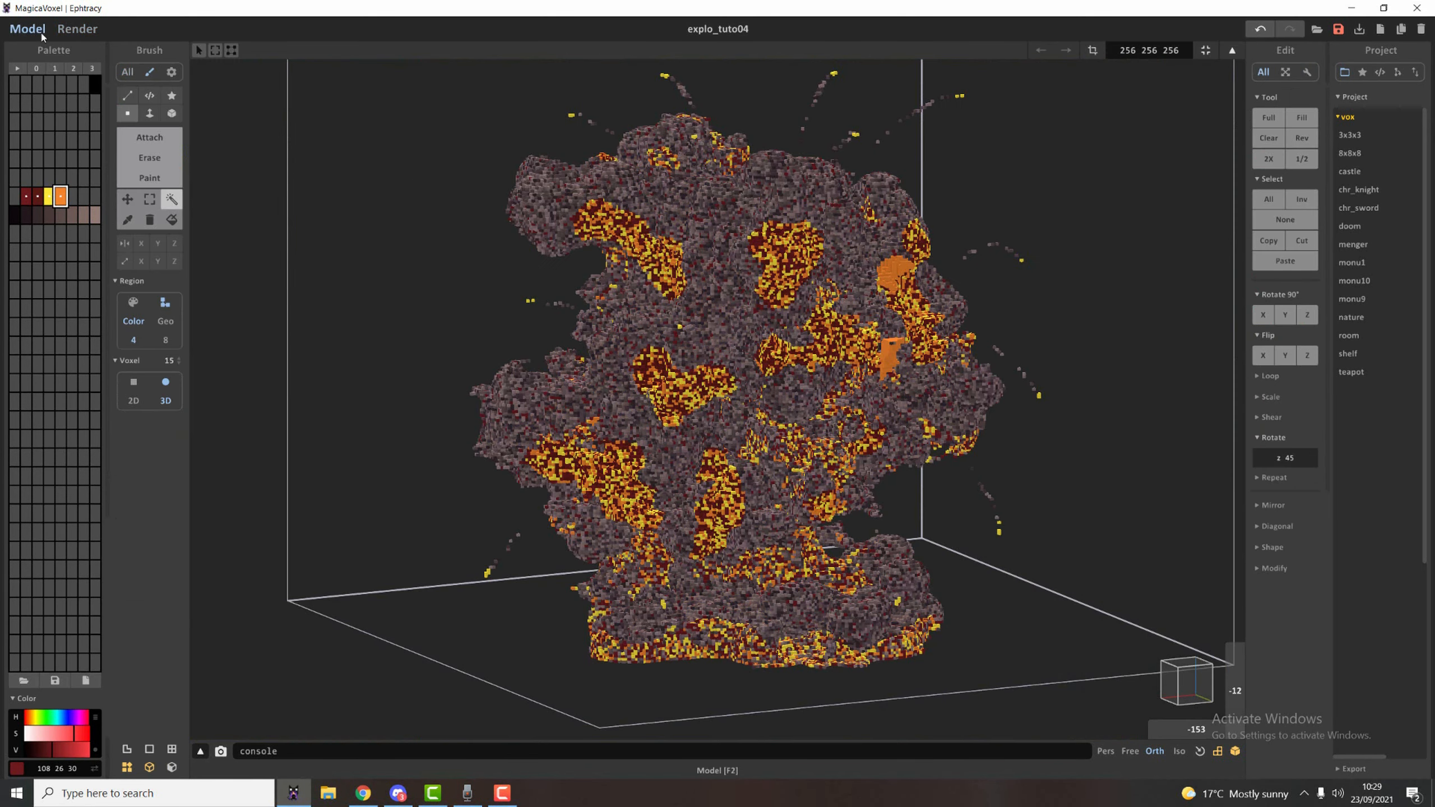
# Set the region selection to match by palette colour and select a smoke shade to shift its voxels slightly.
pyautogui.press('Tab')
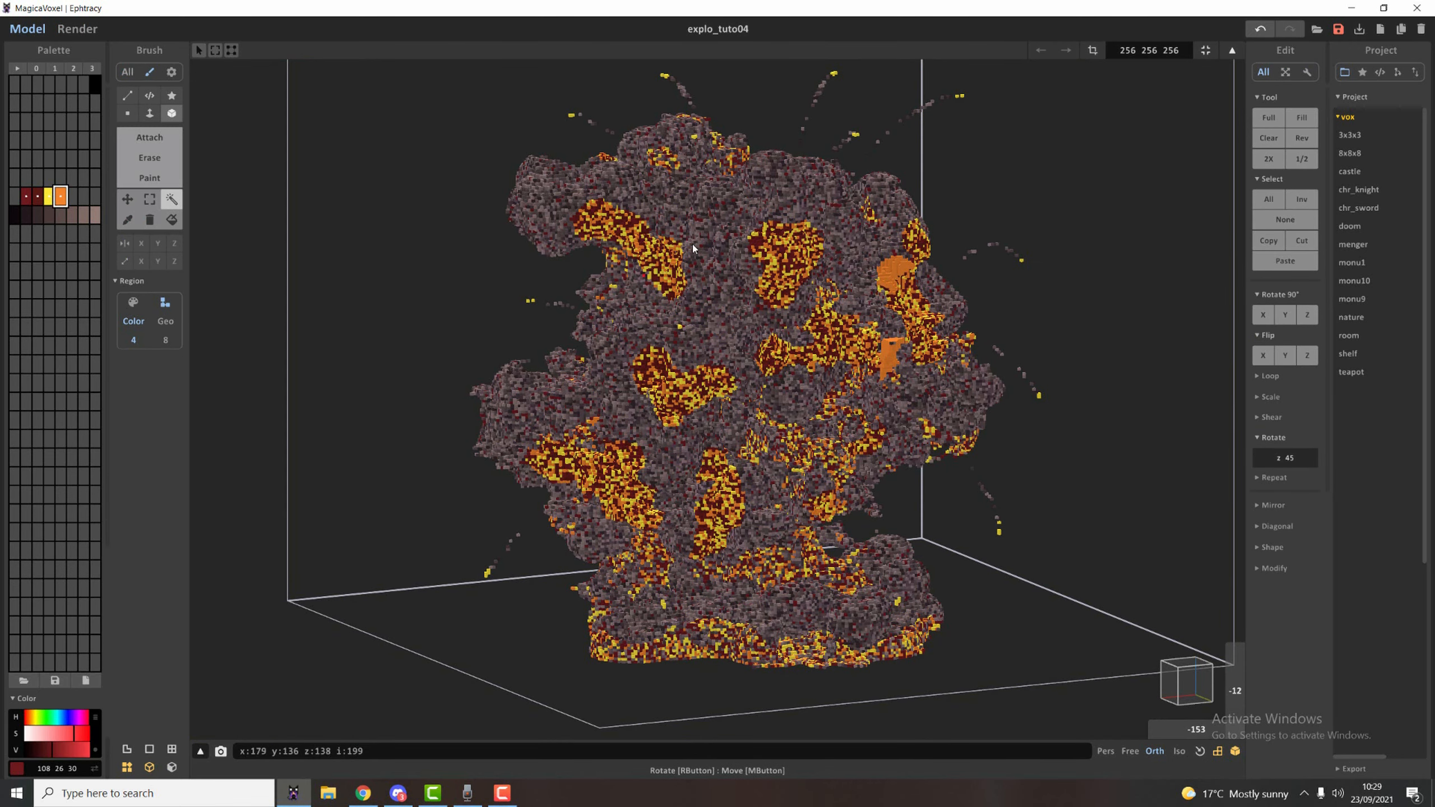
pyautogui.scroll(5, 693, 245)
pyautogui.scroll(-3, 235, 288)
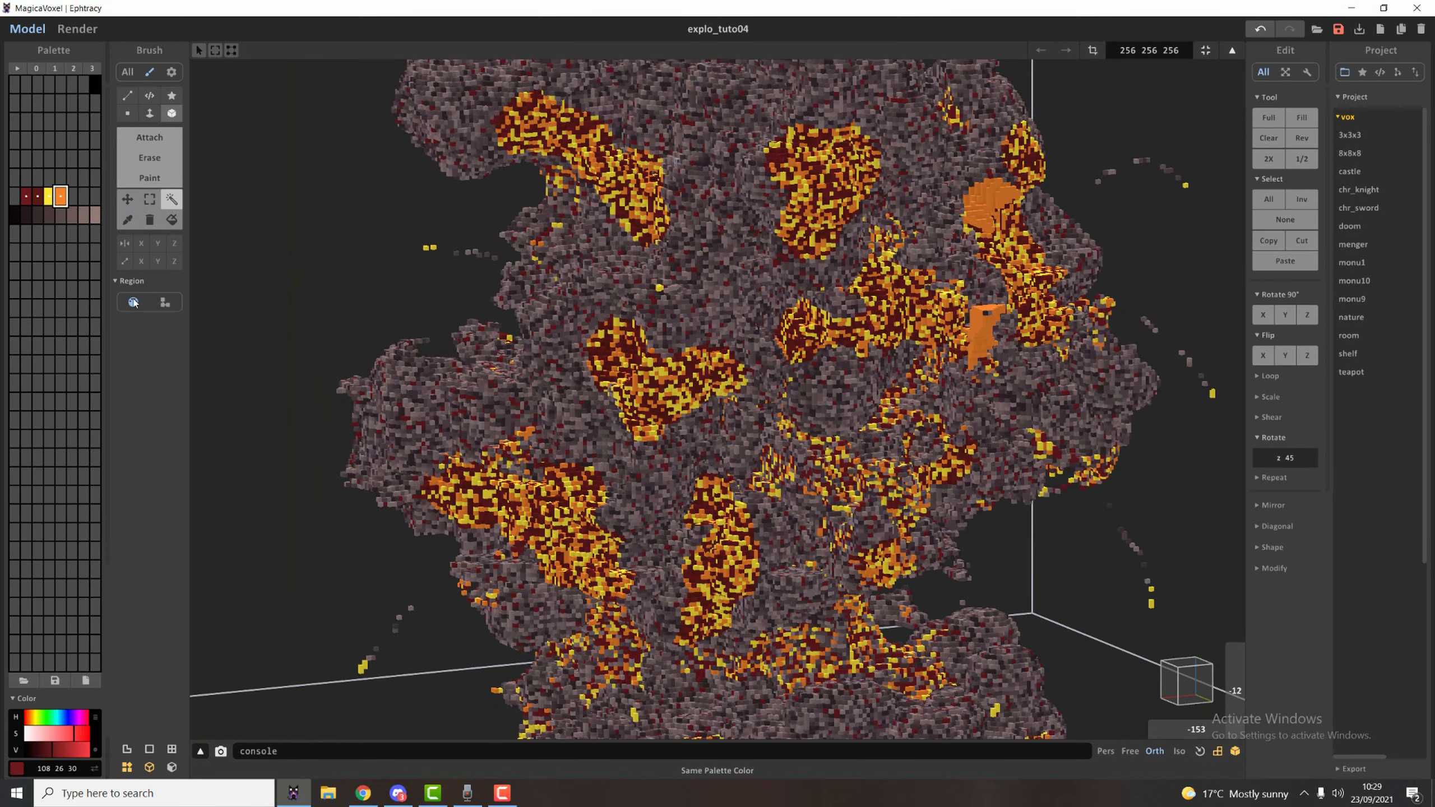
pyautogui.scroll(-3, 235, 288)
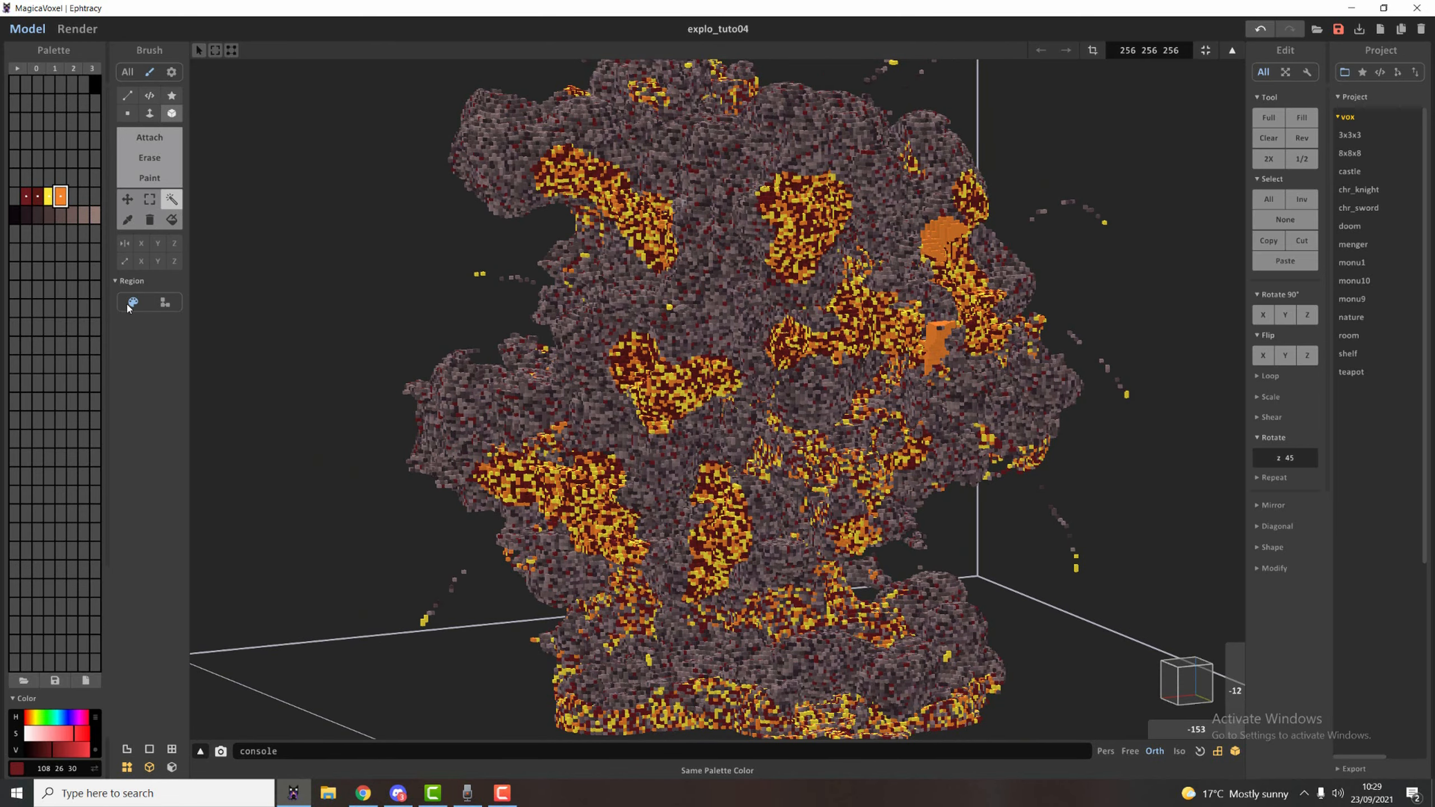
pyautogui.click(705, 272)
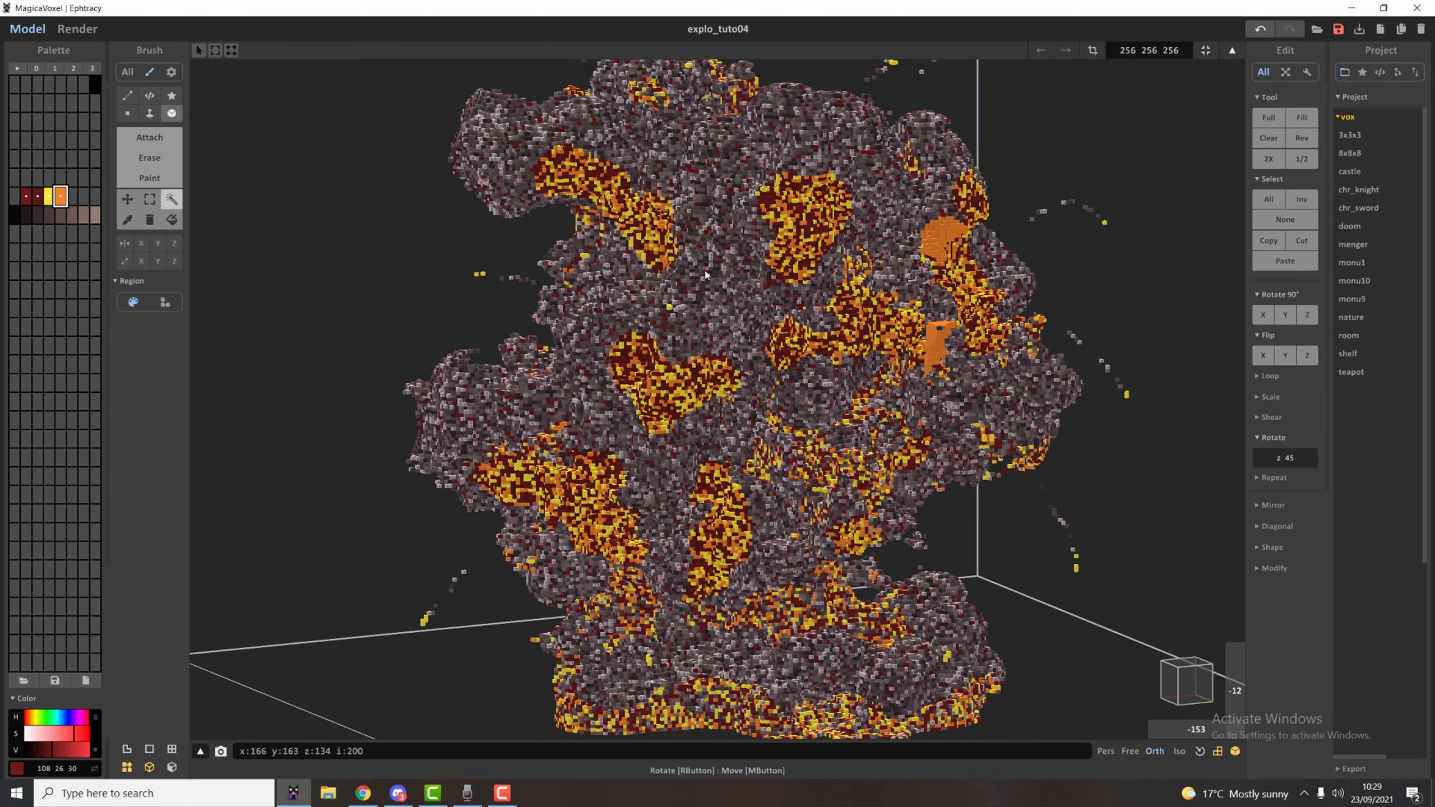
pyautogui.moveTo(705, 271); pyautogui.dragTo(715, 274, button='right')
pyautogui.scroll(-2, 715, 274)
pyautogui.scroll(2, 715, 273)
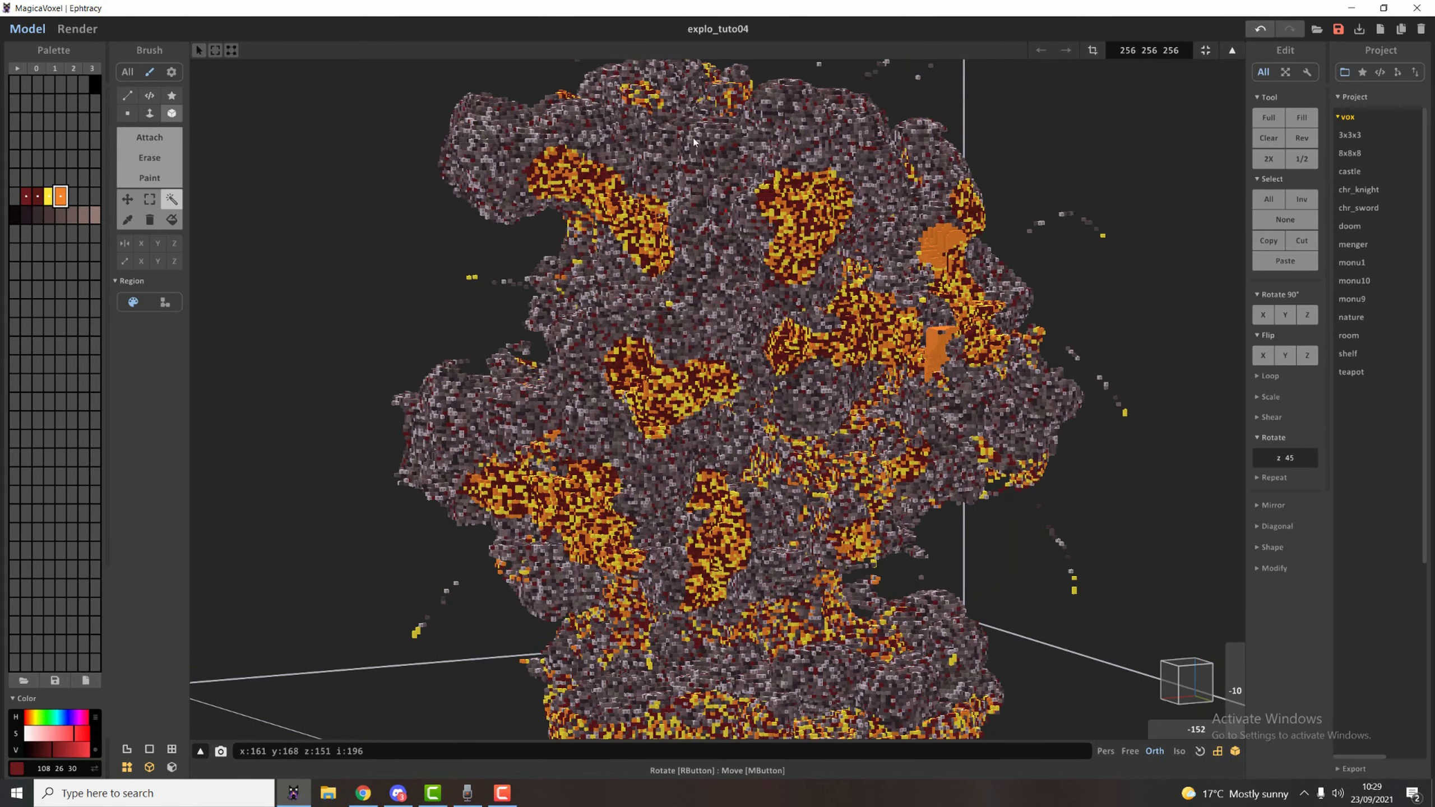
# Select further smoke shades on the upper billow and offset their voxels by one or two units in different directions to roughen the surface.
pyautogui.keyDown('shift'); pyautogui.click(507, 142); pyautogui.keyUp('shift')
pyautogui.keyDown('shift'); pyautogui.click(510, 144); pyautogui.keyUp('shift')
pyautogui.hotkey('ctrl', 'z')
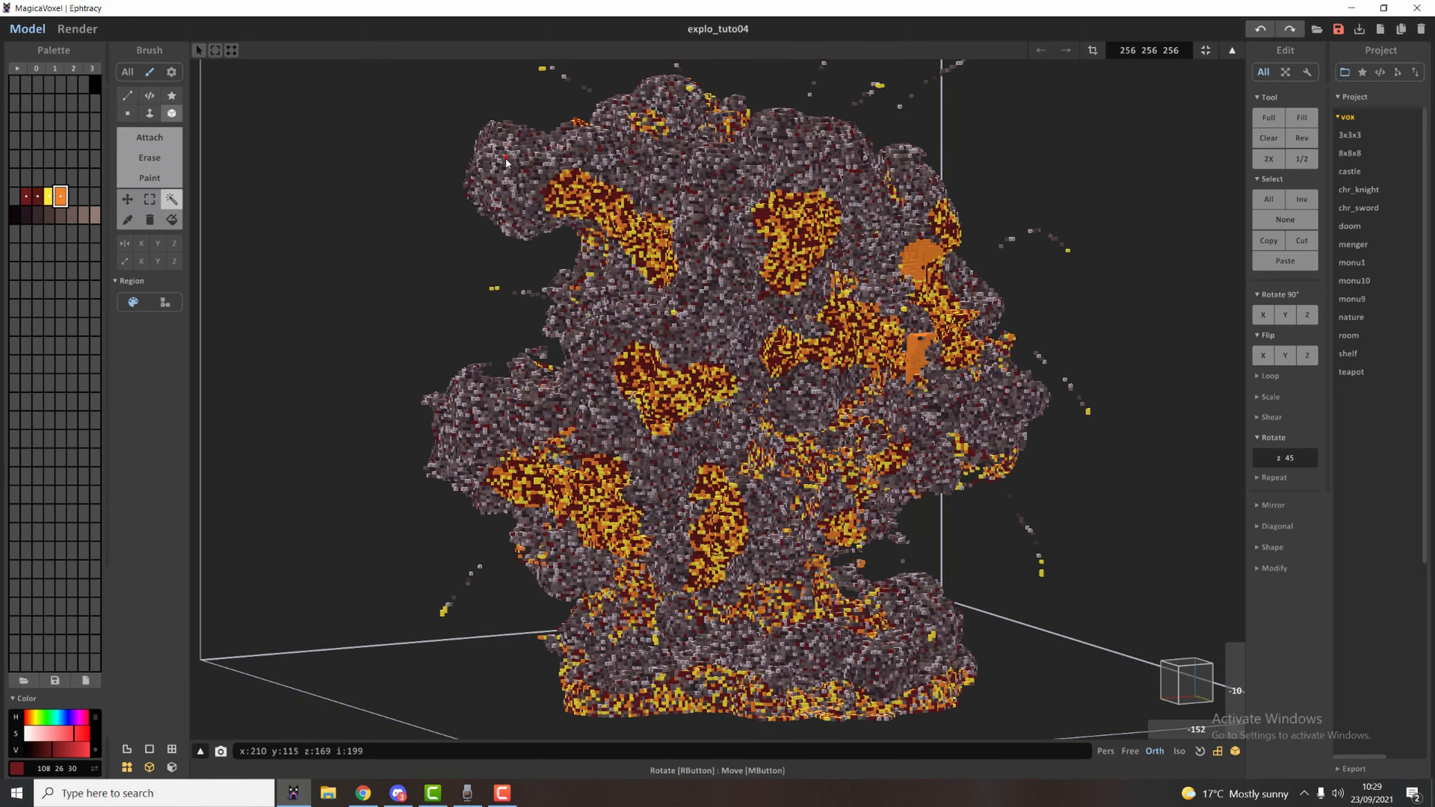
pyautogui.scroll(5, 506, 163)
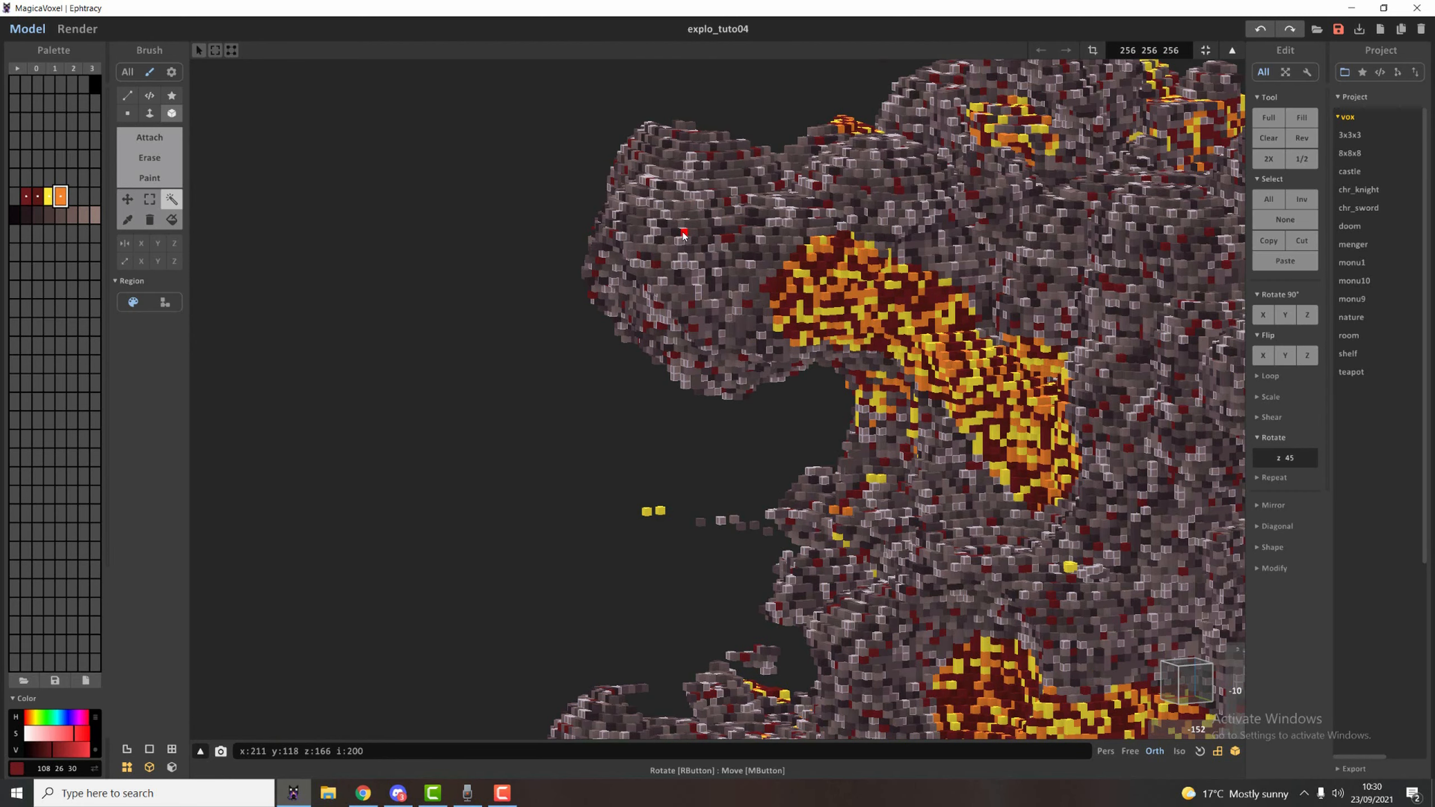
pyautogui.keyDown('shift'); pyautogui.click(682, 227); pyautogui.keyUp('shift')
pyautogui.click(683, 272)
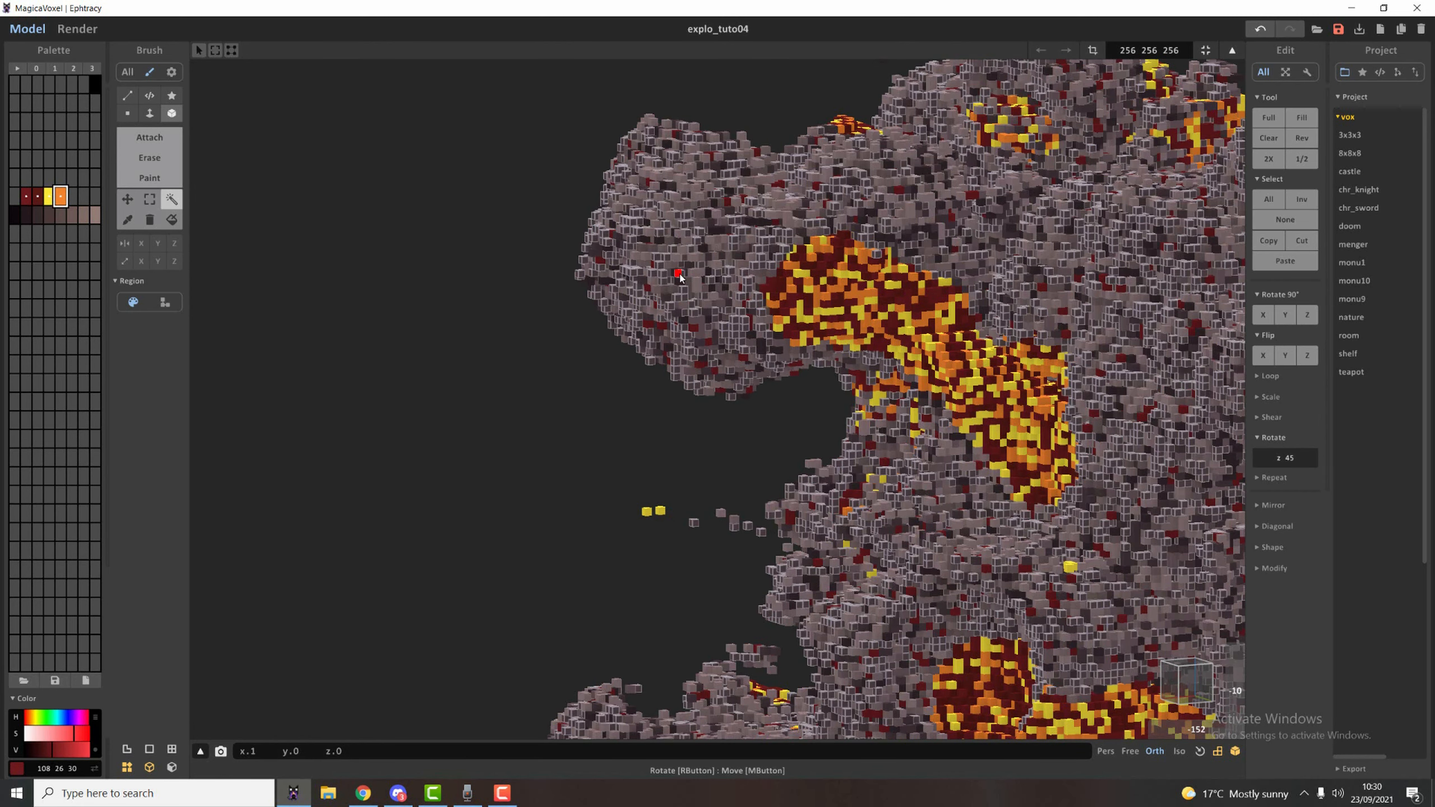
pyautogui.moveTo(682, 276); pyautogui.dragTo(718, 313, button='right')
pyautogui.click(739, 415)
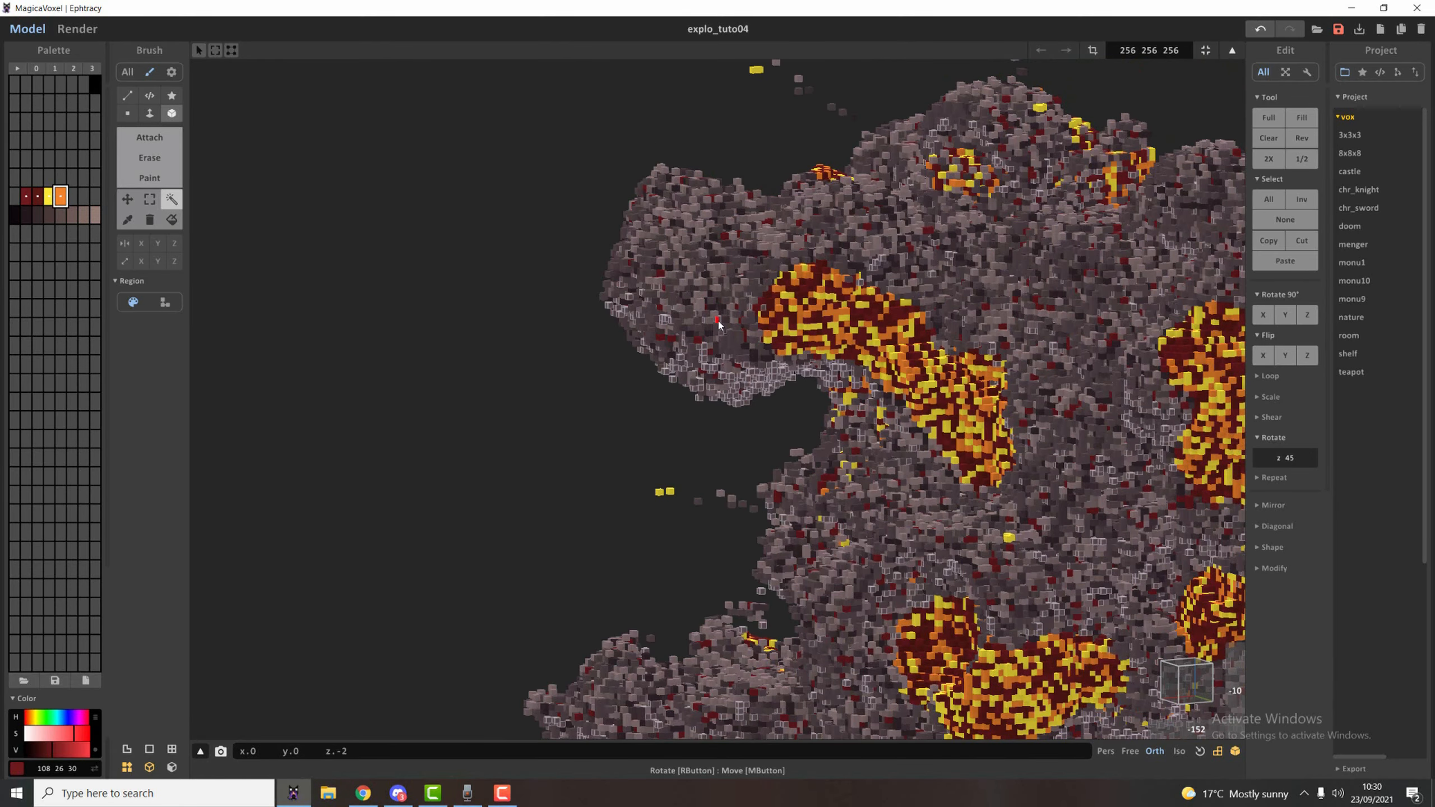
# Render the explosion and check the roughened smoke surface.
pyautogui.scroll(-2, 791, 362)
pyautogui.moveTo(813, 344); pyautogui.dragTo(927, 364, button='right')
pyautogui.moveTo(927, 362); pyautogui.dragTo(844, 294, button='middle')
pyautogui.scroll(-1, 844, 293)
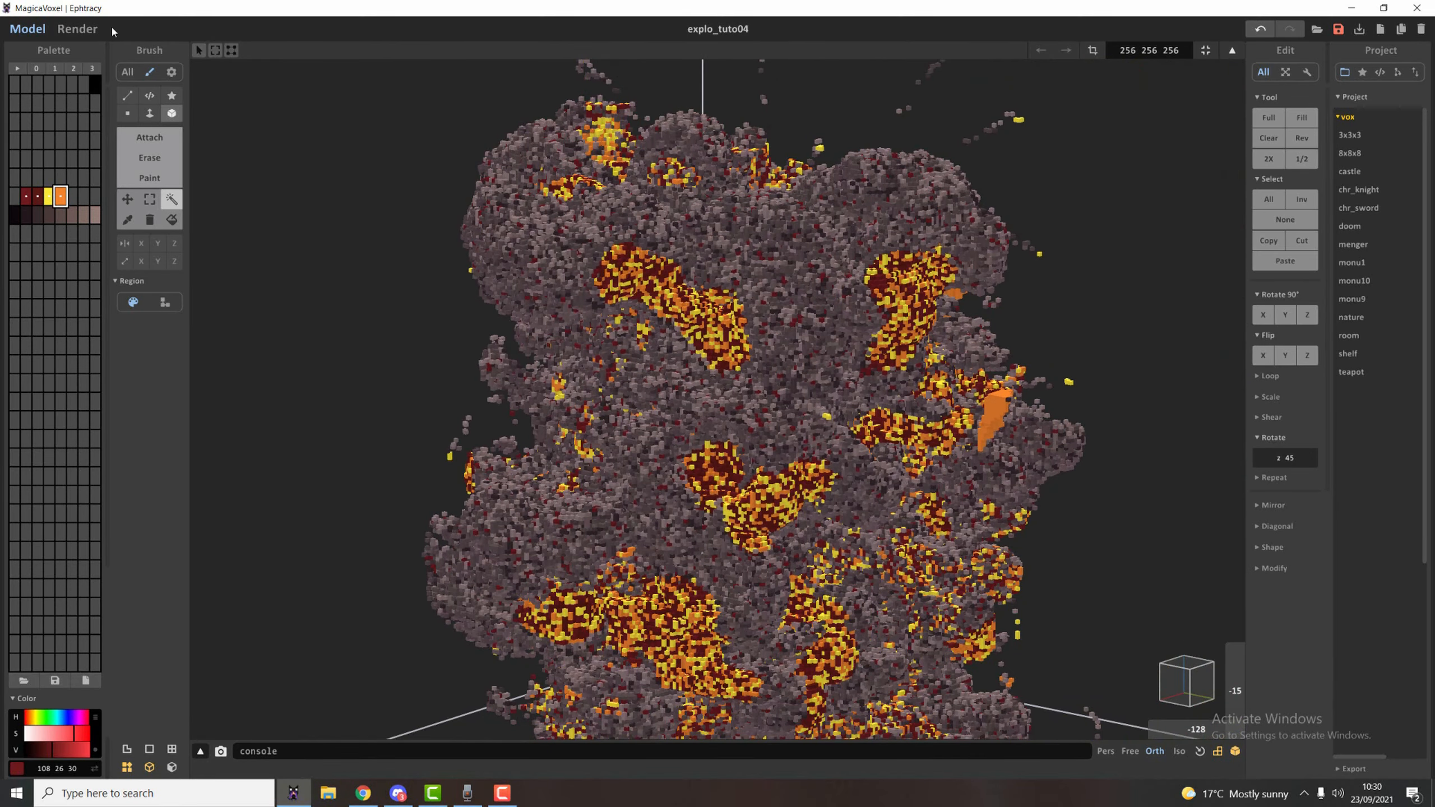
pyautogui.click(84, 28)
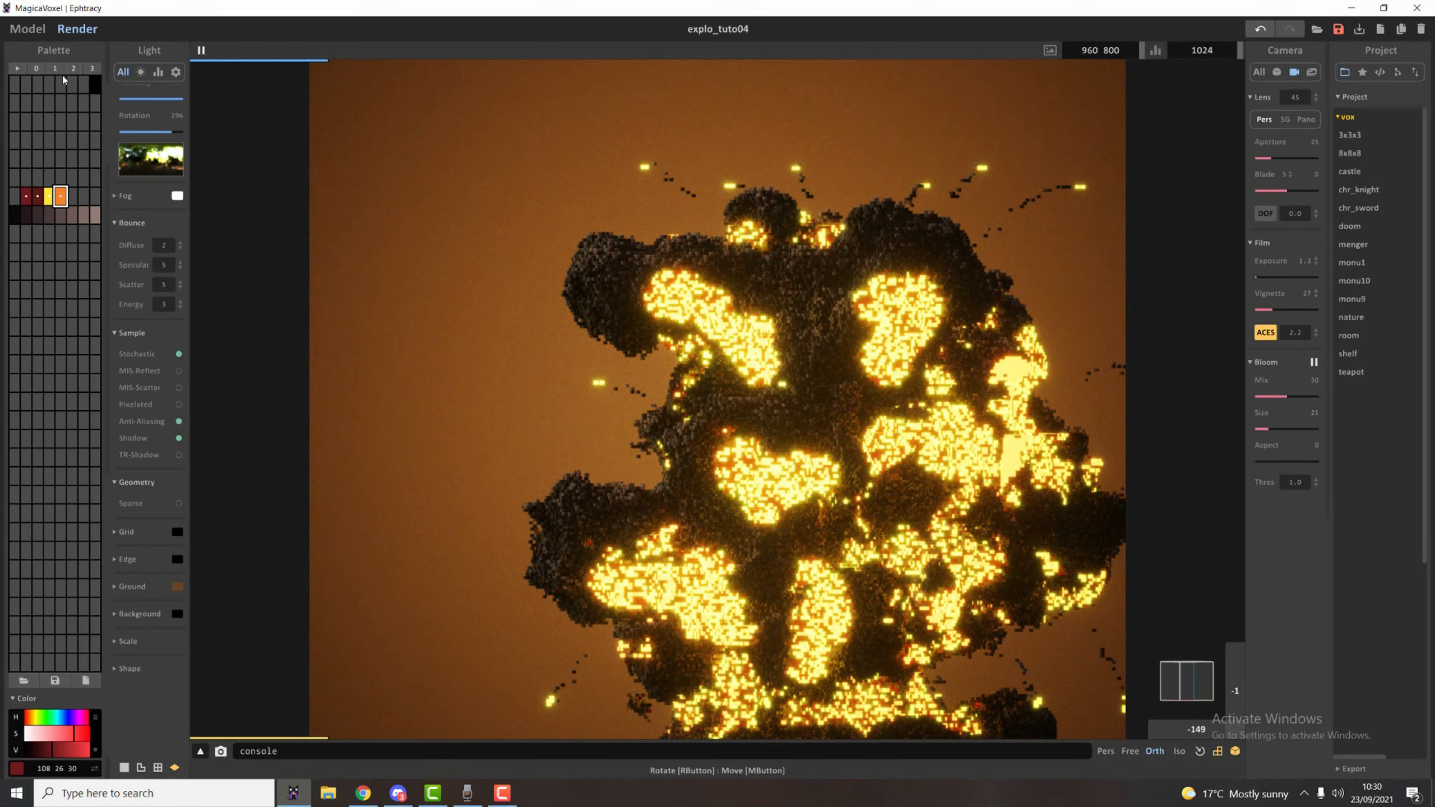
# Undo the last smoke shift, offset more smoke shades by about one voxel vertically and sideways, and render the result.
pyautogui.click(27, 28)
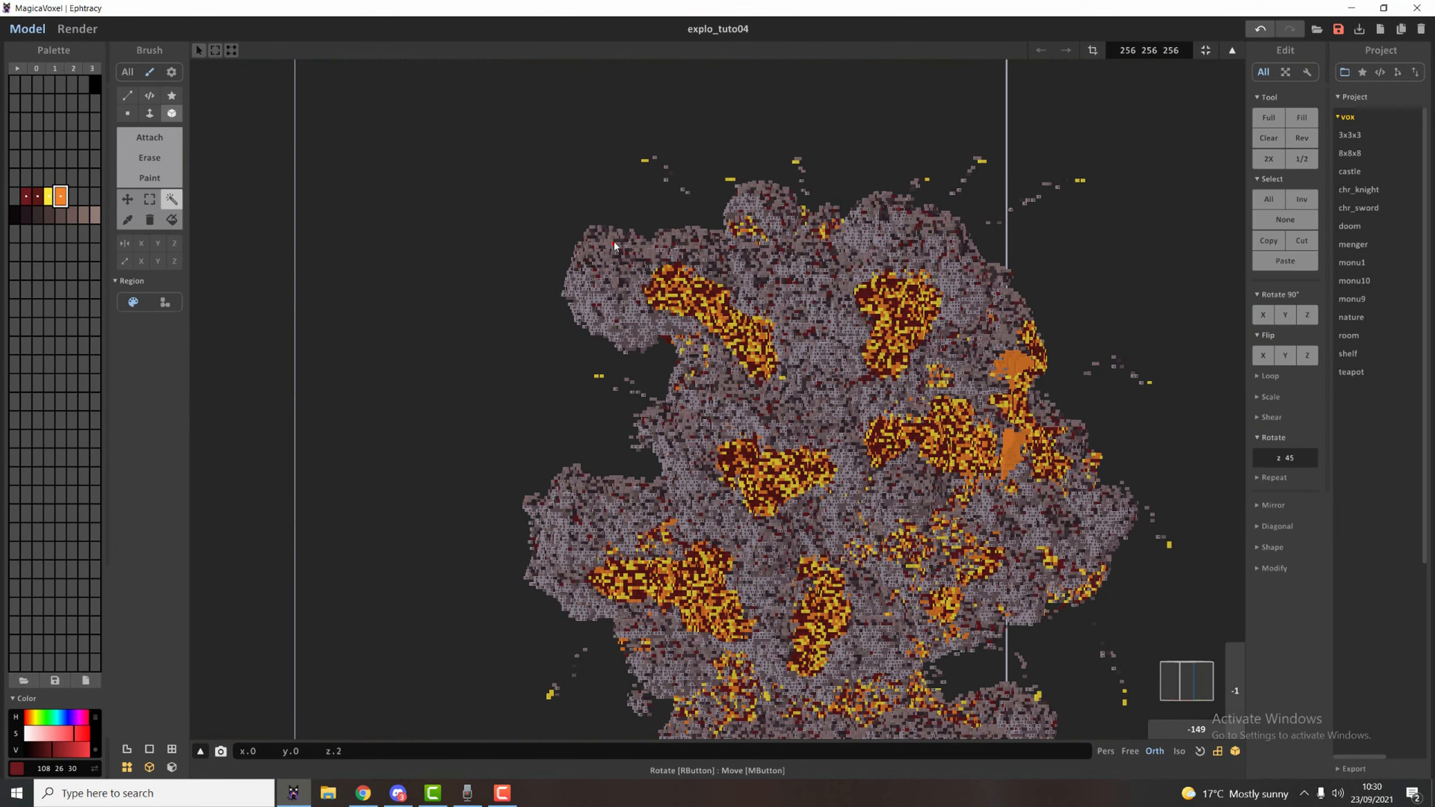
pyautogui.hotkey('ctrl', 'z')
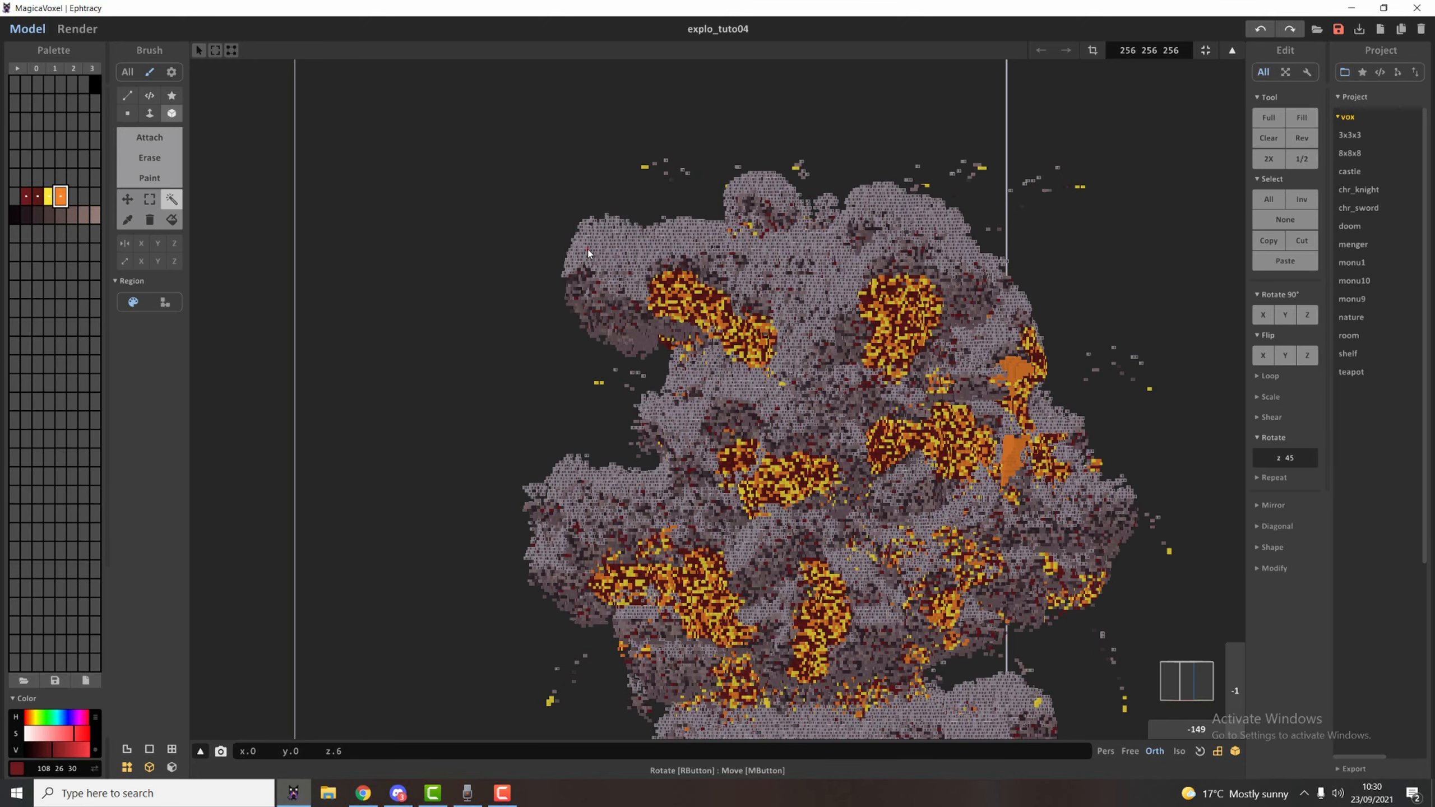
pyautogui.moveTo(586, 268); pyautogui.dragTo(586, 267)
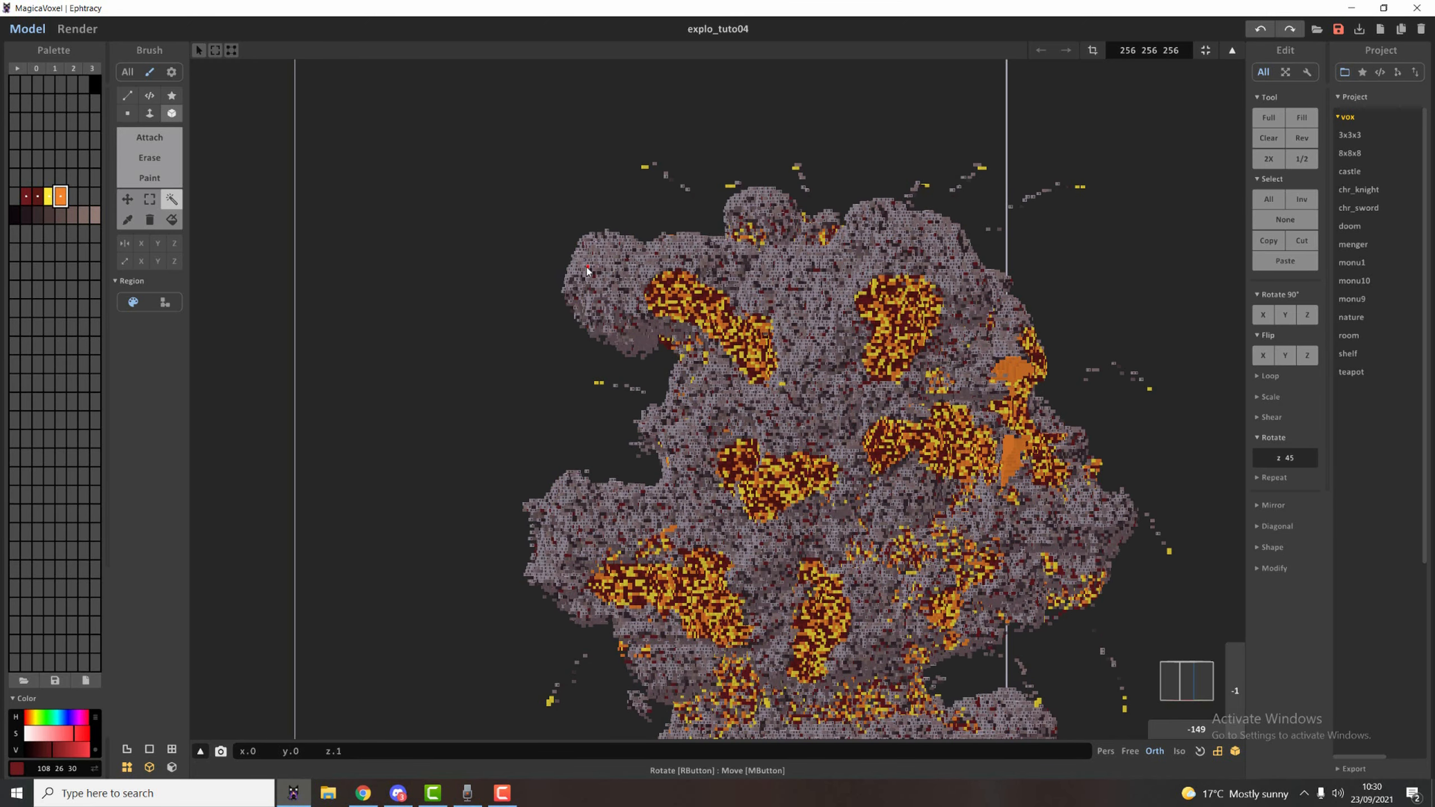
pyautogui.click(627, 341)
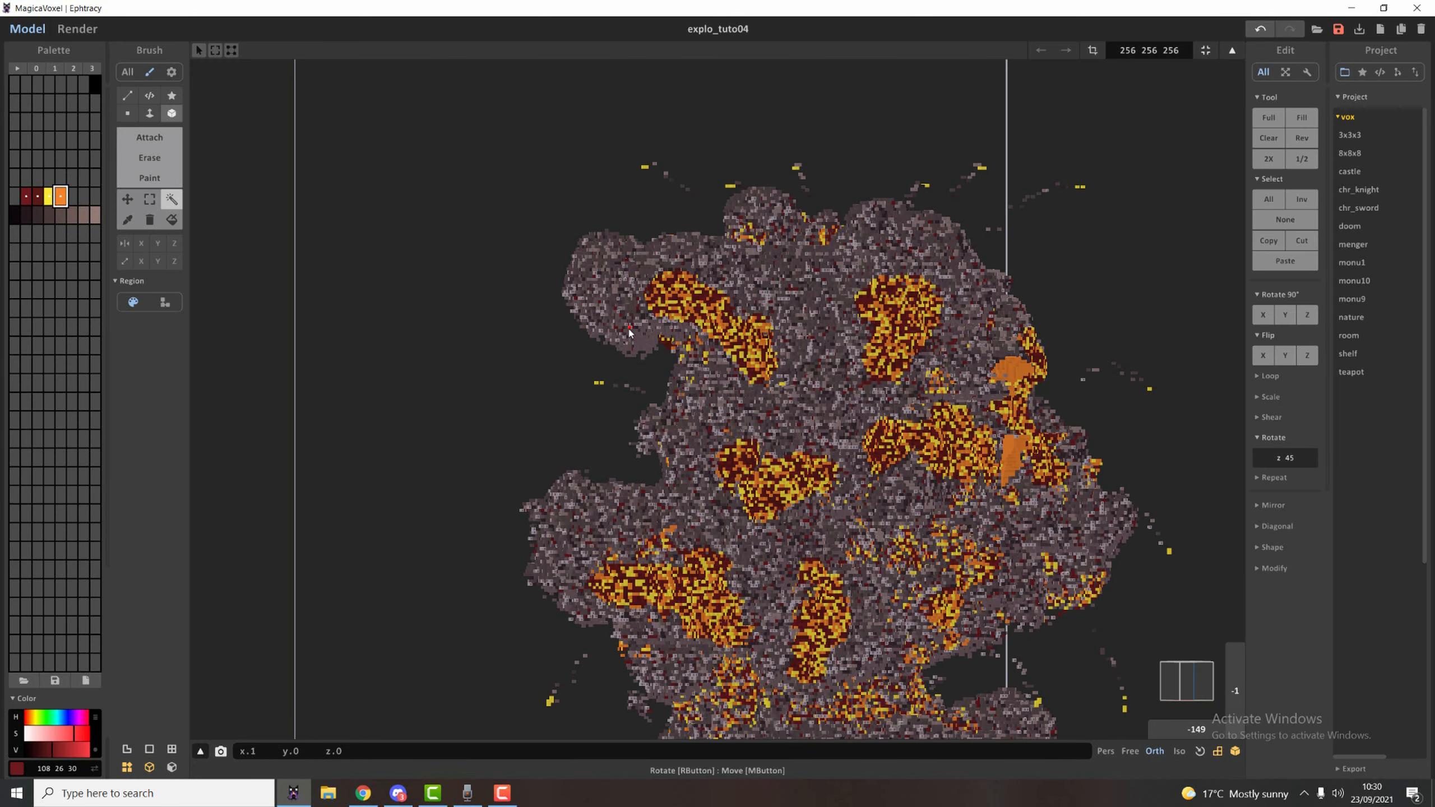
pyautogui.click(639, 335)
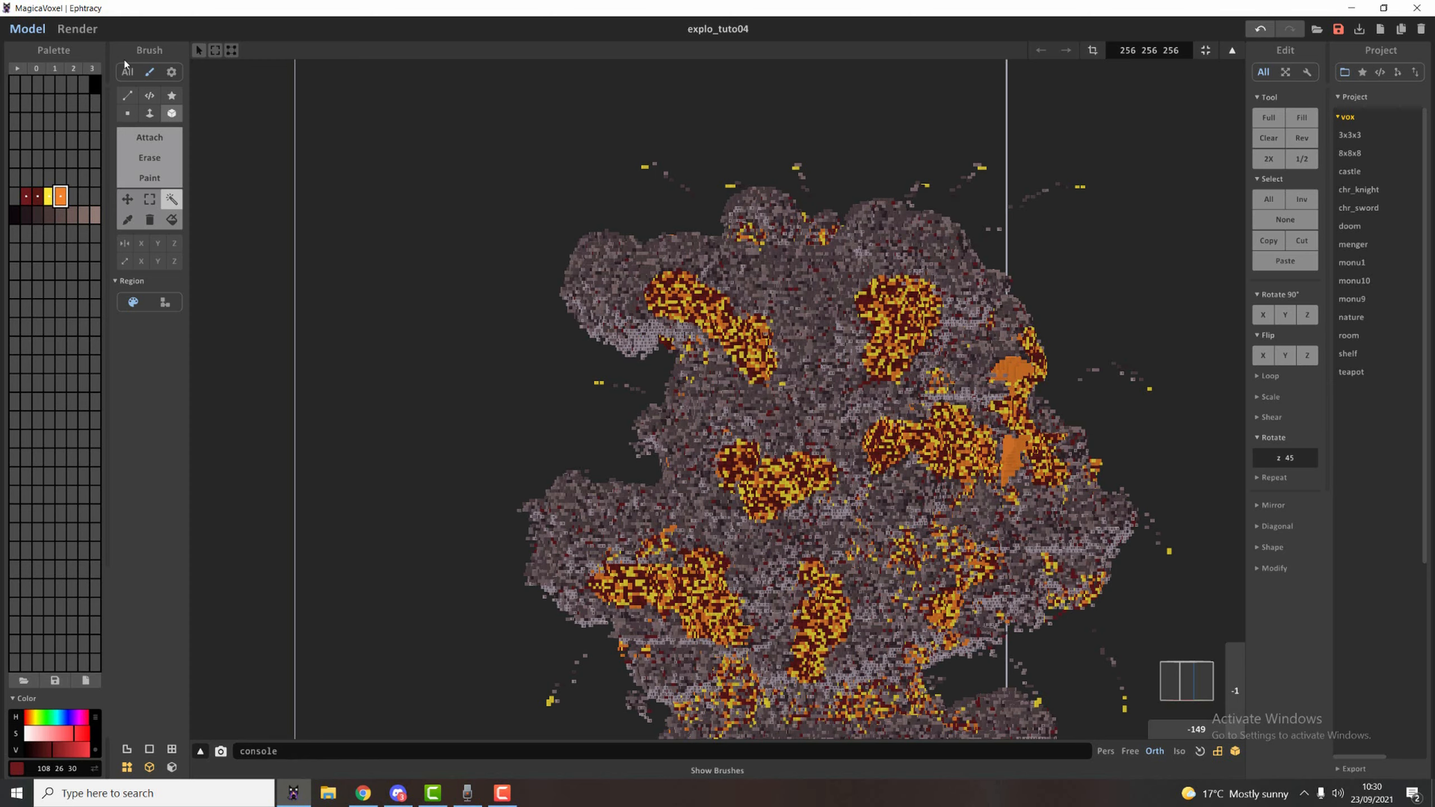
pyautogui.click(81, 32)
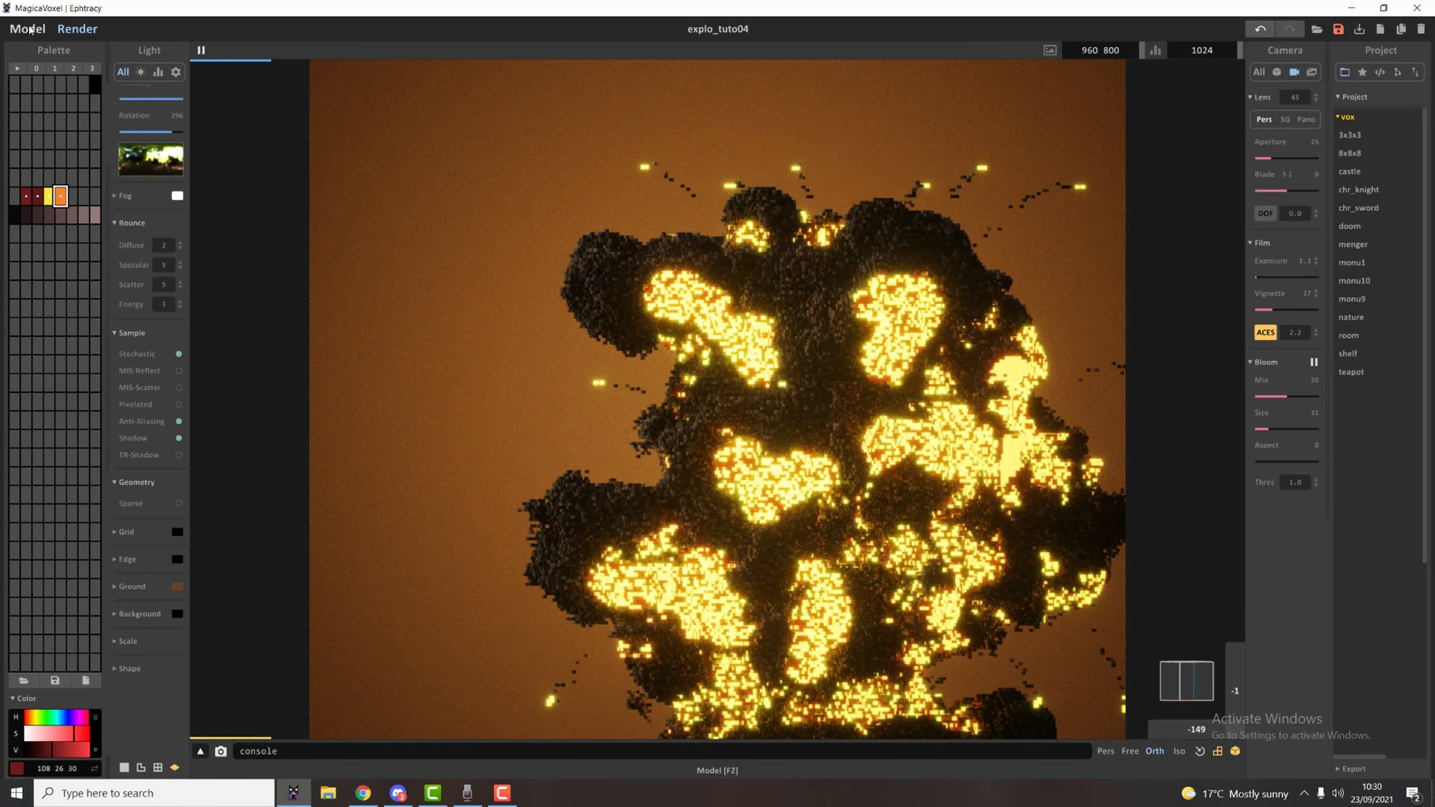
pyautogui.click(49, 35)
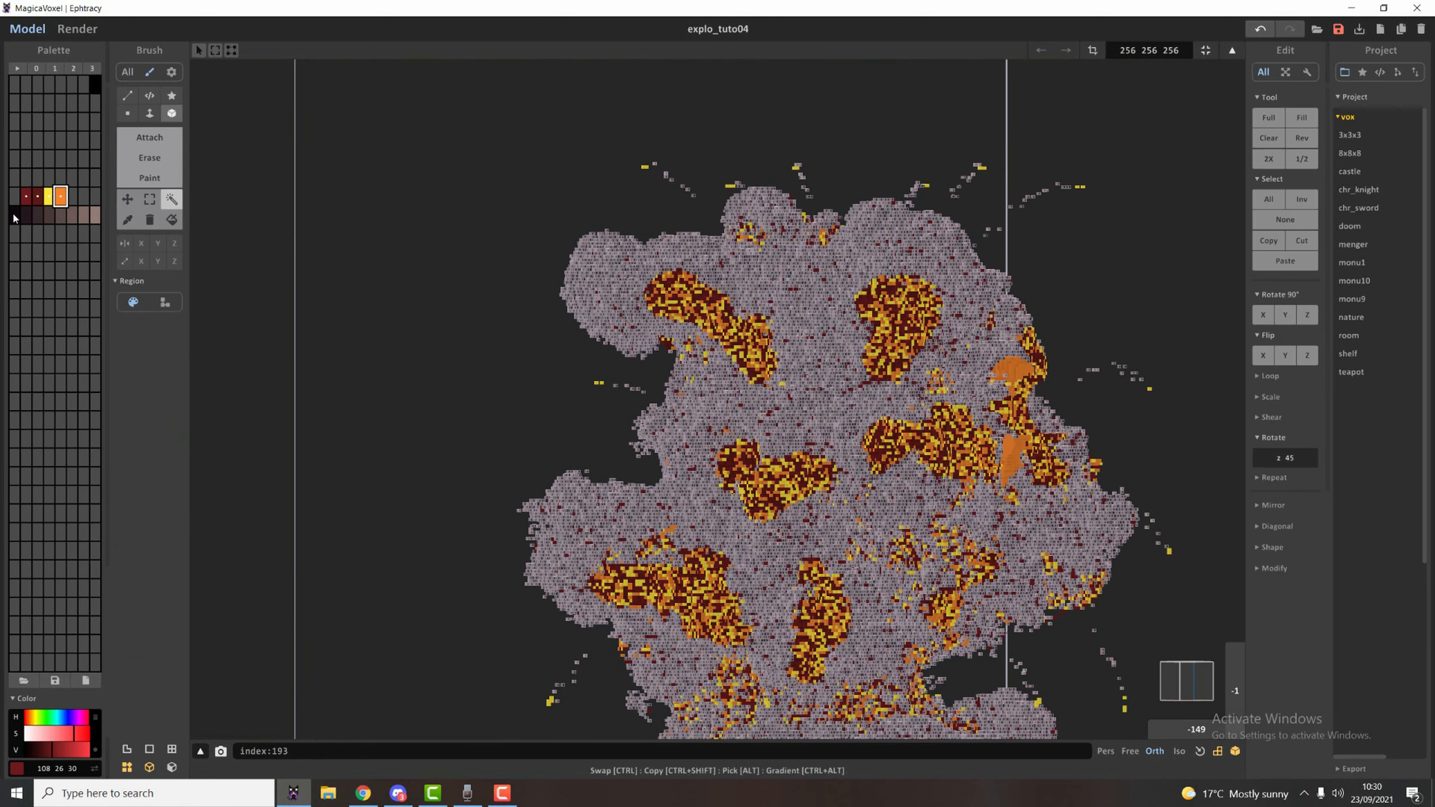
# Recolour the selected smoke with a random mix of all eight smoke shades, from near-black to the lightest grey-brown.
pyautogui.moveTo(14, 216); pyautogui.dragTo(136, 229)
pyautogui.click(27, 197)
pyautogui.keyDown('shift'); pyautogui.click(37, 199); pyautogui.keyUp('shift')
pyautogui.keyDown('shift'); pyautogui.moveTo(15, 215); pyautogui.dragTo(116, 219); pyautogui.keyUp('shift')
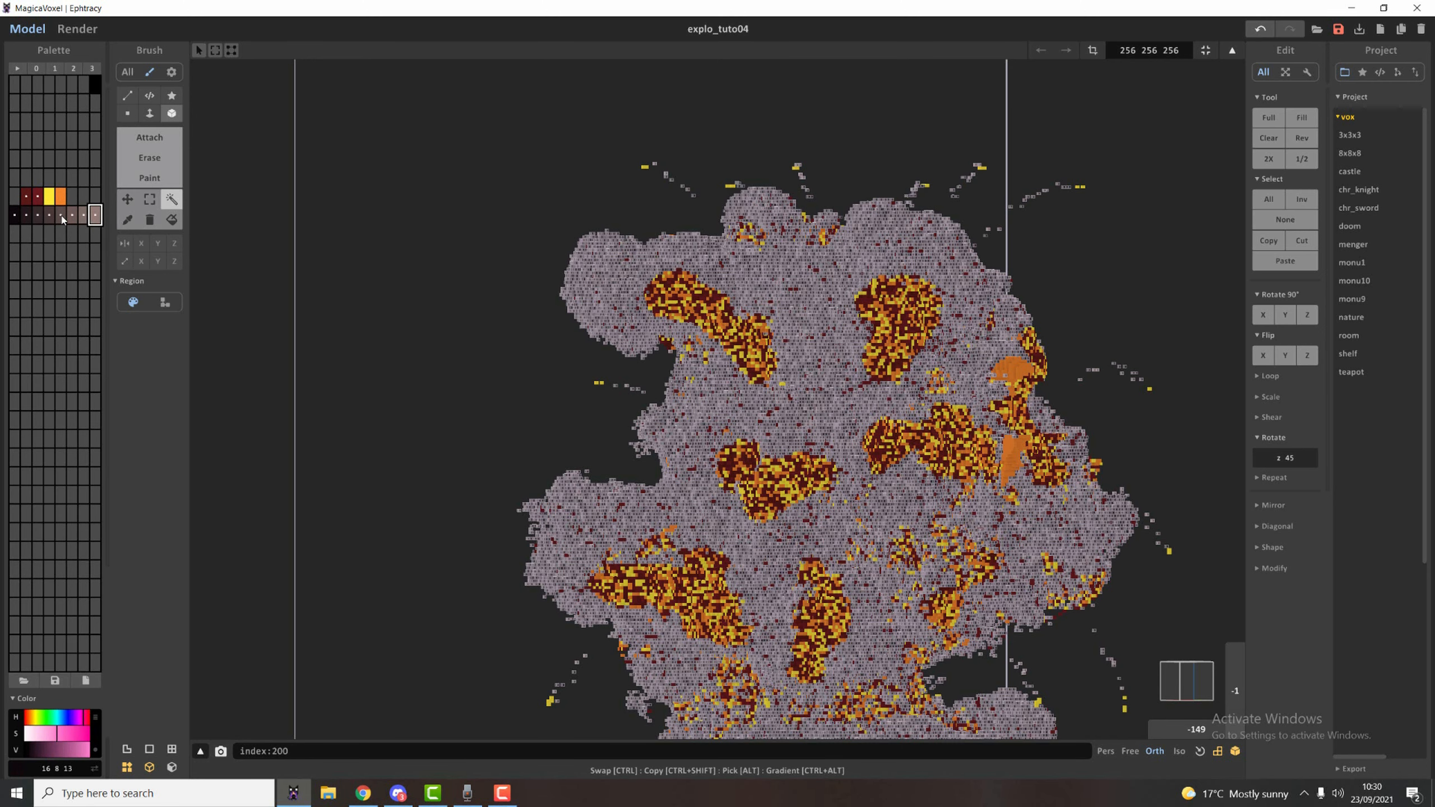
pyautogui.click(95, 218)
pyautogui.rightClick(16, 218)
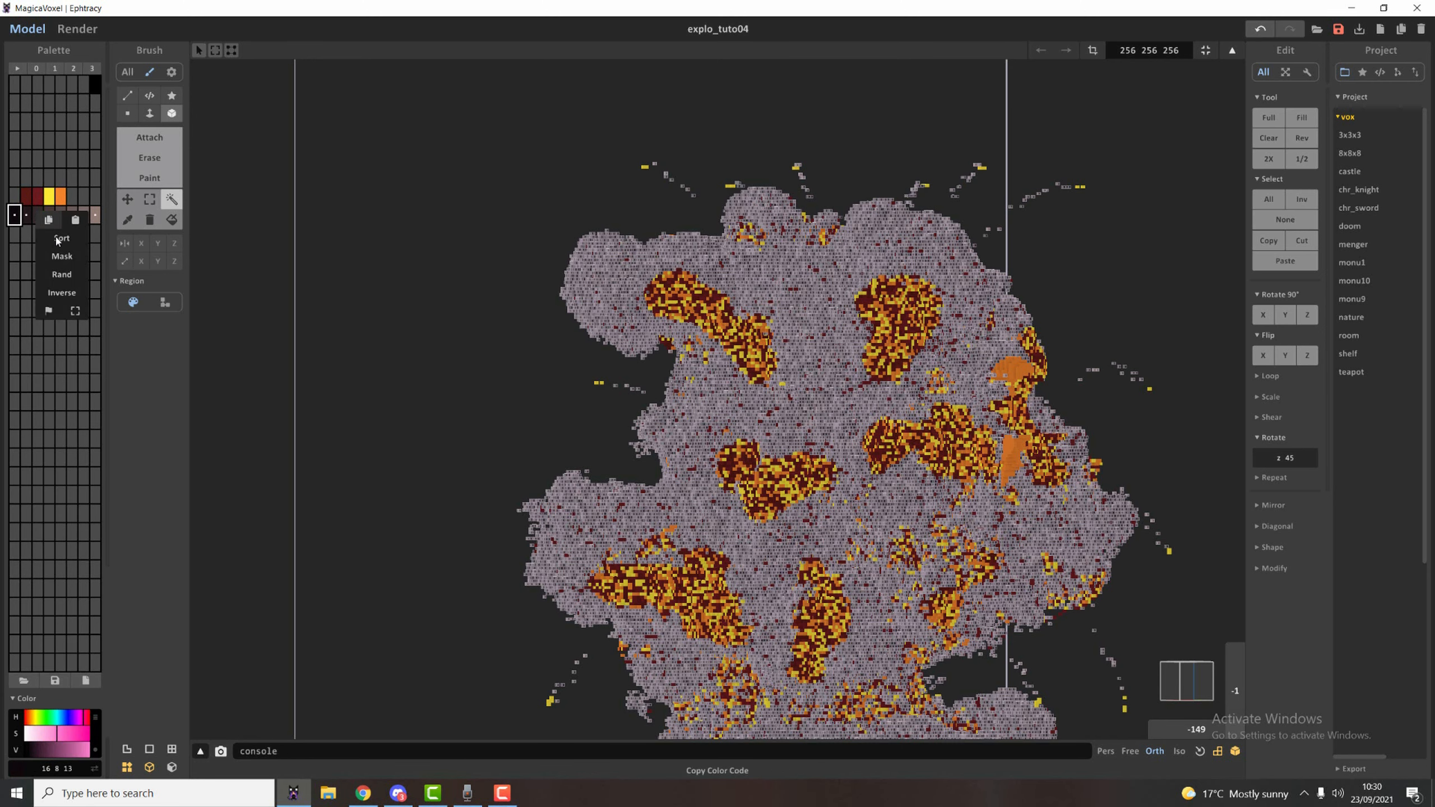
pyautogui.click(65, 274)
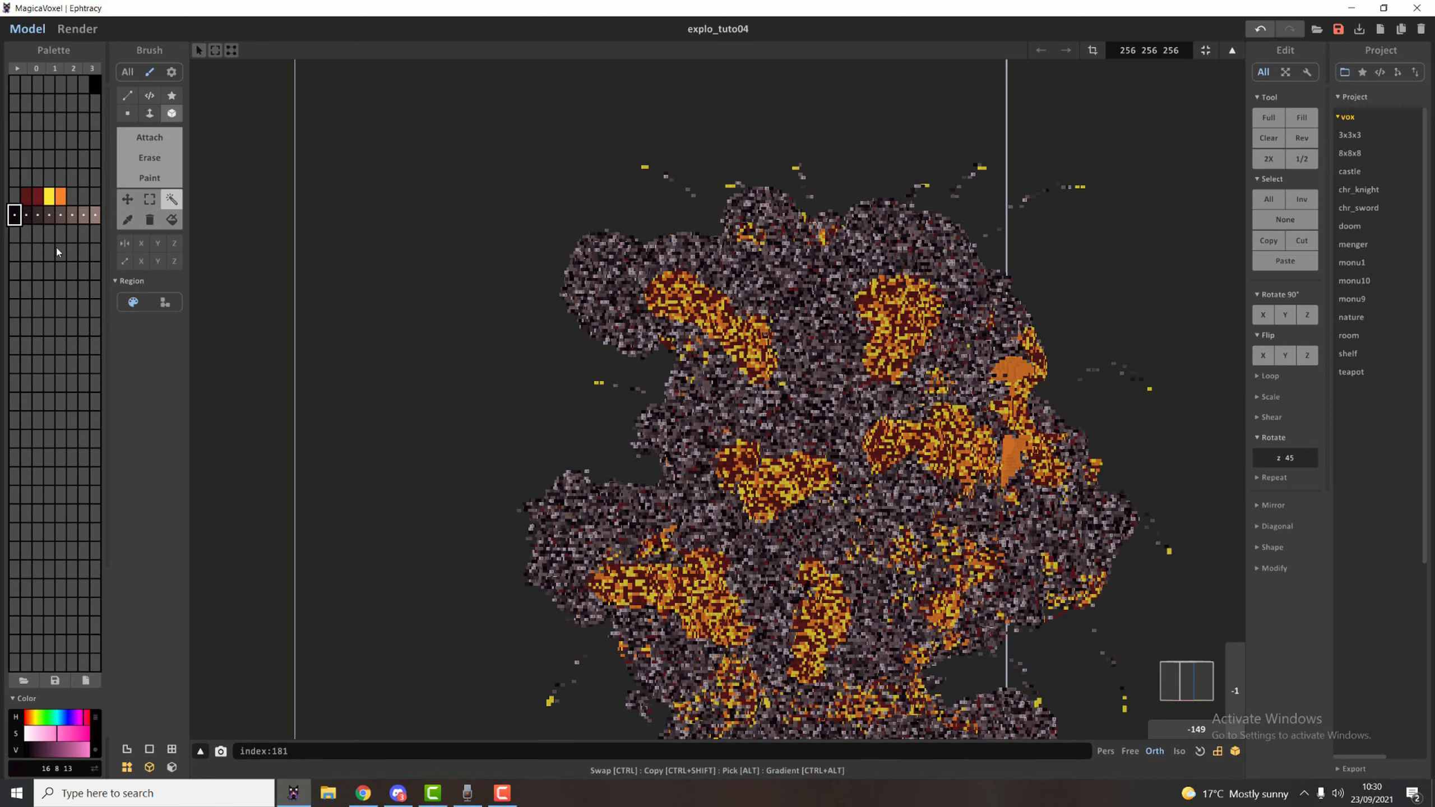
# Apply a random mix of the two dark reds to the selected voxels and render the explosion to judge the smoke.
pyautogui.click(25, 196)
pyautogui.rightClick(28, 199)
pyautogui.click(57, 266)
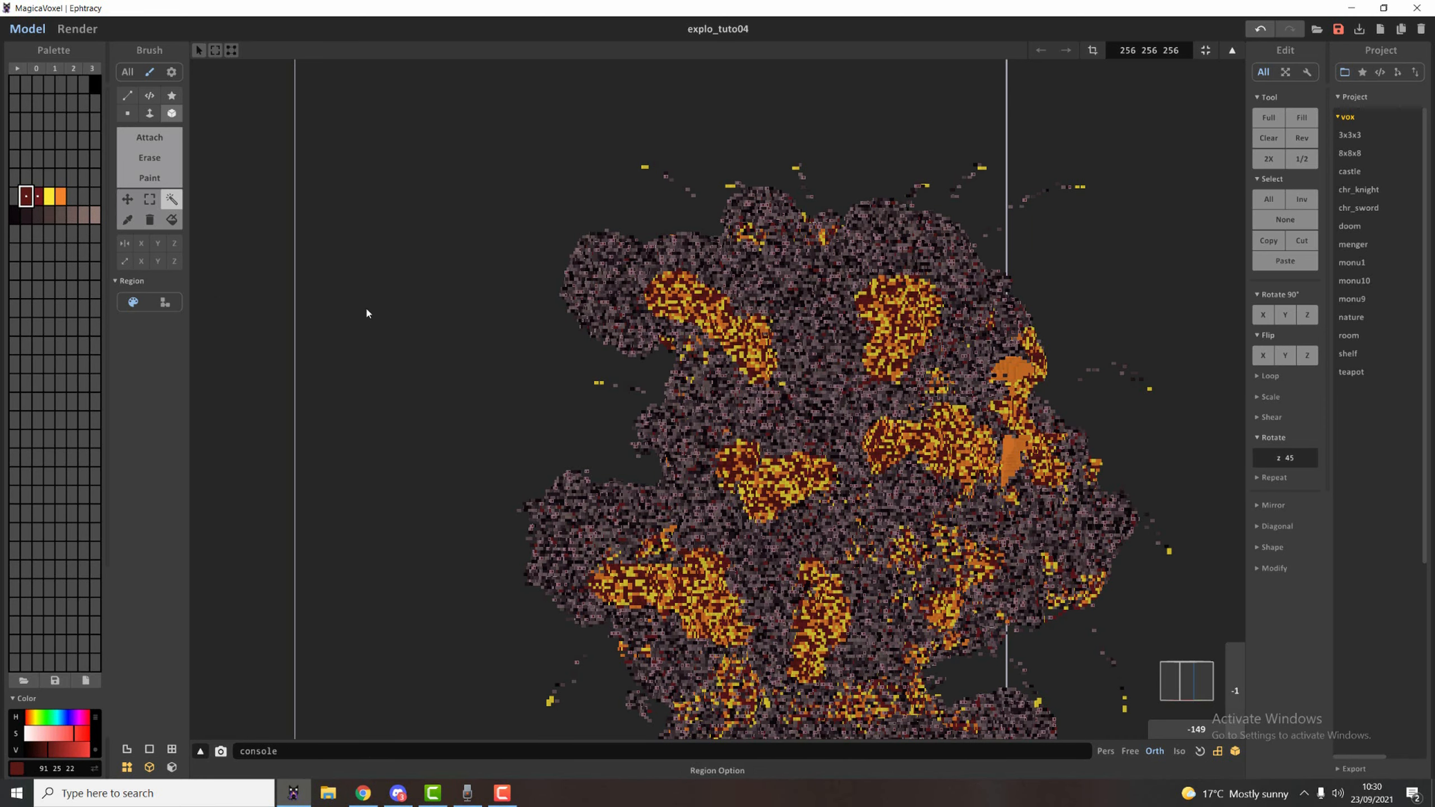
pyautogui.click(77, 29)
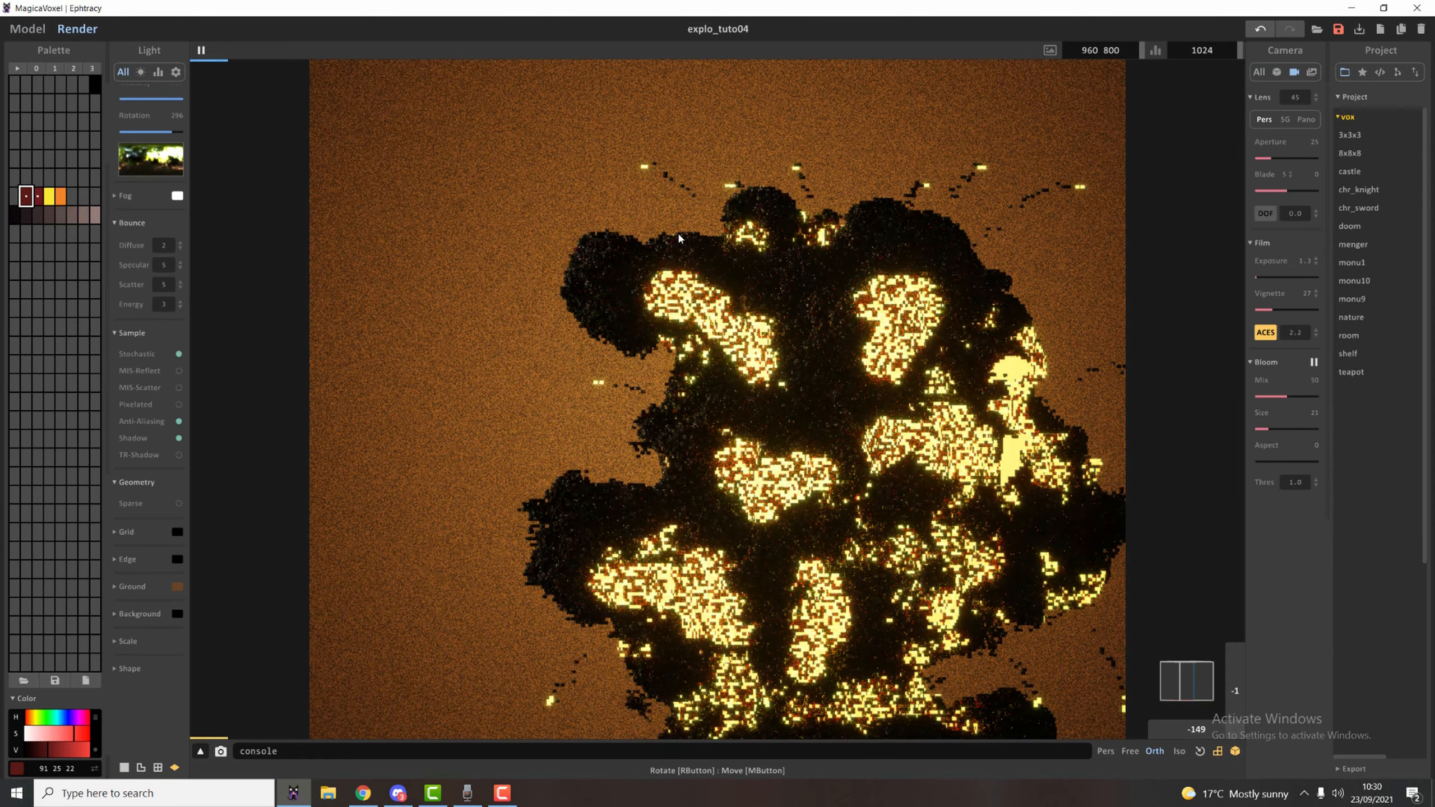
pyautogui.moveTo(686, 297); pyautogui.dragTo(601, 207, button='middle')
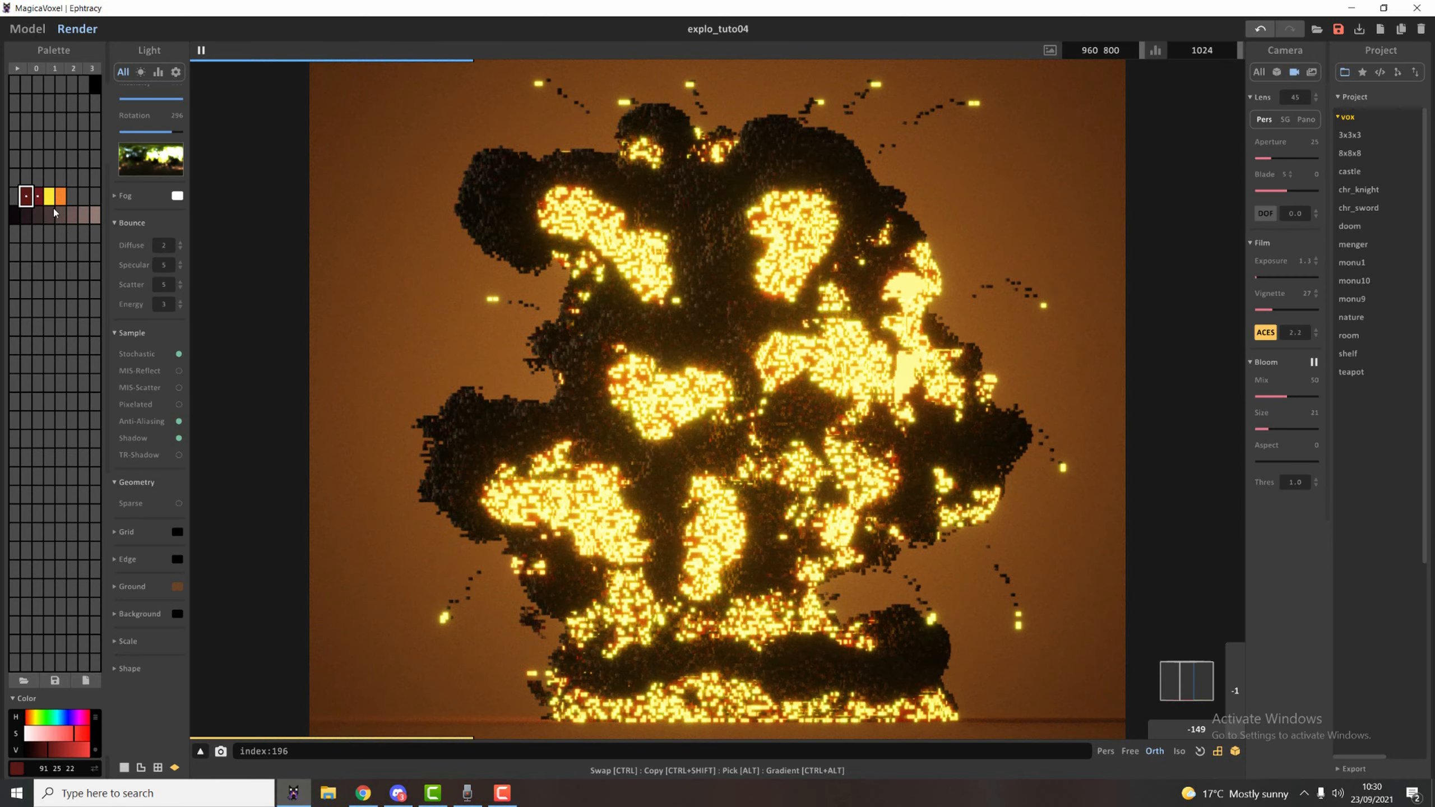
# Recolour the smoke with a random mix of only the five lighter smoke shades.
pyautogui.click(22, 27)
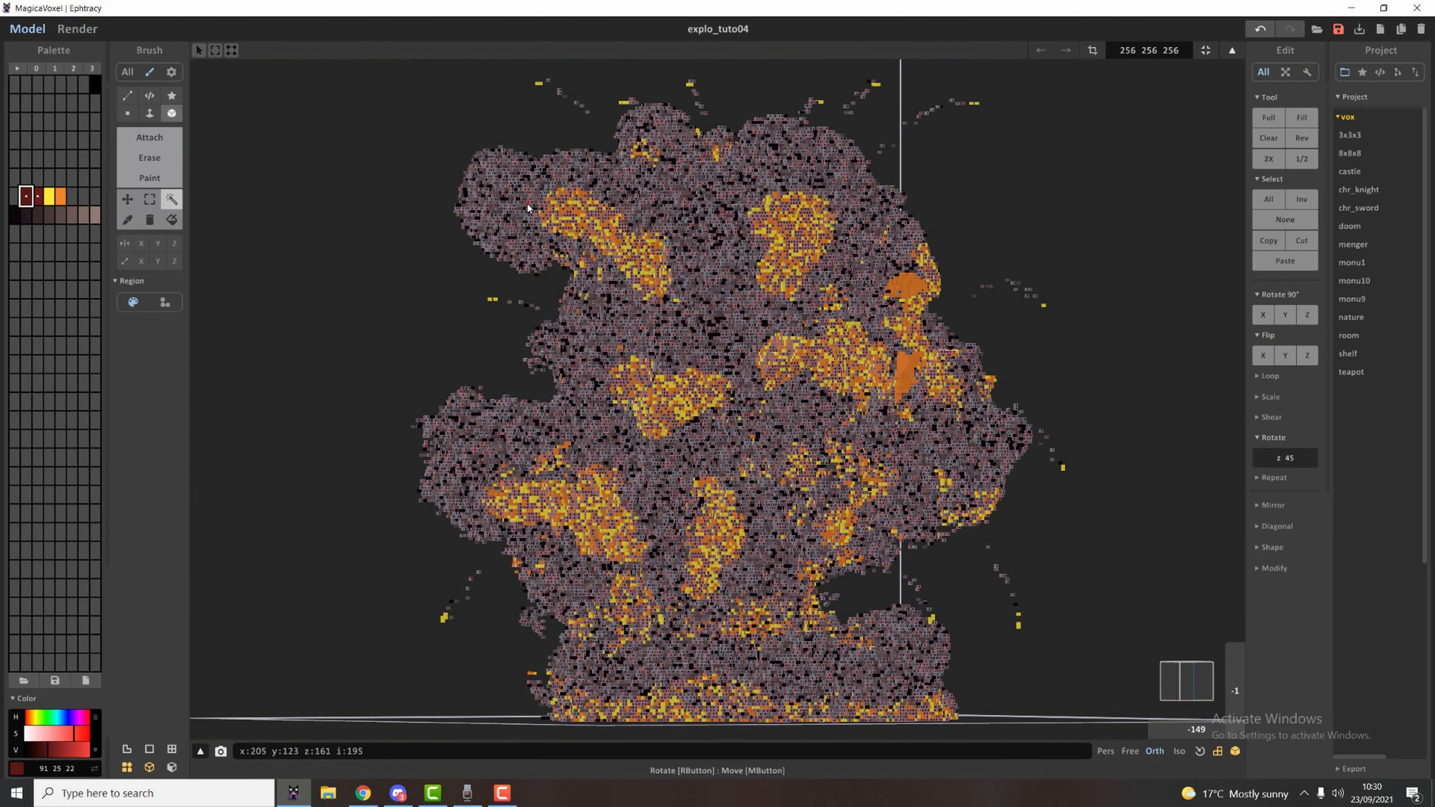
pyautogui.click(83, 215)
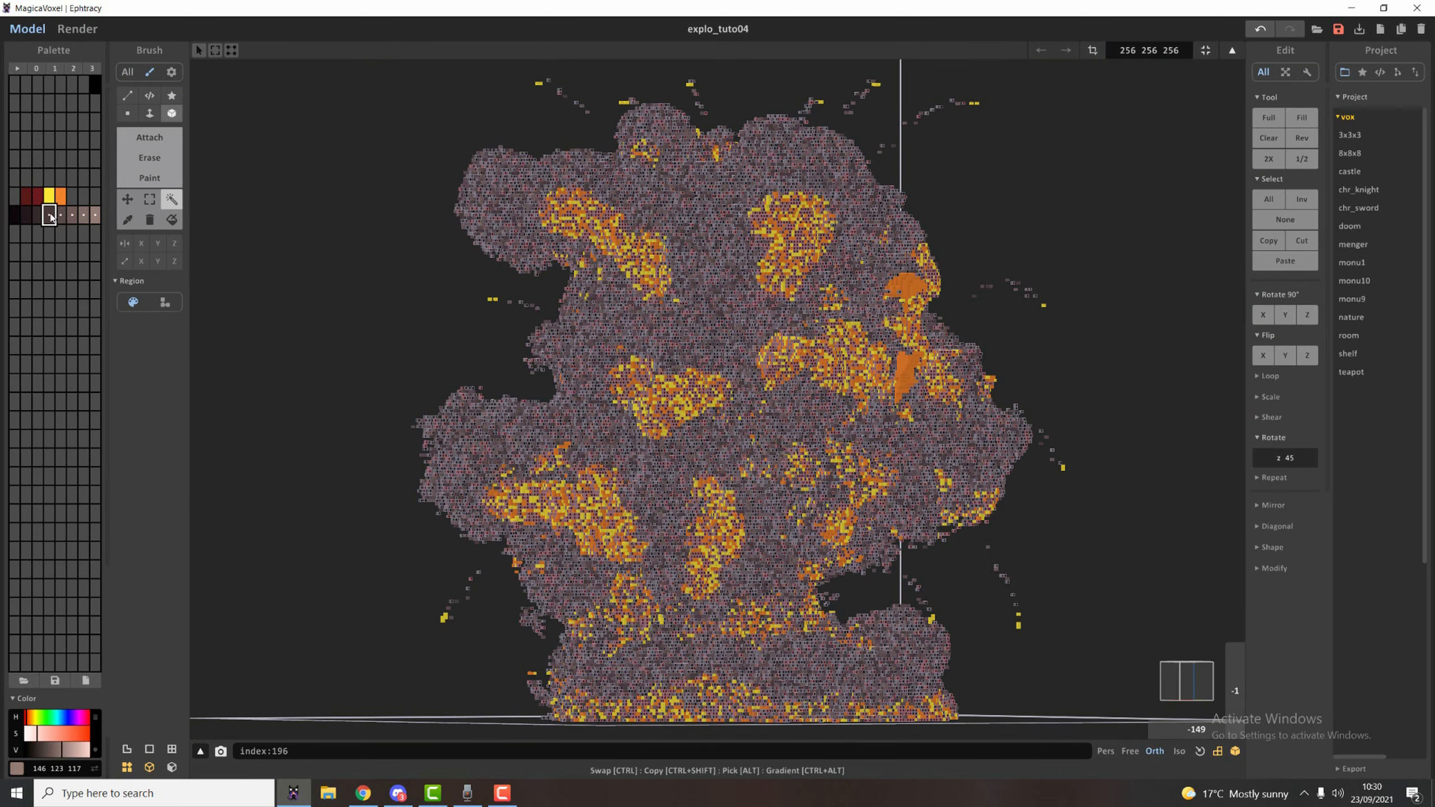
pyautogui.rightClick(51, 215)
pyautogui.click(93, 281)
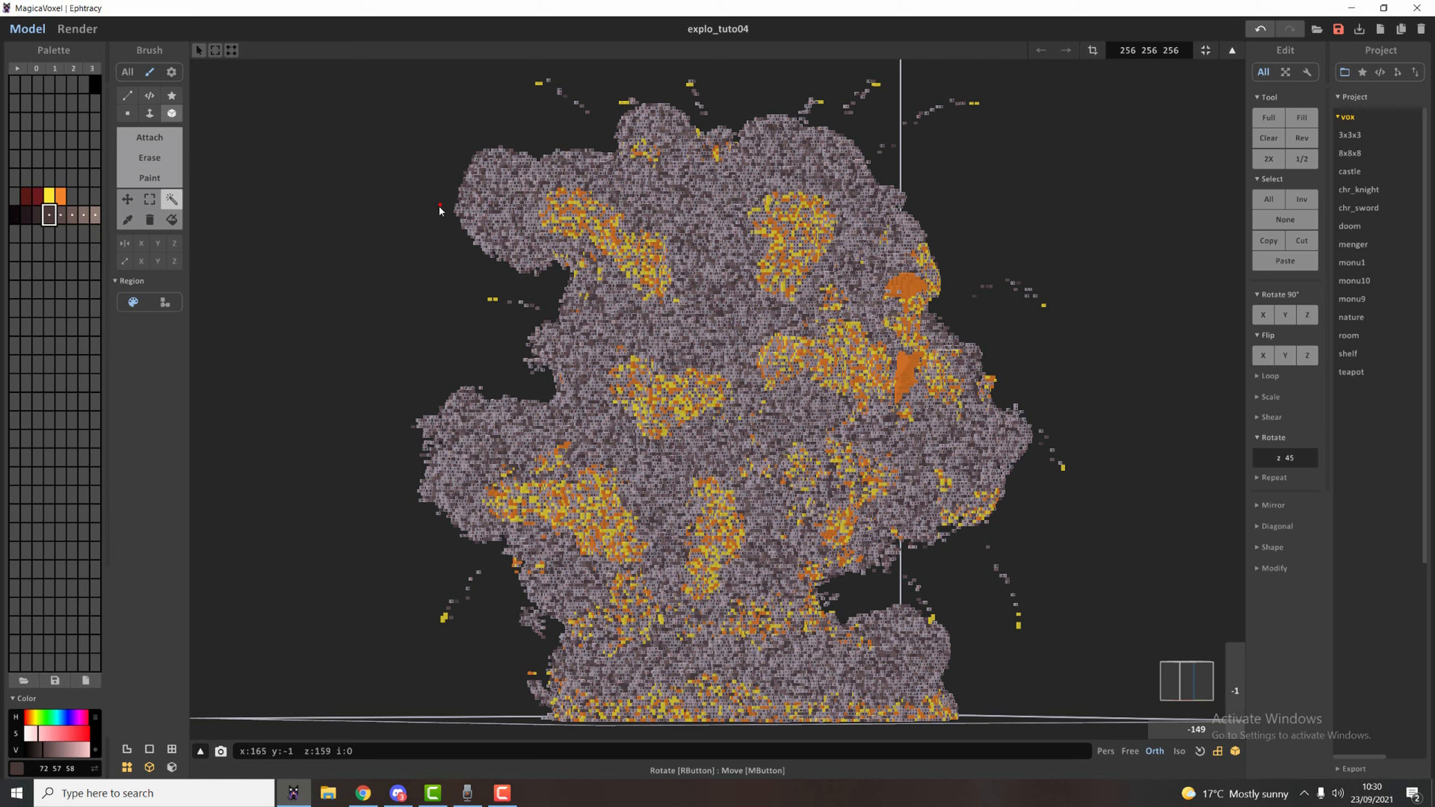
# Select one smoke shade and recolour its voxels with a random mix of the two dark reds.
pyautogui.moveTo(39, 196); pyautogui.dragTo(15, 196)
pyautogui.click(471, 192)
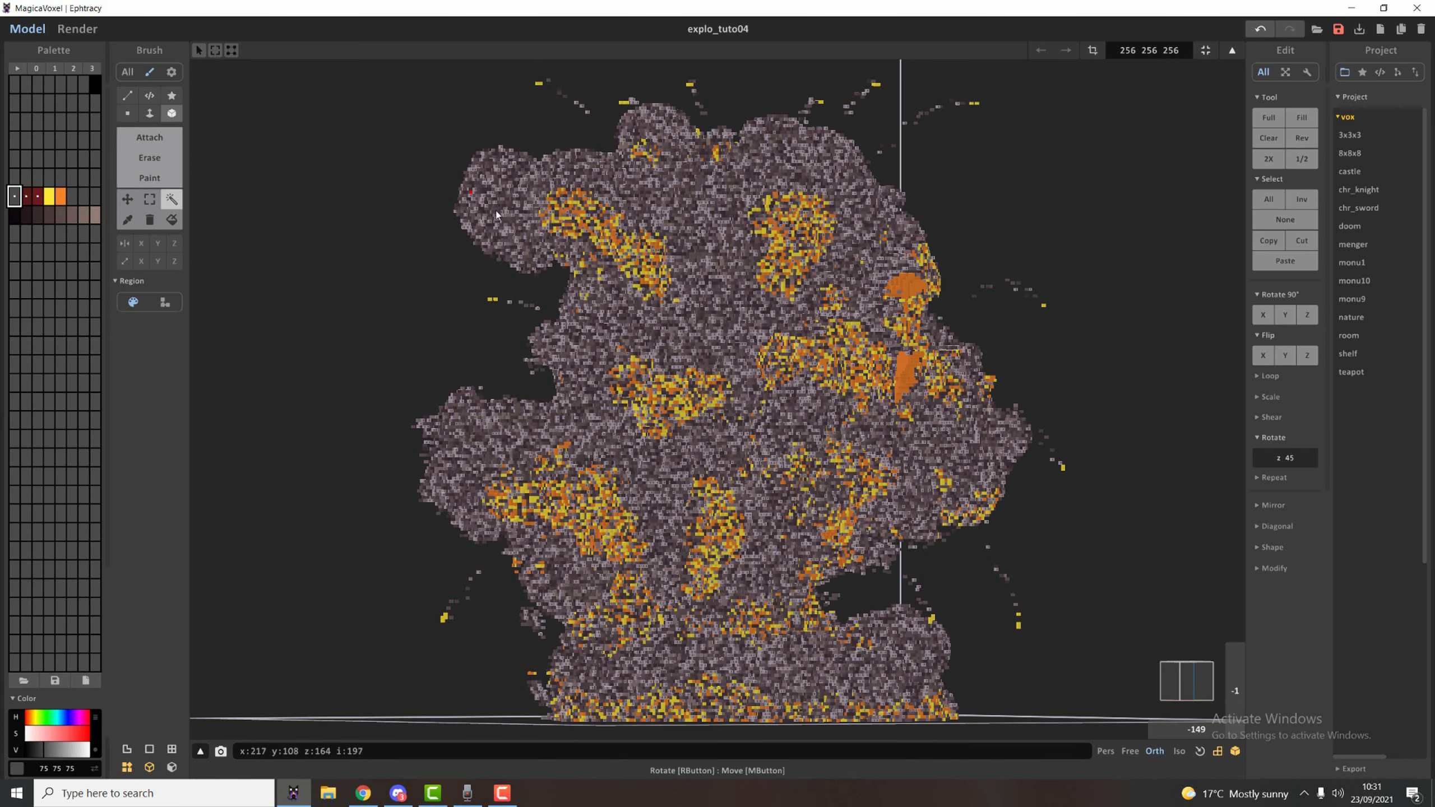
pyautogui.click(38, 197)
pyautogui.rightClick(26, 201)
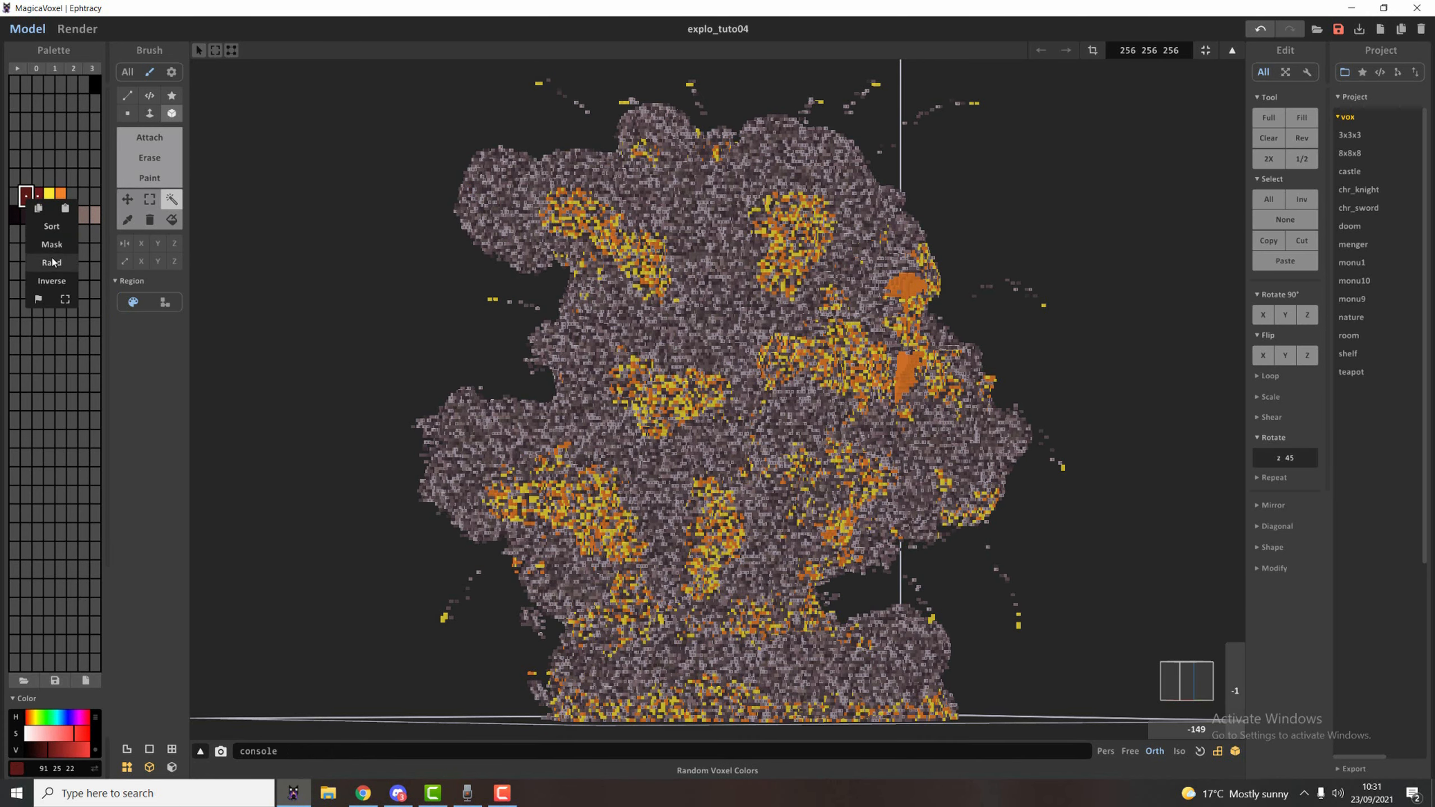
pyautogui.click(51, 262)
# Render the explosion and examine the recoloured, roughened smoke up close on the upper billow.
pyautogui.click(79, 30)
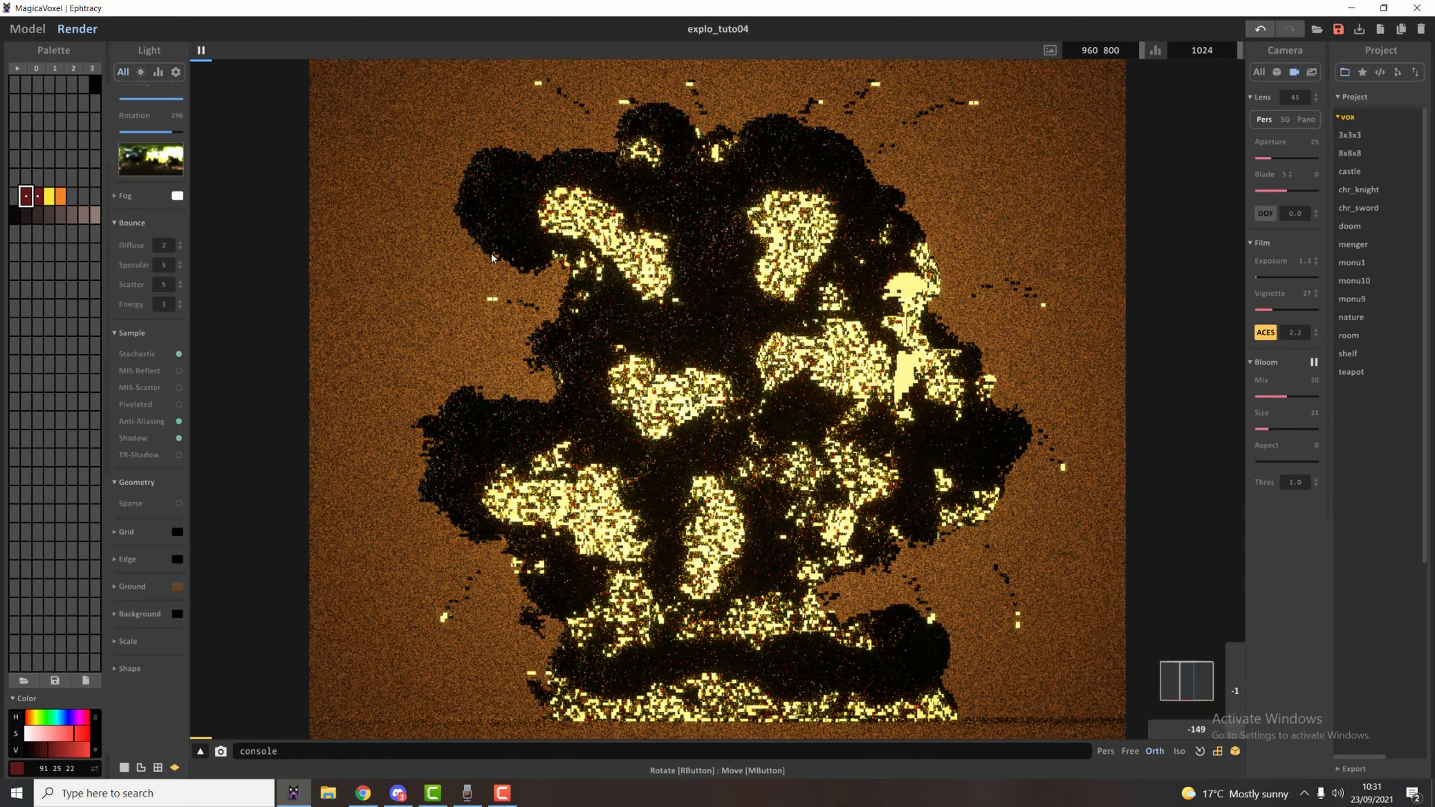
pyautogui.moveTo(491, 258); pyautogui.dragTo(628, 380, button='right')
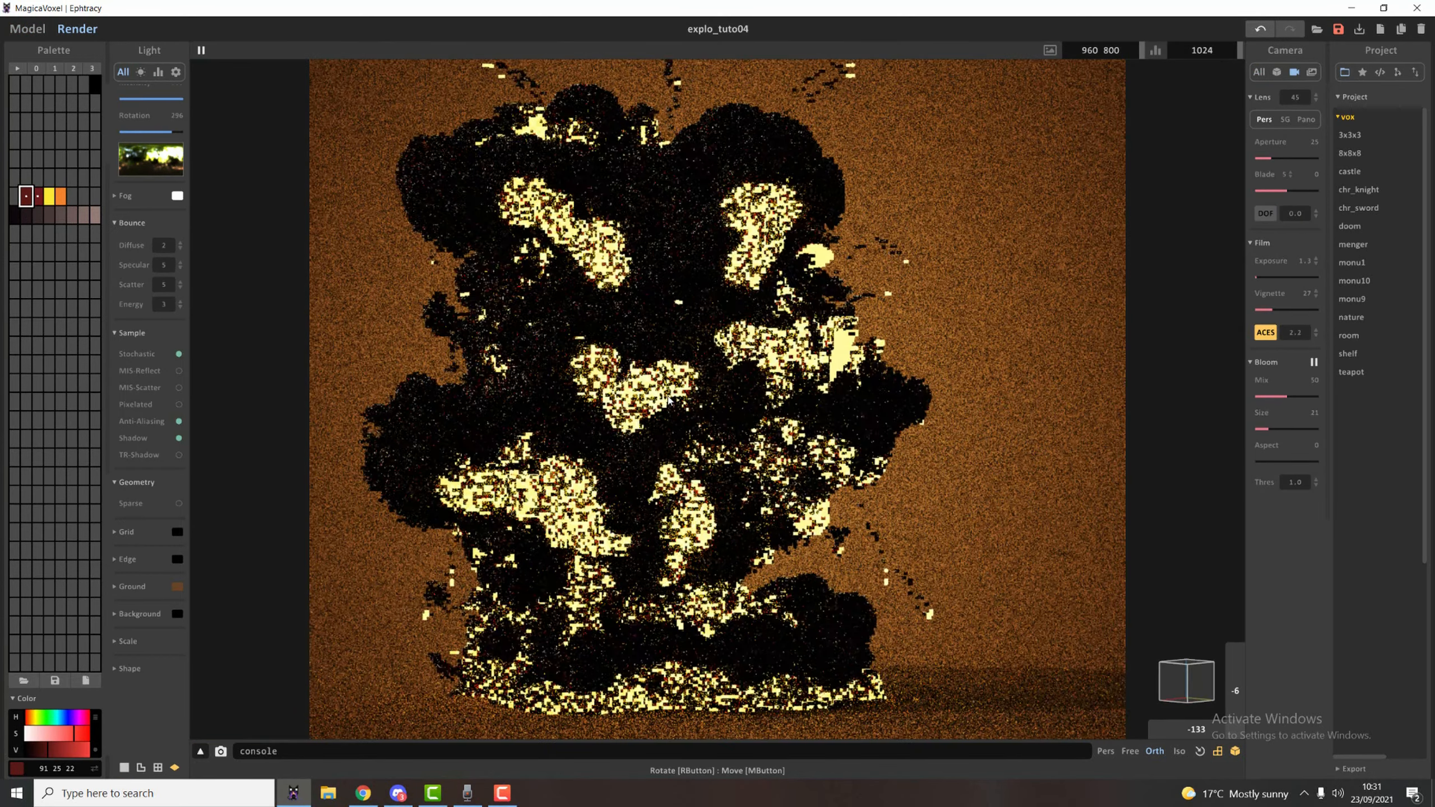
pyautogui.scroll(-5, 628, 380)
pyautogui.scroll(3, 628, 380)
pyautogui.scroll(2, 635, 406)
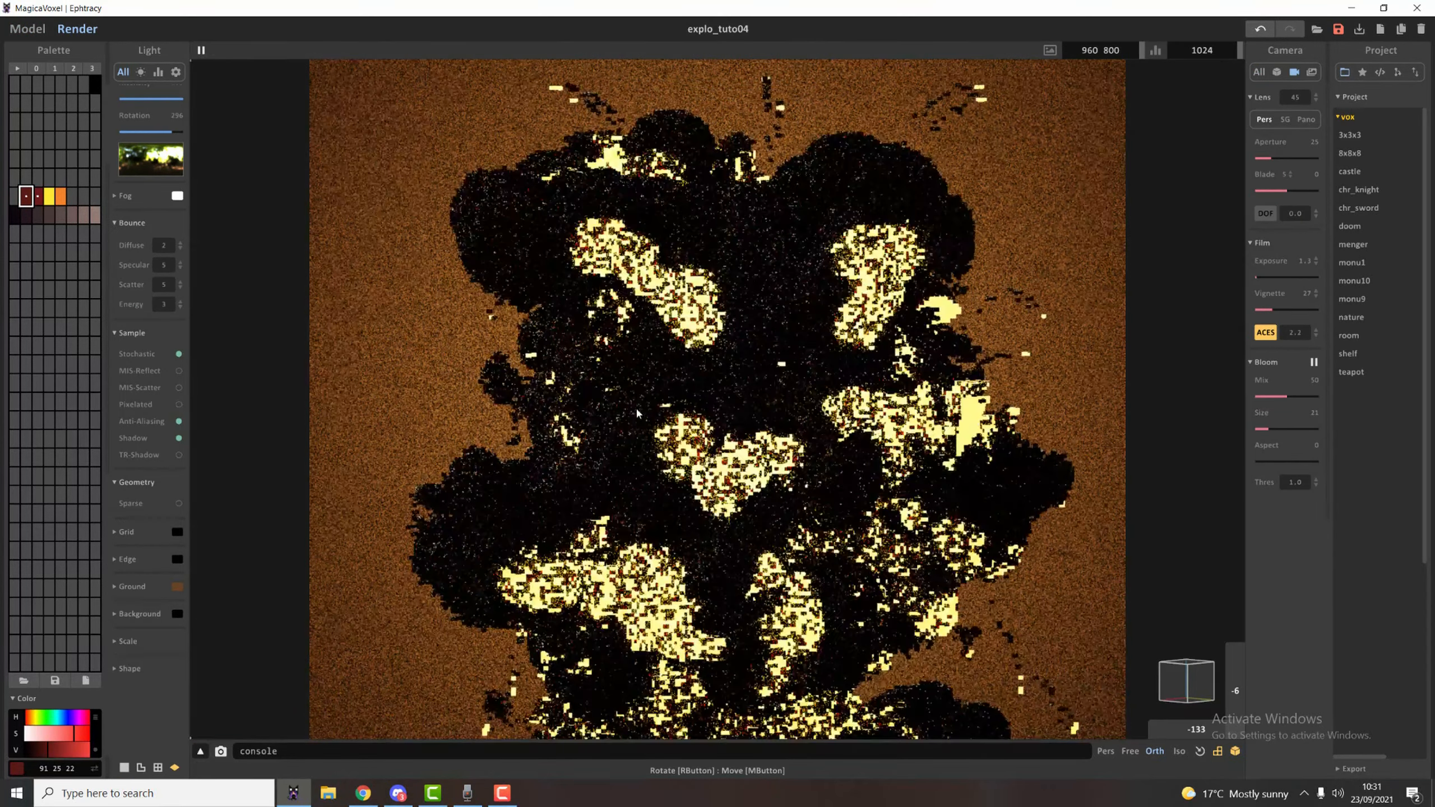
pyautogui.scroll(4, 635, 405)
pyautogui.scroll(1, 633, 476)
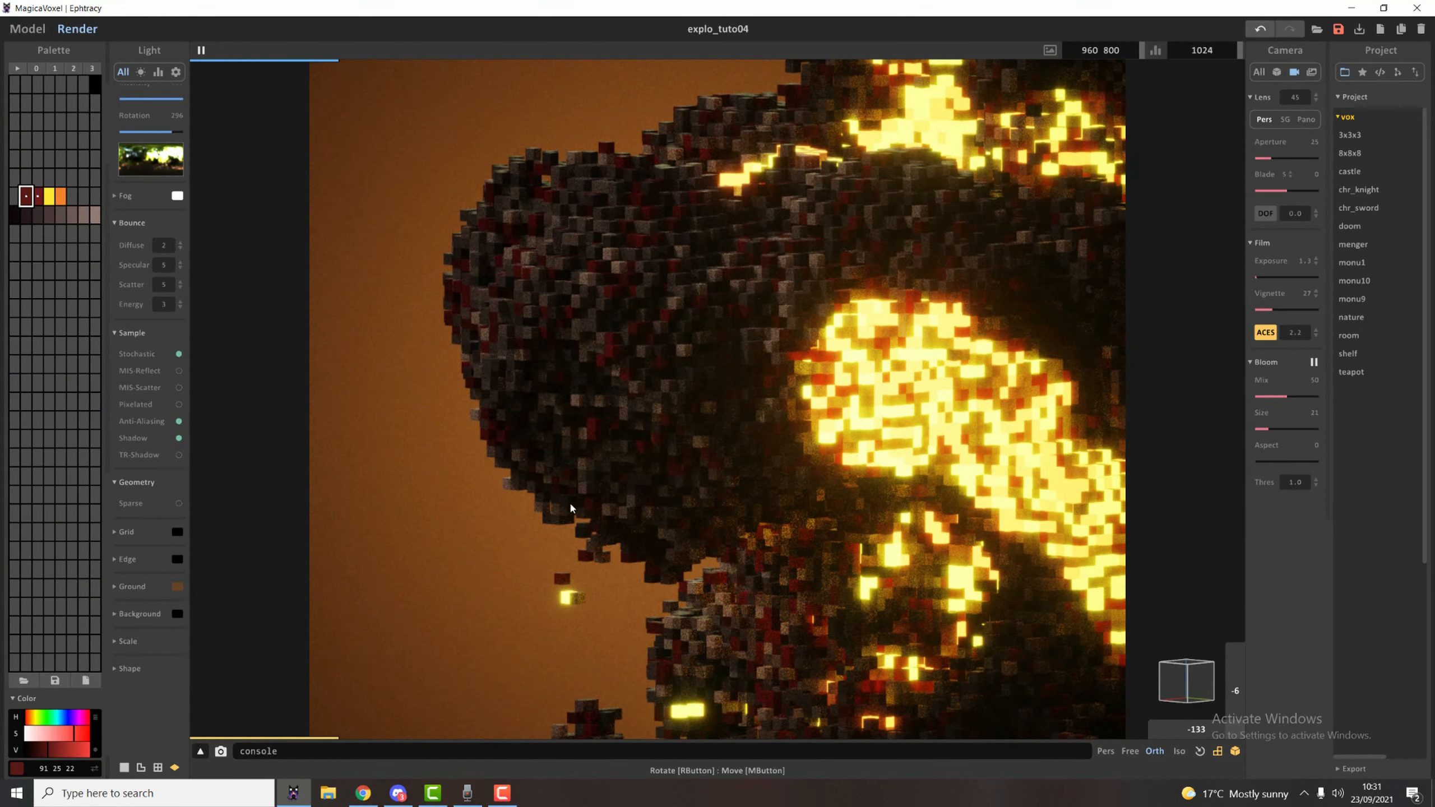
# Select the stray flat layer of voxels floating above the explosion in the model and delete it.
pyautogui.scroll(-6, 569, 508)
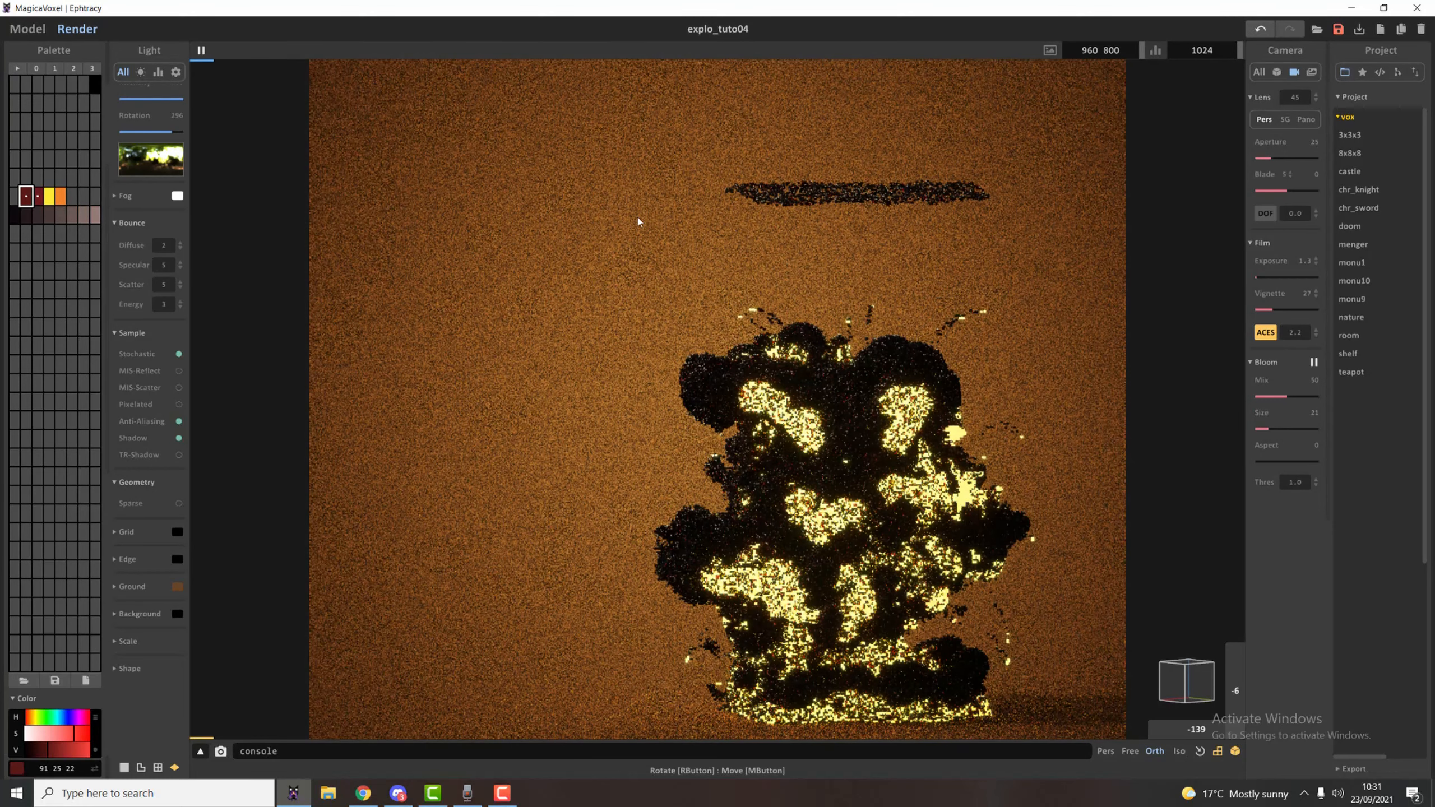
pyautogui.click(25, 30)
pyautogui.moveTo(1099, 490); pyautogui.dragTo(1108, 519, button='right')
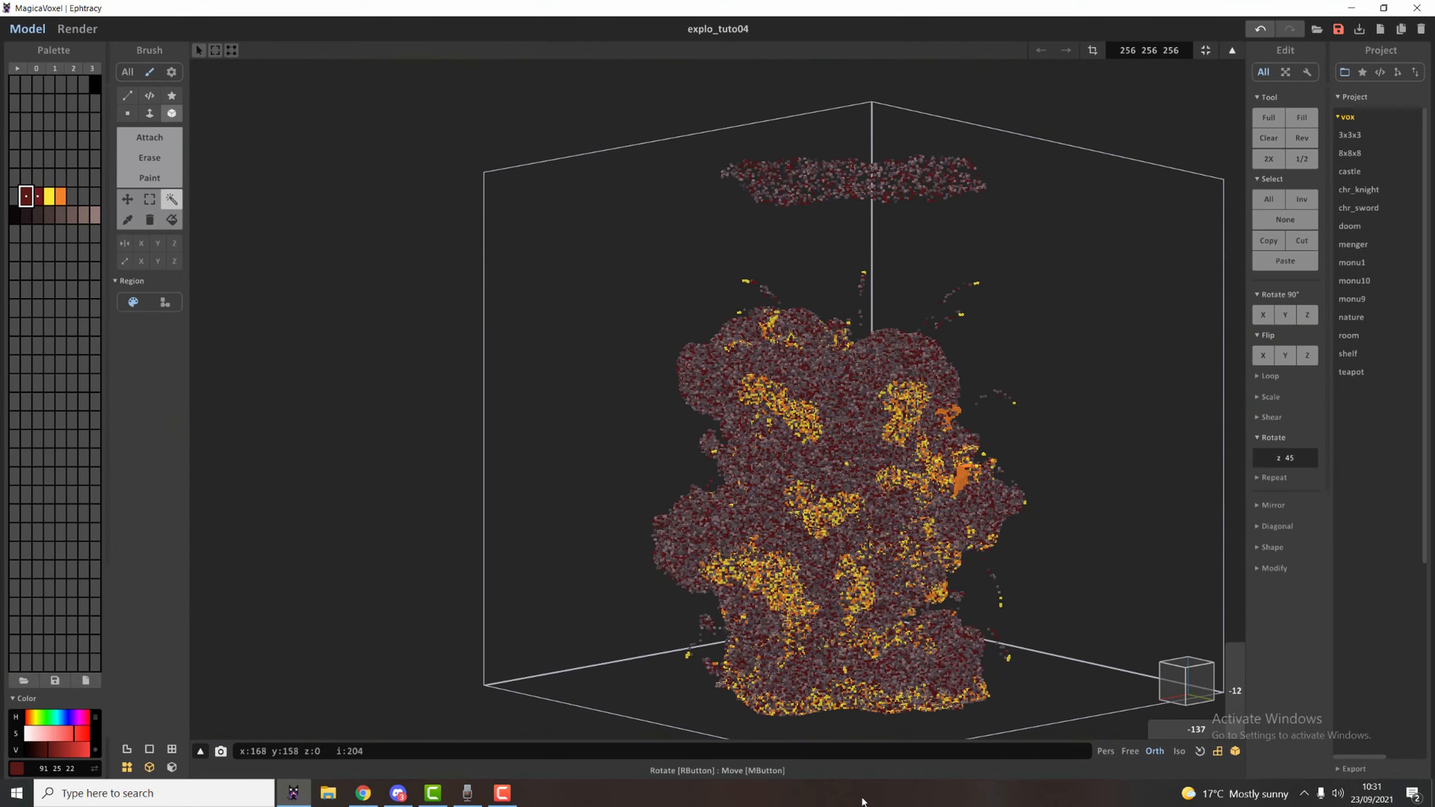
pyautogui.press('m')
pyautogui.moveTo(650, 116); pyautogui.dragTo(1060, 241)
pyautogui.press('Delete')
# Render the cleaned explosion and lighten its lightest and fourth smoke shades, setting the fourth to RGB 128, 101, 103.
pyautogui.moveTo(846, 399); pyautogui.dragTo(760, 387, button='right')
pyautogui.scroll(7, 791, 413)
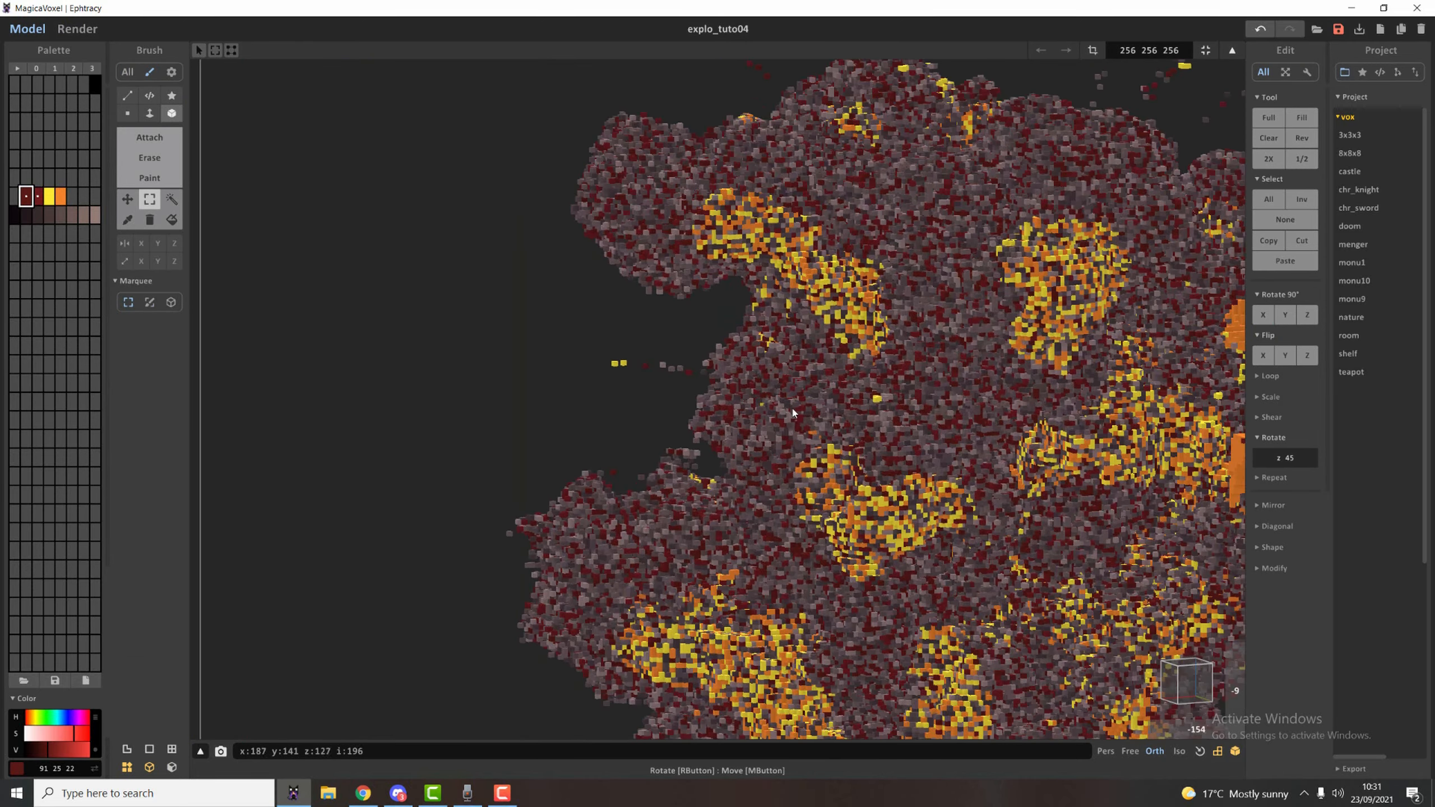
pyautogui.moveTo(795, 418); pyautogui.dragTo(666, 371, button='middle')
pyautogui.scroll(-2, 666, 371)
pyautogui.scroll(-3, 667, 372)
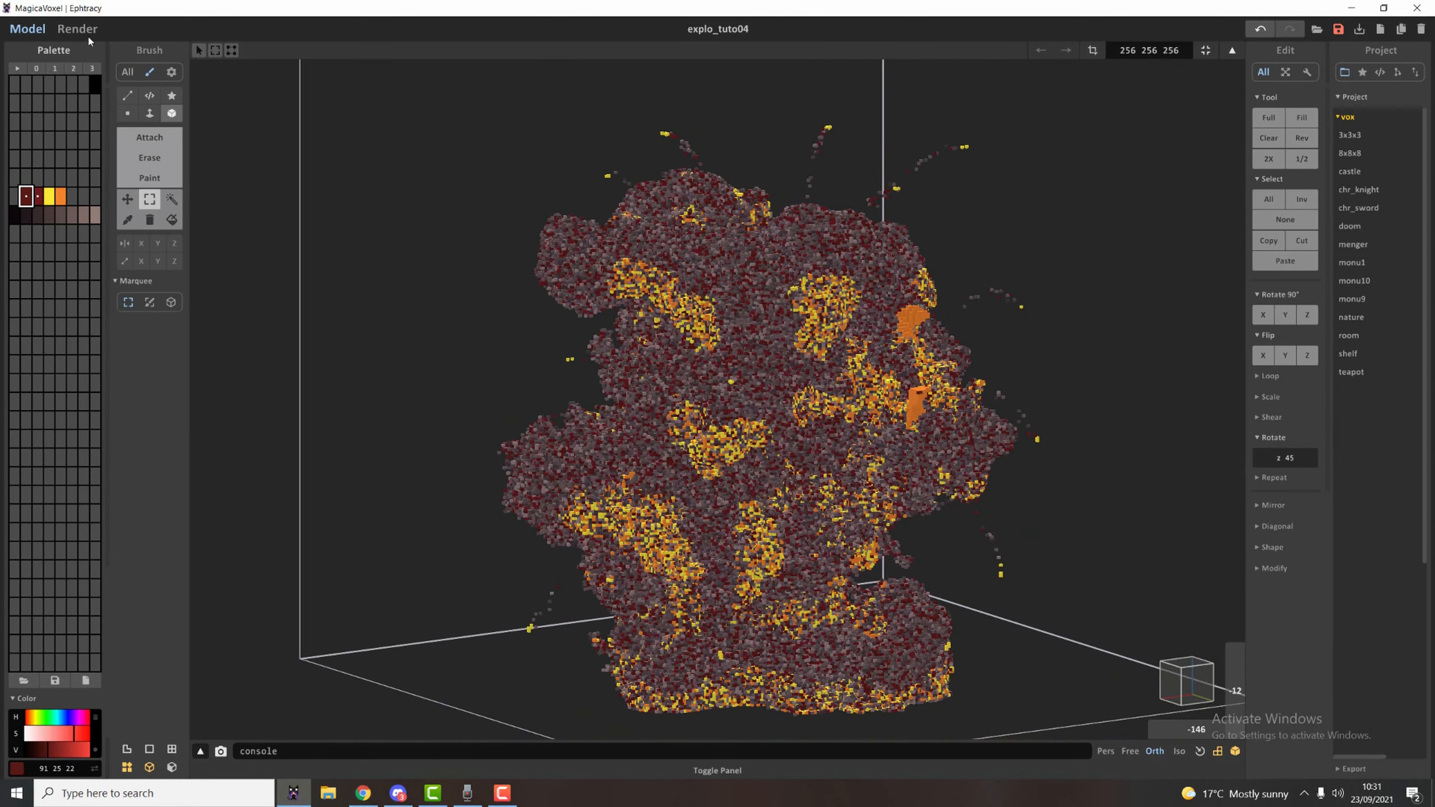
pyautogui.click(78, 28)
pyautogui.click(95, 214)
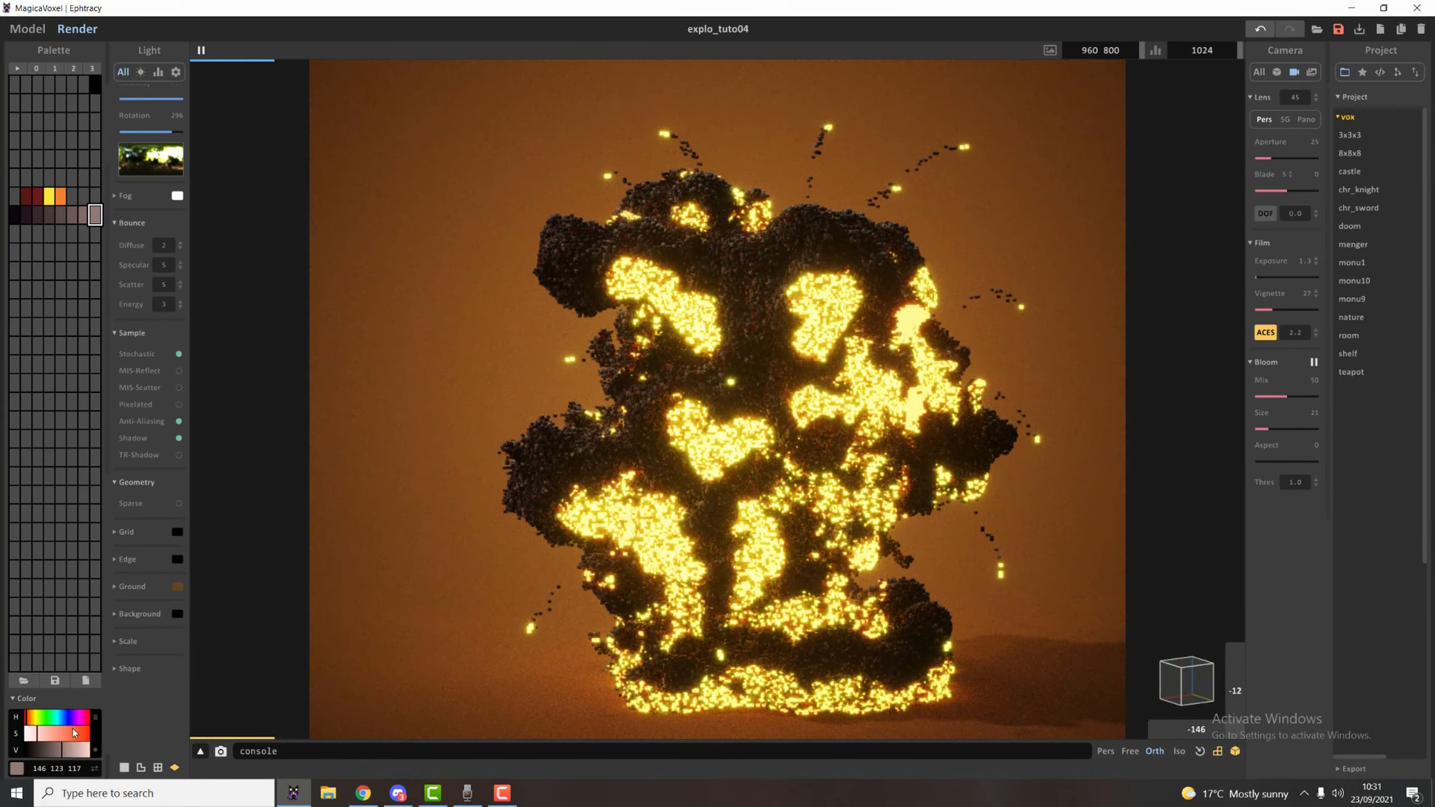
pyautogui.click(77, 753)
pyautogui.click(60, 215)
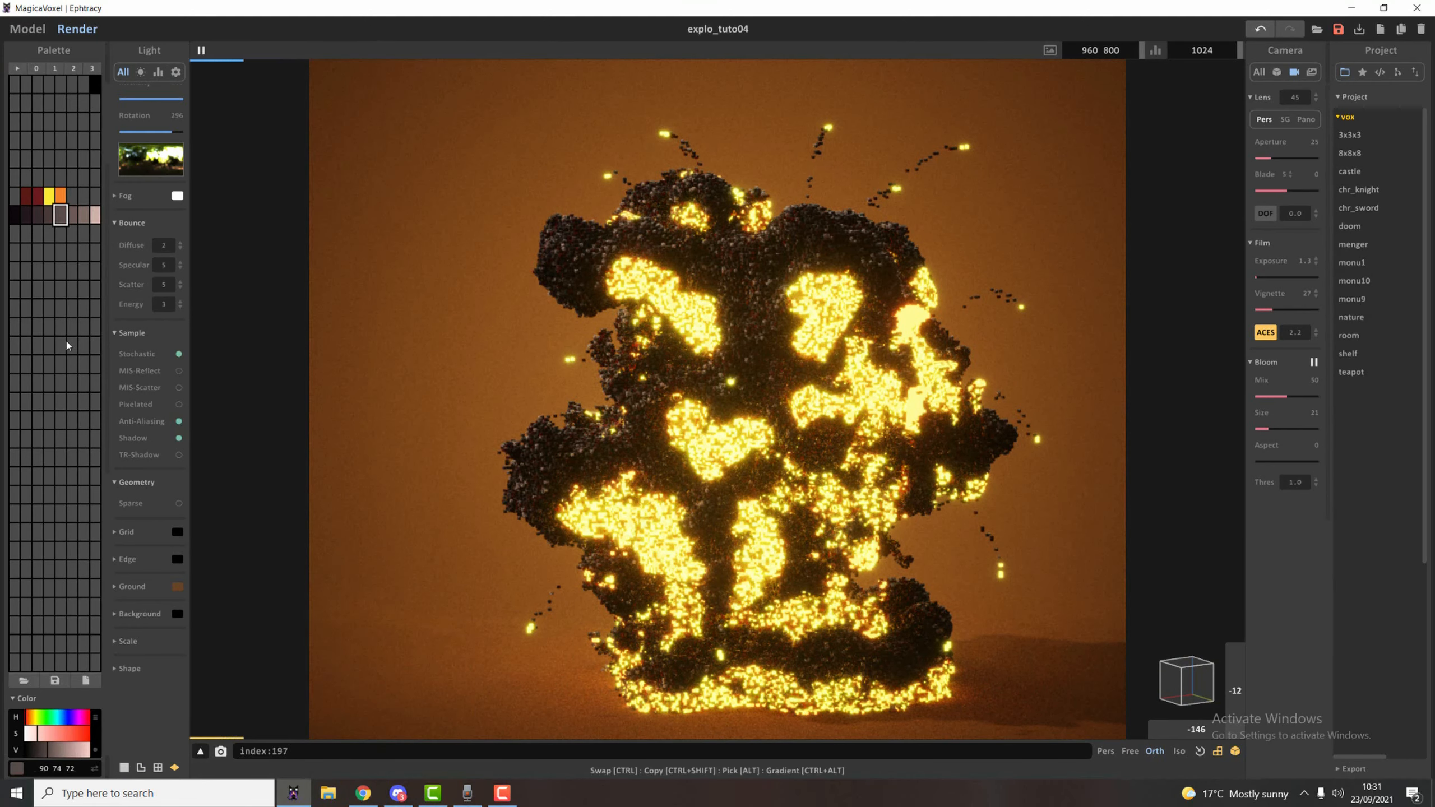
pyautogui.click(49, 214)
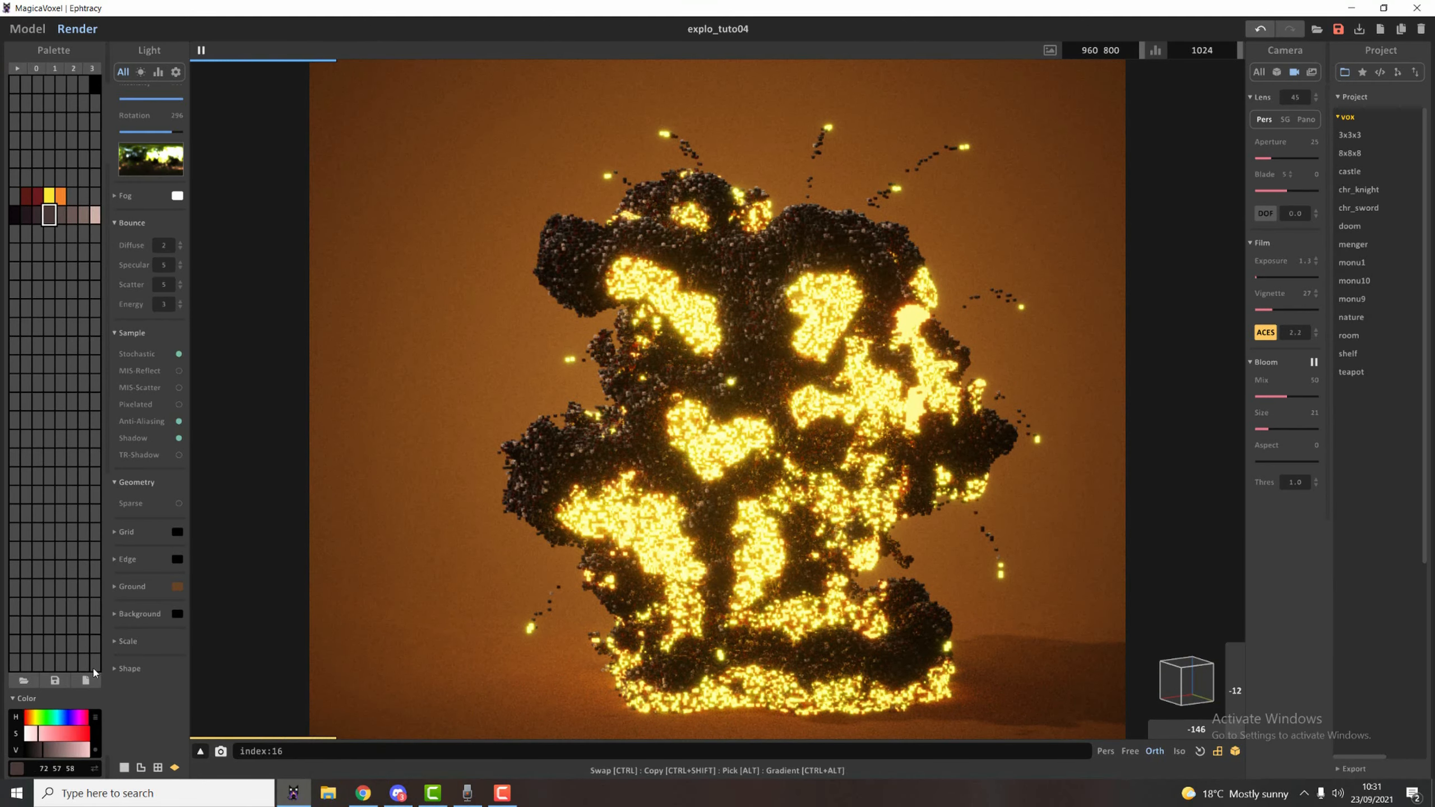
pyautogui.click(58, 753)
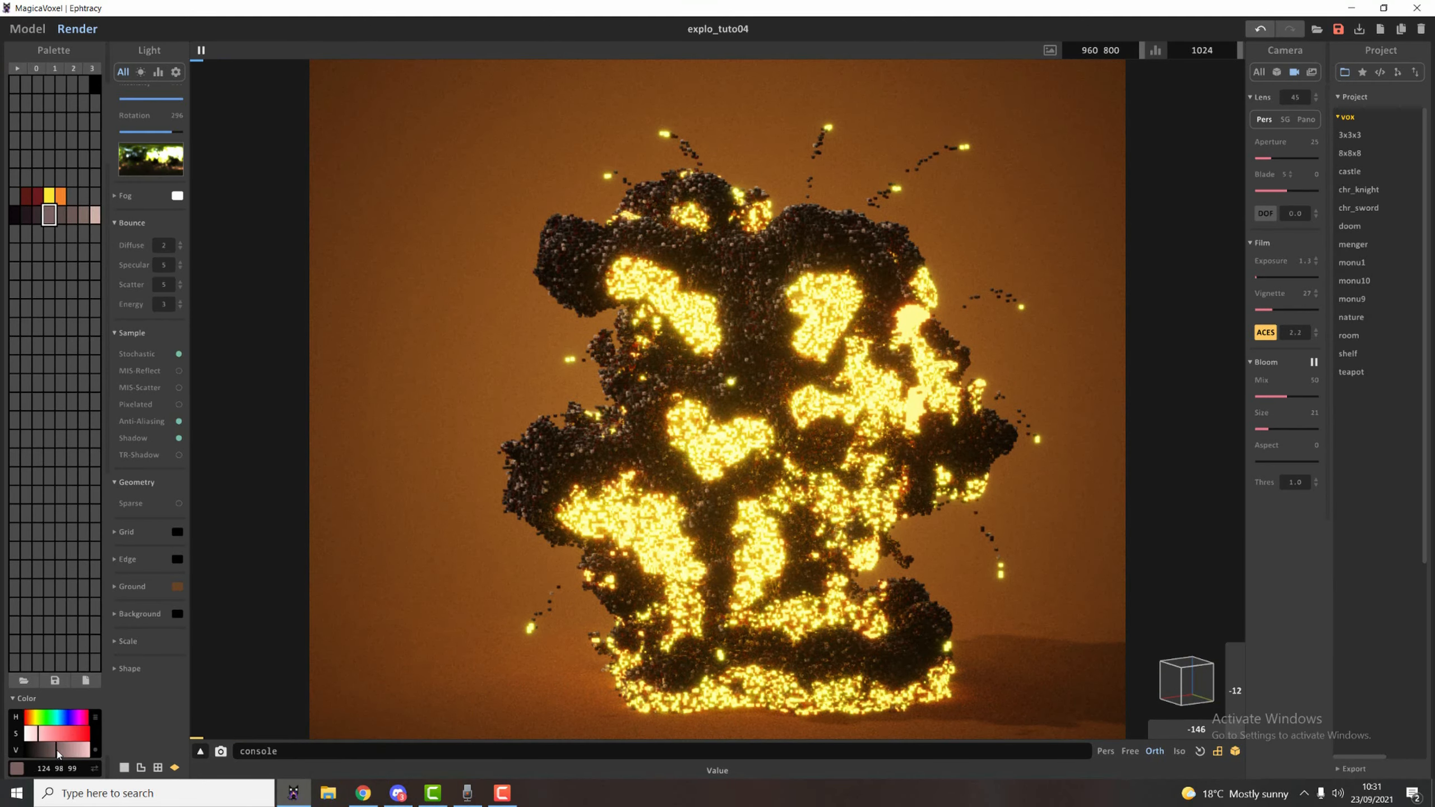
# Lighten the upper smoke shades further, setting the sixth to RGB 194, 159, 156 and the lightest to RGB 240, 201, 192.
pyautogui.click(101, 219)
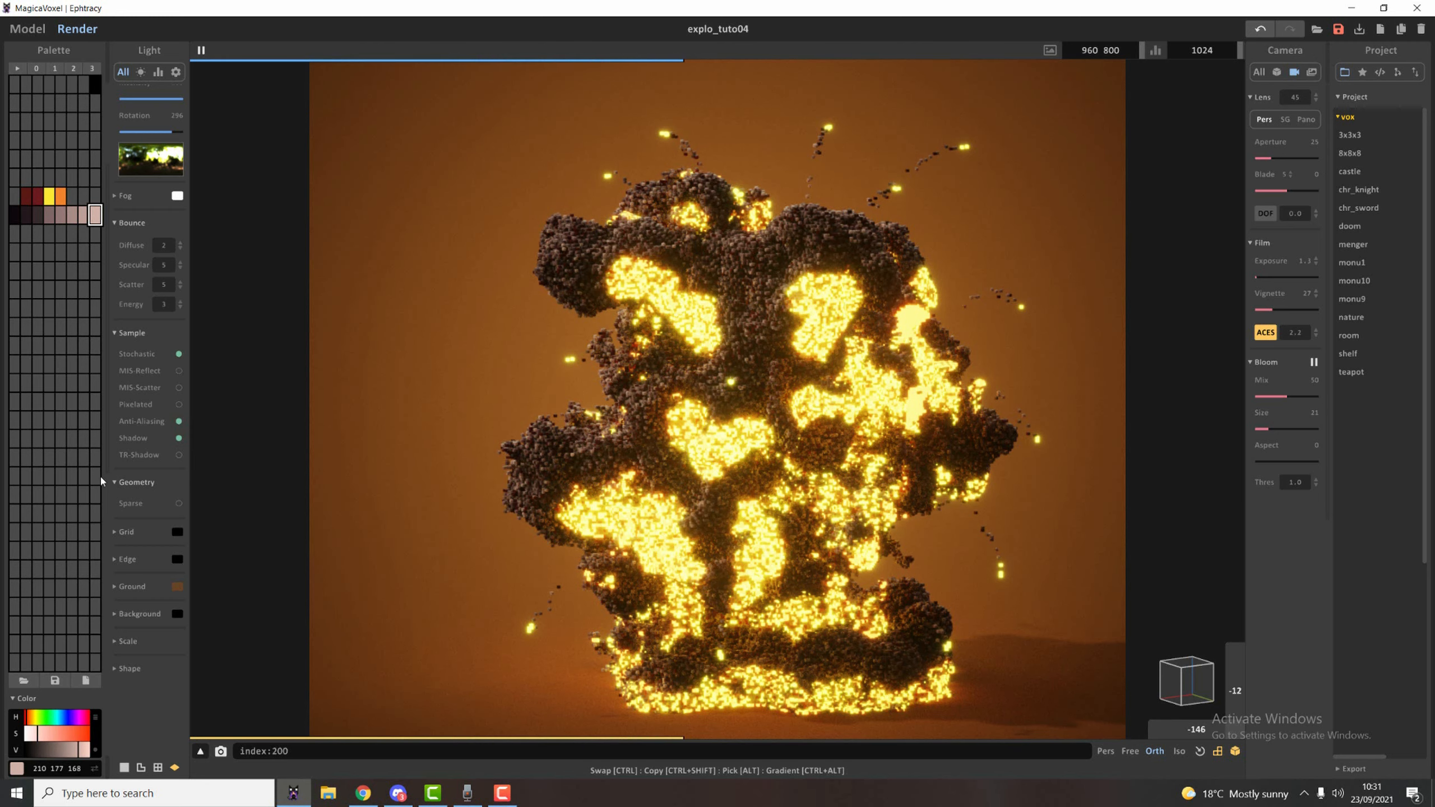
pyautogui.click(70, 217)
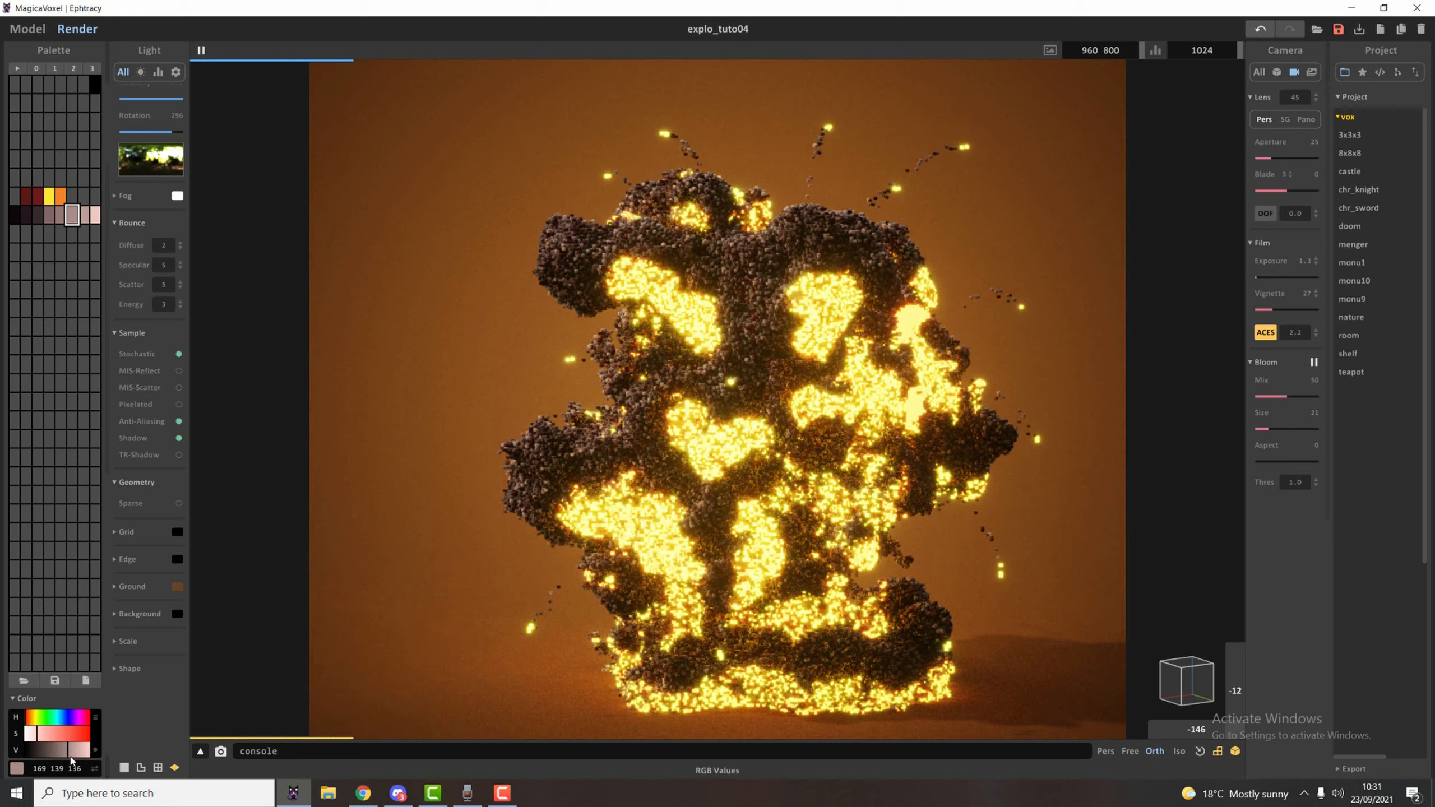
pyautogui.moveTo(70, 755); pyautogui.dragTo(73, 754)
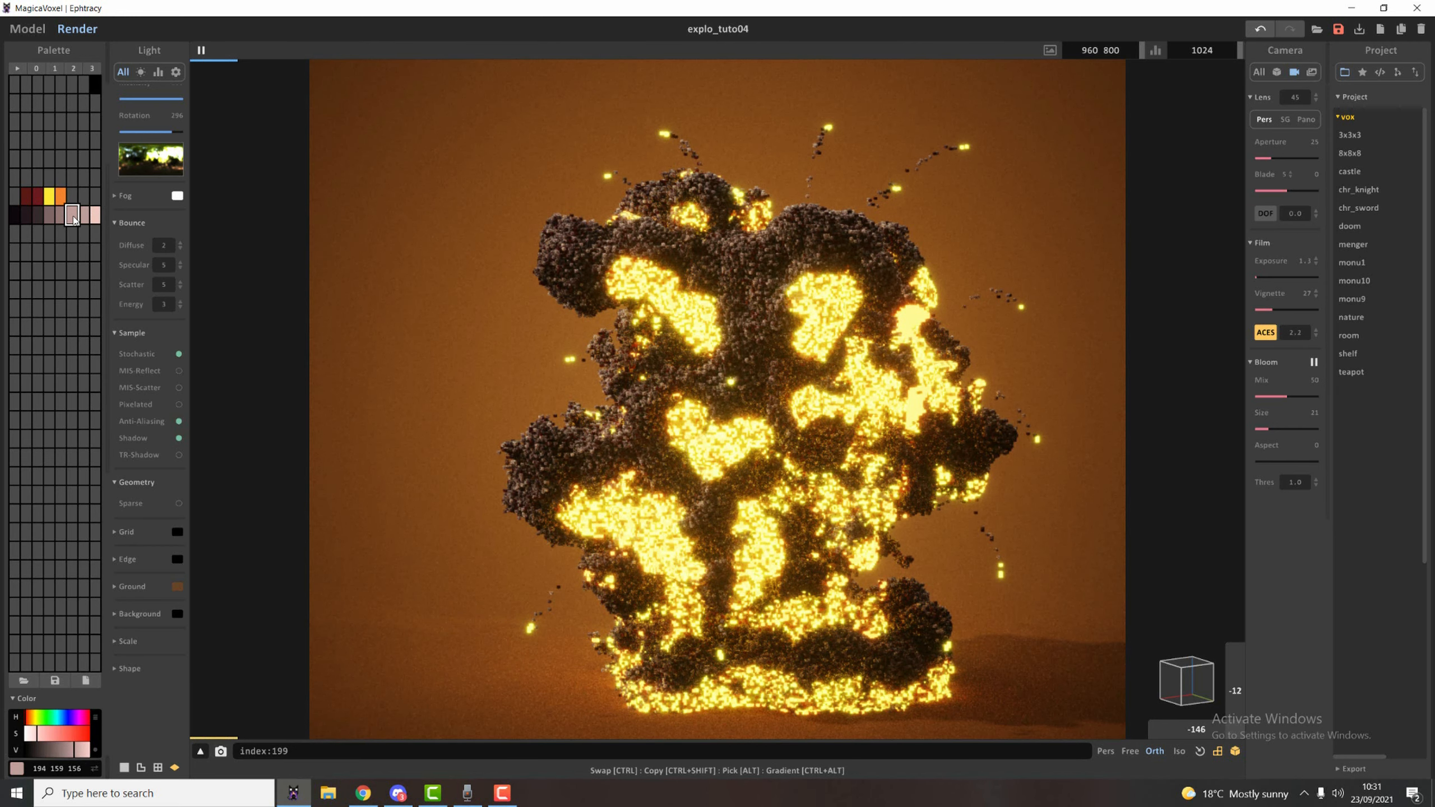
pyautogui.click(95, 214)
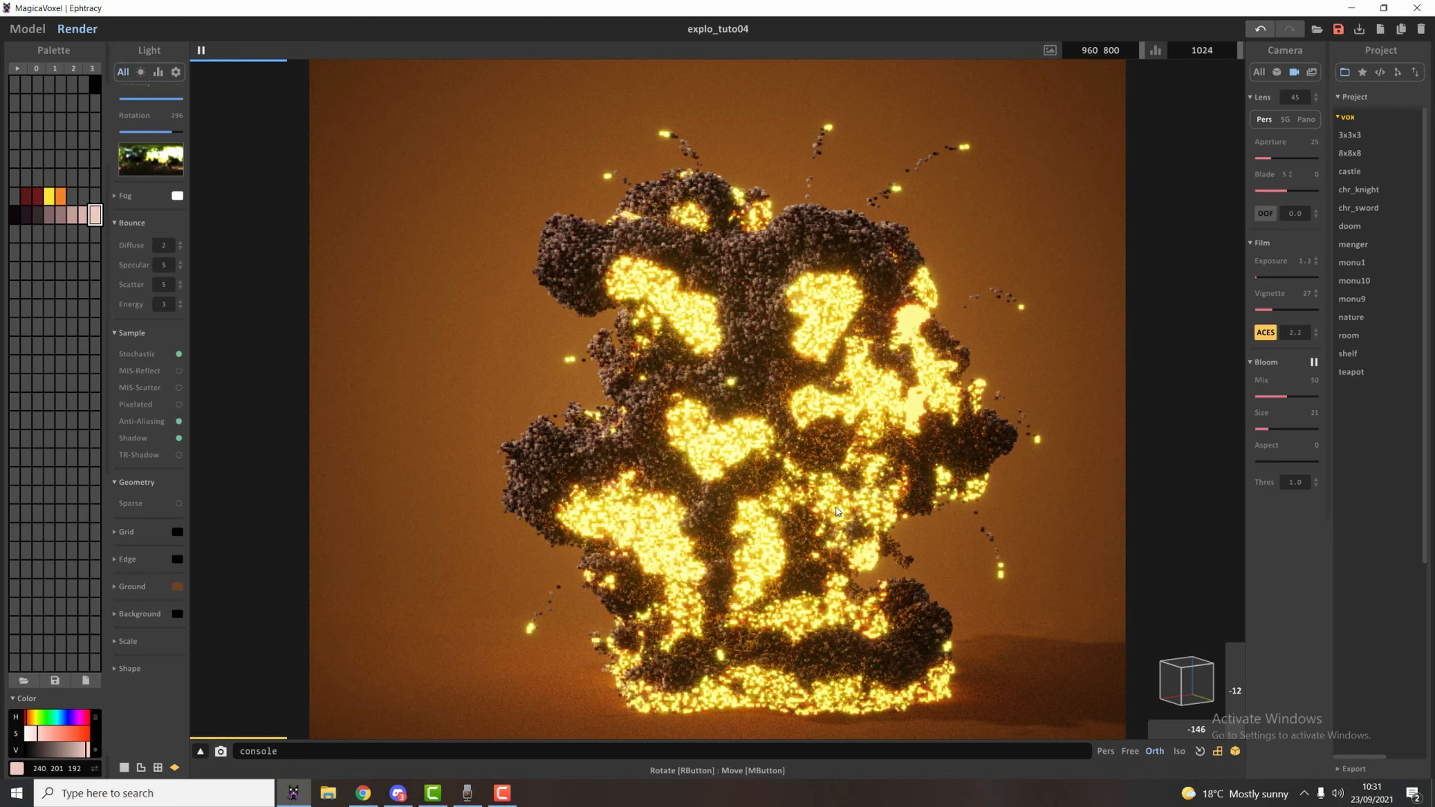
# Examine the lightened smoke in the render from several sides and set the sky rotation to 305.
pyautogui.scroll(2, 790, 330)
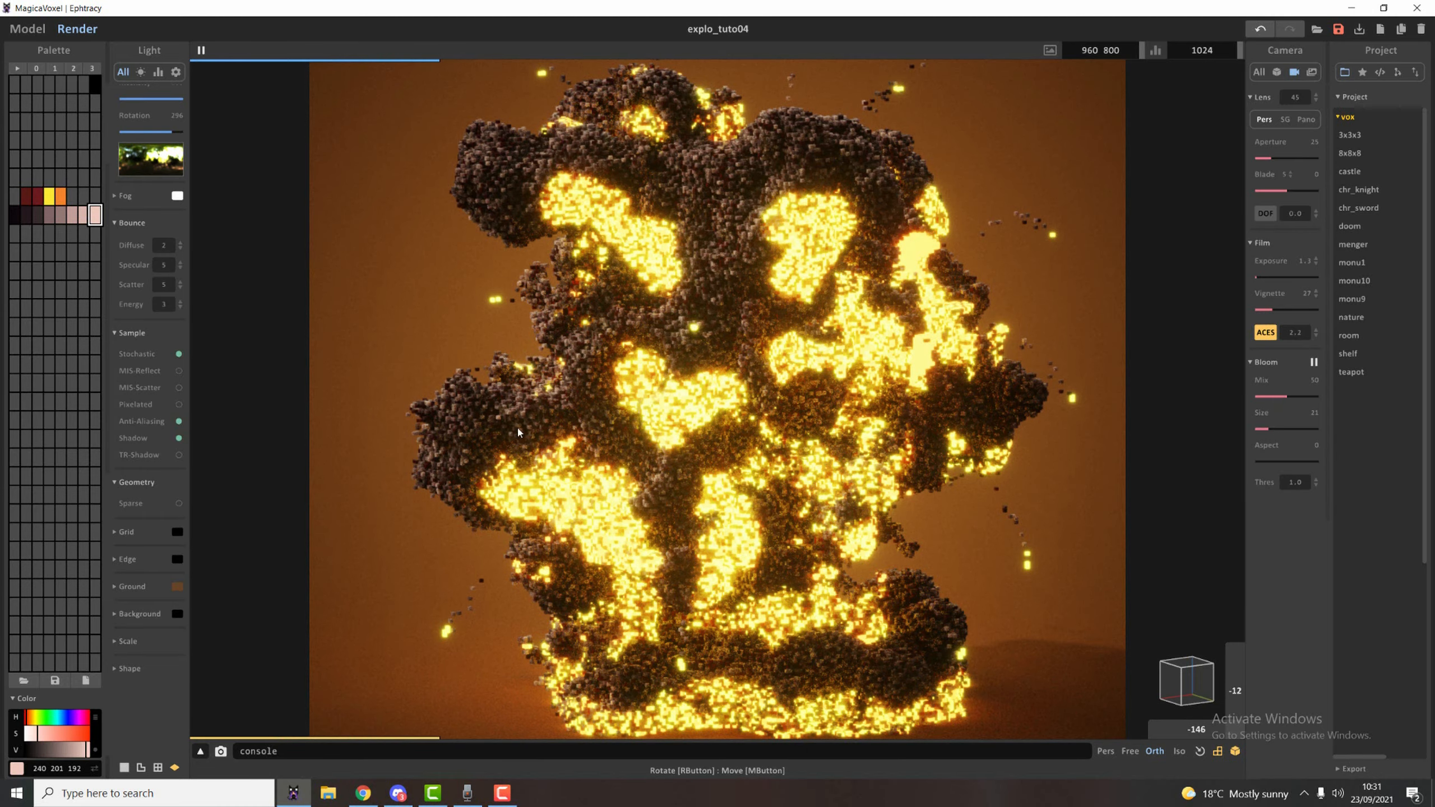
pyautogui.moveTo(518, 429); pyautogui.dragTo(613, 461, button='right')
pyautogui.scroll(-4, 613, 475)
pyautogui.moveTo(611, 507); pyautogui.dragTo(746, 496, button='middle')
pyautogui.scroll(3, 700, 483)
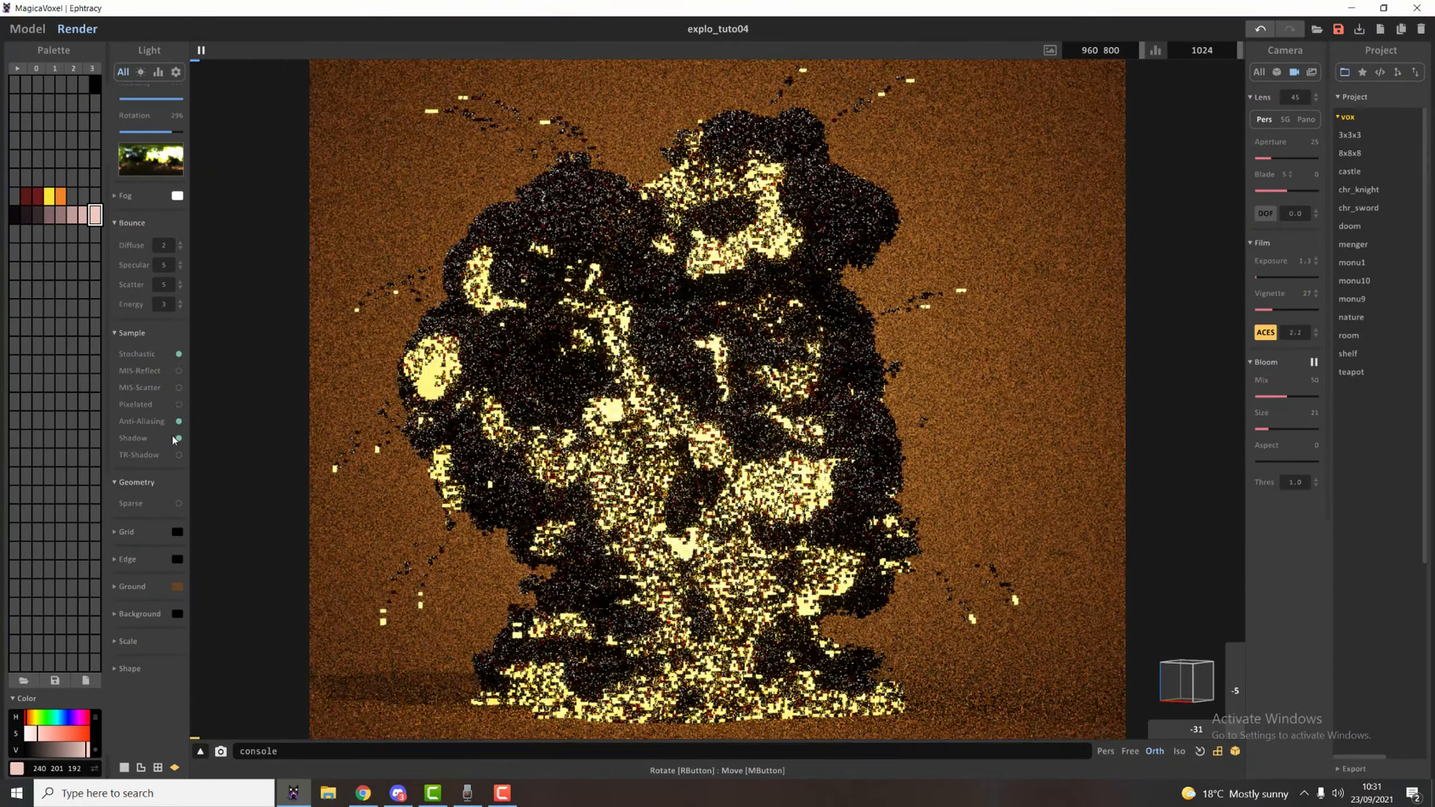
pyautogui.moveTo(171, 132)
pyautogui.mouseDown()
pyautogui.moveTo(113, 141)
pyautogui.moveTo(195, 157)
pyautogui.moveTo(174, 157)
pyautogui.mouseUp()
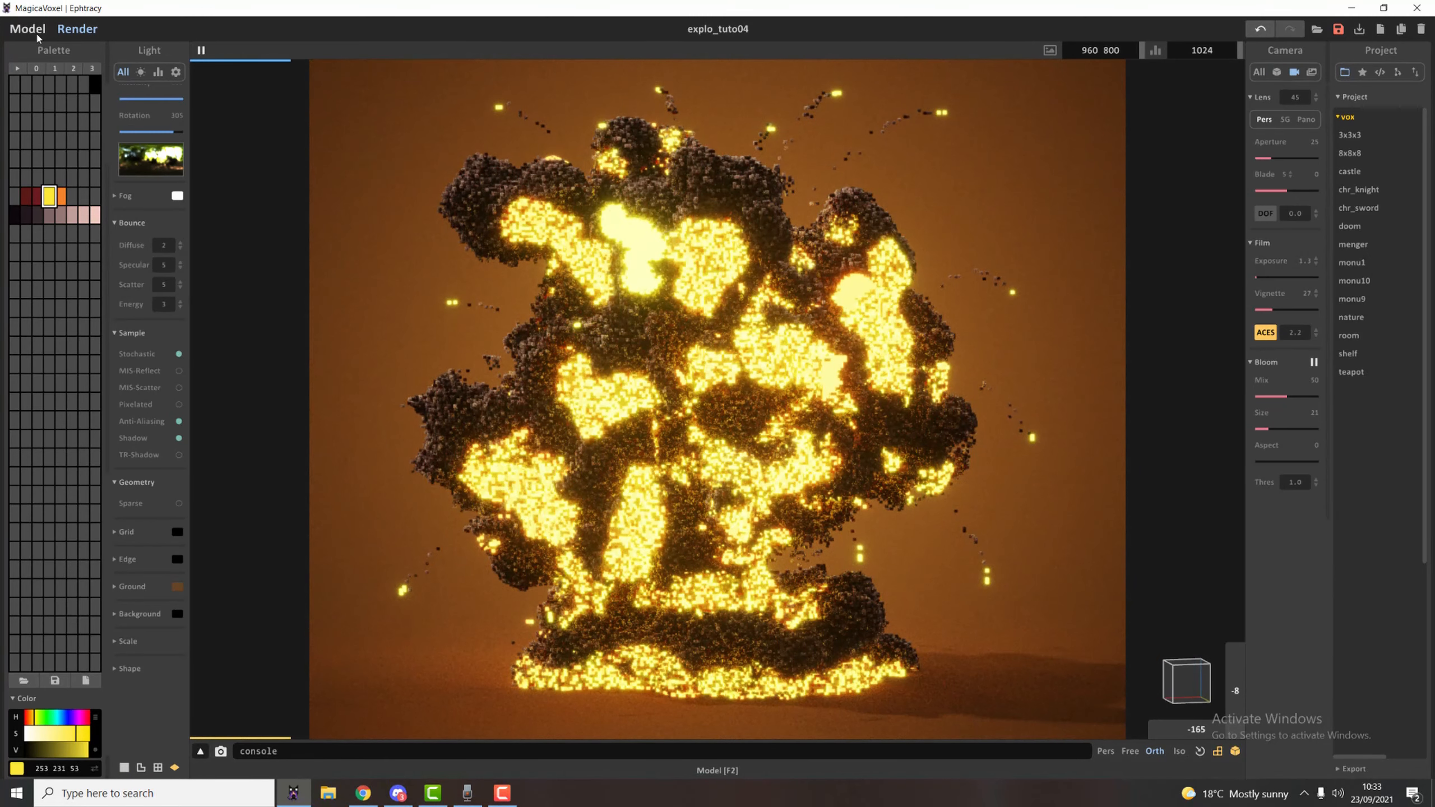
# Paint more solid yellow fire patches over the central and left-hand billows with the round 3D voxel brush, and render them.
pyautogui.click(37, 35)
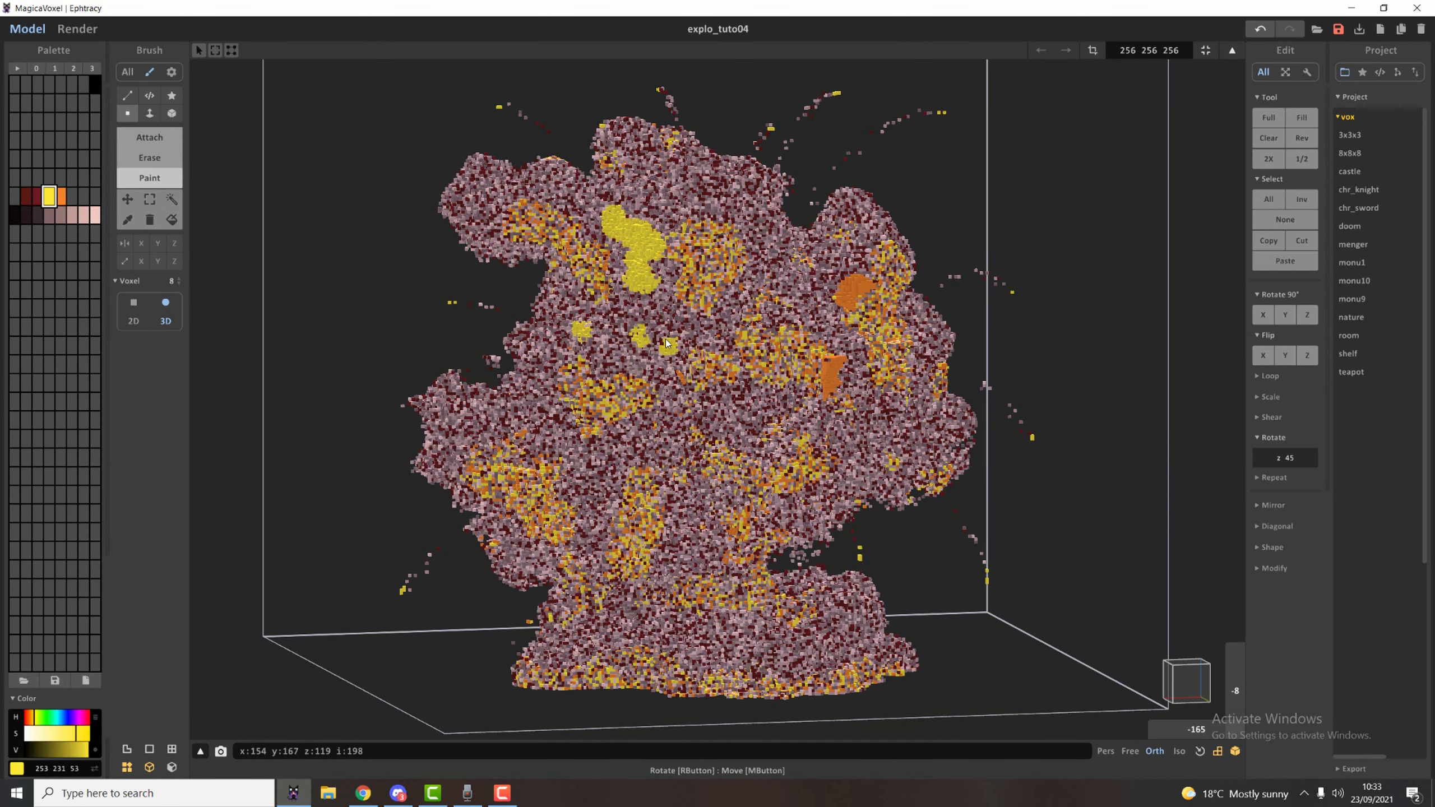
pyautogui.moveTo(663, 339); pyautogui.dragTo(652, 353)
pyautogui.click(613, 343)
pyautogui.click(630, 314)
pyautogui.click(518, 414)
pyautogui.click(495, 413)
pyautogui.moveTo(521, 407); pyautogui.dragTo(549, 435)
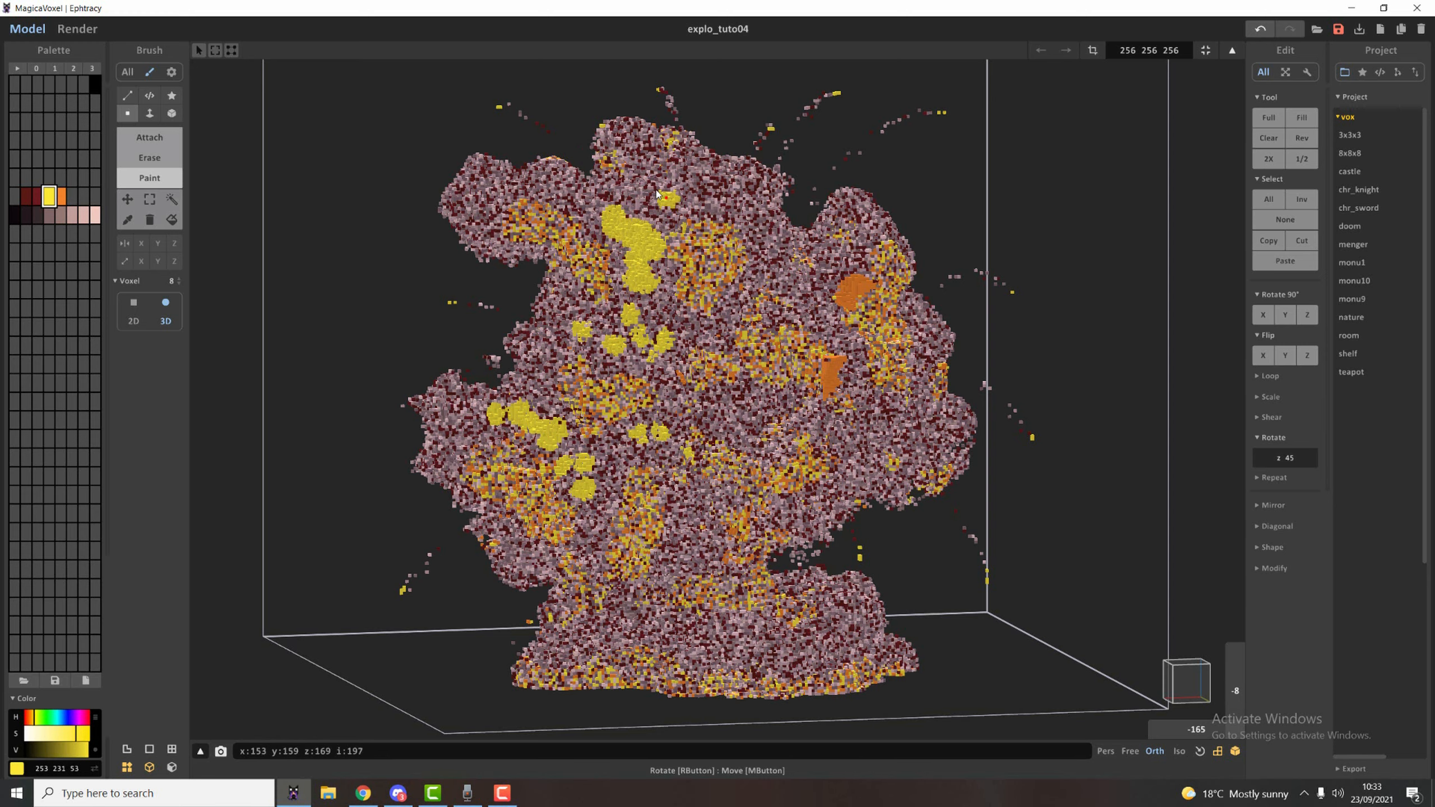
pyautogui.moveTo(664, 171); pyautogui.dragTo(641, 197)
pyautogui.moveTo(496, 191); pyautogui.dragTo(478, 214)
pyautogui.click(77, 28)
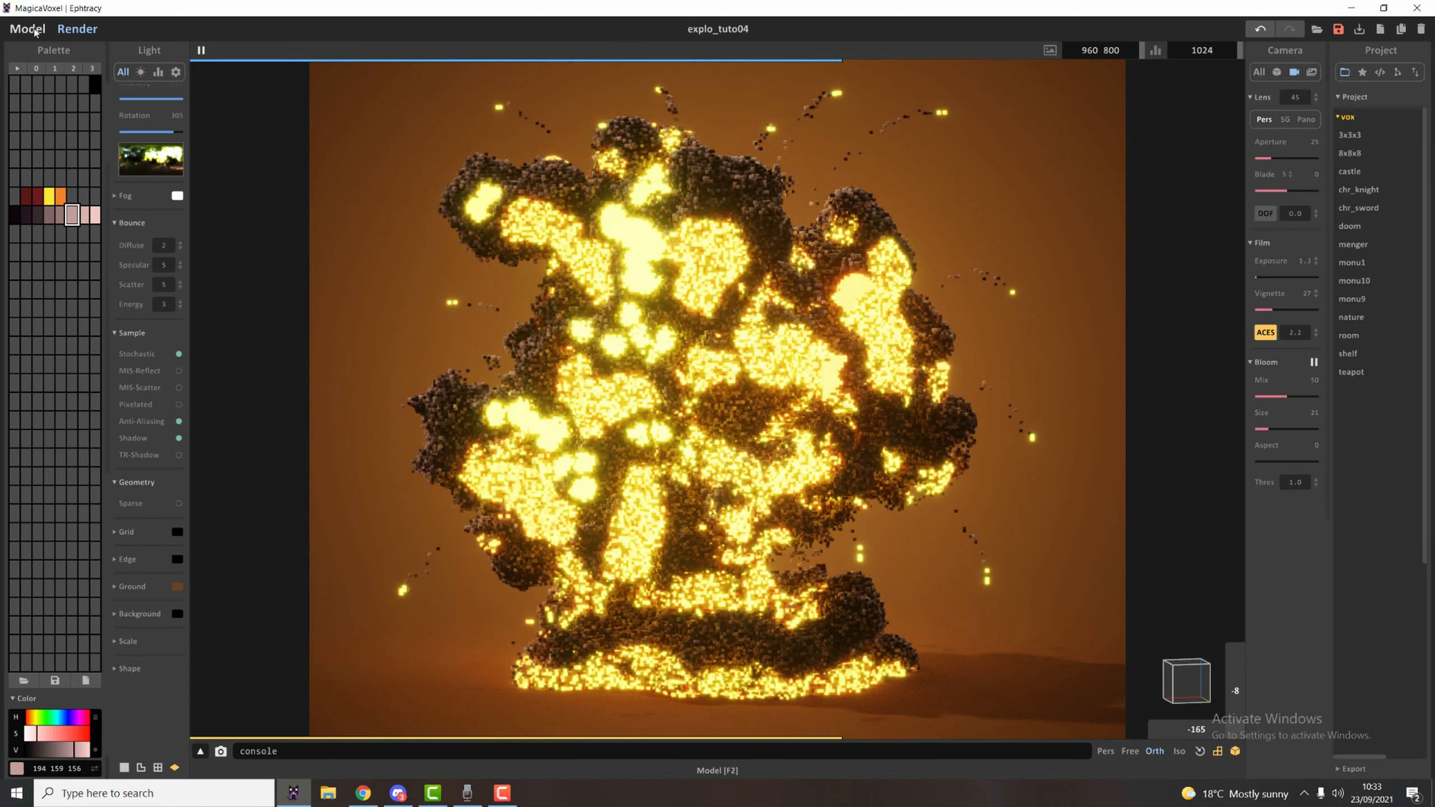
# Attach large rounded smoke billows along the explosion's edges and across its middle with the round 3D voxel brush.
pyautogui.click(35, 32)
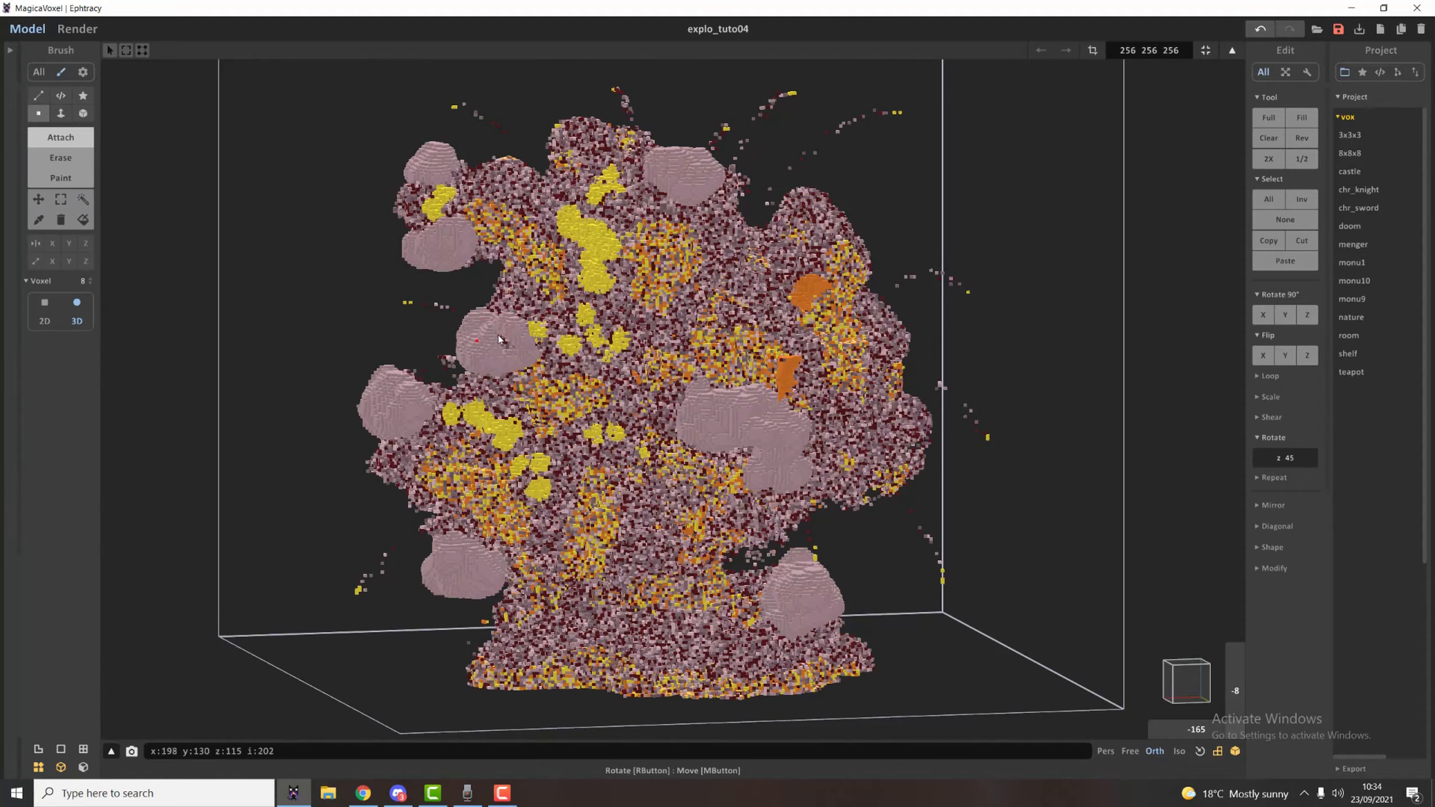
pyautogui.click(904, 444)
pyautogui.click(909, 336)
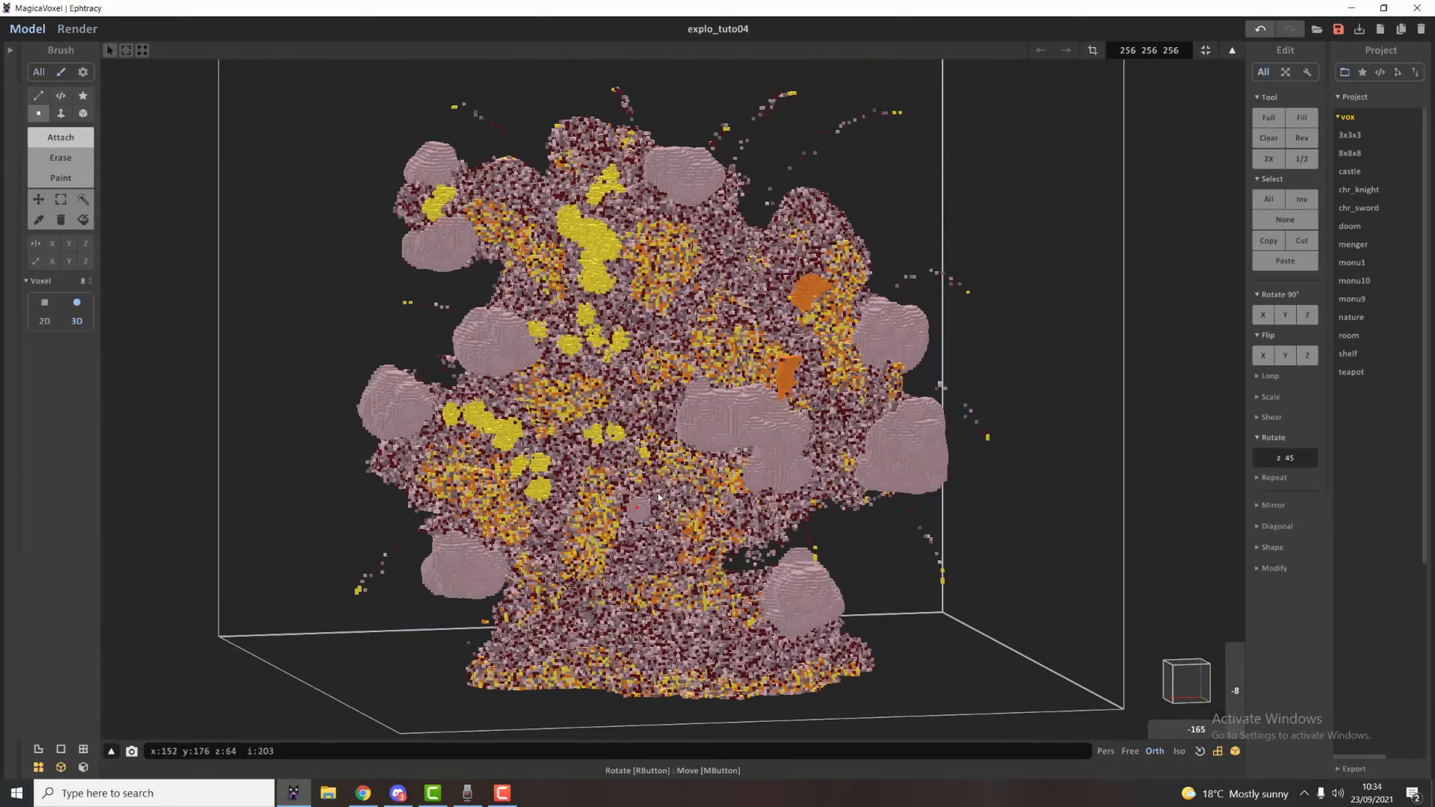
pyautogui.click(658, 497)
pyautogui.click(551, 525)
pyautogui.click(497, 407)
pyautogui.click(521, 186)
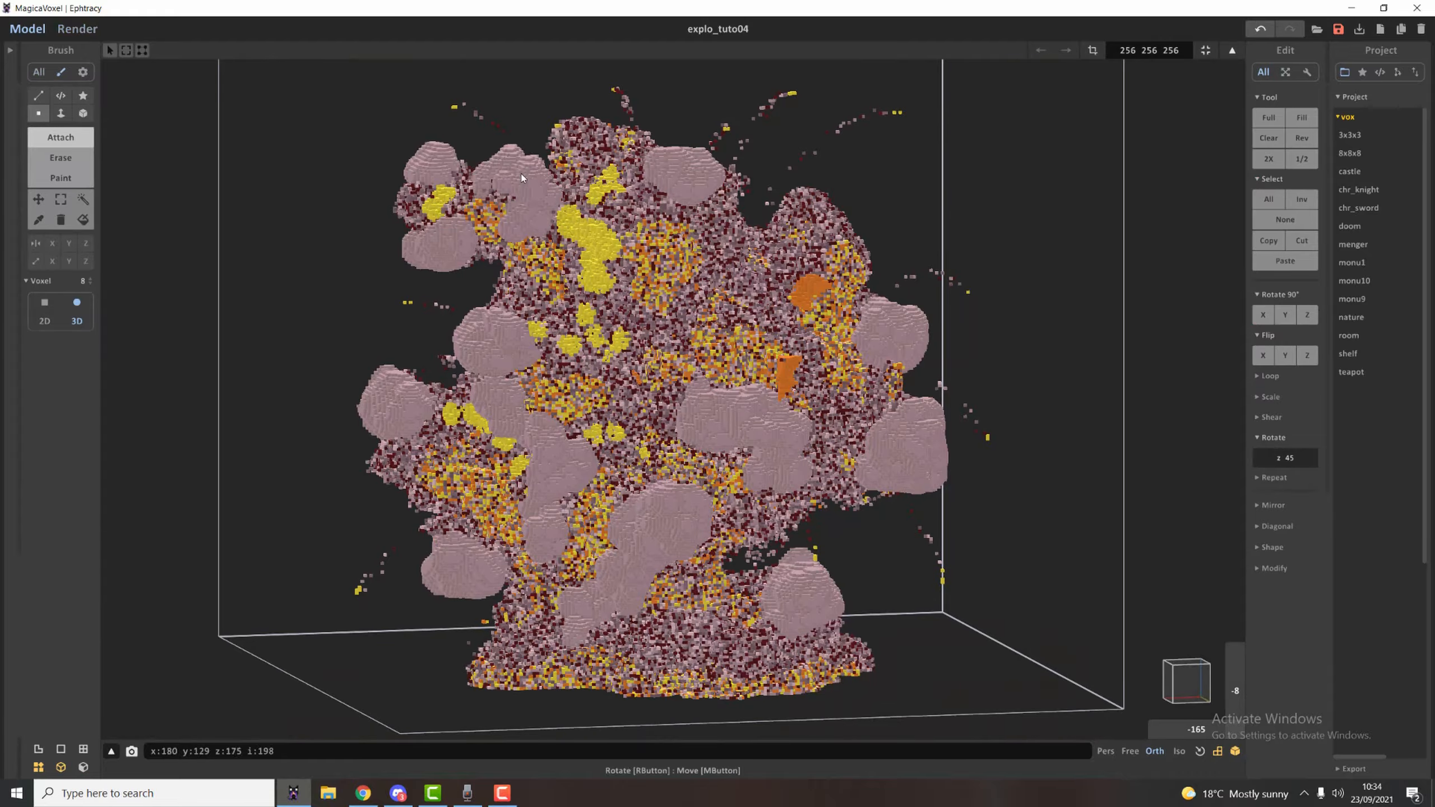
pyautogui.click(712, 260)
pyautogui.click(638, 320)
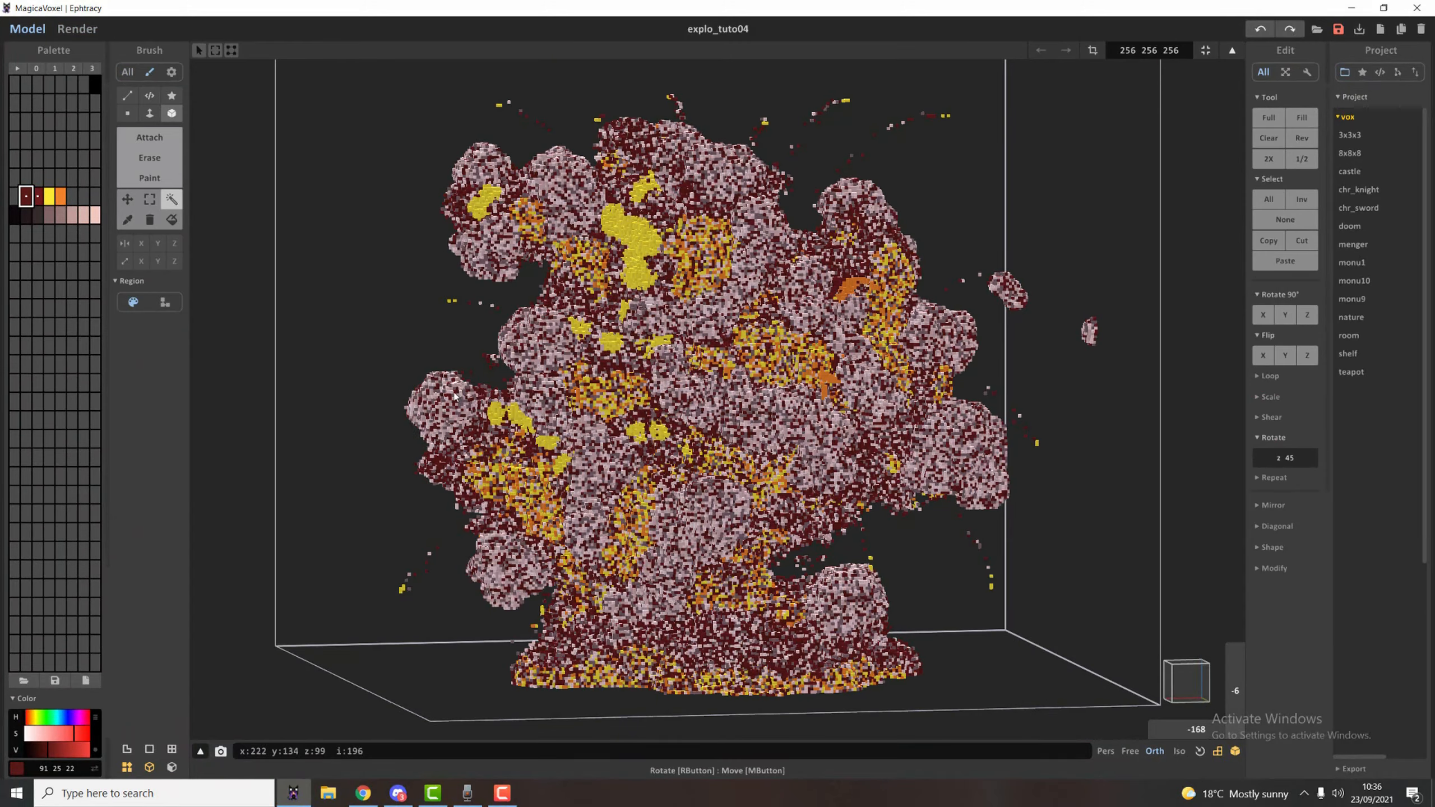
# Recolour the selected voxels with a random mix of the four lightest smoke shades, and set the render's sun area to 100.
pyautogui.moveTo(61, 215); pyautogui.dragTo(94, 215)
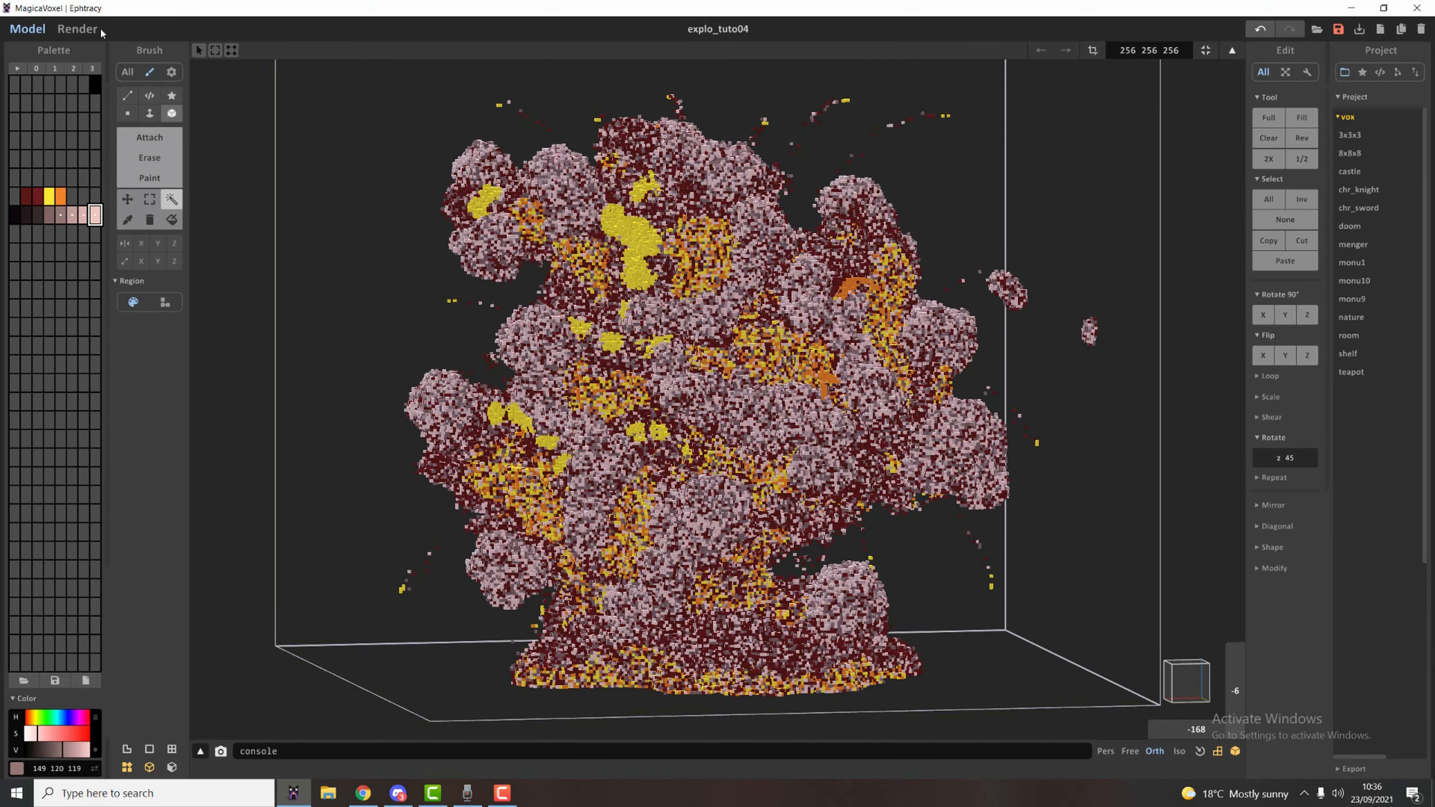
pyautogui.click(79, 28)
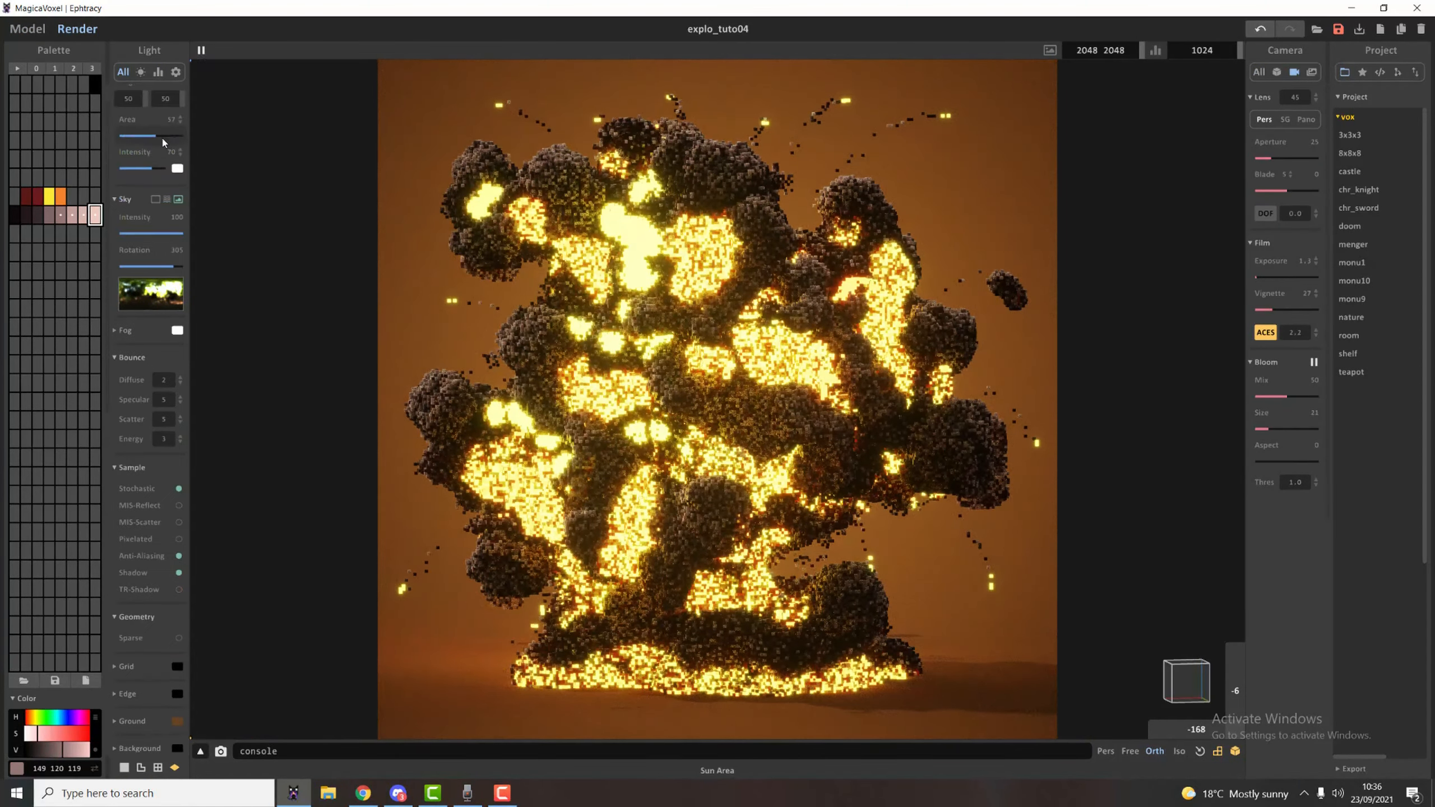
pyautogui.moveTo(163, 141); pyautogui.dragTo(207, 130)
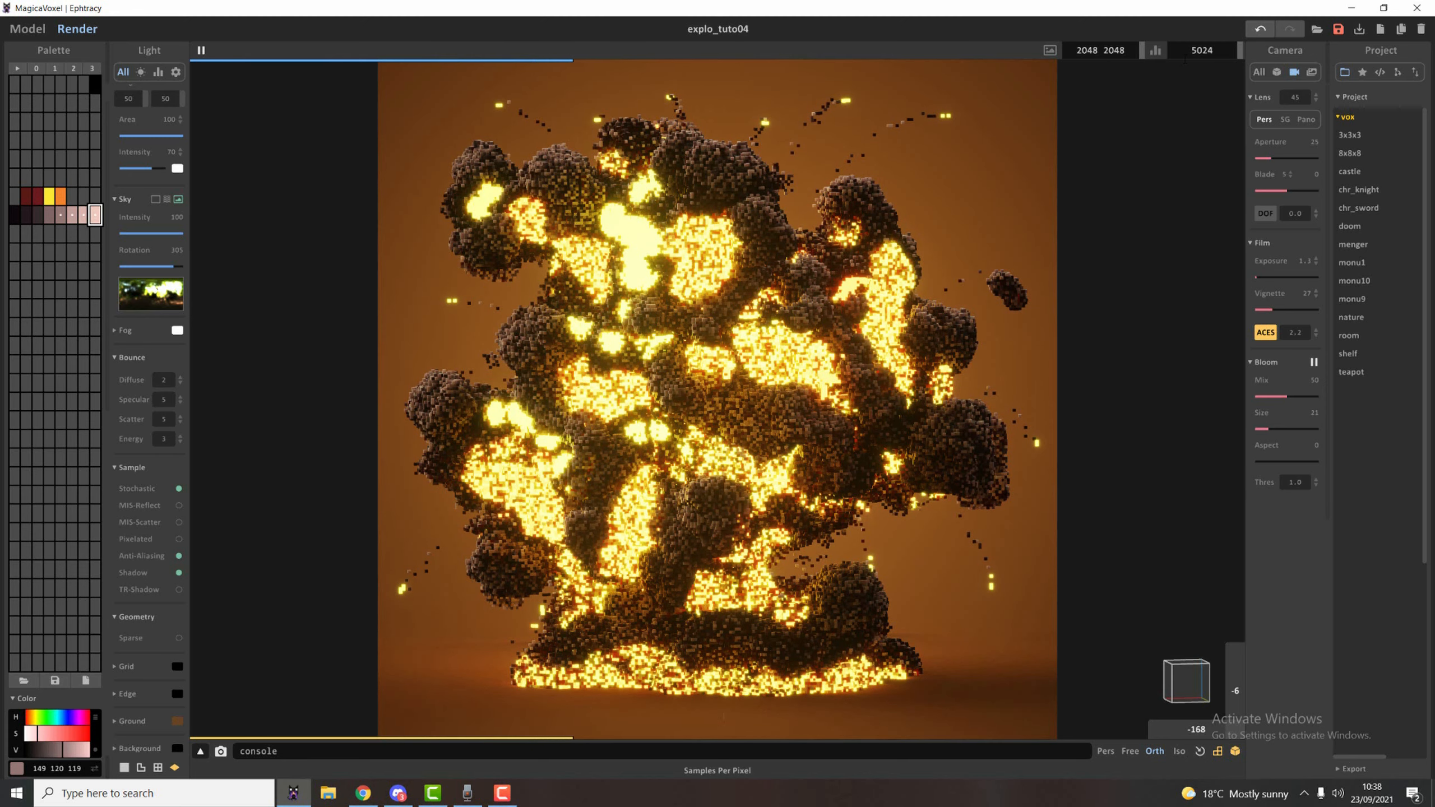
# Recolour the solid yellow fire patches with a random mix of the two dark reds, yellow and orange, and render the result.
pyautogui.click(27, 29)
pyautogui.click(634, 243)
pyautogui.keyDown('alt'); pyautogui.click(633, 244); pyautogui.keyUp('alt')
pyautogui.click(77, 28)
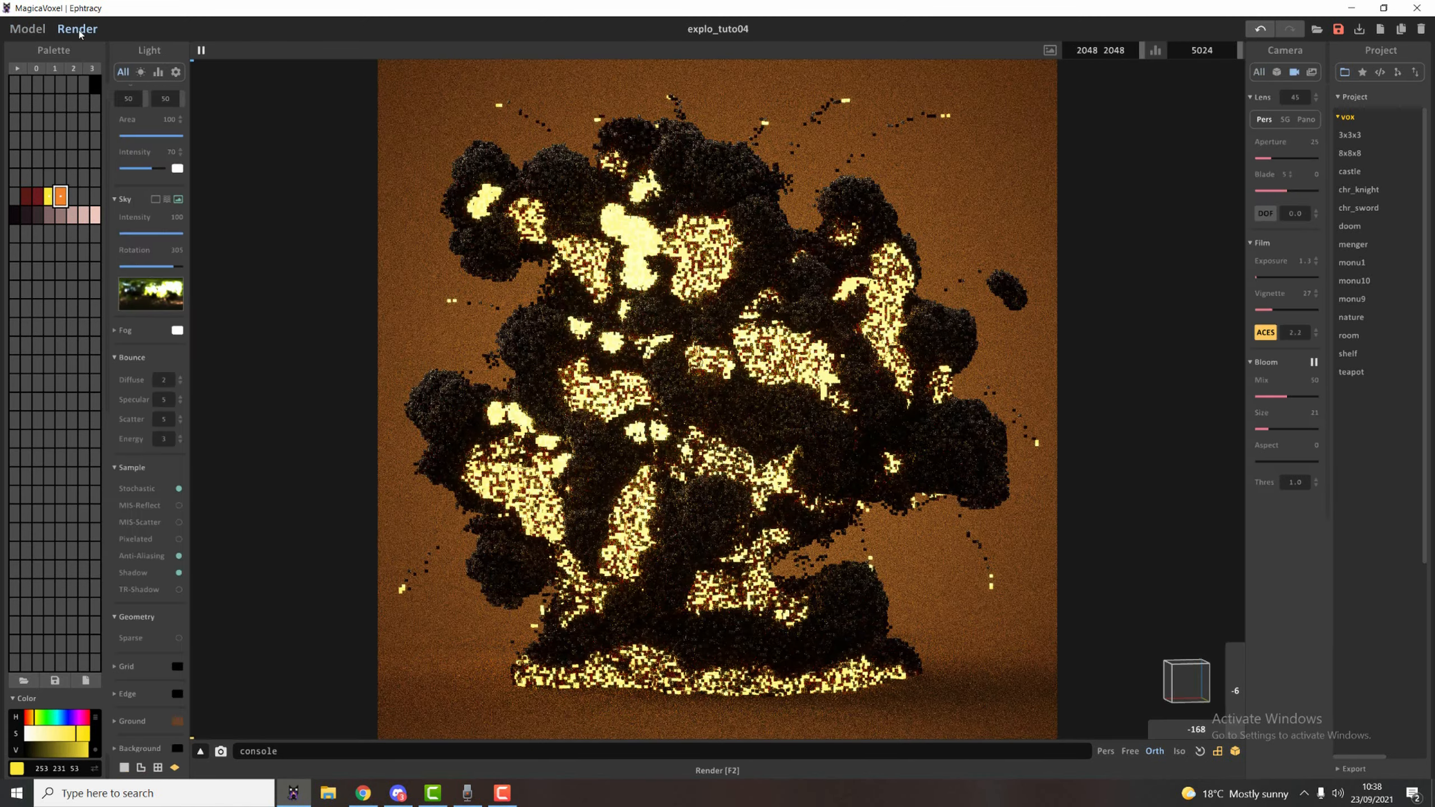
pyautogui.click(27, 29)
pyautogui.moveTo(26, 198); pyautogui.dragTo(68, 202)
pyautogui.click(77, 28)
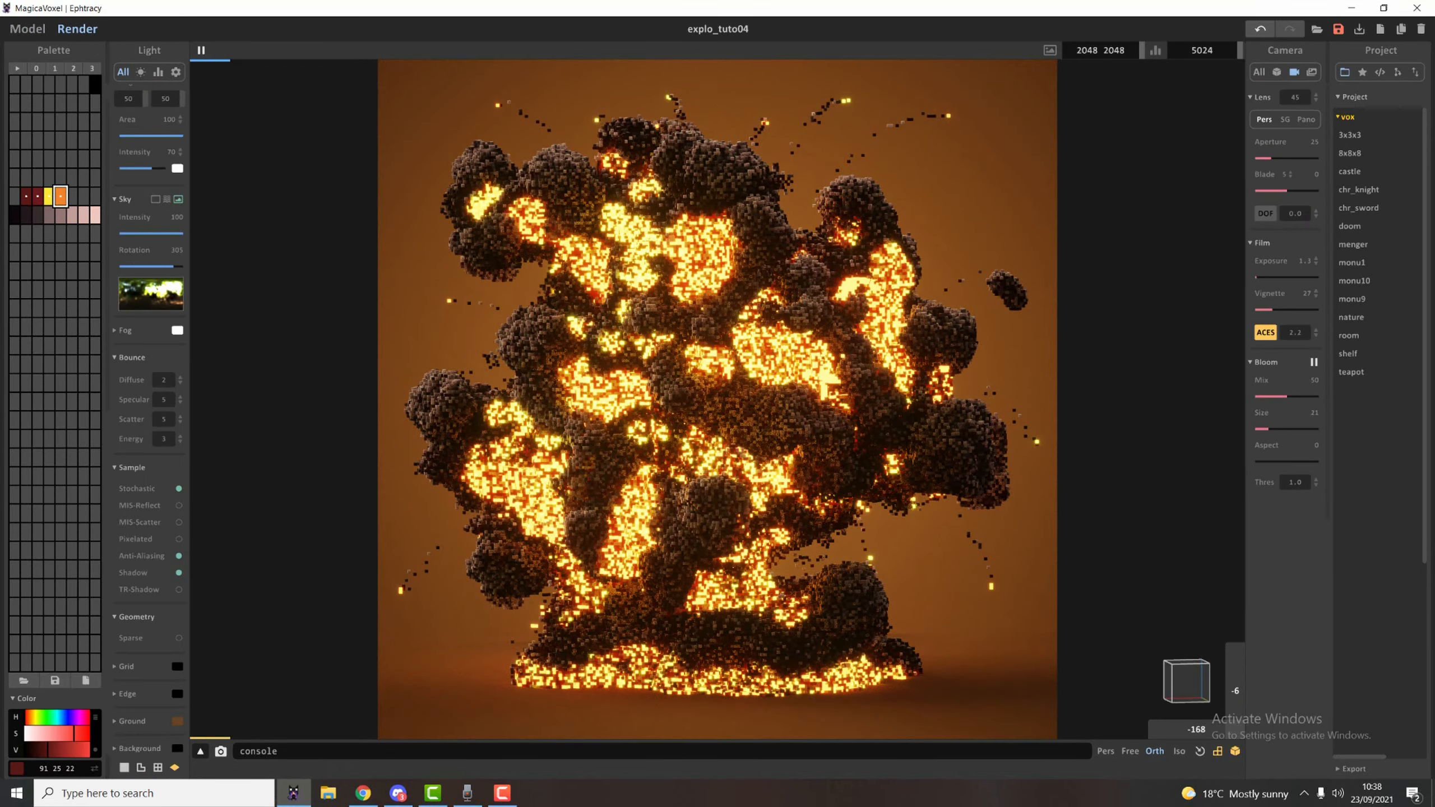
# Set the bloom mix to 100 and bloom size to 40, and readjust the sky rotation to light the smoke.
pyautogui.moveTo(173, 266); pyautogui.dragTo(183, 267)
pyautogui.moveTo(1268, 429); pyautogui.dragTo(1318, 397)
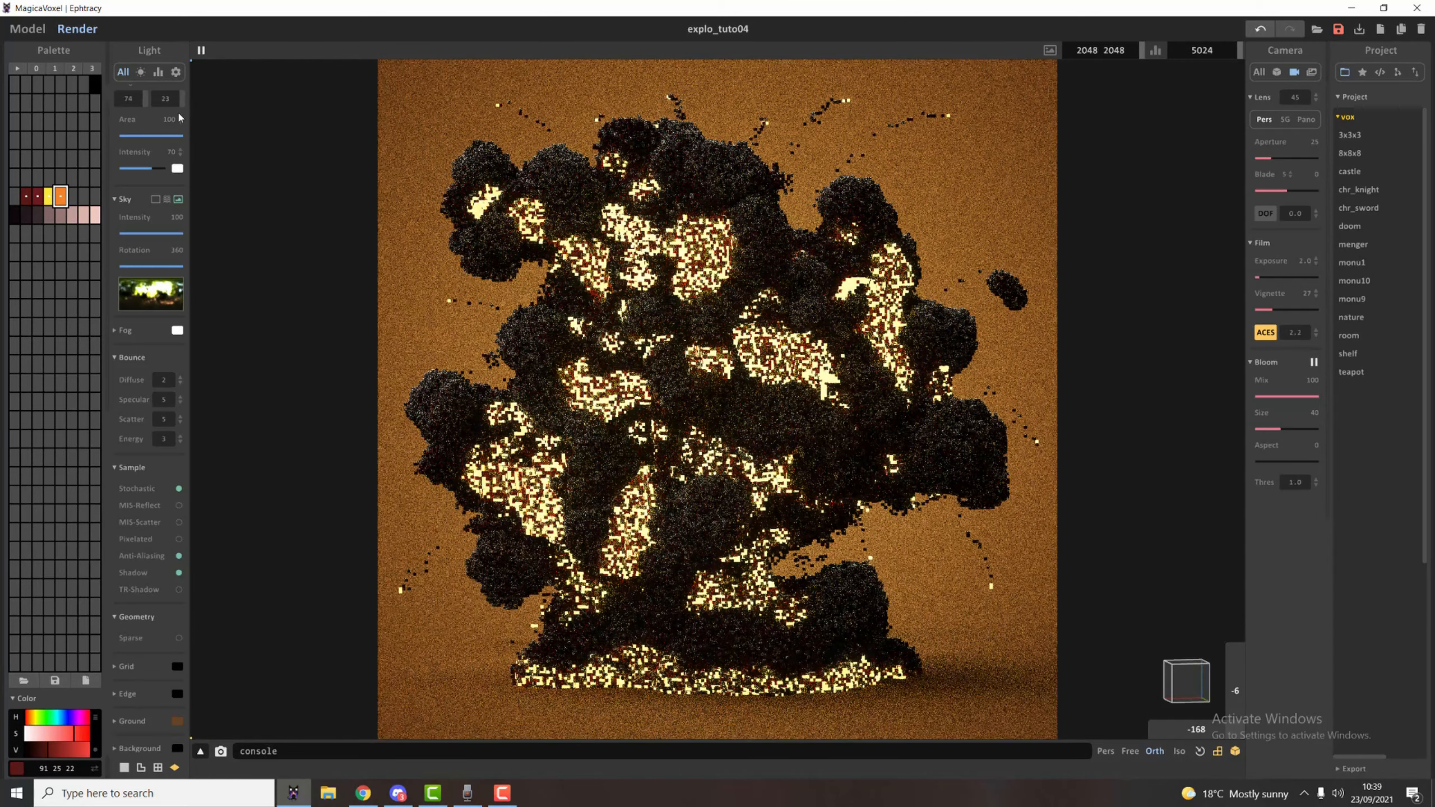
pyautogui.moveTo(182, 266); pyautogui.dragTo(169, 266)
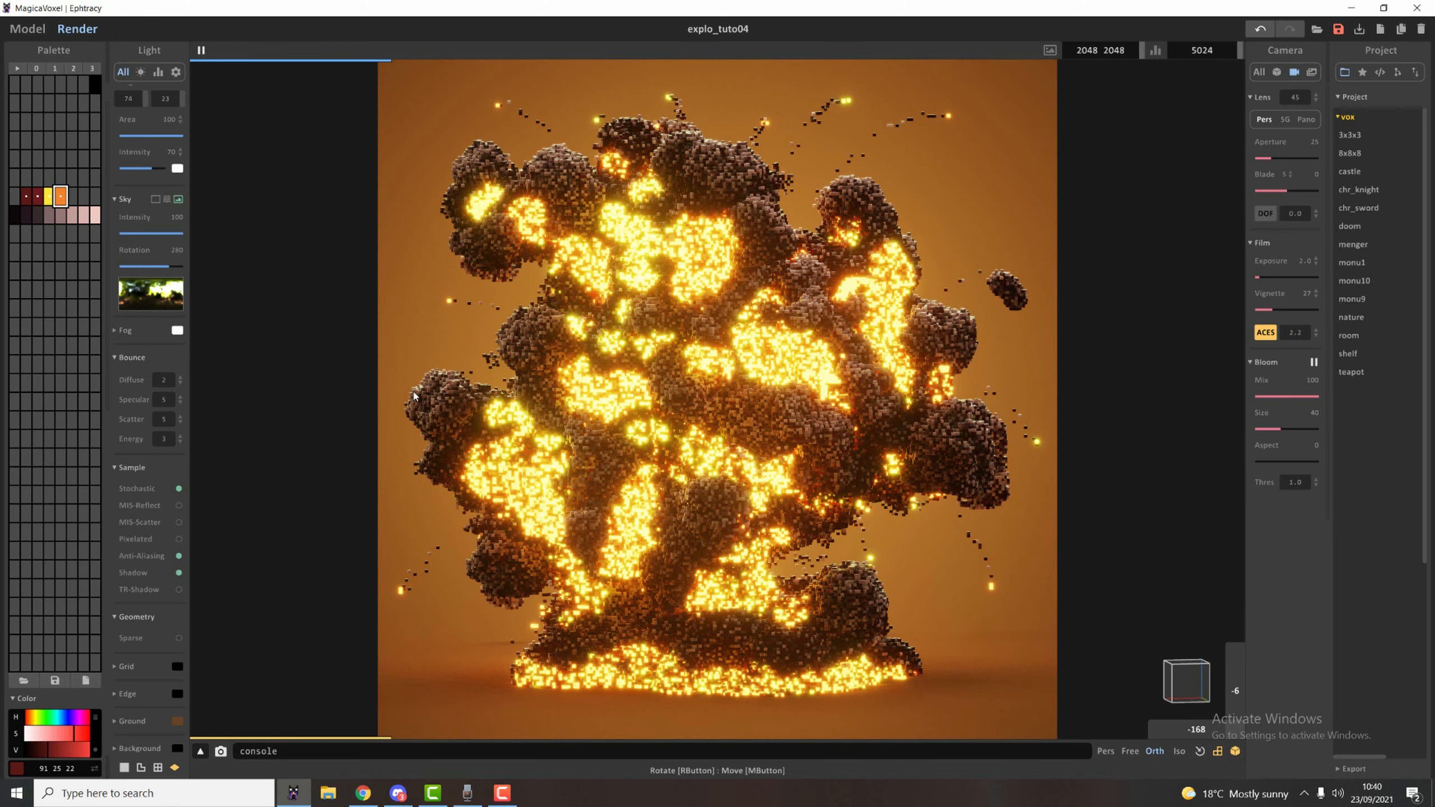
# Save the finished explosion render as an image.
pyautogui.click(220, 752)
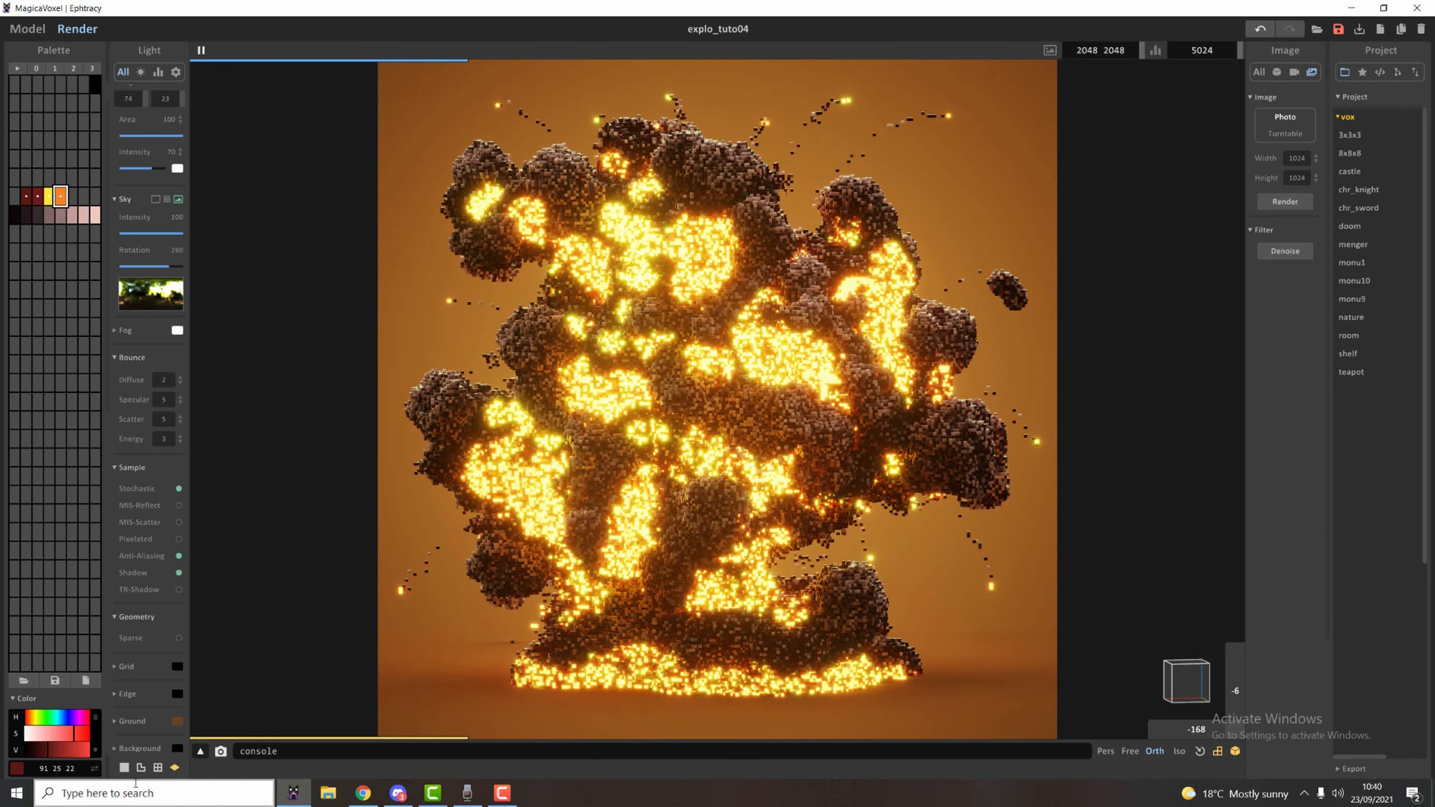